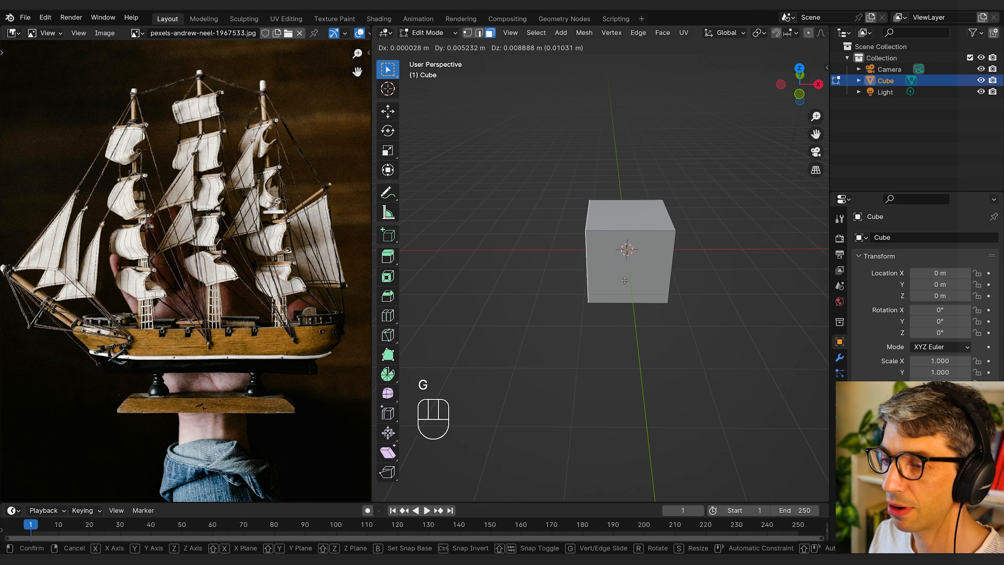
Step: Stretch the cube into a long block along X and move the bow's top edge outward to slant the front
click(478, 279)
shift+middle_drag(479, 279, 656, 265)
key(2)
click(680, 275)
key(g)
key(x)
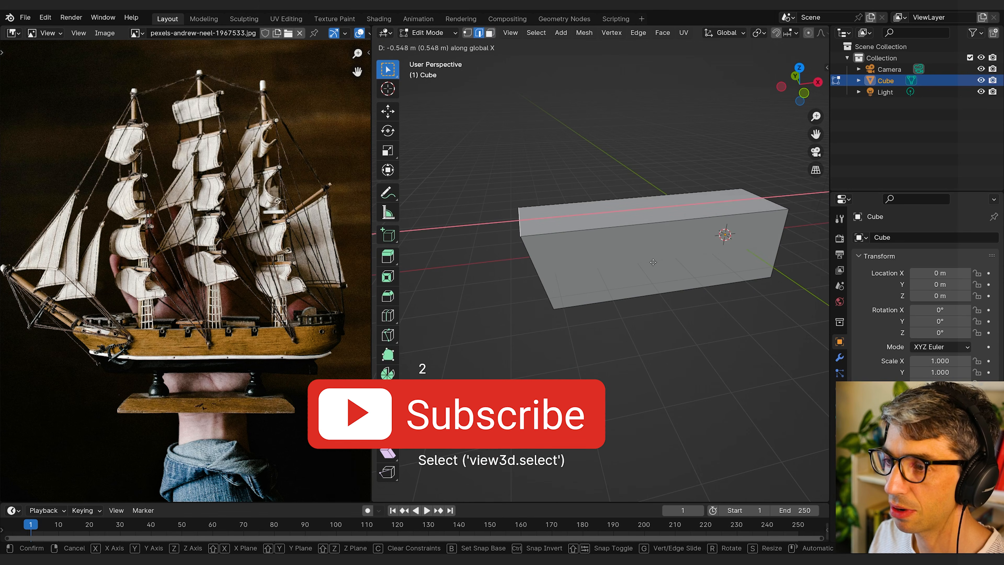
click(604, 276)
middle_drag(603, 276, 518, 277)
key(g)
key(x)
click(579, 256)
Step: Move the stern face outward to lengthen the hull
click(682, 305)
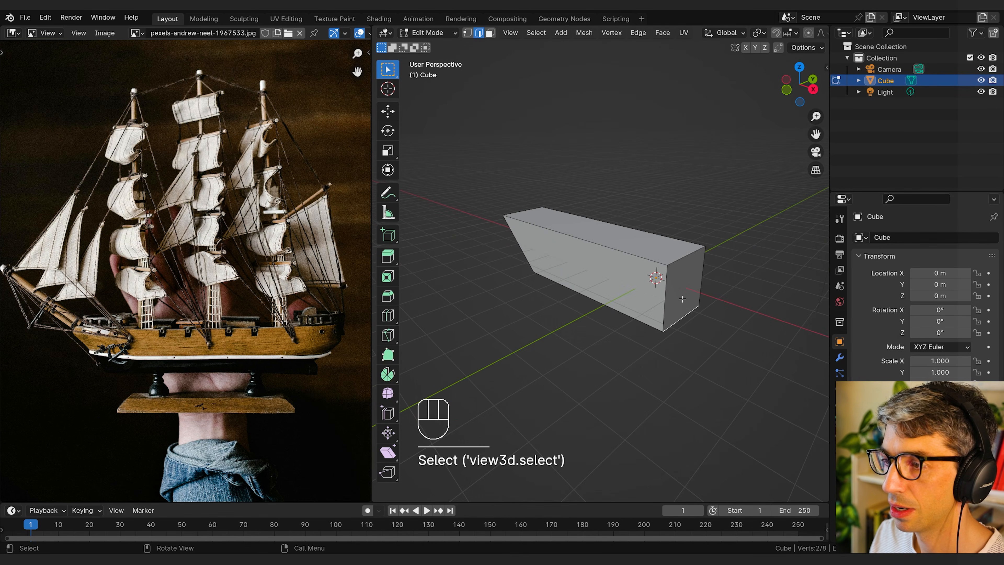
key(3)
click(682, 299)
middle_drag(682, 299, 686, 273)
key(e)
click(719, 272)
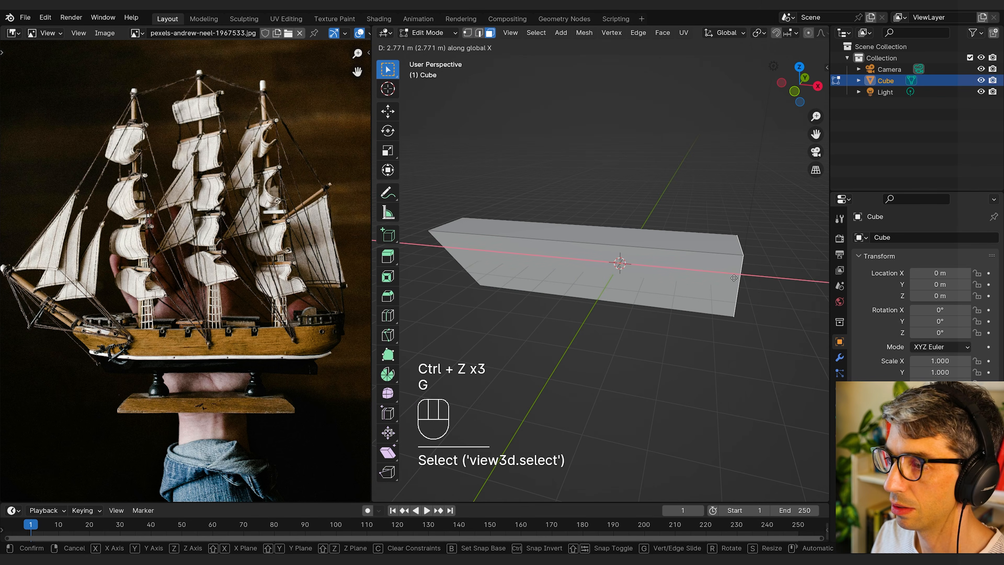
Step: Move the edge at the stern end so the stern leans outward toward the deck
click(717, 302)
middle_drag(717, 303, 692, 291)
key(2)
click(660, 287)
key(g)
click(721, 295)
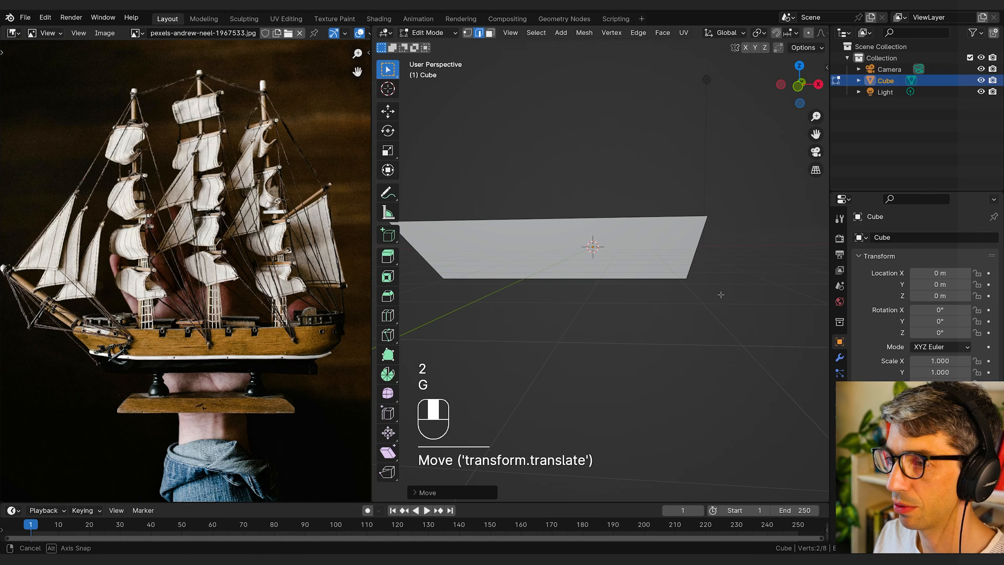
key(g)
click(696, 293)
Step: Add a centred loop cut running lengthwise through the deck, bow, bottom and stern of the hull
middle_drag(696, 293, 663, 302)
key(ctrl+r)
click(663, 303)
right_click(664, 302)
middle_drag(743, 304, 664, 304)
middle_drag(593, 295, 704, 326)
middle_drag(621, 302, 624, 265)
Step: Move the centre edge of the bow forward along X to form a pointed front
key(2)
click(606, 260)
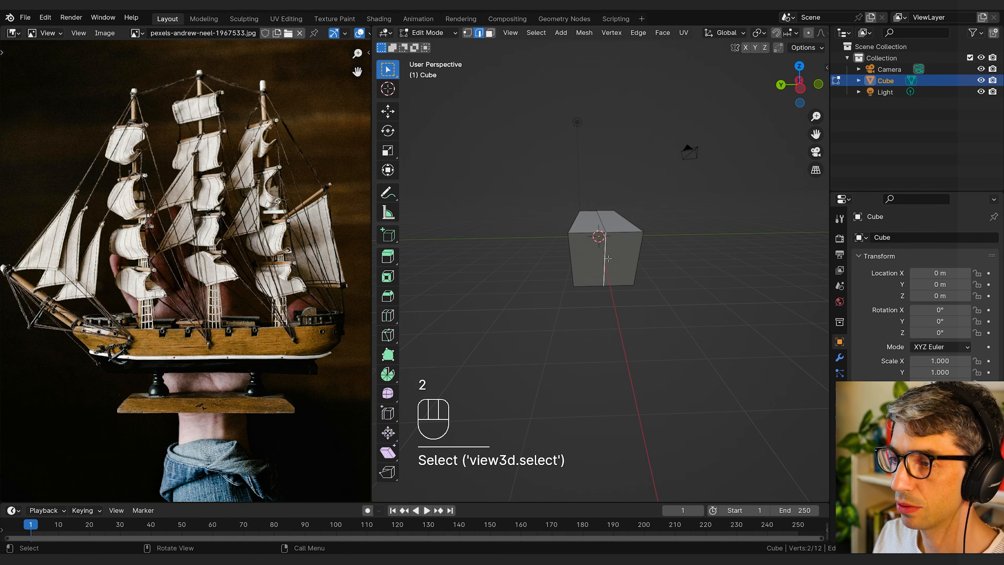
mouse_move(696, 253)
middle_down()
mouse_move(621, 269)
mouse_move(682, 257)
middle_up()
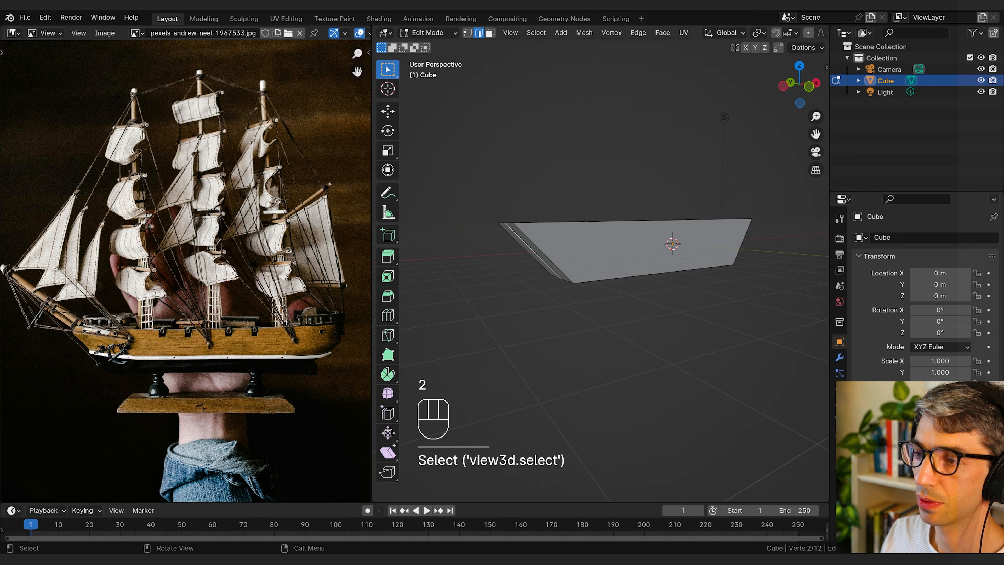
key(g)
key(x)
click(660, 260)
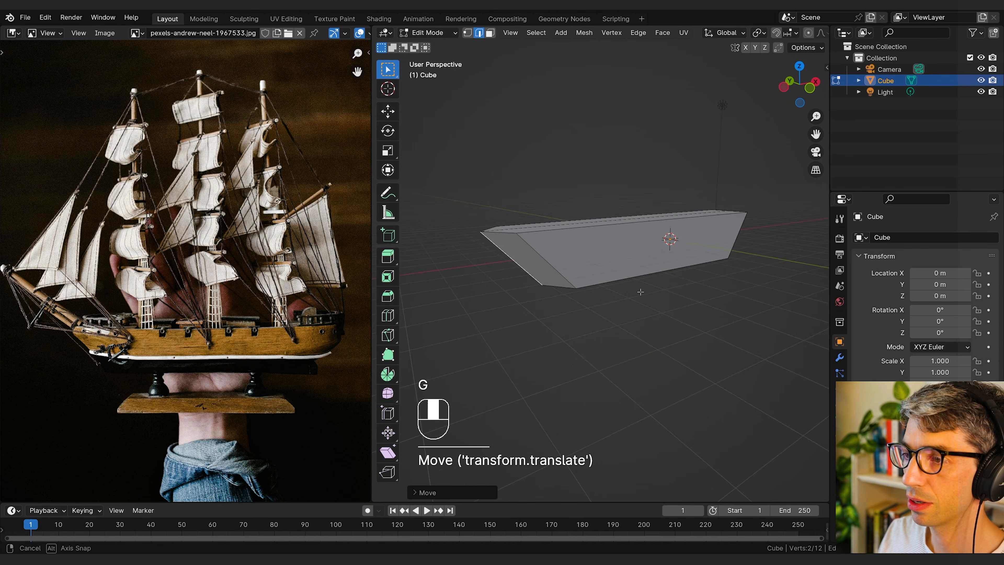
Step: Move the centre edge of the stern outward about 0.2 m along X
middle_drag(659, 260, 679, 282)
click(679, 282)
key(g)
key(x)
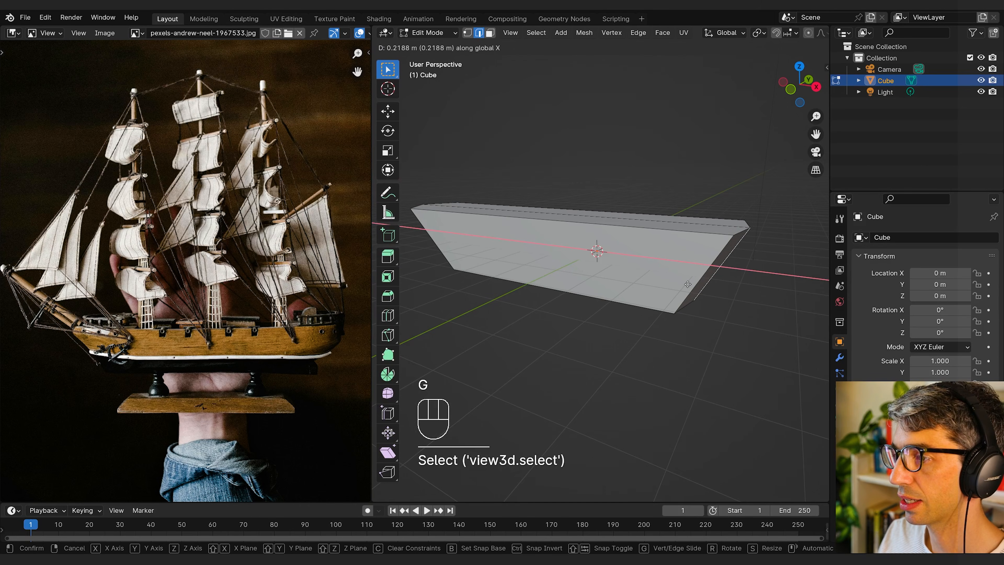
click(691, 285)
Step: Add a centred horizontal loop cut around the hull at mid-height
middle_drag(744, 307, 428, 254)
key(ctrl+r)
click(428, 253)
right_click(428, 254)
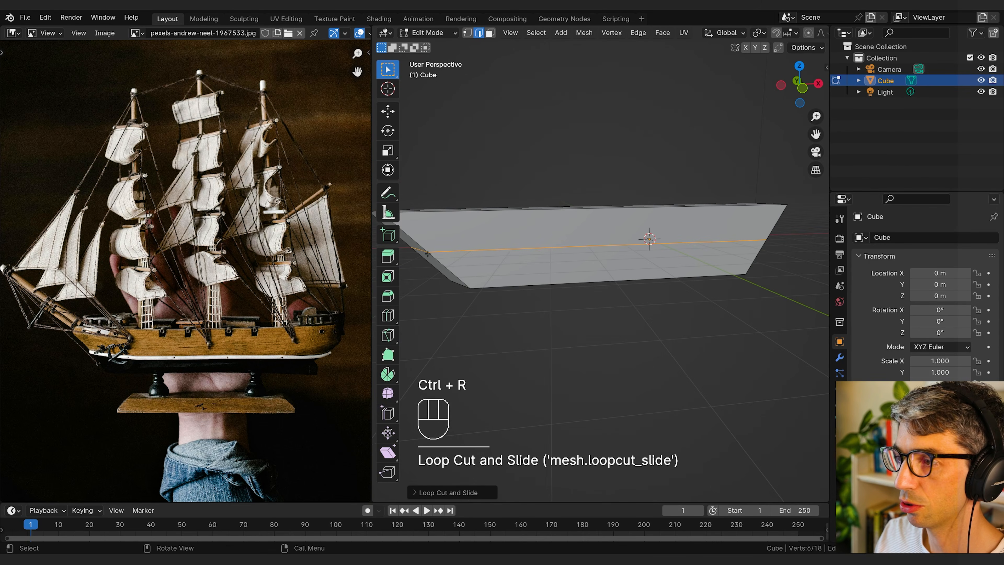
Step: Move the bow's bottom edges about 0.6 m inward along X to bend the front profile
shift+middle_drag(596, 289, 724, 272)
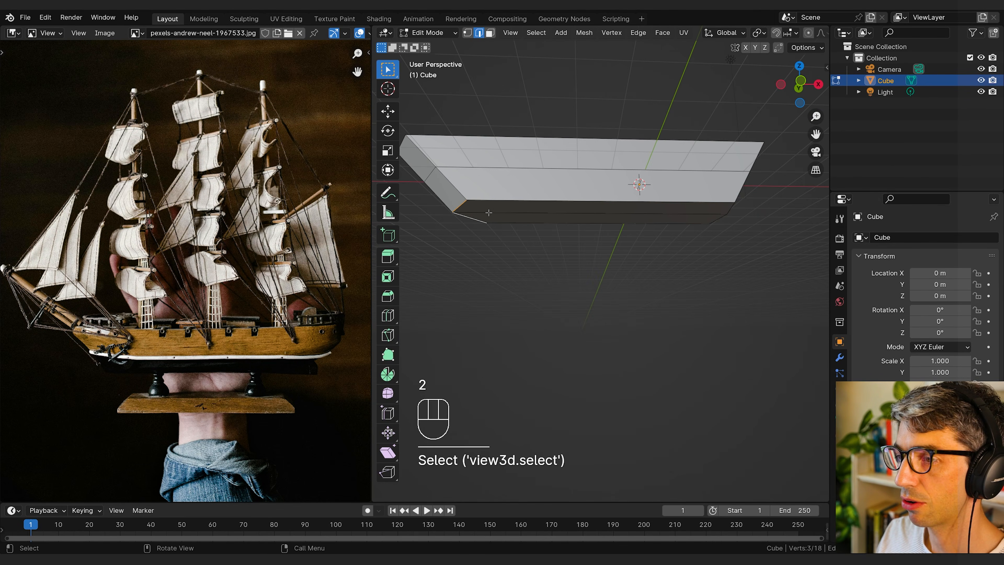
key(g)
key(x)
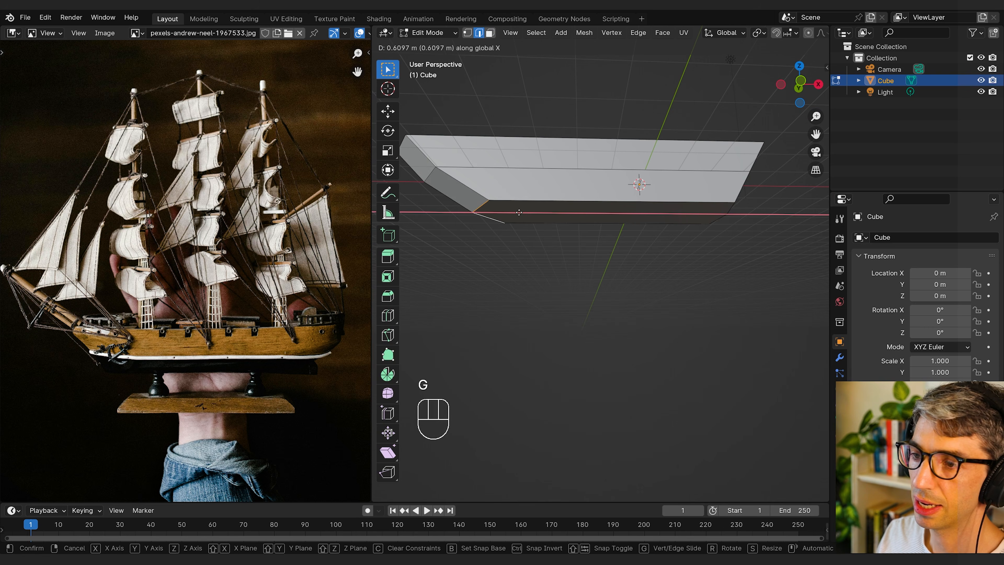
click(520, 210)
Step: Select the stern's bottom edges and move them inward along X to bend the rear profile
click(733, 209)
shift+click(724, 220)
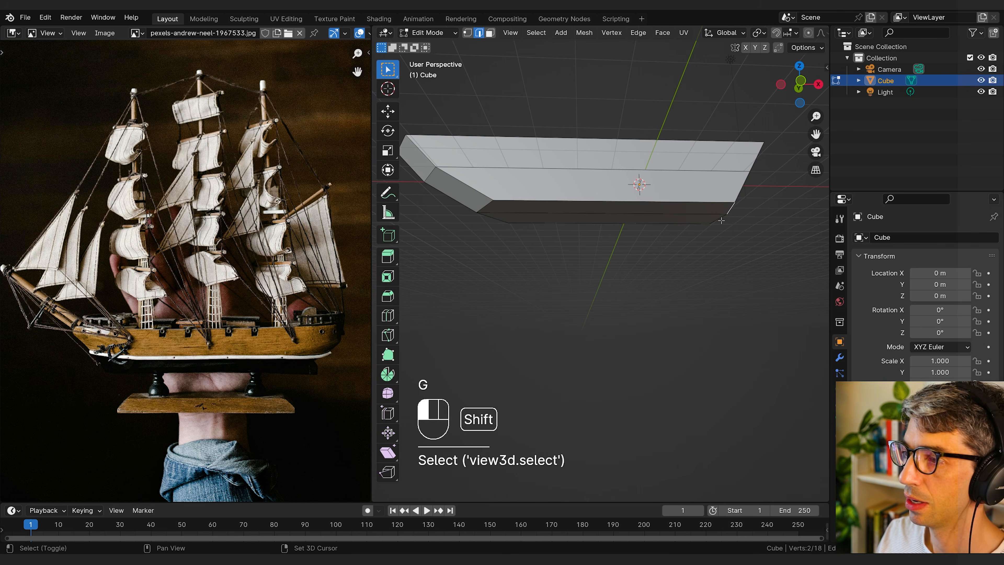
scroll(731, 222, down, 1)
middle_drag(745, 221, 729, 243)
key(g)
key(x)
click(734, 233)
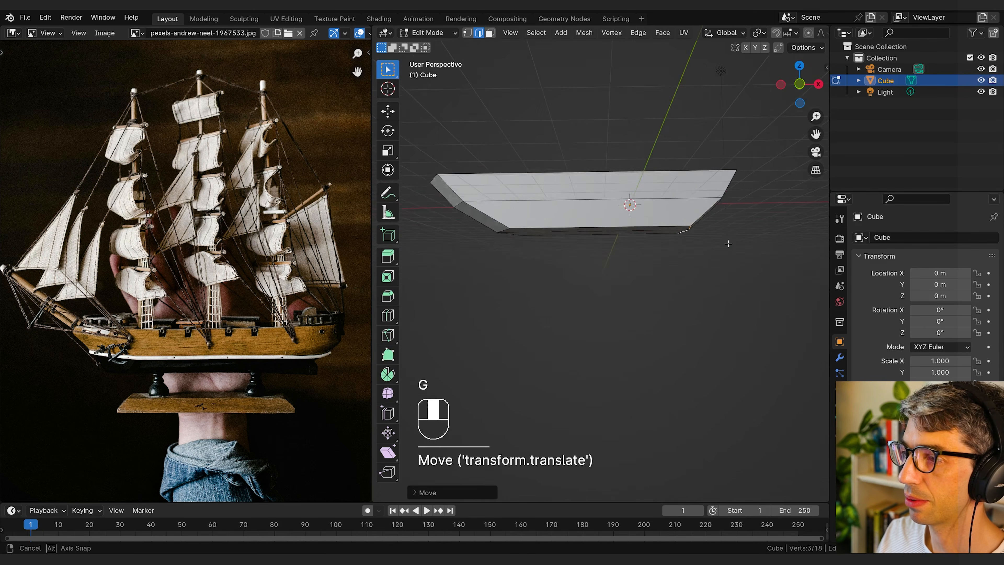
Step: Scale the long bottom edges of the hull to about 0.64 along Y to narrow the keel
middle_drag(729, 242, 785, 241)
click(632, 251)
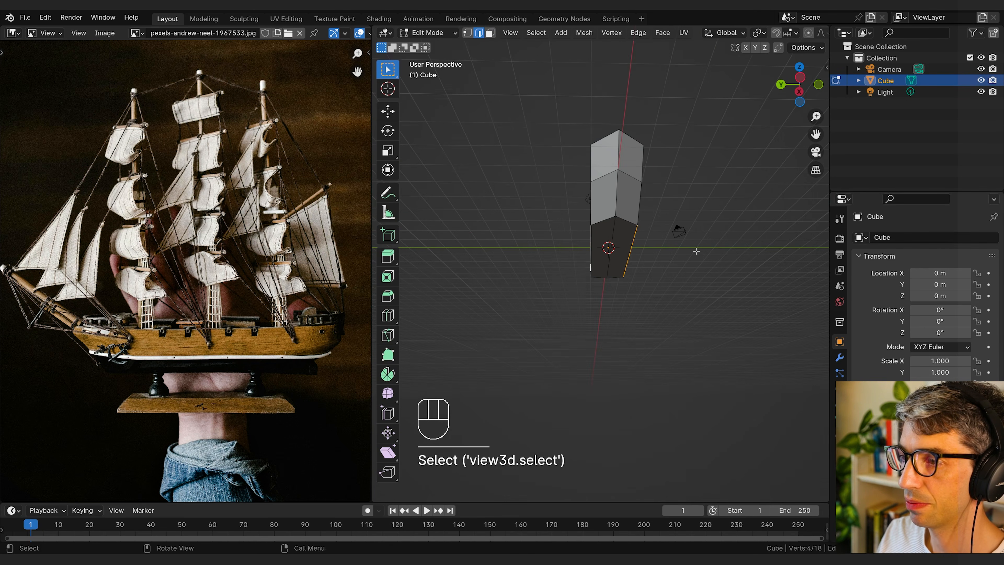
middle_drag(697, 251, 705, 271)
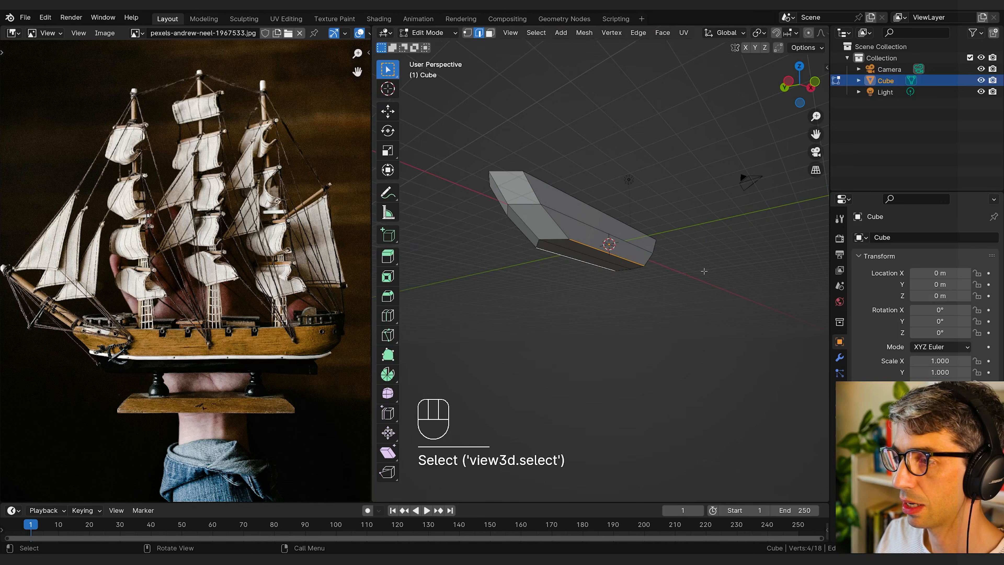
key(s)
key(y)
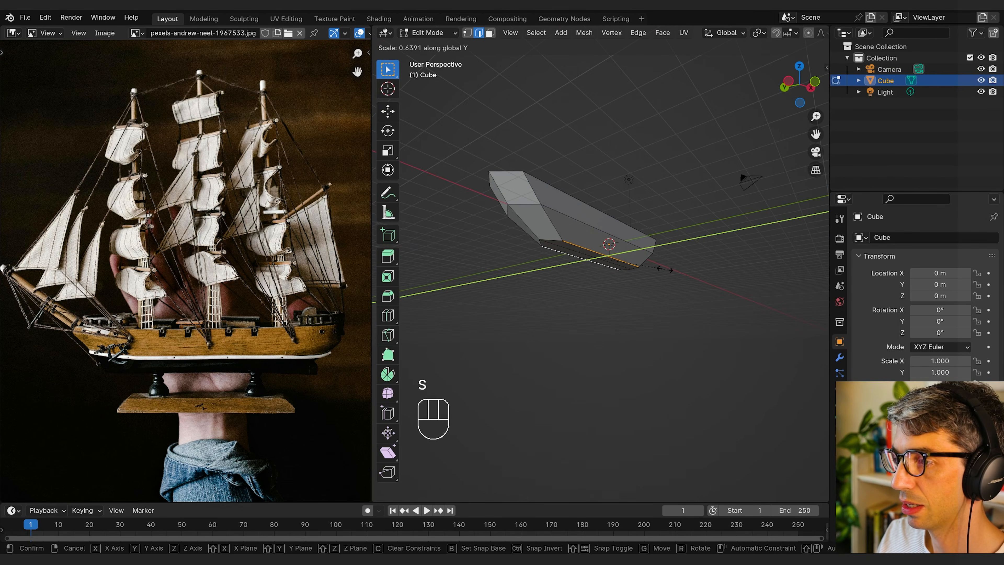
click(665, 270)
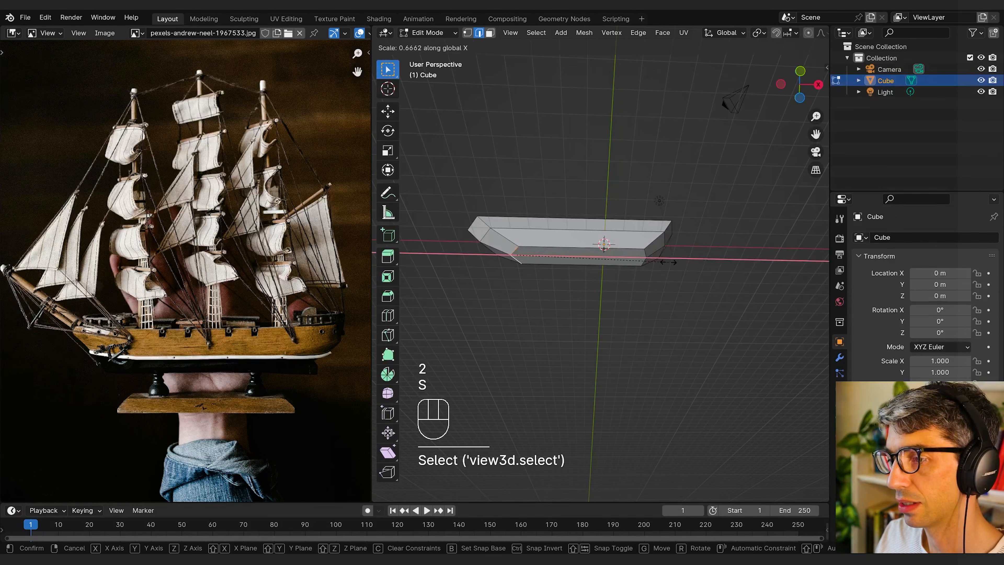
Step: Select the bottom edges at the stern end and scale them along X to flatten their point slightly
click(668, 262)
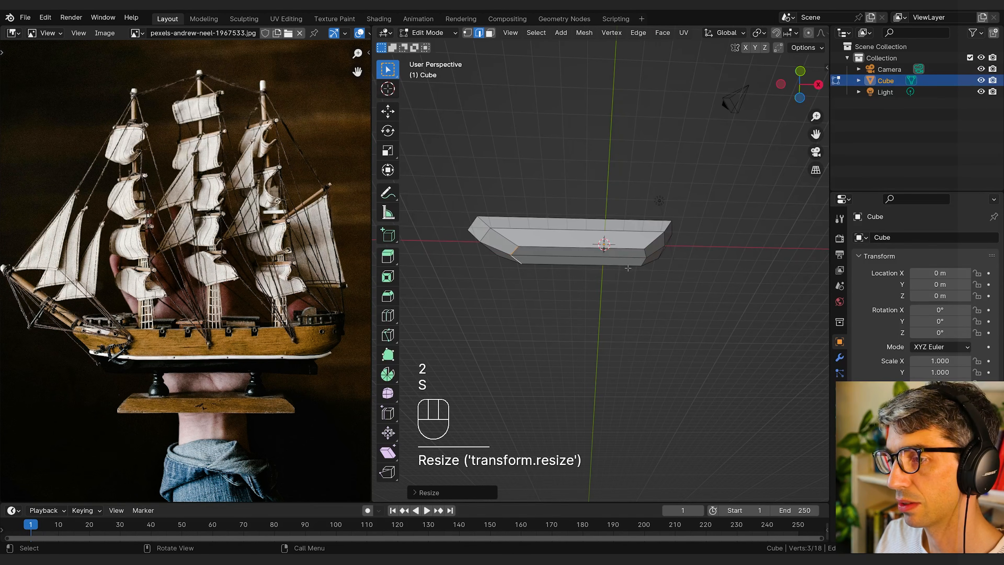
click(638, 253)
key(s)
key(x)
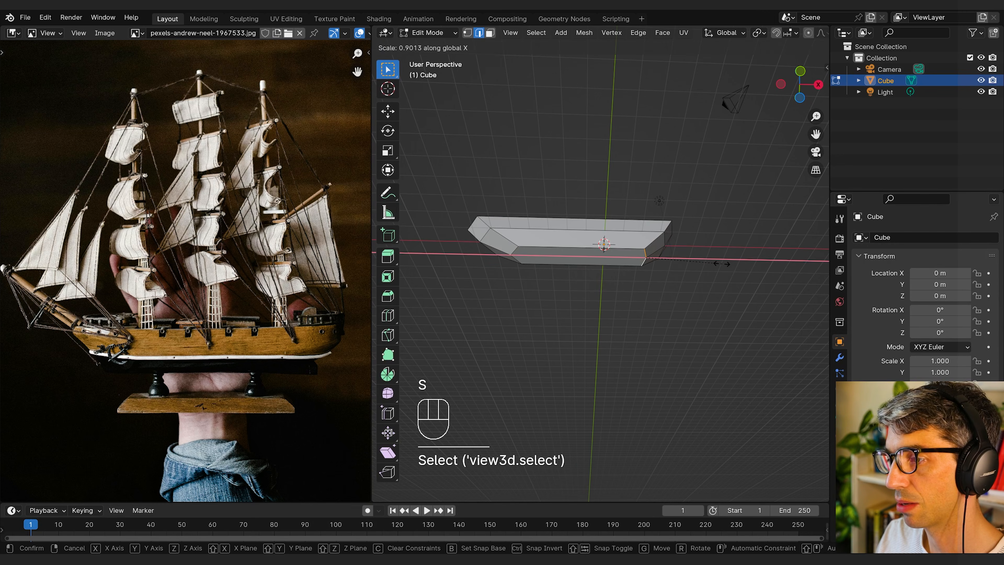
click(704, 267)
Step: Scale the long side edges of the deck along Y to adjust the deck's width
middle_drag(704, 267, 664, 249)
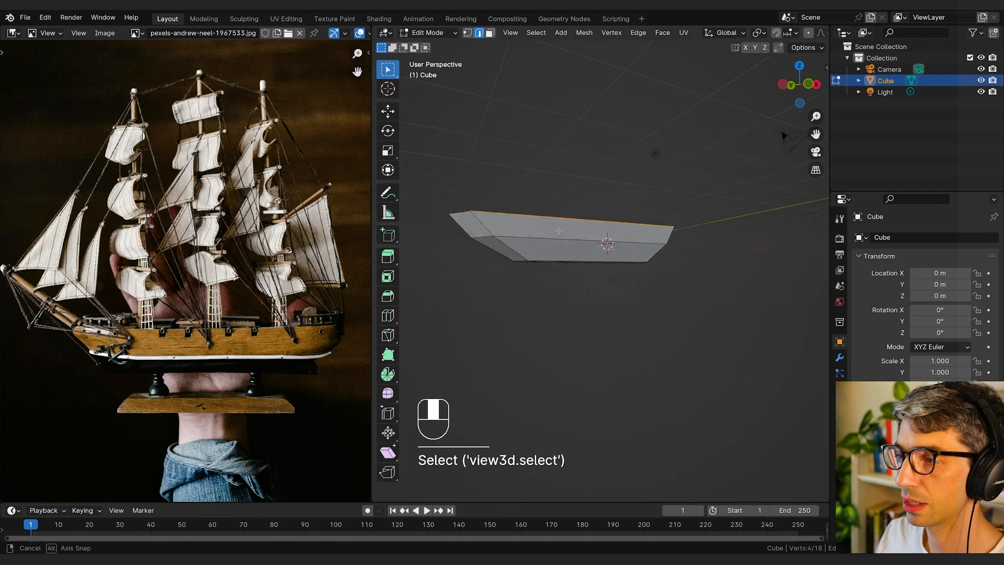
key(s)
key(y)
click(722, 274)
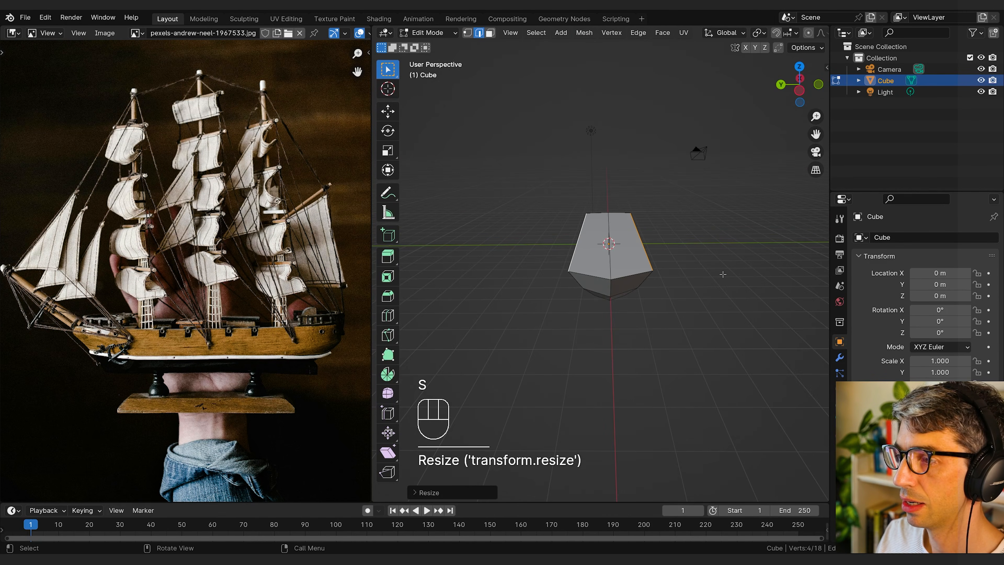
Step: Scale the hull's mid-height side edges along Y to round the cross-section
click(622, 243)
middle_drag(723, 274, 682, 258)
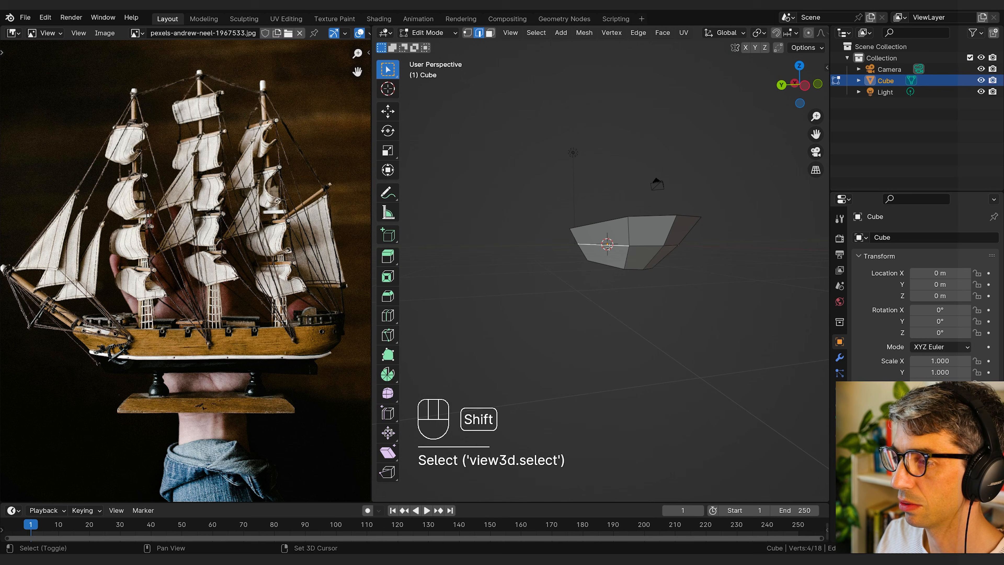
middle_drag(610, 248, 679, 254)
key(s)
key(y)
click(694, 260)
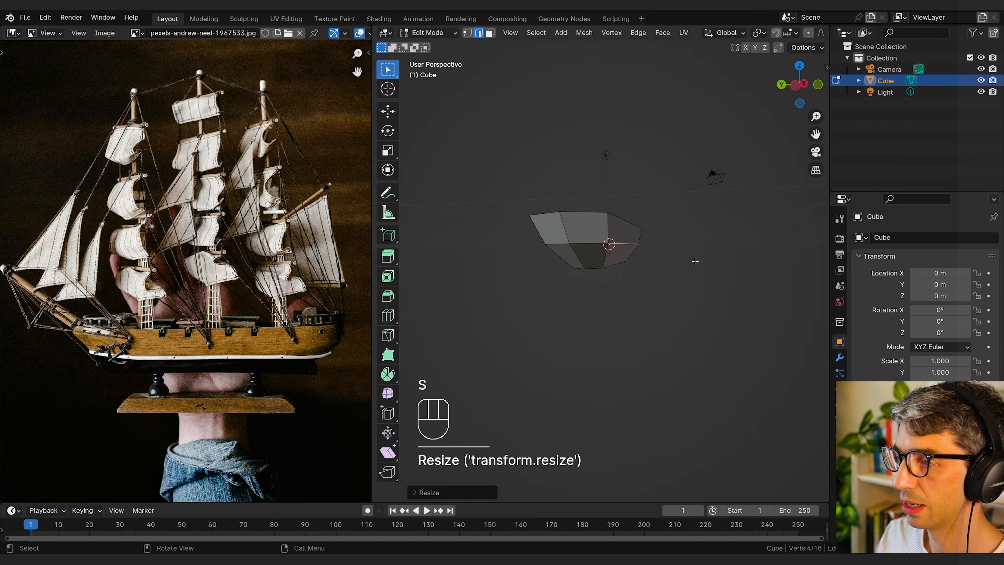
Step: Inset the two deck faces by about 0.23 m to form a rim around the deck
key(3)
click(605, 249)
shift+click(565, 252)
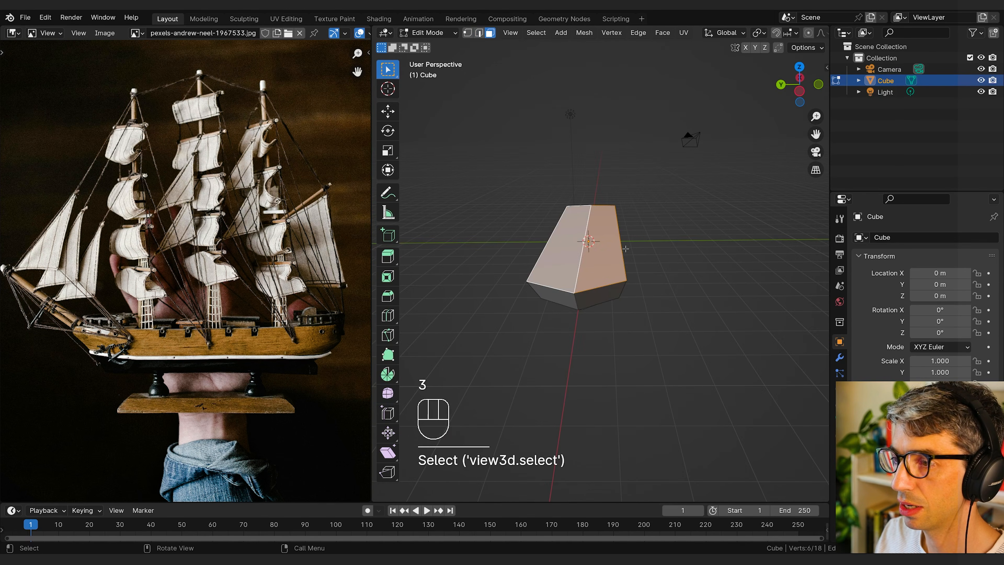
middle_drag(661, 273, 609, 296)
key(i)
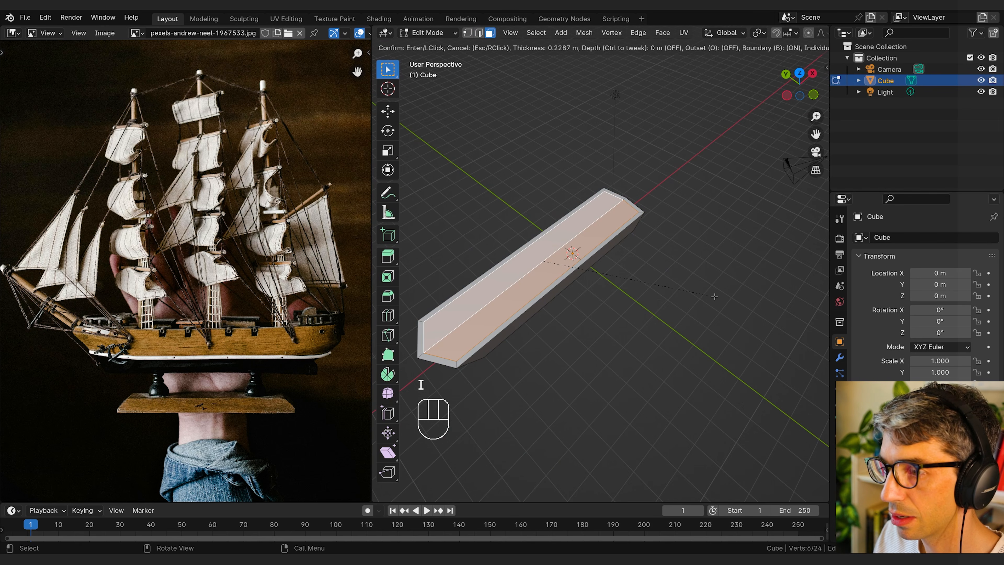
click(716, 296)
Step: Extrude the inset deck faces down into the hull and scale the recessed floor
mouse_move(716, 297)
middle_down()
mouse_move(738, 284)
mouse_move(726, 300)
middle_up()
key(e)
click(738, 292)
key(s)
Step: Add a loop cut across the middle of the hull and straighten it by scaling to 0 along X
key(ctrl+r)
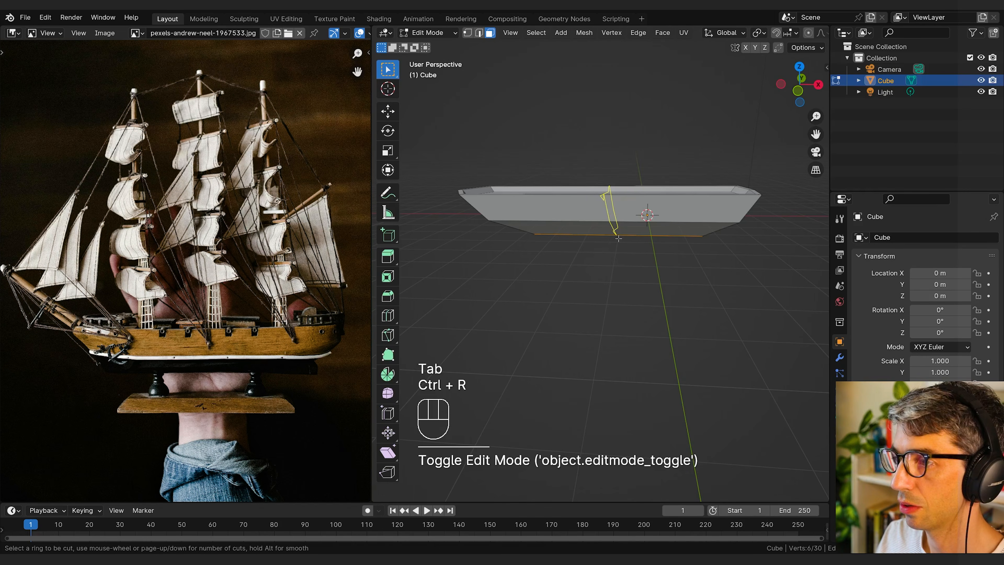
middle_drag(624, 242, 642, 275)
click(617, 209)
right_click(618, 209)
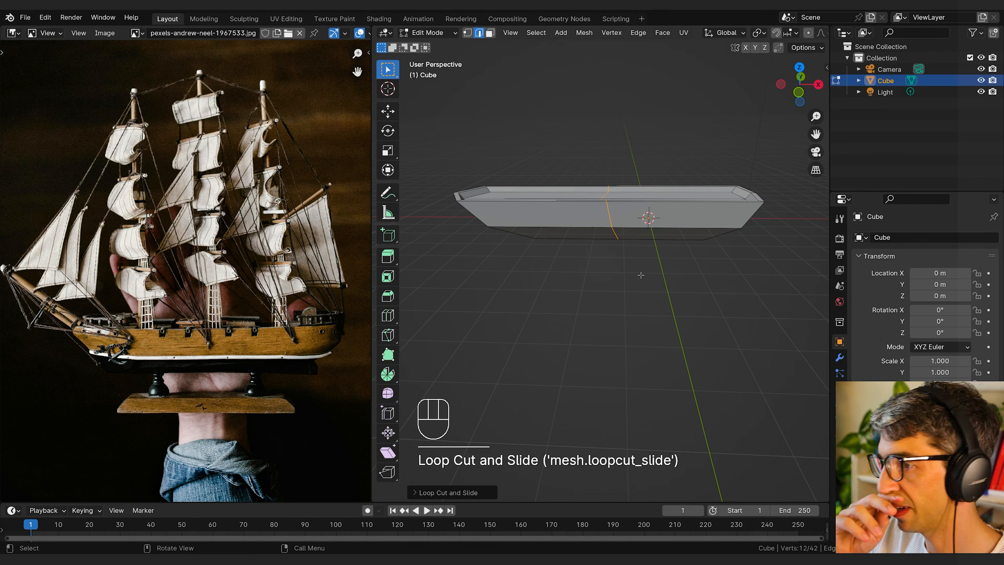
key(s)
key(x)
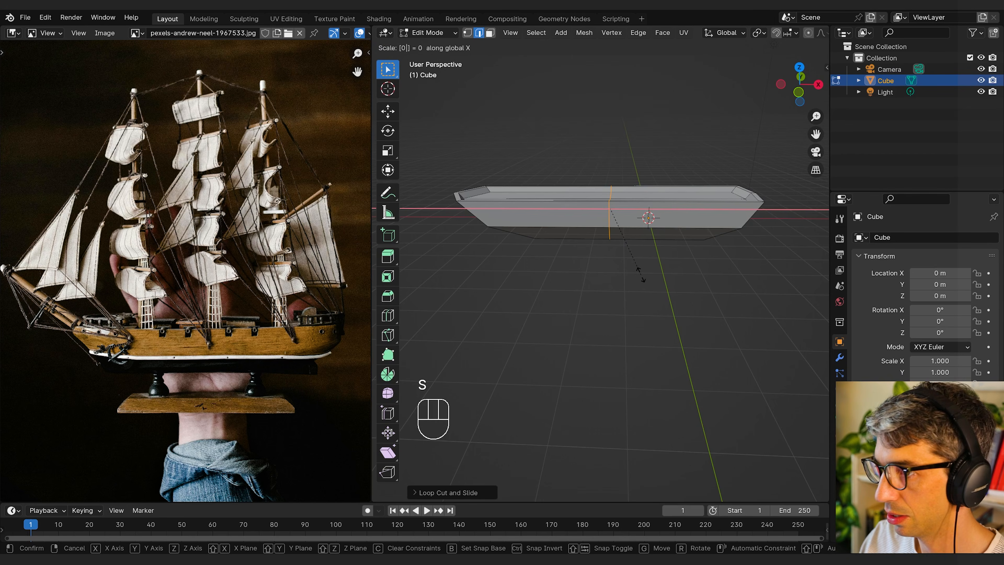
click(640, 275)
Step: Bevel the middle cross loop by about 0.18 m into a narrow vertical strip
middle_drag(641, 275, 595, 238)
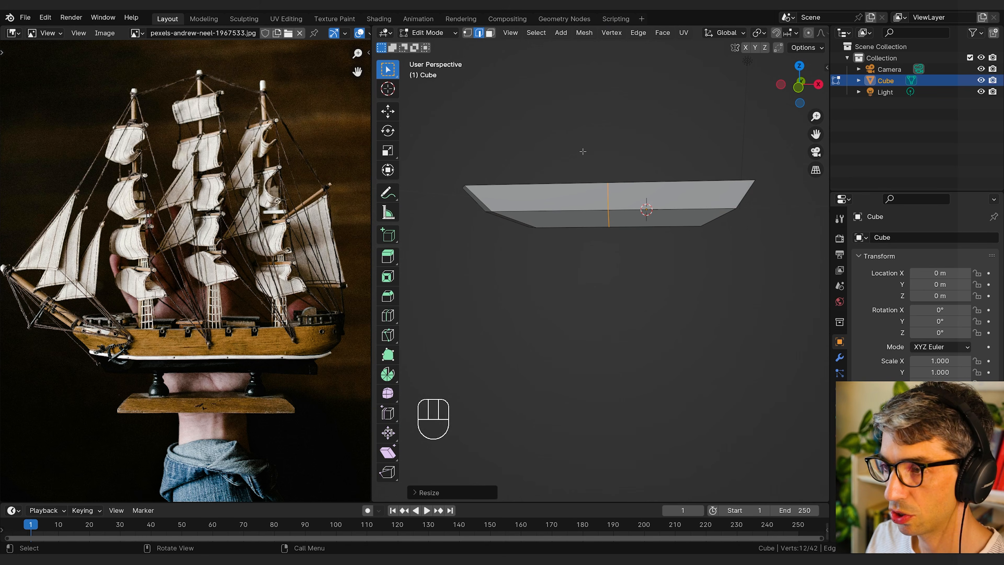
middle_drag(618, 216, 619, 273)
key(ctrl+b)
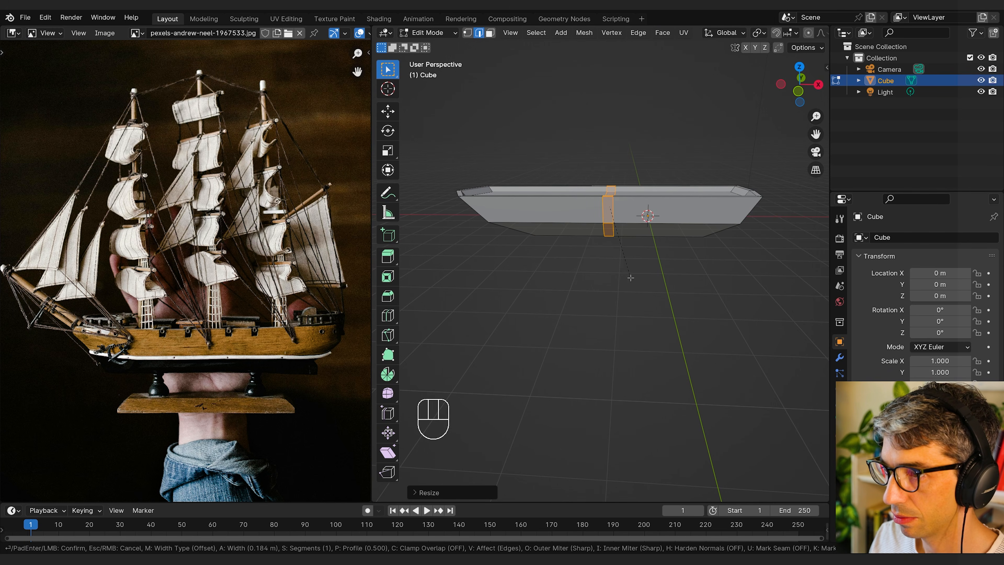
click(631, 278)
Step: Add a cross loop cut between the middle strip and the stern and flatten it along X
middle_drag(630, 278, 604, 230)
key(ctrl+r)
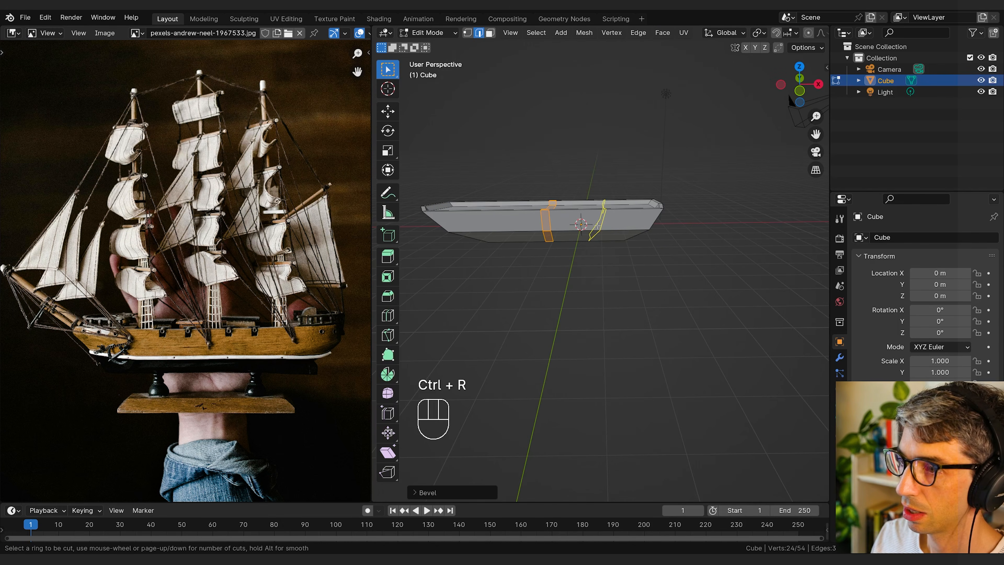
click(603, 229)
click(603, 229)
key(s)
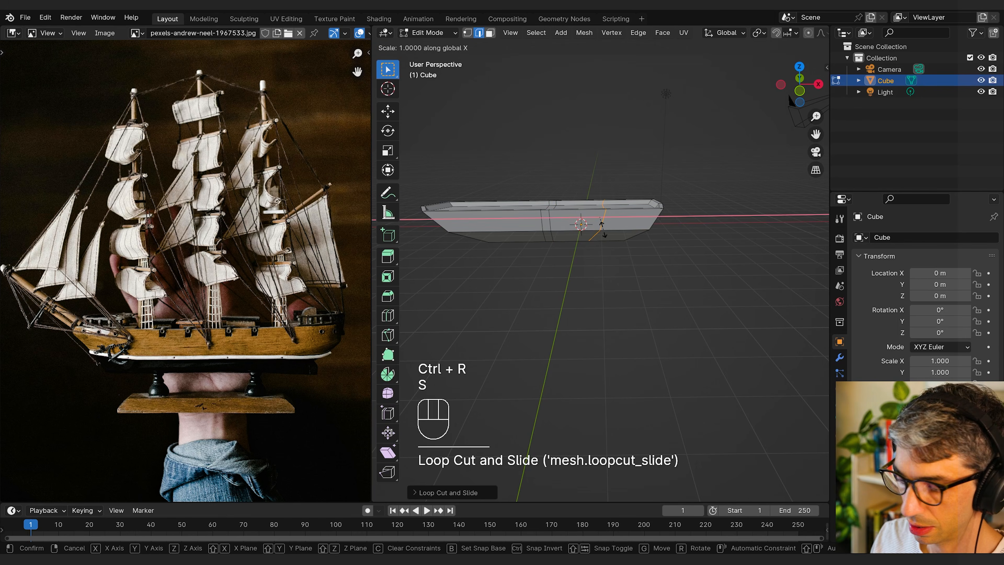
click(603, 230)
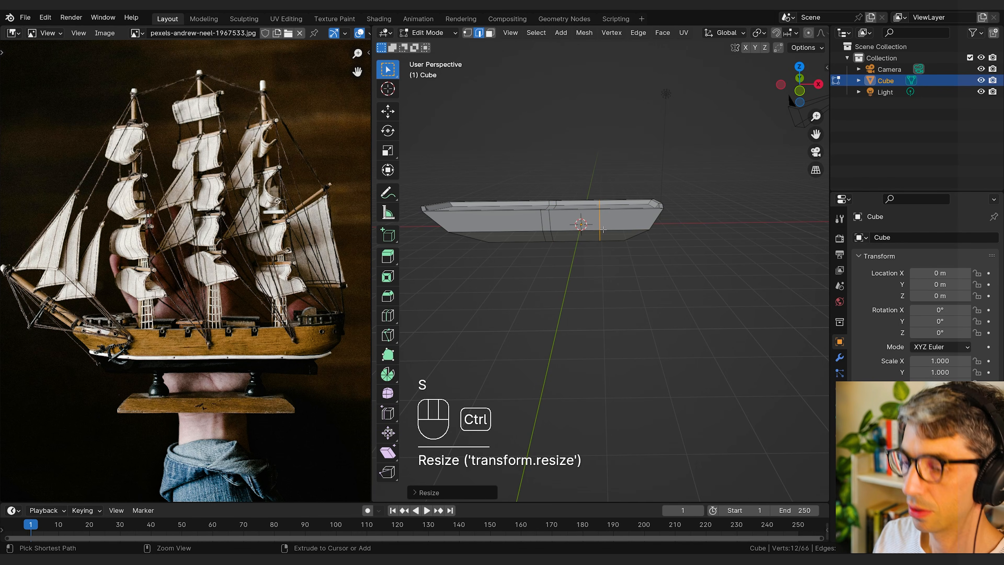
Step: Add a cross loop cut between the bow and the middle strip and flatten it along X
key(ctrl+r)
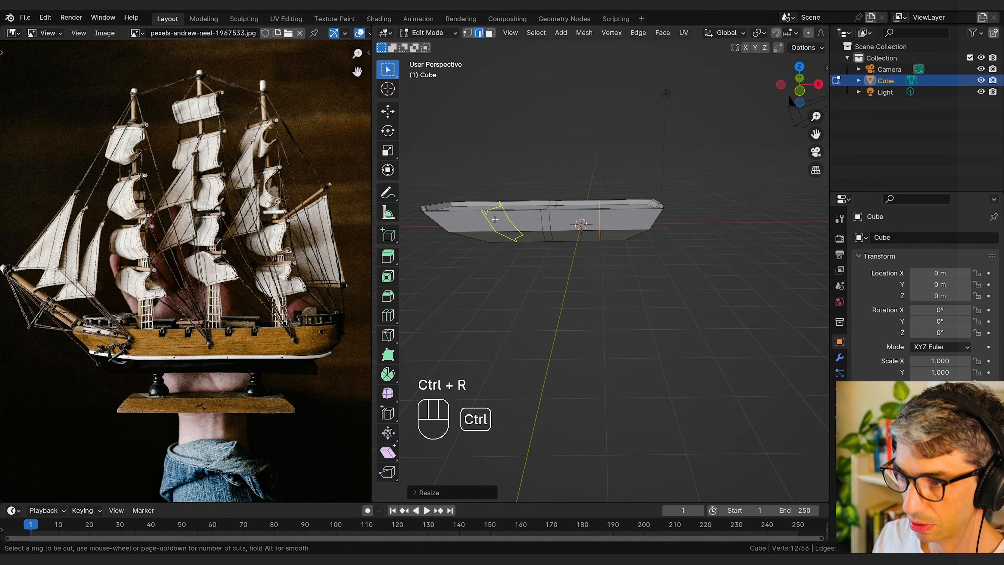
click(495, 219)
click(495, 219)
key(s)
click(495, 219)
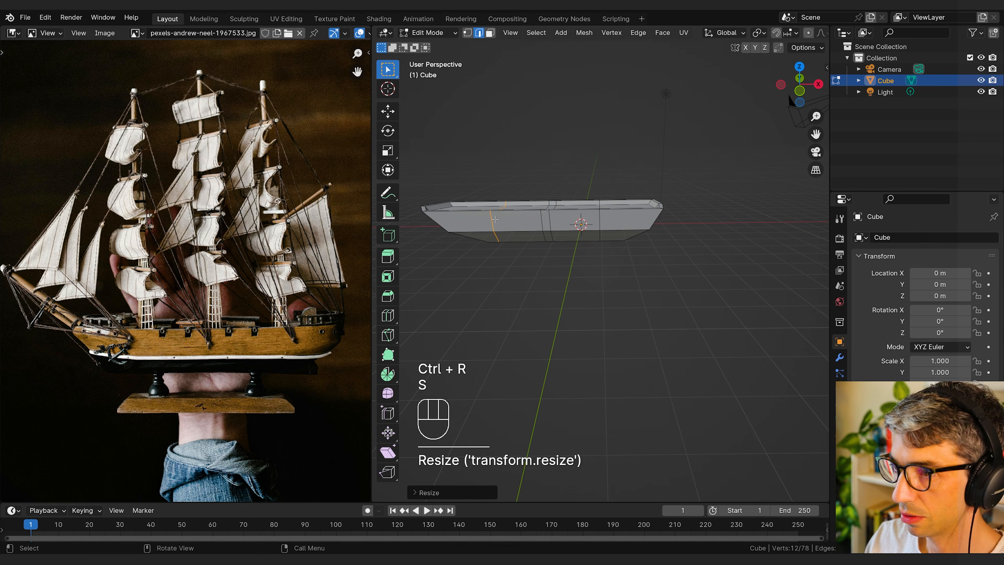
Step: Select both the front and rear cross loops and bevel them into narrow vertical strips
alt+shift+click(599, 218)
middle_drag(600, 217, 620, 266)
key(ctrl+b)
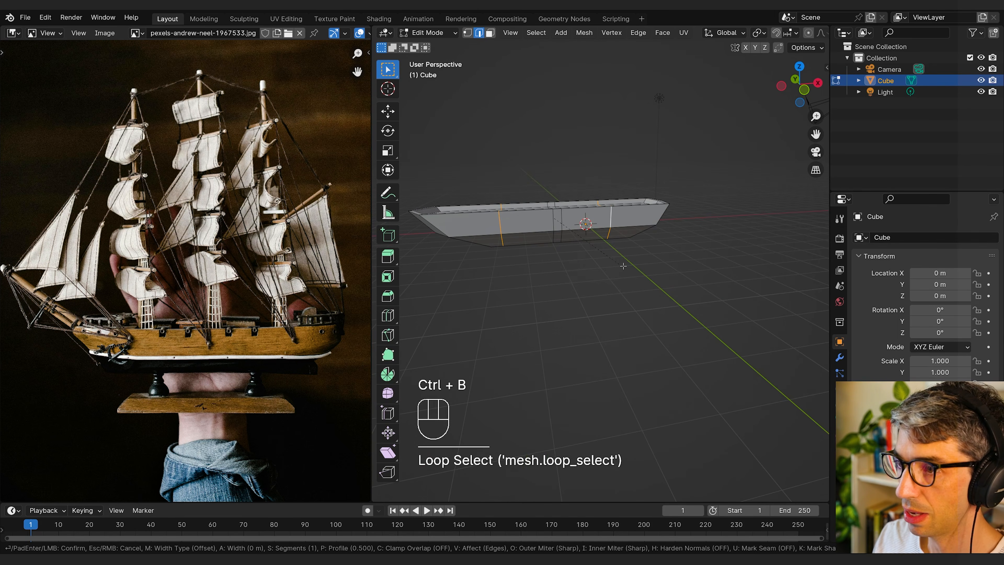
Step: Add horizontal loop cuts around the upper and lower sections of the hull's sides
key(ctrl+r)
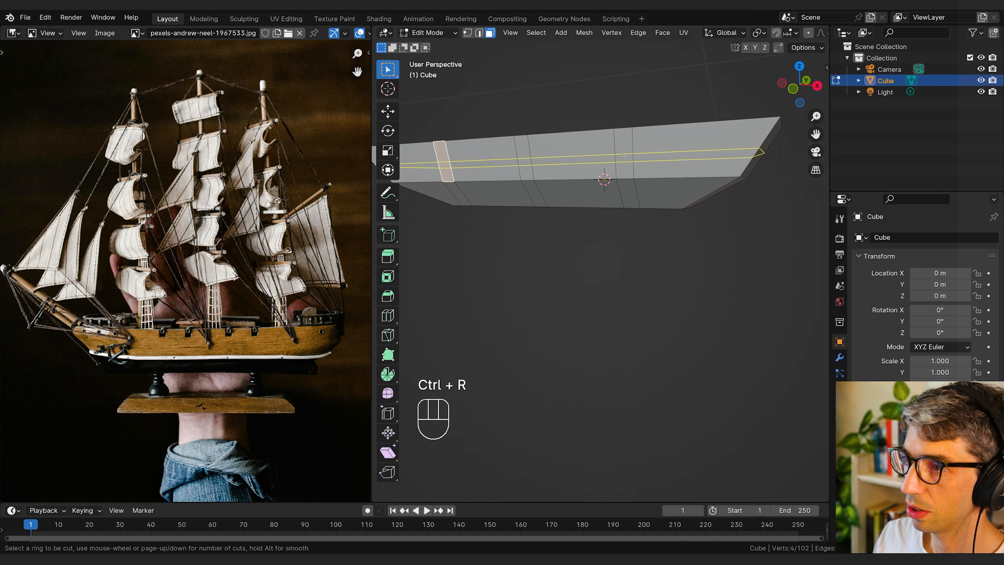
click(627, 198)
click(628, 212)
key(ctrl+r)
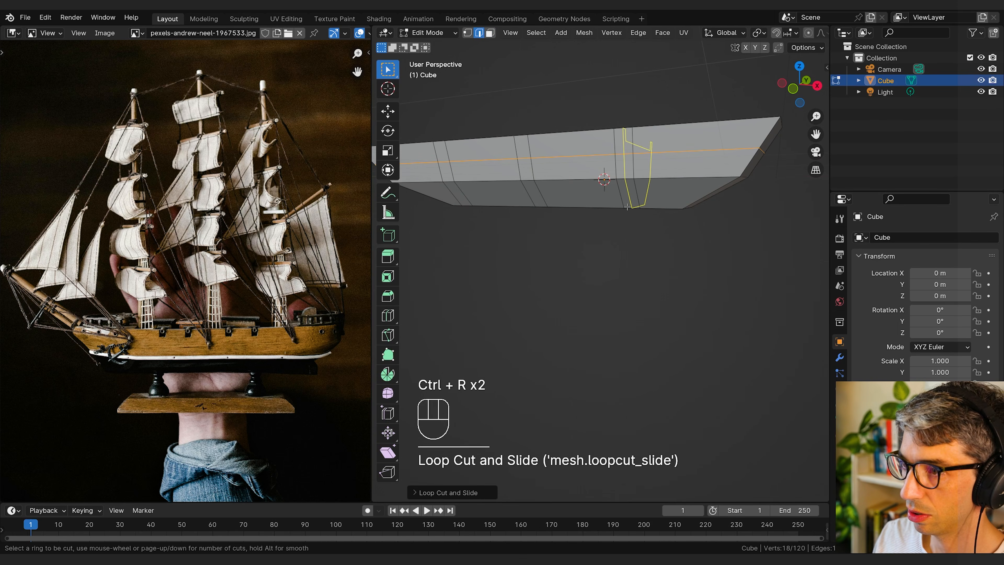
click(628, 218)
click(628, 218)
Step: Select the middle faces of the three vertical strips on the hull's side and inset them
middle_drag(629, 218, 569, 210)
key(i)
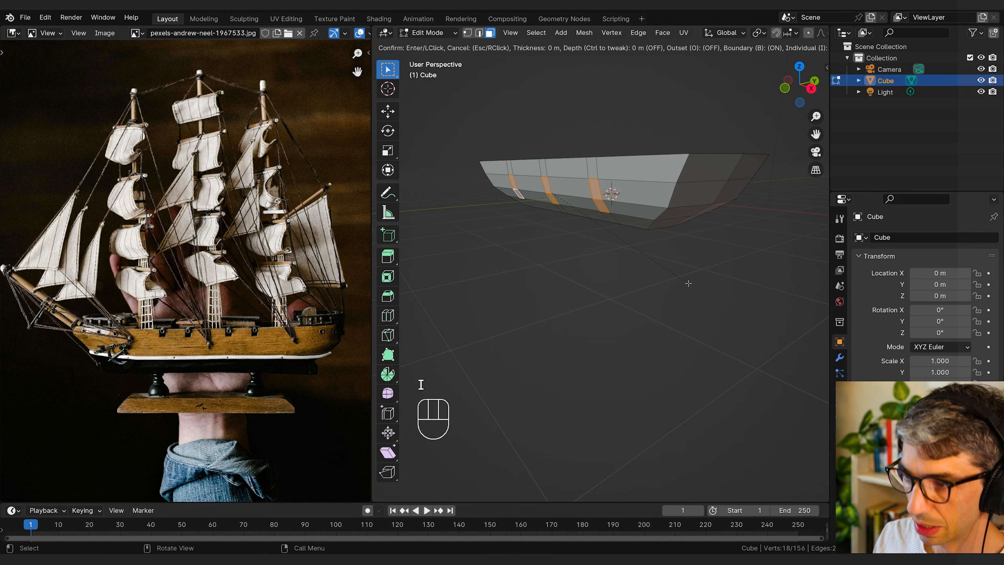
click(671, 280)
Step: Extrude the inset strip faces on the hull's side inward by about 0.2 m to form recesses
scroll(637, 251, up, 4)
middle_drag(670, 280, 640, 279)
middle_drag(639, 278, 604, 280)
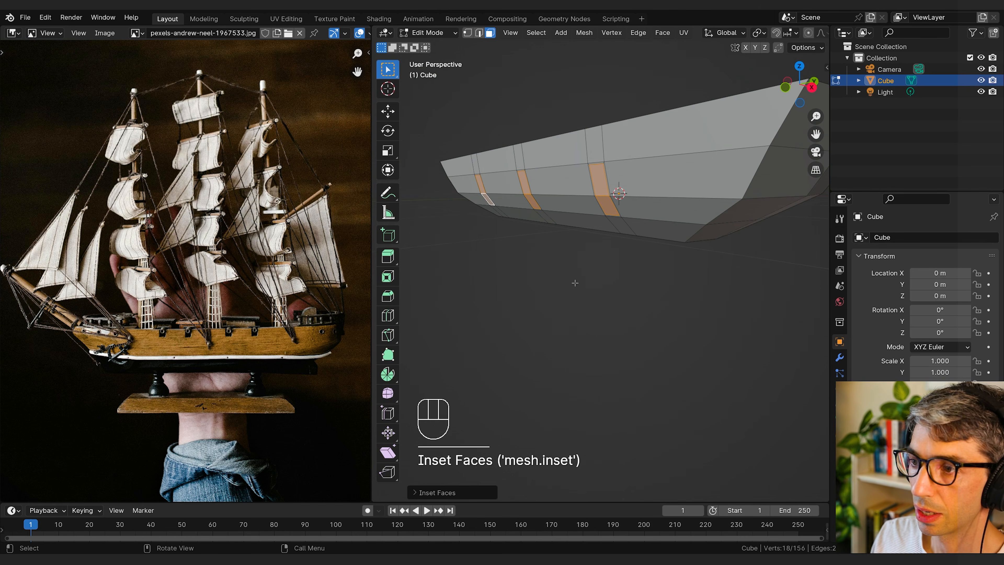
key(e)
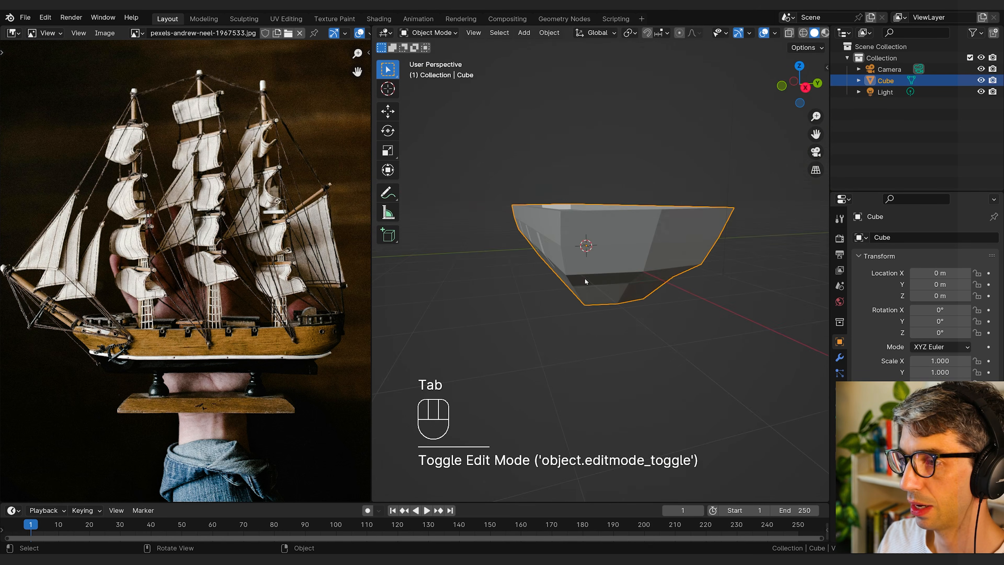
middle_drag(585, 280, 777, 363)
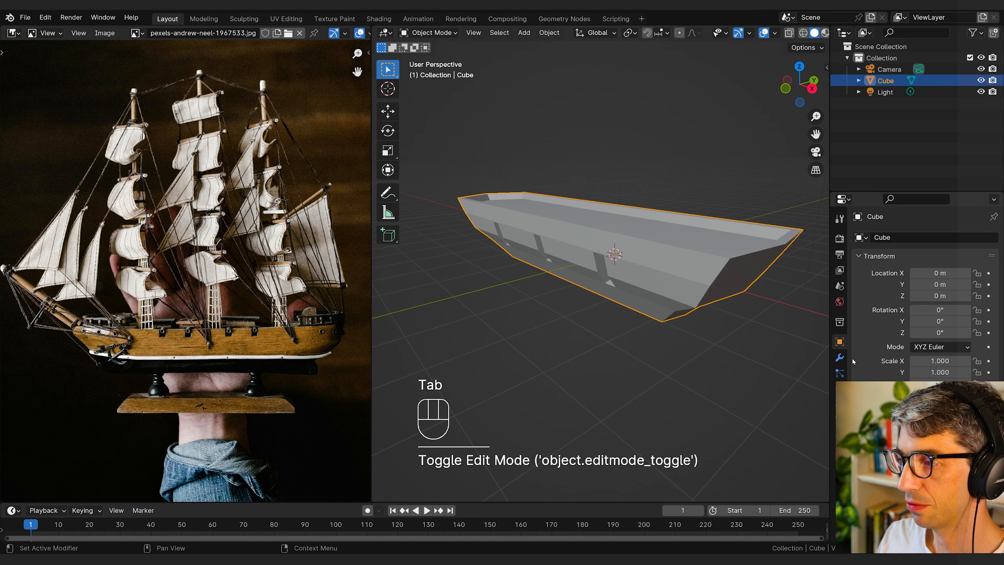
Step: Add a Bevel modifier to the hull and set its limit method to Weight
click(840, 358)
click(894, 238)
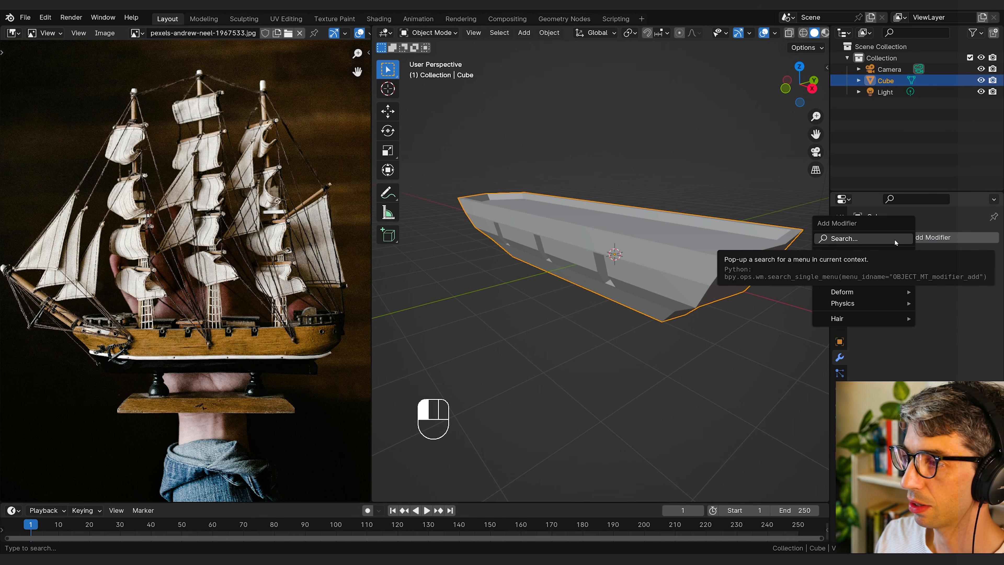
text(bv)
click(812, 261)
middle_drag(811, 264, 692, 259)
click(926, 287)
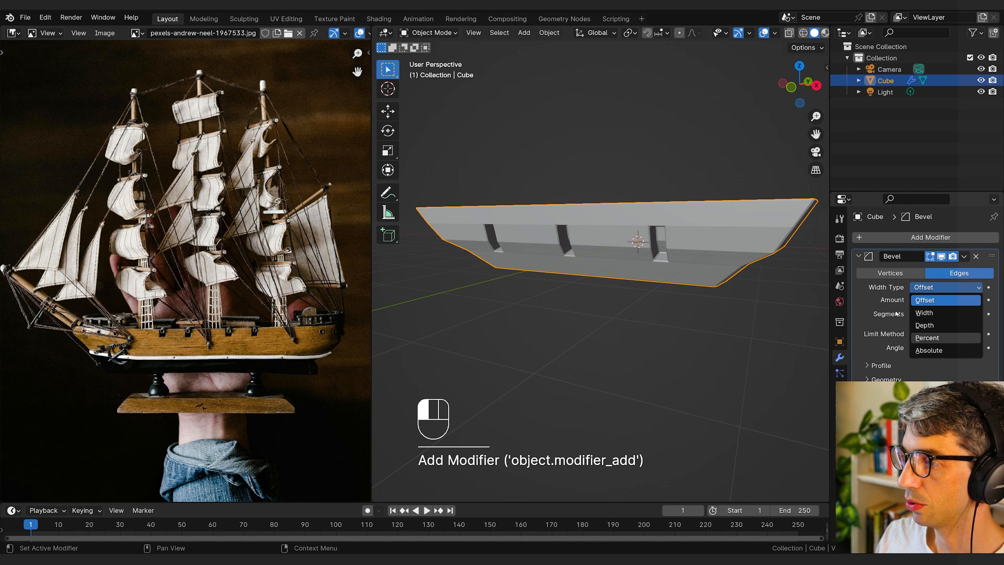
click(922, 336)
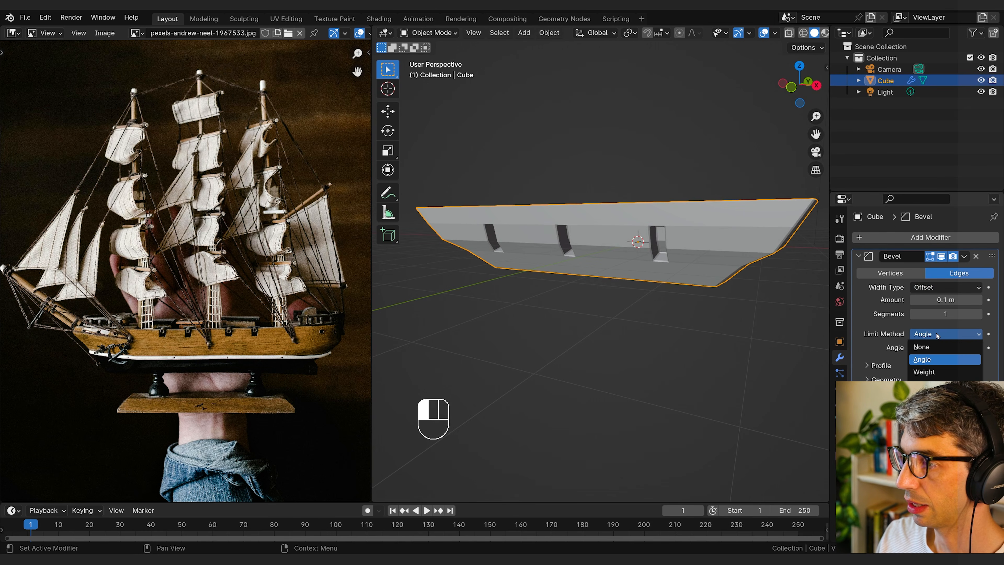
click(937, 376)
Step: Select the outer top edge loop of the hull's rim and set its mean bevel weight to 1
middle_drag(696, 277, 630, 322)
key(Tab)
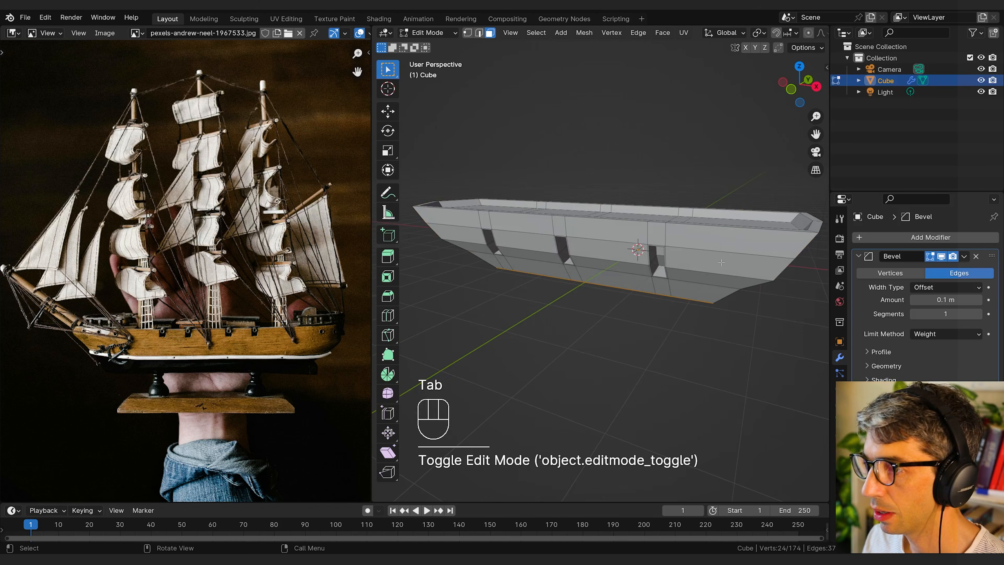
key(2)
alt+click(698, 232)
middle_drag(698, 232, 636, 229)
click(827, 66)
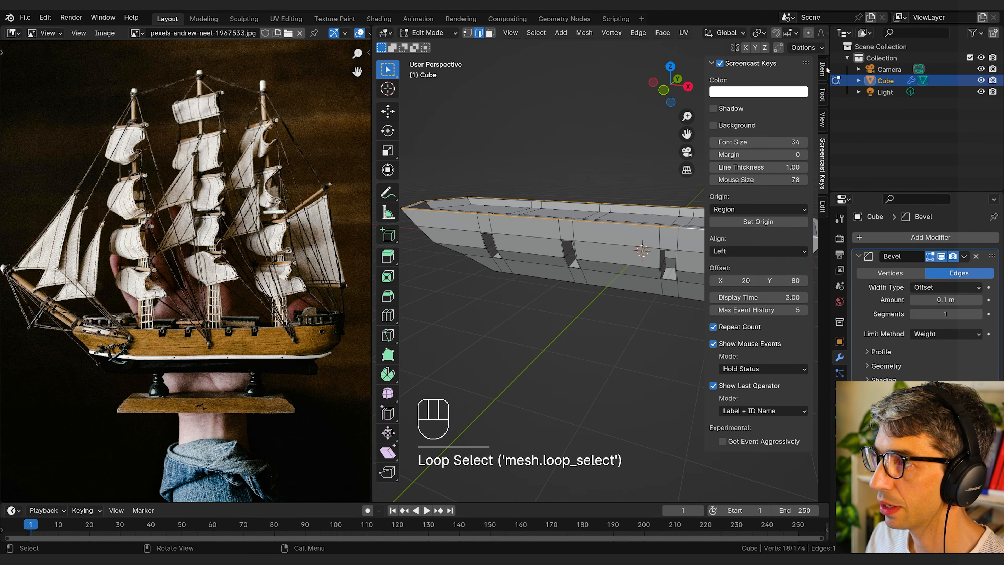
click(822, 70)
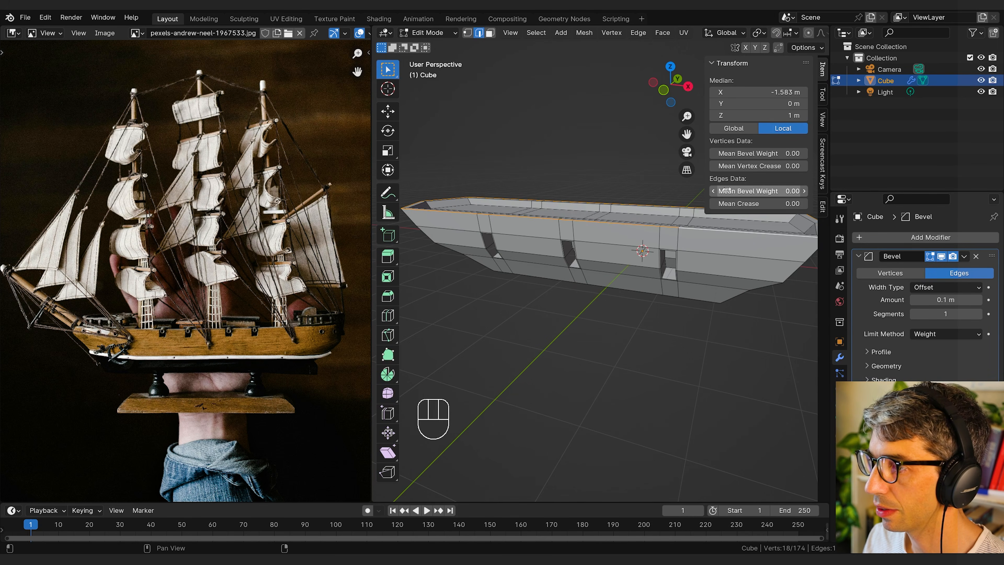
key(Return)
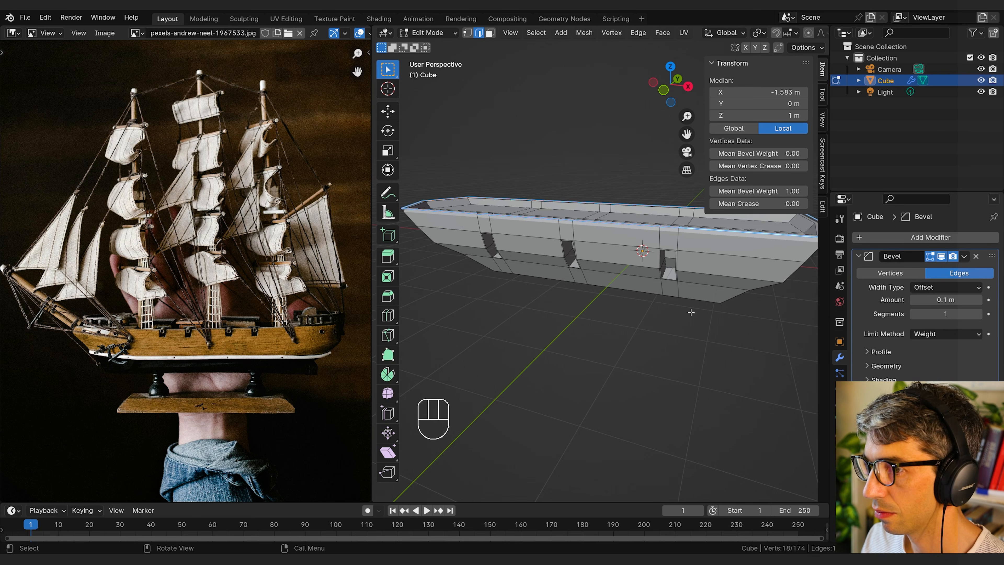
Step: Select the inner top edge loop of the hull's rim and set its mean bevel weight to 1
middle_drag(734, 323, 531, 269)
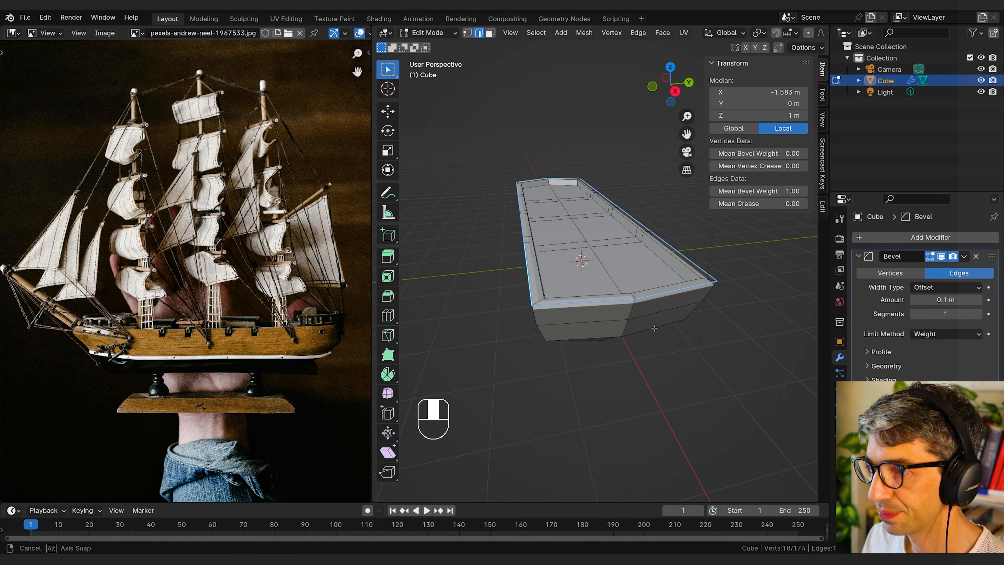
alt+click(536, 263)
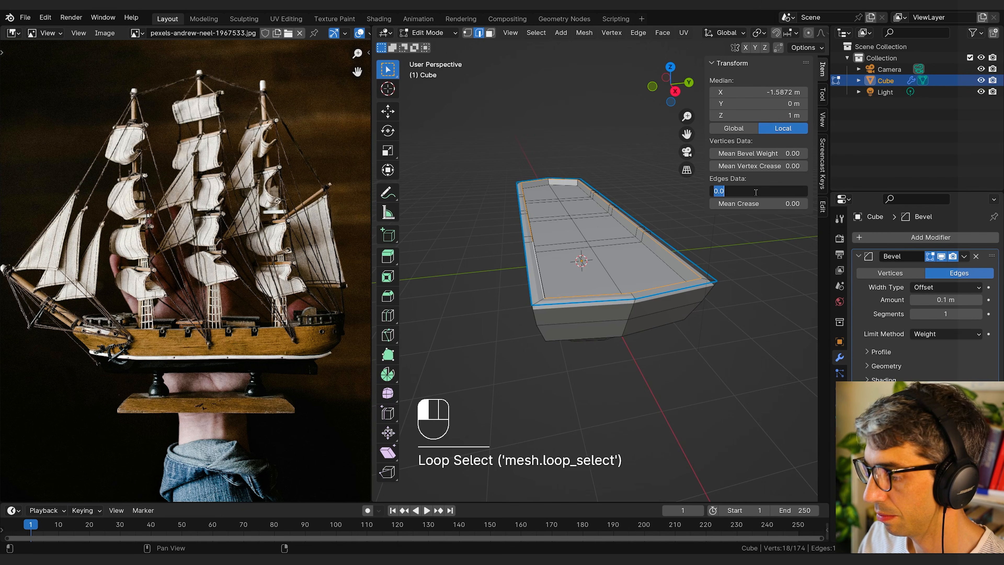
text(1)
key(Return)
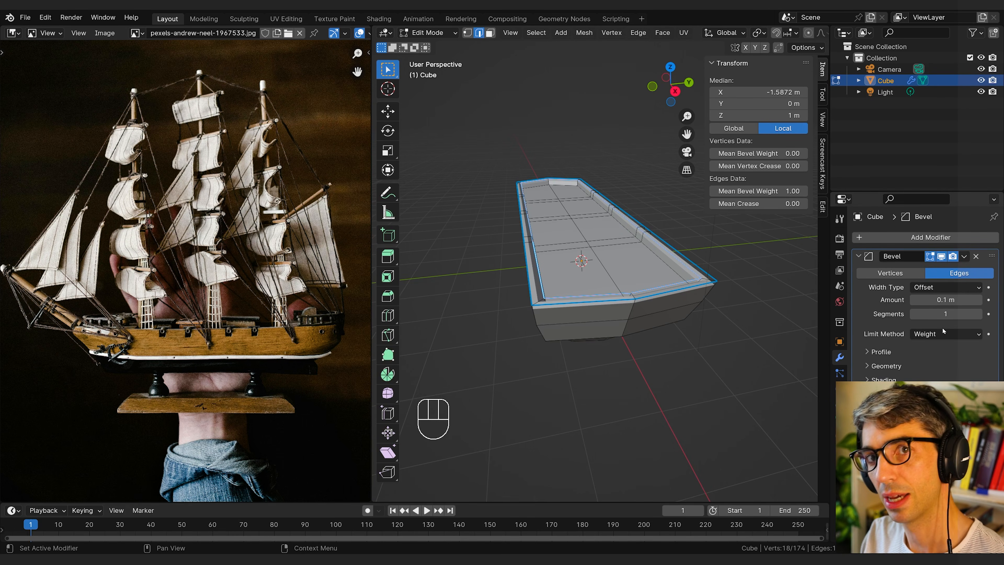
Step: Select the edge loops around the side recess openings and raise their mean bevel weight
middle_drag(574, 376, 604, 327)
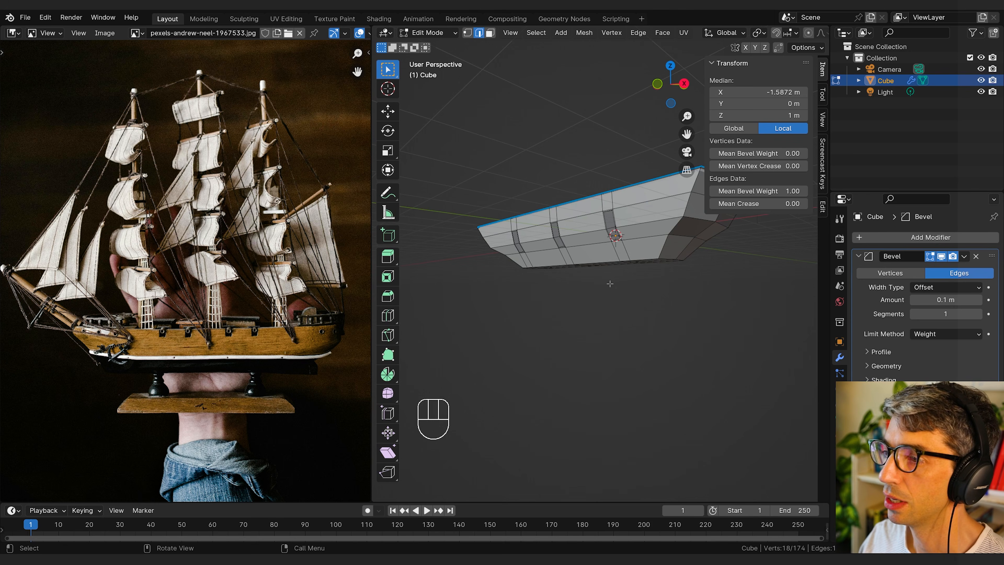
scroll(610, 284, up, 3)
shift+middle_drag(630, 289, 574, 343)
scroll(573, 344, up, 2)
middle_drag(549, 338, 617, 324)
scroll(646, 320, up, 3)
shift+middle_drag(656, 297, 511, 320)
alt+click(646, 319)
alt+shift+click(511, 320)
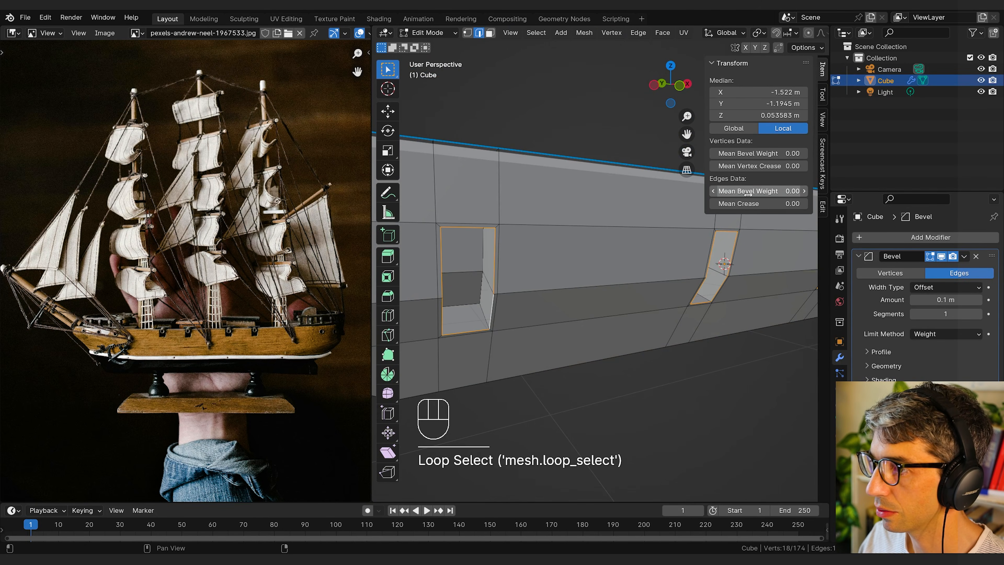
drag(751, 191, 789, 191)
Step: Select the edge loop where the deck meets the inside of the rim, raise its mean bevel weight, and leave Edit Mode
scroll(593, 257, down, 4)
middle_drag(593, 257, 514, 269)
alt+click(496, 201)
alt+shift+click(486, 211)
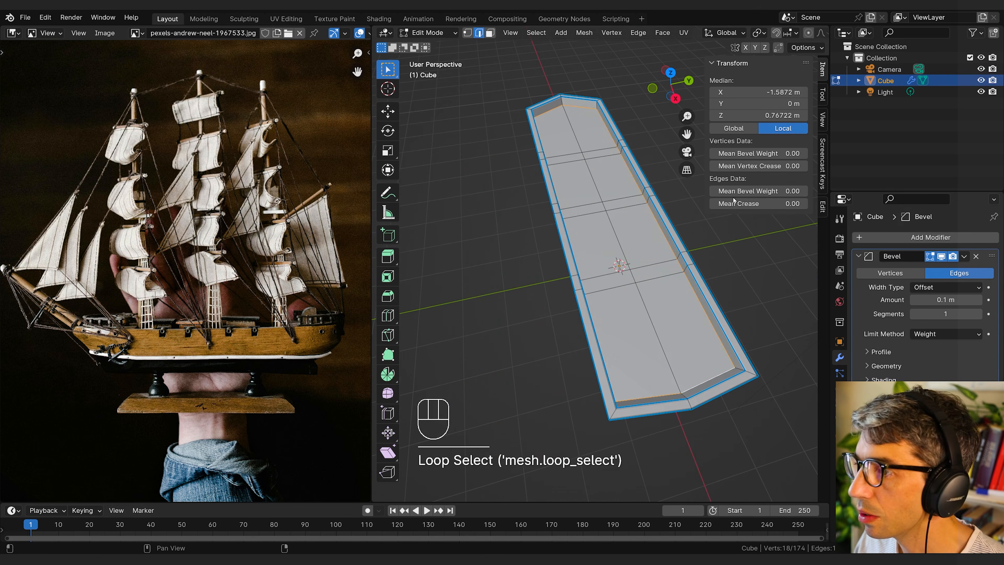
drag(753, 191, 791, 191)
middle_drag(554, 346, 625, 329)
key(Tab)
Step: Add a Subdivision Surface modifier to the hull below the Bevel modifier
click(859, 257)
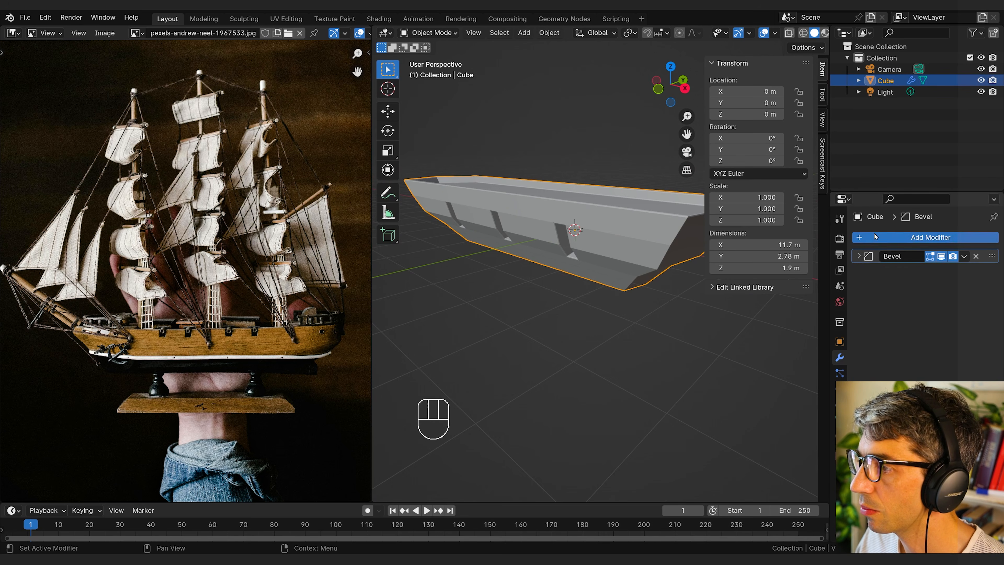
click(874, 233)
text(s)
click(867, 253)
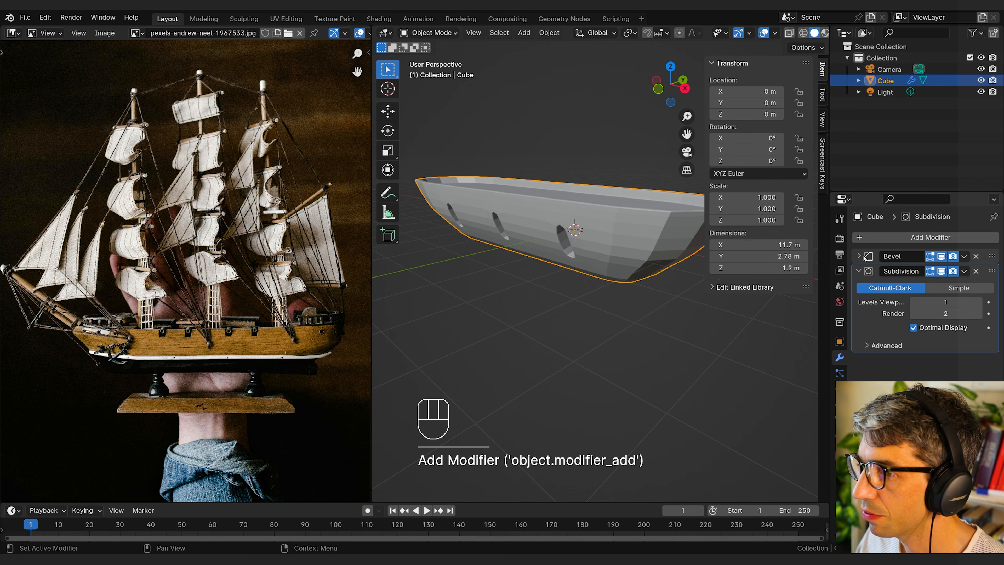
Step: Apply Shade Smooth to the hull
mouse_move(570, 289)
middle_down()
mouse_move(545, 295)
mouse_move(559, 300)
middle_up()
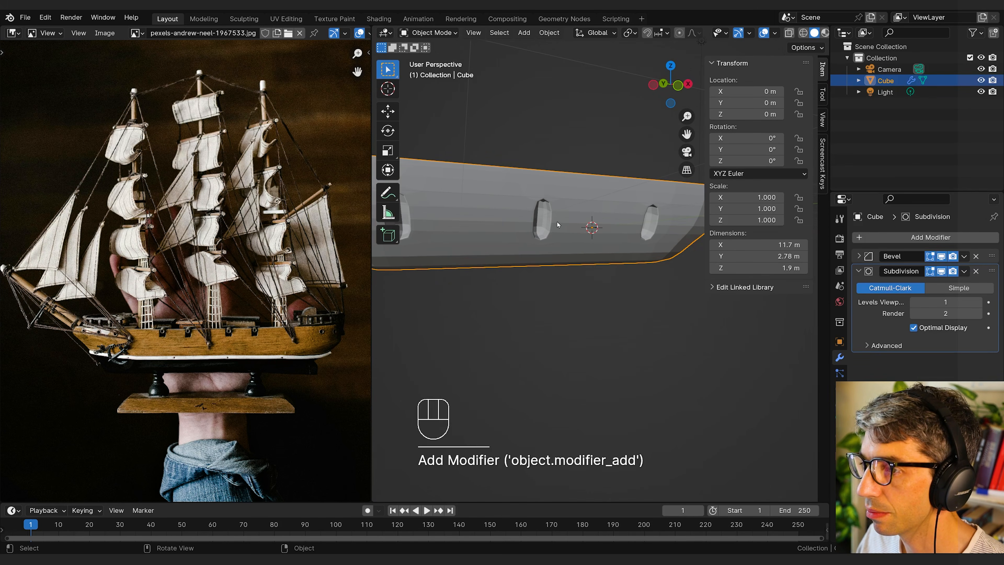
middle_drag(557, 222, 577, 265)
right_click(577, 265)
click(575, 264)
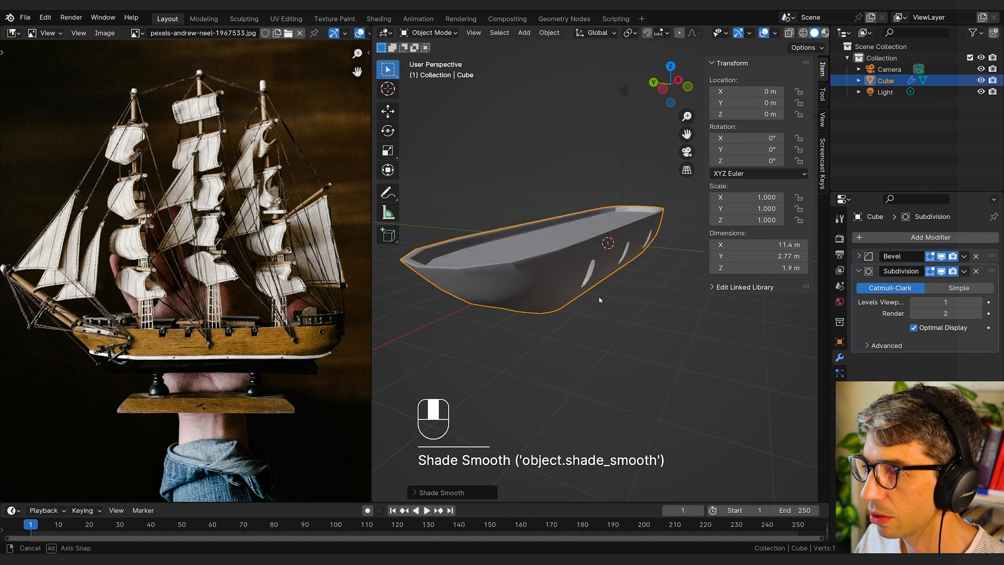
middle_drag(598, 300, 537, 293)
right_click(572, 219)
click(569, 215)
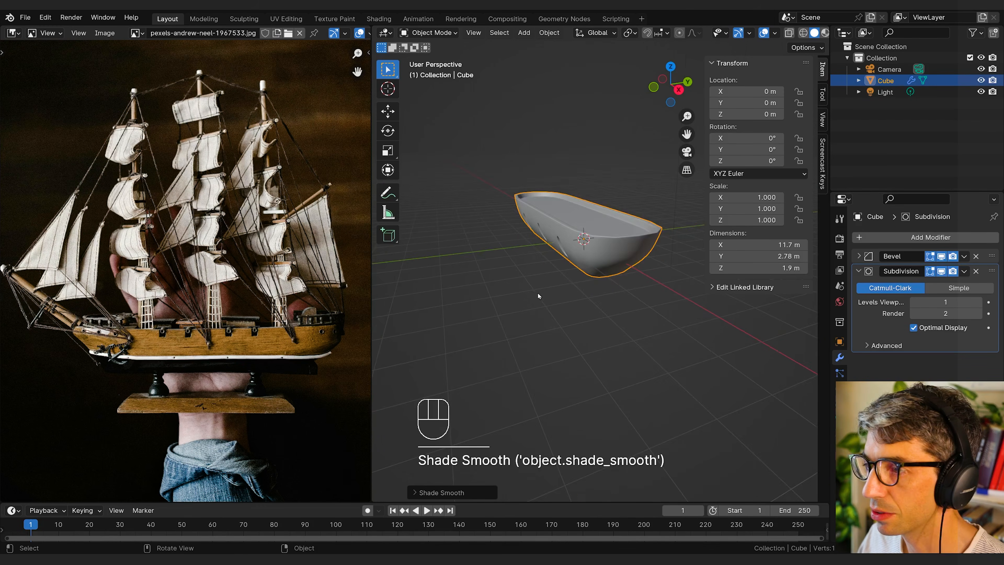
Step: Select the edges still unweighted around the side recess opening in Edit Mode and raise their mean bevel weight
scroll(537, 293, up, 2)
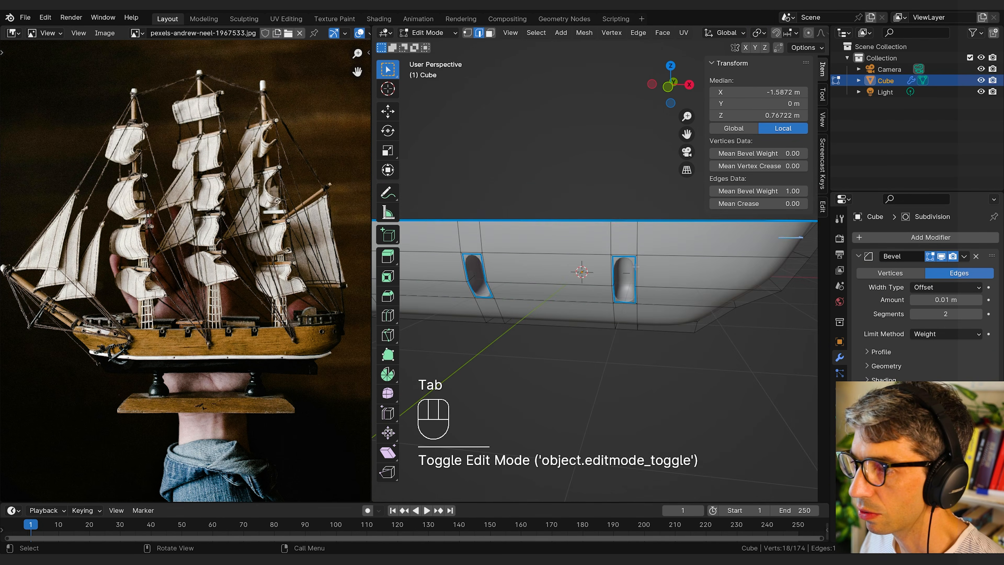
scroll(632, 269, up, 3)
mouse_move(637, 266)
middle_down()
mouse_move(617, 275)
mouse_move(652, 276)
middle_up()
scroll(616, 274, up, 2)
click(623, 277)
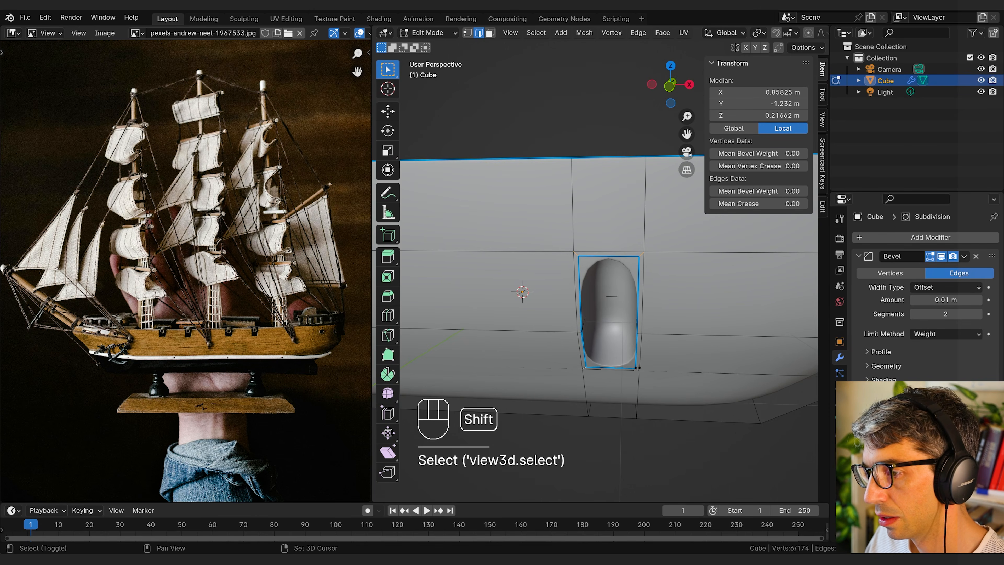
drag(751, 191, 775, 191)
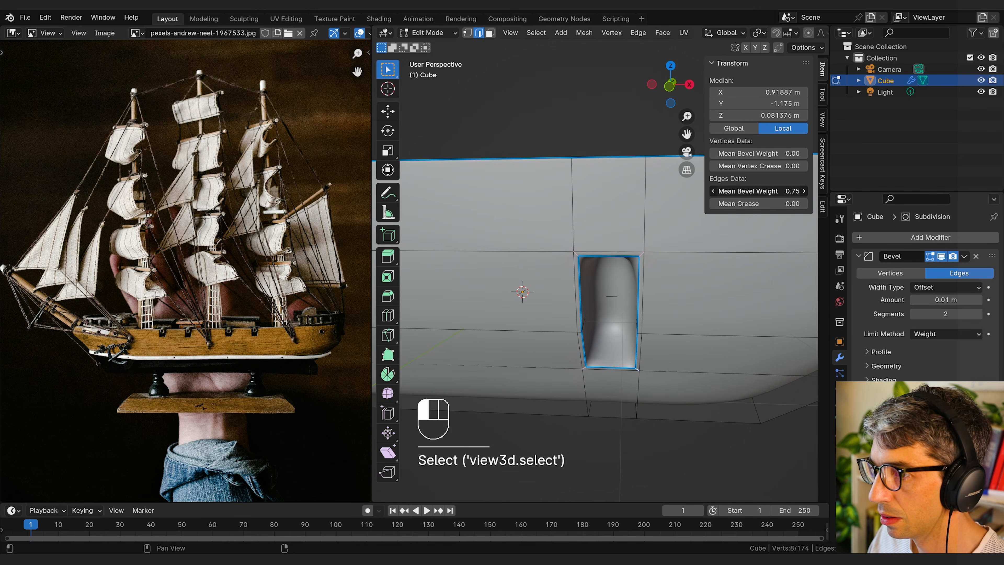
Step: Select the inner edges at the back of the side recess and raise their mean bevel weight
middle_drag(664, 232, 570, 210)
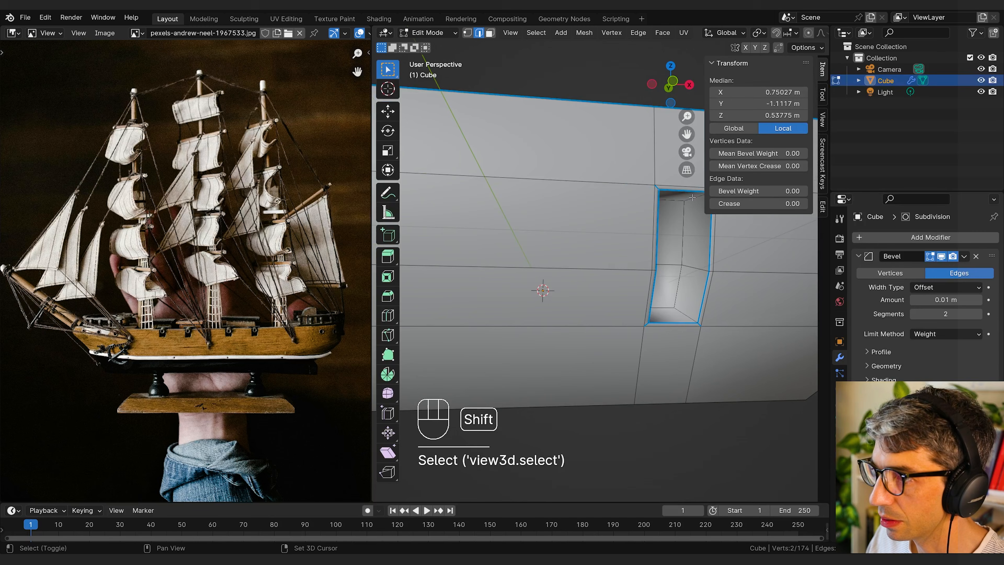
shift+click(692, 198)
alt+click(652, 199)
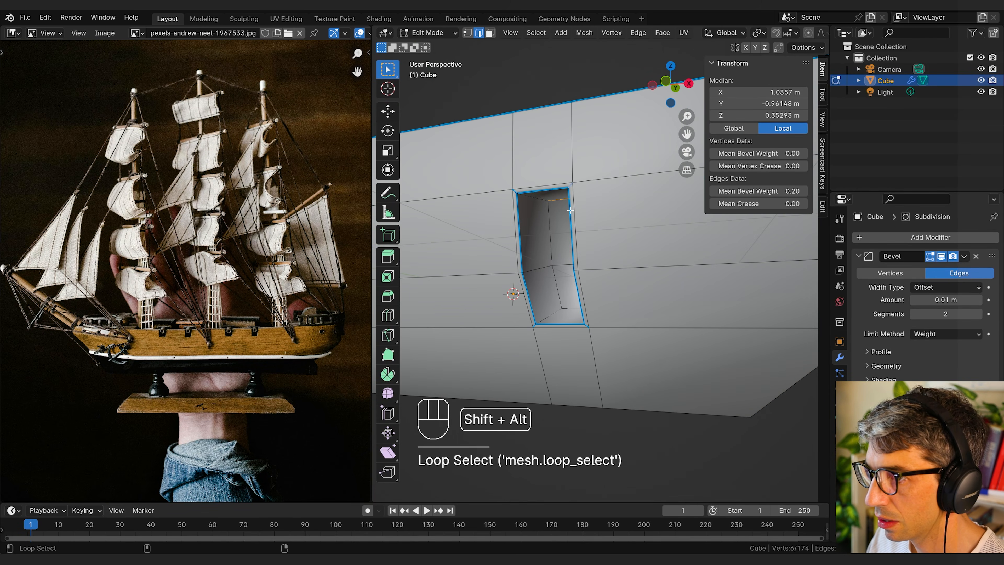
alt+shift+click(551, 316)
middle_drag(551, 316, 585, 311)
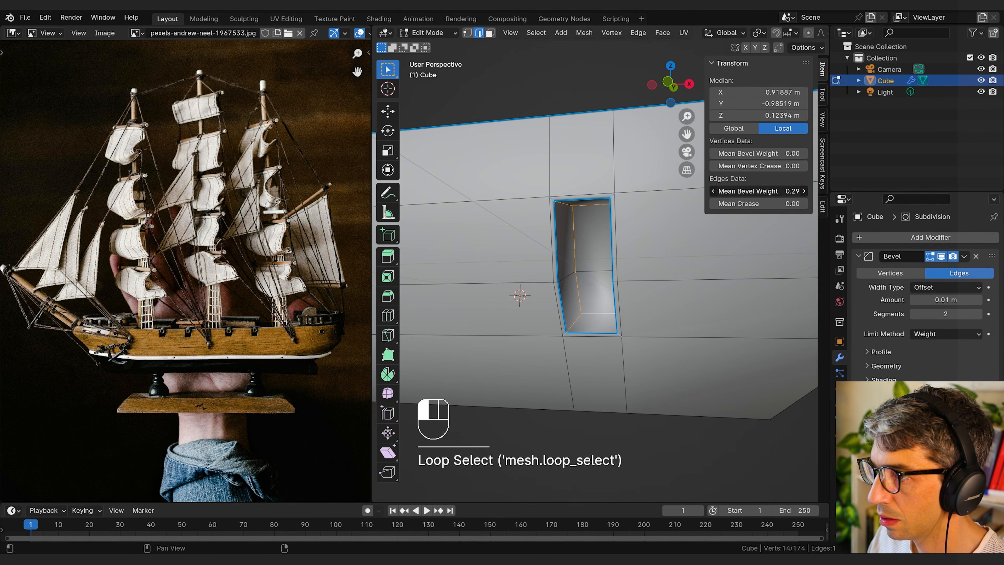
drag(758, 191, 763, 191)
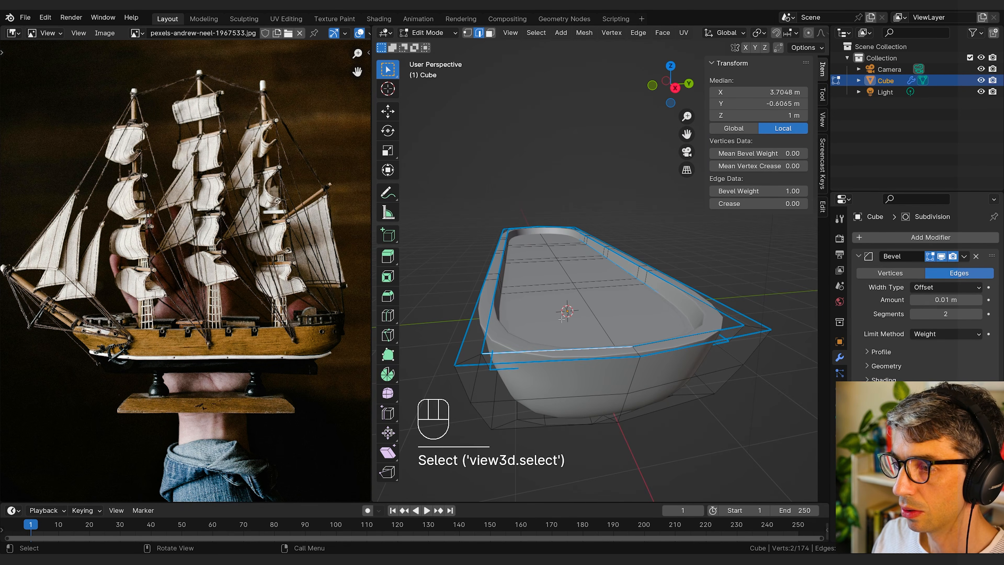
Step: Add a lengthwise loop cut around the hull and slide it up close beneath the rim
middle_drag(554, 277, 578, 297)
key(ctrl+r)
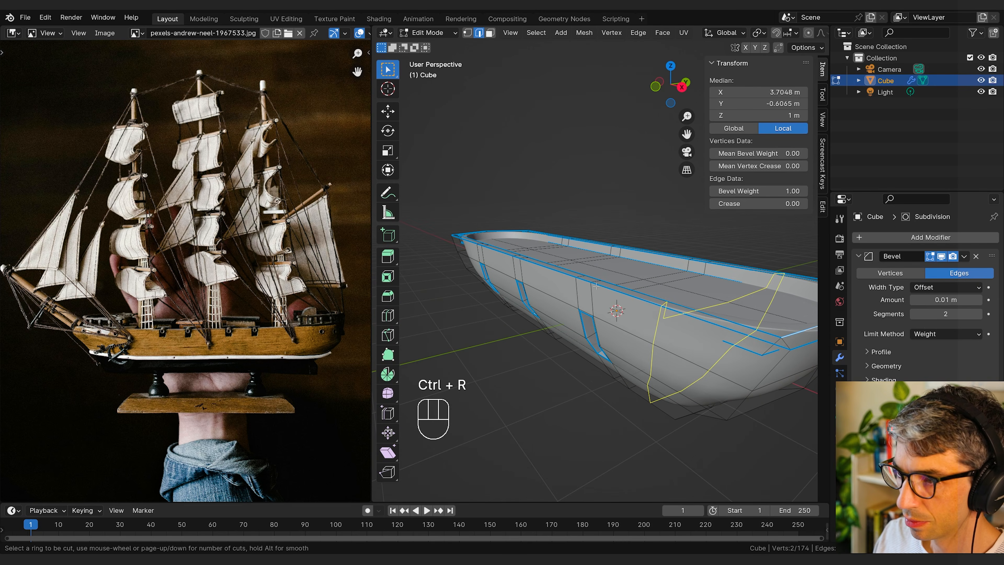
click(582, 298)
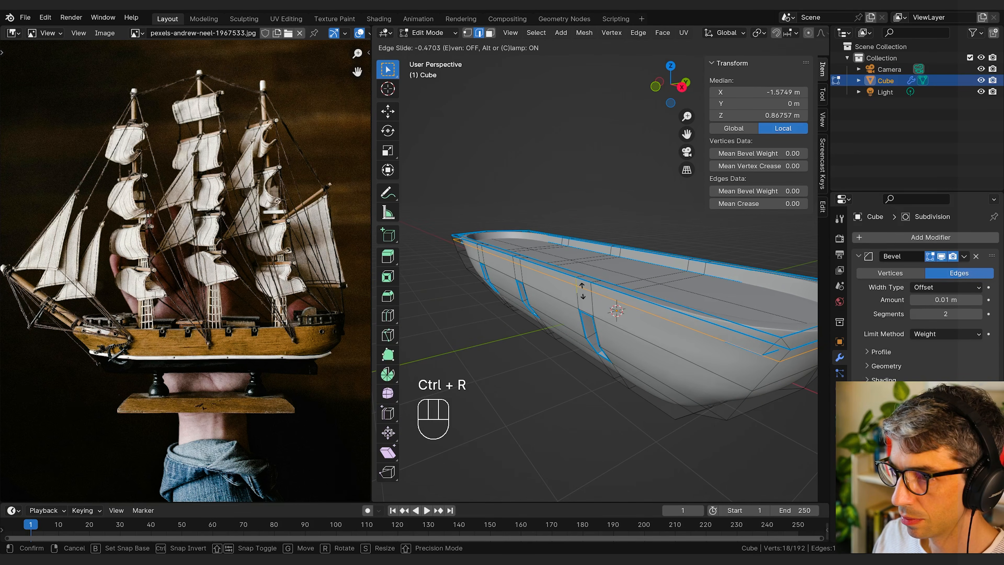
click(582, 291)
Step: Select the face loop just below the rim, extrude it, and scale it outward by about 1.03
middle_drag(583, 291, 678, 245)
key(3)
alt+click(521, 276)
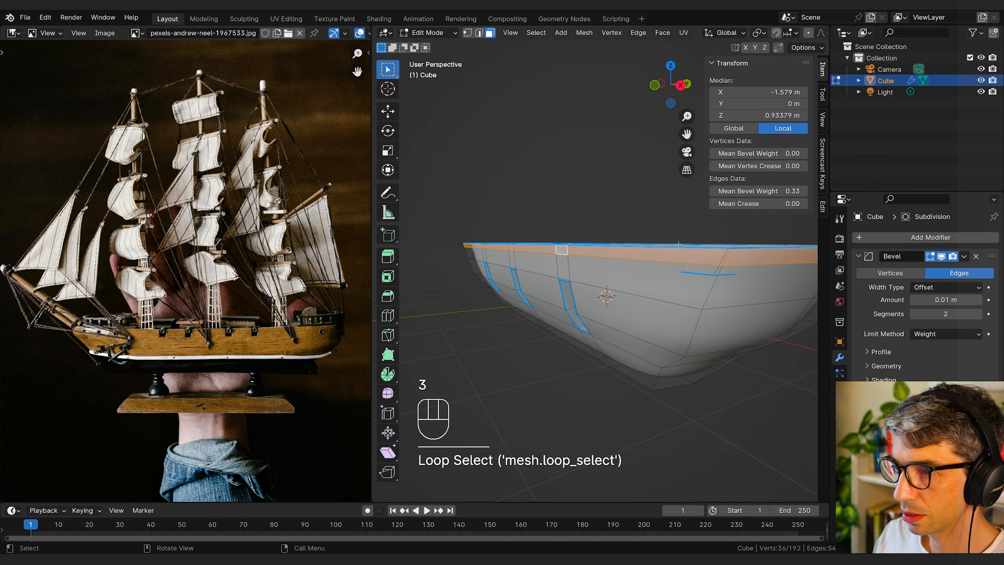
key(e)
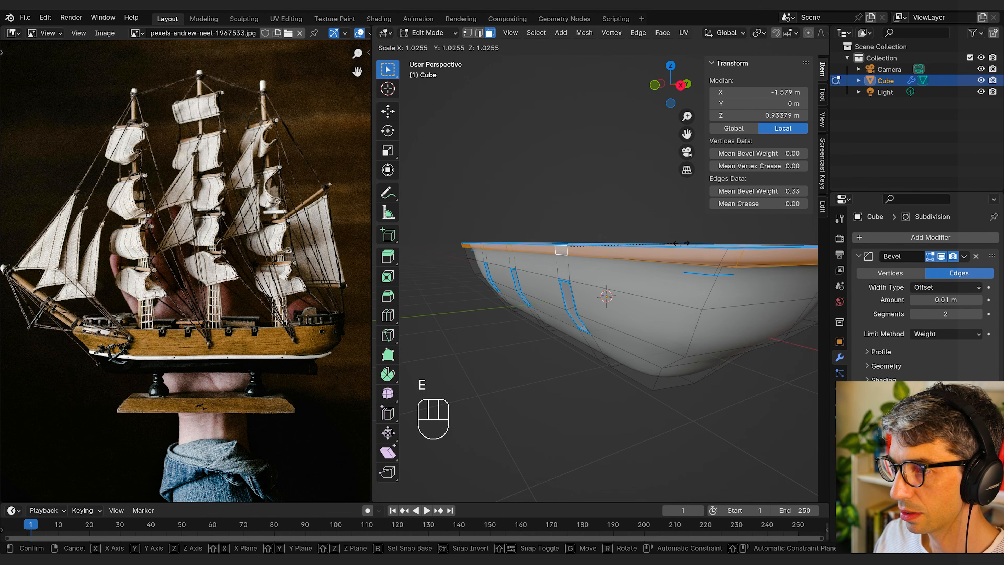
click(683, 242)
Step: Set the bevel weight of the short vertical edges at the rim band's two stern corners to 0
middle_drag(683, 242, 539, 170)
click(539, 170)
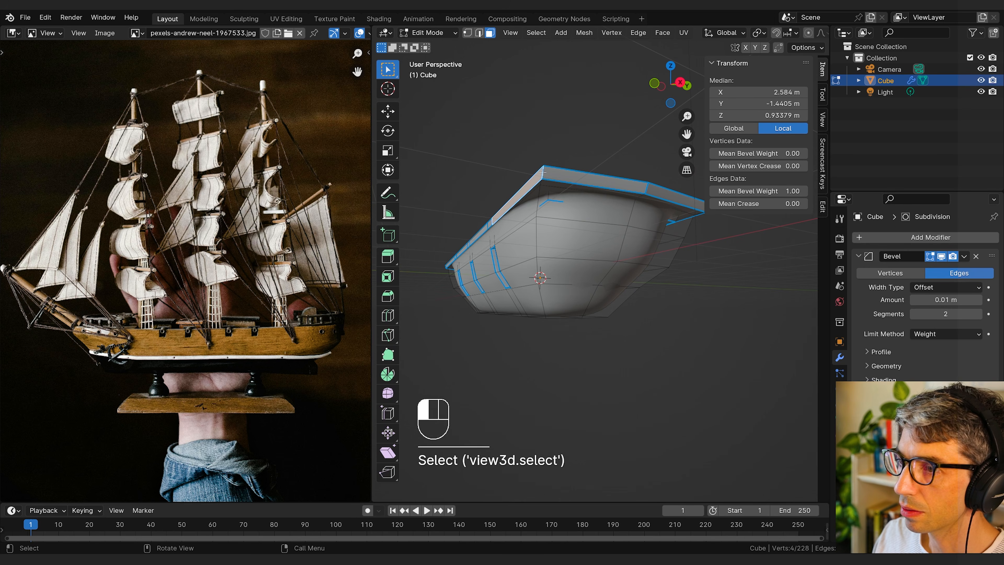
click(572, 169)
key(2)
click(573, 172)
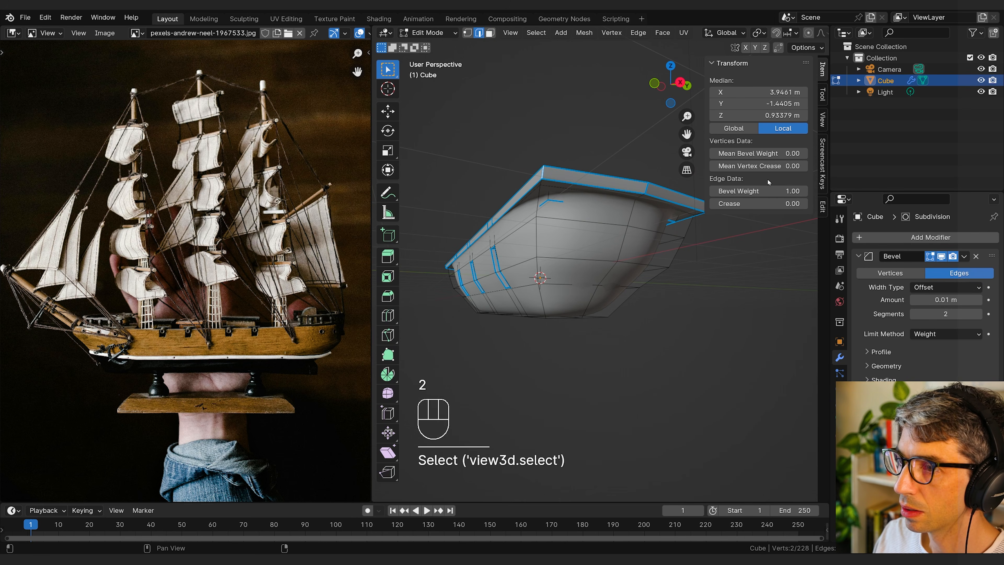
drag(775, 191, 739, 191)
middle_drag(710, 218, 568, 208)
click(576, 203)
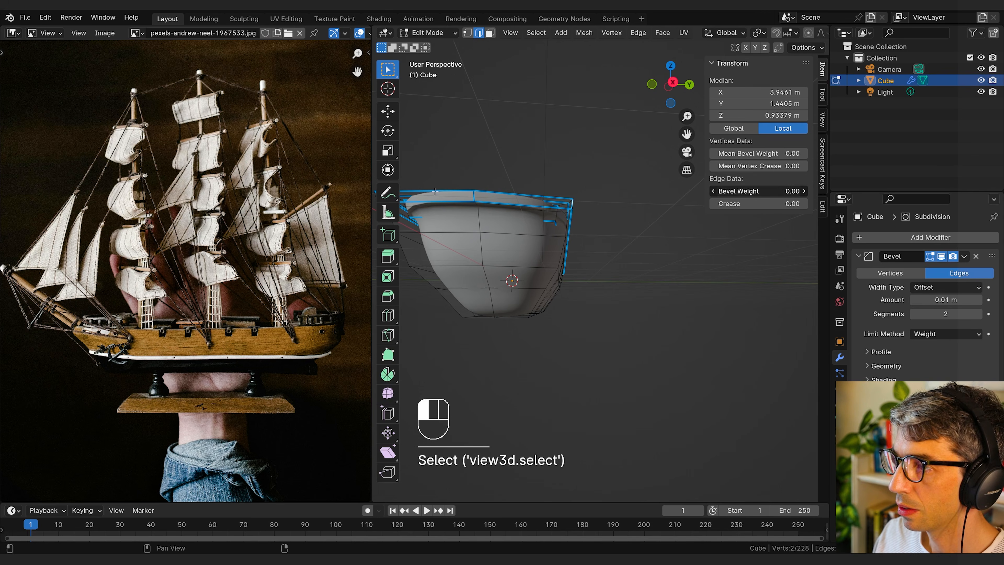
Step: Select the edge loop running along the hull's centreline from bow to keel and bevel it into a narrow strip
key(Tab)
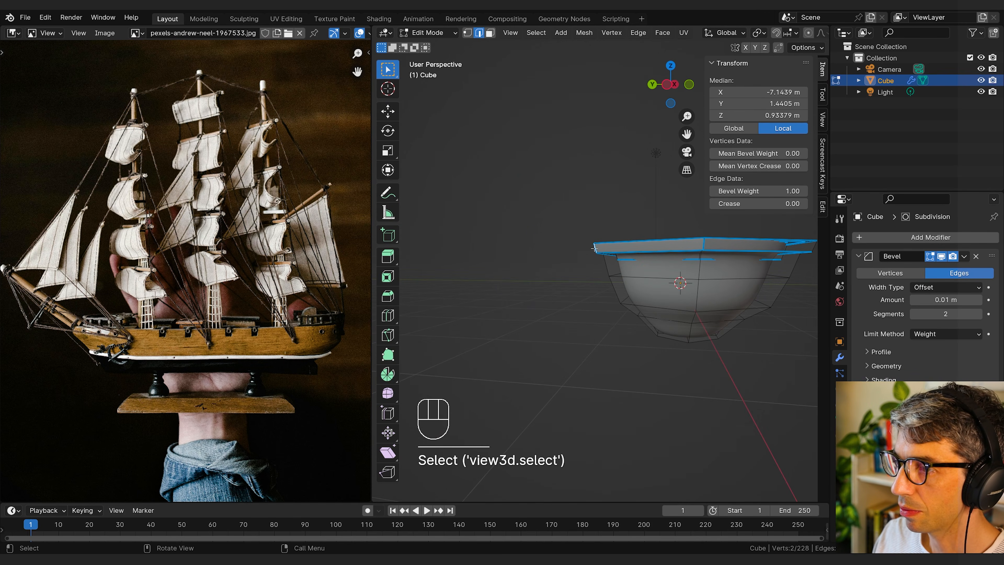
key(Tab)
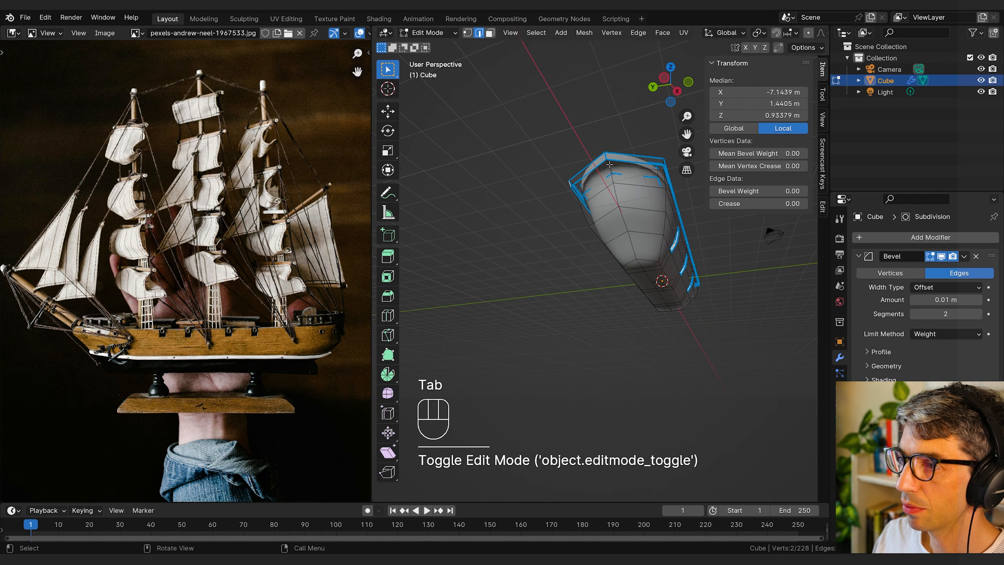
alt+click(610, 164)
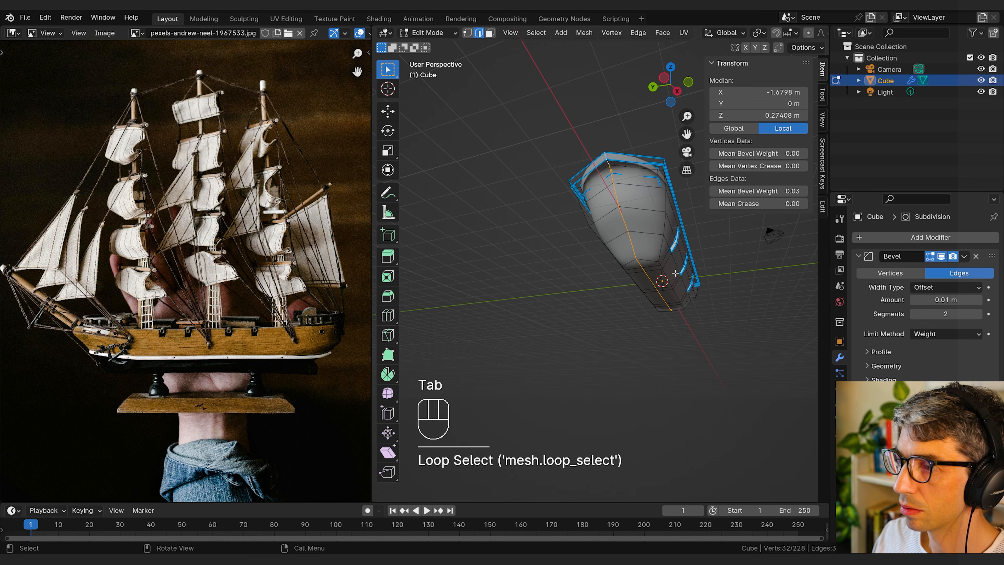
middle_drag(675, 273, 473, 287)
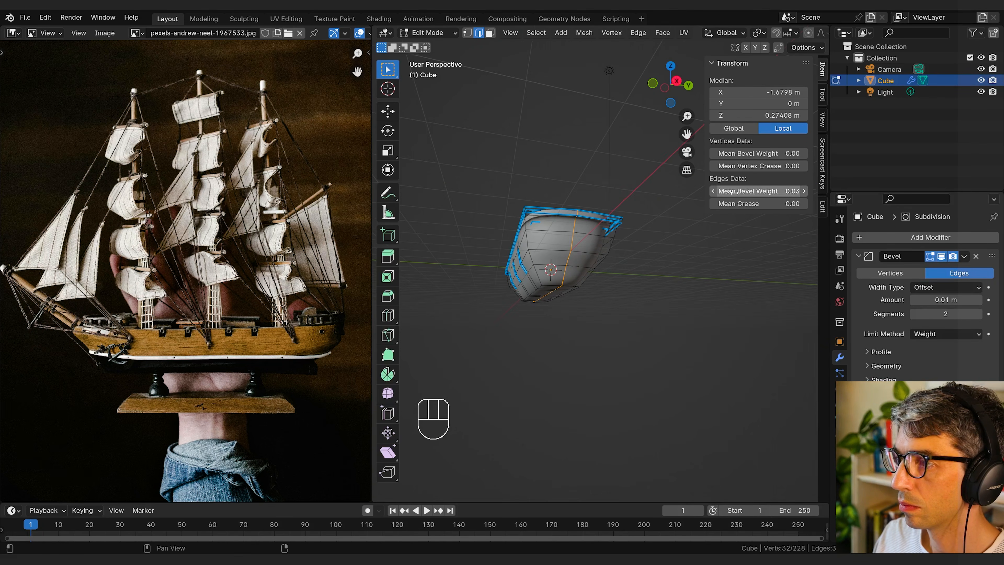
key(Tab)
key(Tab)
key(ctrl+b)
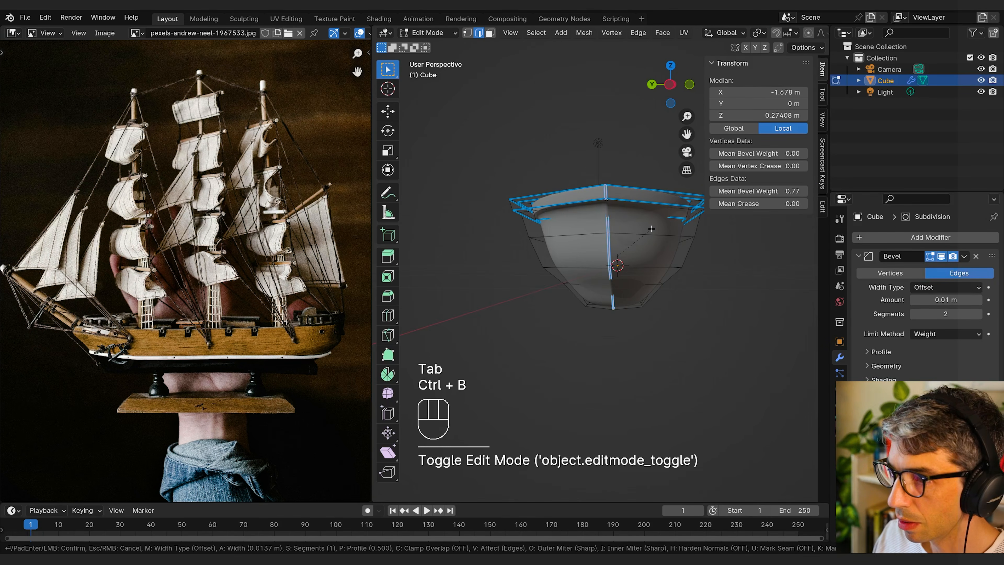
click(652, 229)
Step: Extrude the bevelled centreline strip and scale it slightly outward to form a protruding keel
key(Tab)
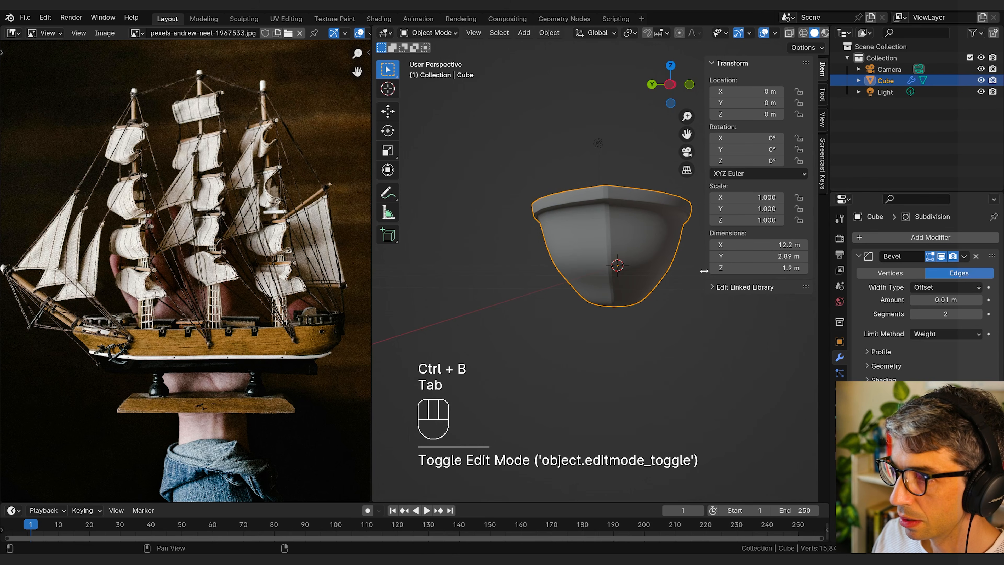
middle_drag(704, 271, 656, 260)
key(Tab)
key(e)
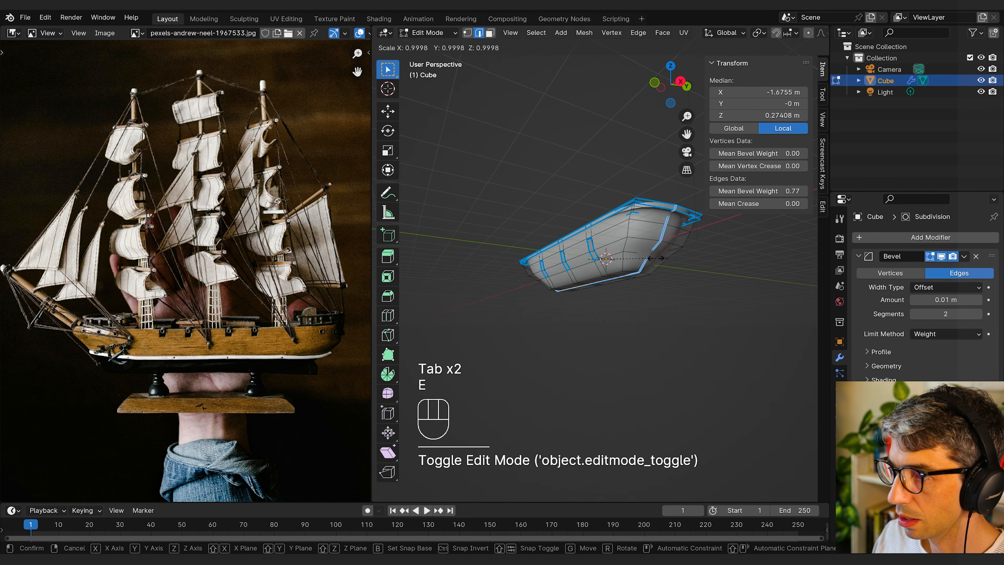
key(shift)
click(659, 260)
middle_drag(660, 259, 727, 273)
key(Tab)
middle_drag(660, 285, 625, 327)
key(Tab)
Step: Extrude the end face at the bow's tip about 1 m forward along X and raise it about 0.13 m along Z
click(717, 317)
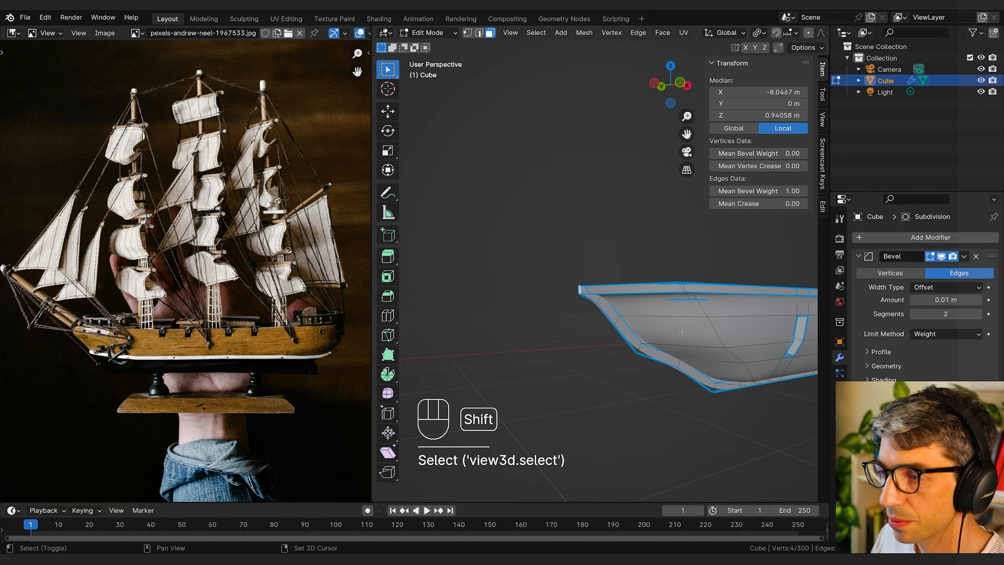
key(e)
key(x)
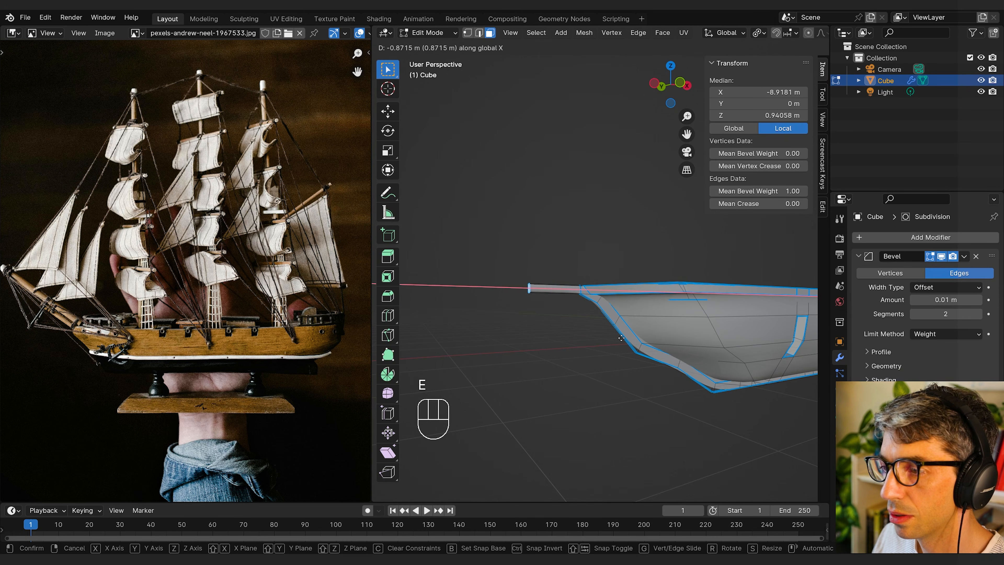
click(613, 339)
shift+middle_drag(614, 339, 648, 373)
middle_drag(648, 373, 620, 384)
key(g)
key(z)
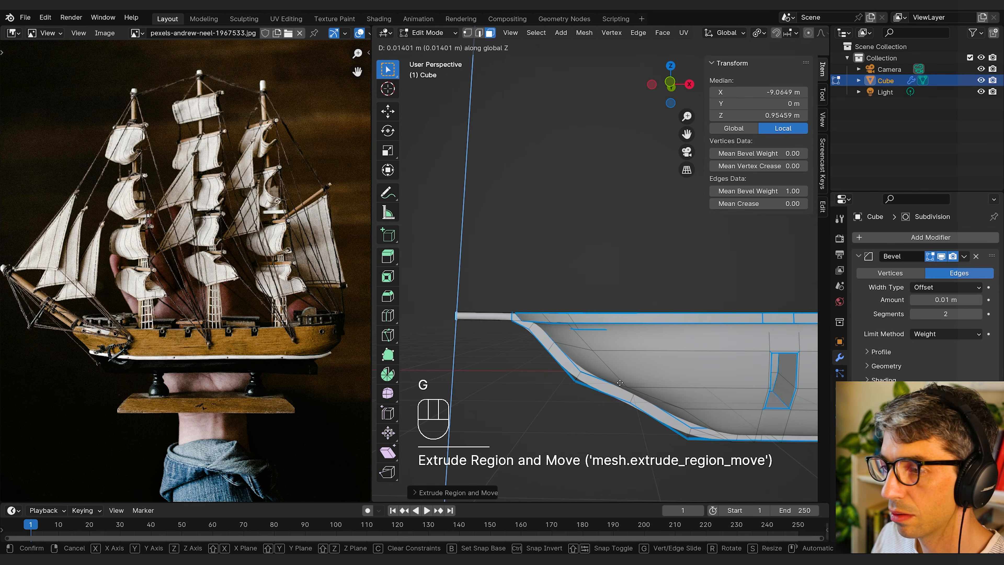
click(621, 380)
Step: Move the extruded bow tip farther forward and upward to form a long, sloping bowsprit
scroll(625, 354, down, 5)
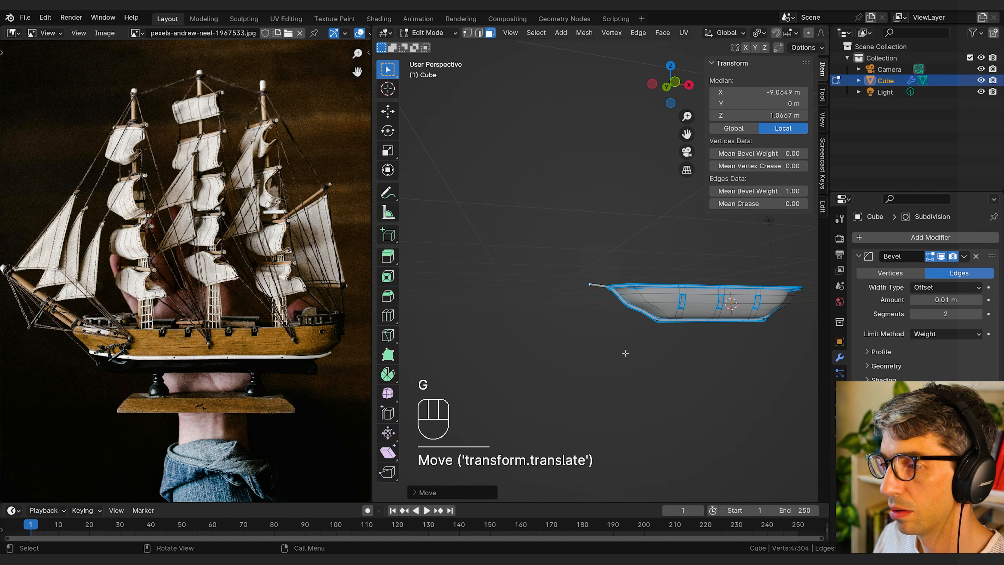
key(g)
click(599, 344)
key(g)
click(569, 345)
key(Tab)
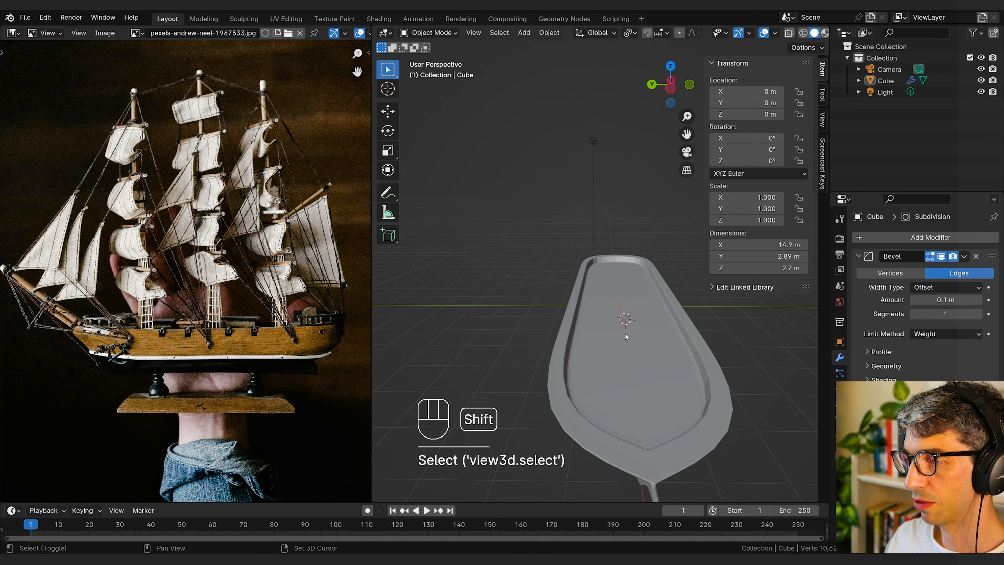
Step: Add a cube on the deck near the bow and scale it down to about 0.76 m per side
mouse_move(625, 334)
middle_down()
mouse_move(584, 351)
mouse_move(548, 337)
mouse_move(546, 351)
mouse_move(634, 343)
middle_up()
key(shift+a)
mouse_move(625, 332)
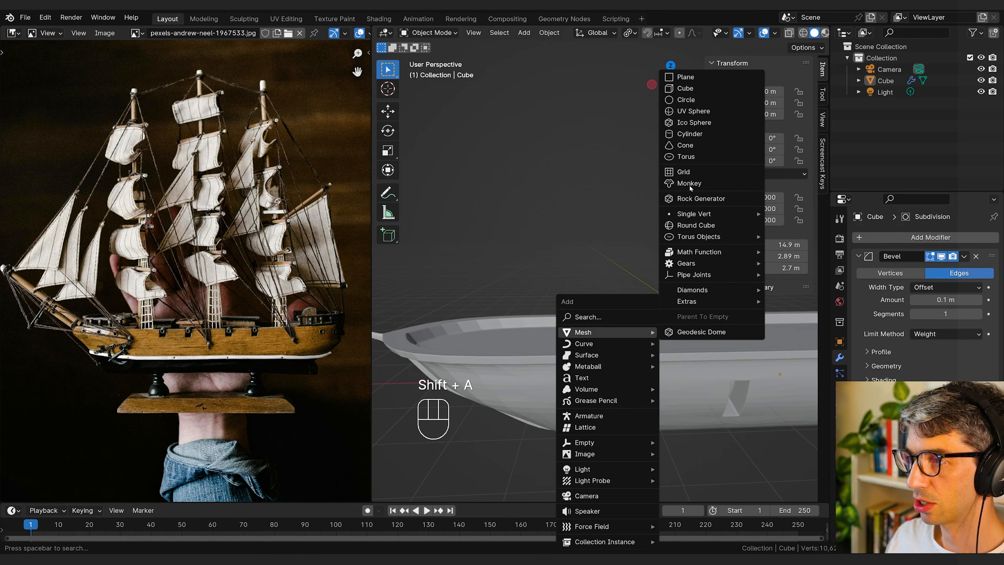
click(685, 88)
key(s)
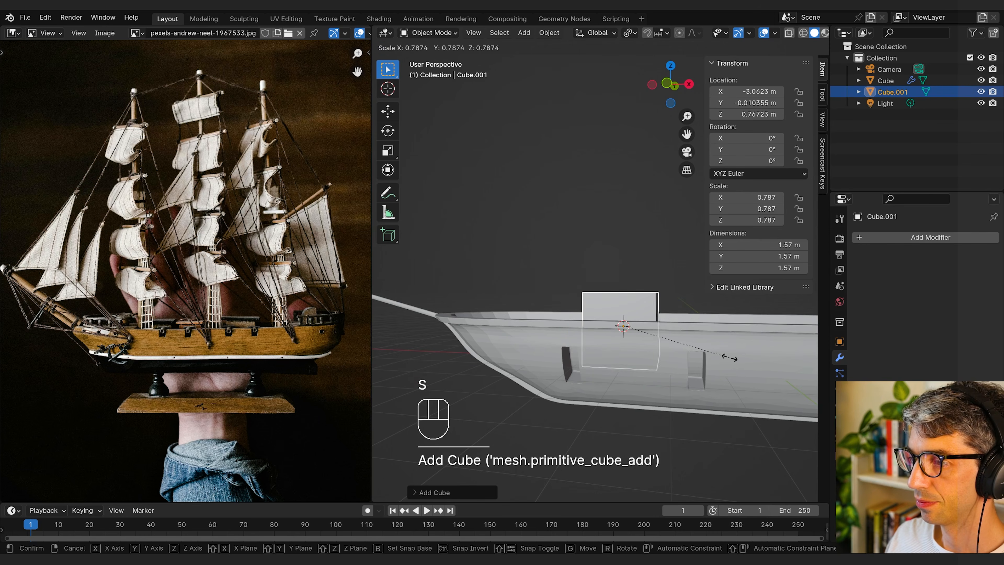
click(675, 341)
Step: Flatten the cube along Z to about 0.3 m tall and raise it until it sits on the deck
key(g)
key(z)
middle_drag(675, 342, 781, 331)
click(684, 343)
key(s)
key(z)
click(681, 336)
key(g)
key(z)
click(681, 336)
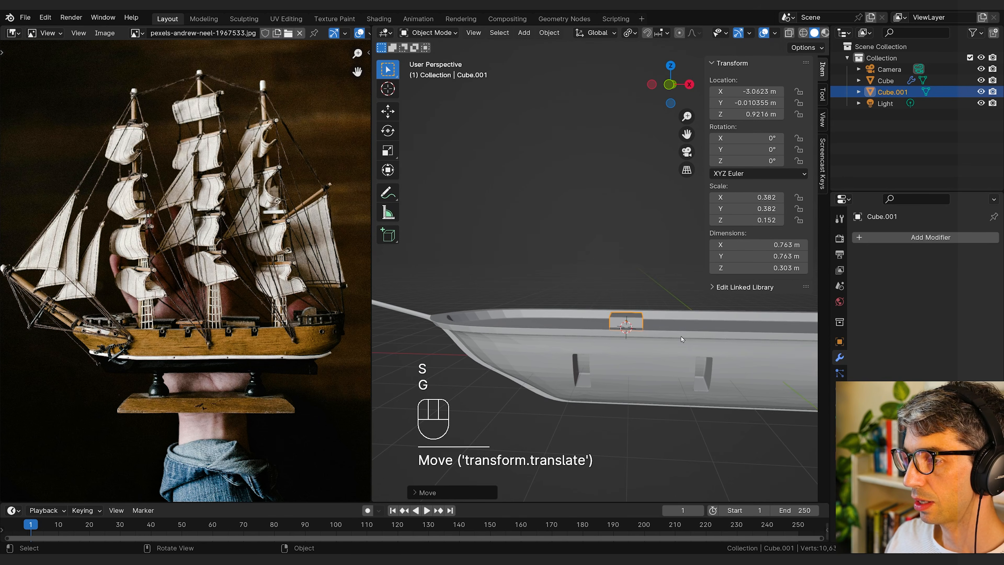
Step: Stretch the flattened deck box lengthwise along X to a scale of about 0.866
mouse_move(681, 336)
middle_down()
mouse_move(668, 364)
mouse_move(754, 341)
mouse_move(768, 316)
mouse_move(689, 336)
mouse_move(554, 343)
mouse_move(519, 335)
mouse_move(513, 348)
mouse_move(553, 324)
mouse_move(682, 325)
middle_up()
key(s)
click(697, 358)
Step: Select the deck box's top face, extrude it in place, and scale it slightly outward
key(Tab)
key(3)
key(2)
click(539, 329)
key(3)
key(3)
click(543, 327)
key(e)
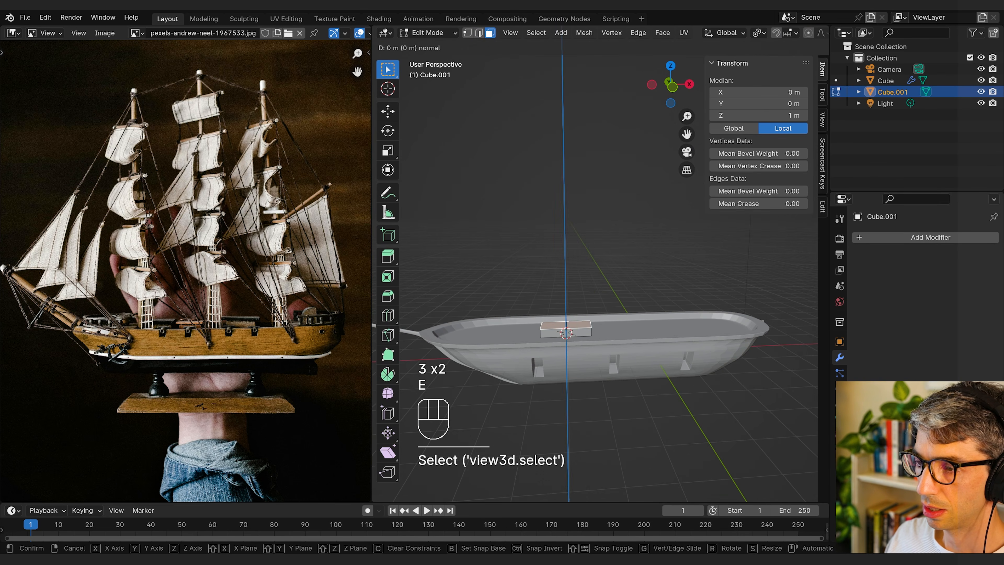
click(635, 318)
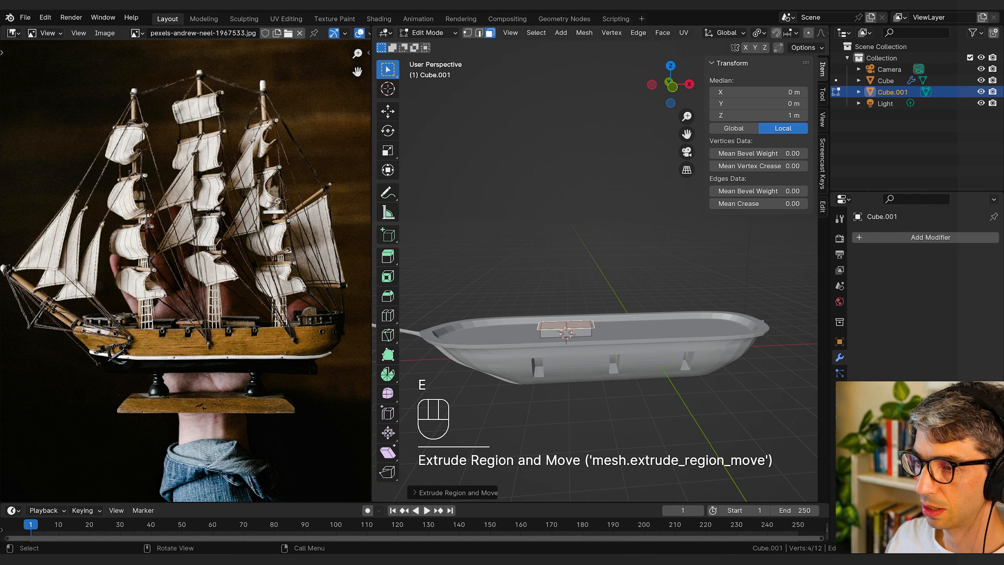
Step: Extrude the widened top face about 0.12 m up along Z to form an overhanging lid
key(e)
key(z)
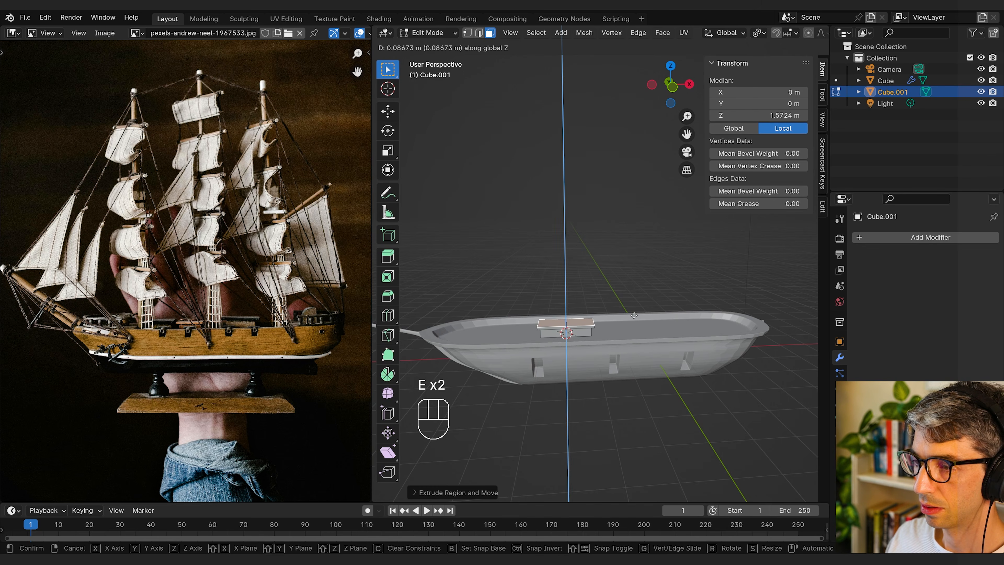
click(633, 315)
key(Tab)
Step: Duplicate the lidded deck box and move the copy about 3.2 m along X toward the stern
key(shift+d)
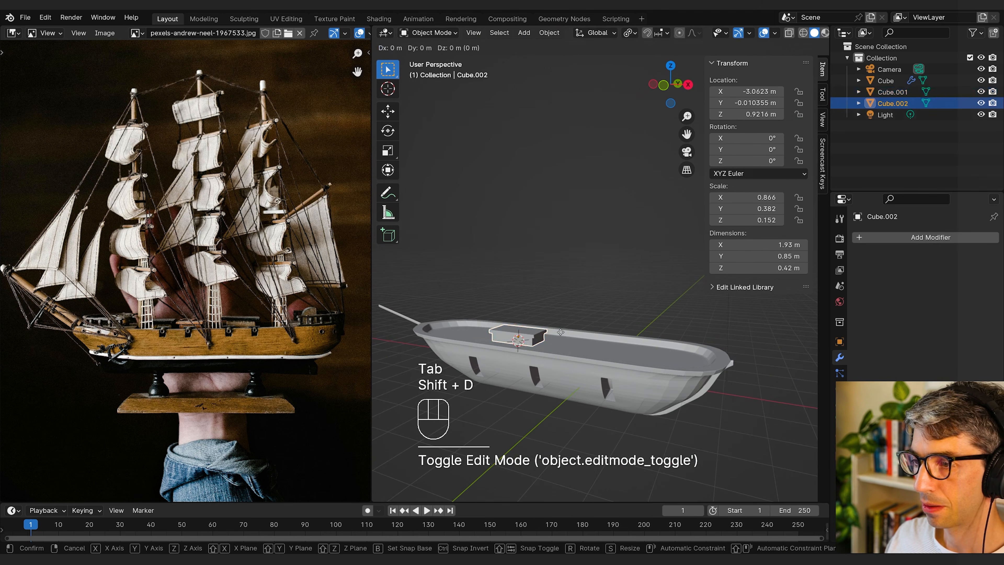
key(x)
click(643, 345)
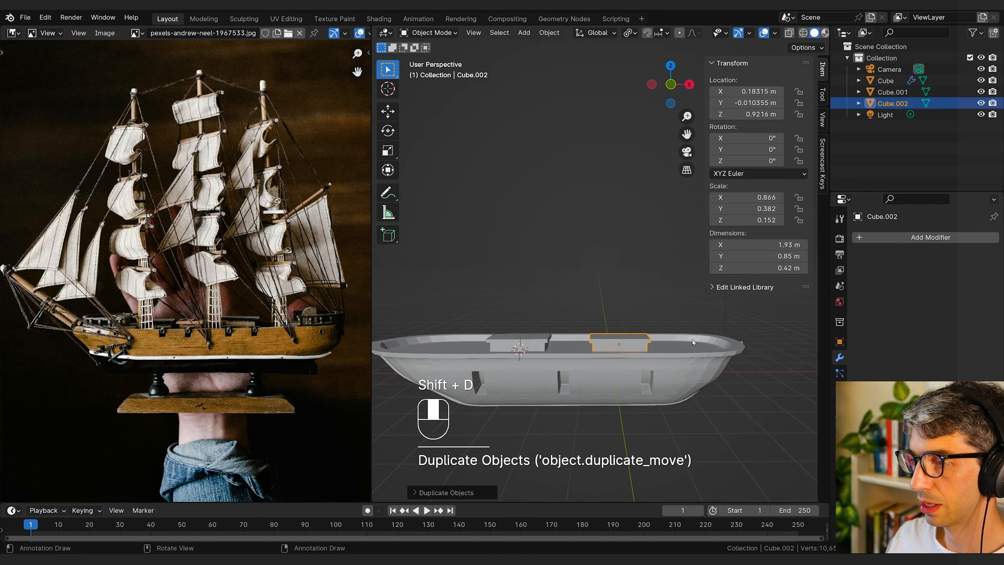
middle_drag(643, 345, 562, 371)
Step: Duplicate the slanted-top deck box and move the copy about 2.1 m along X toward the stern
key(shift+d)
right_click(574, 373)
key(g)
key(x)
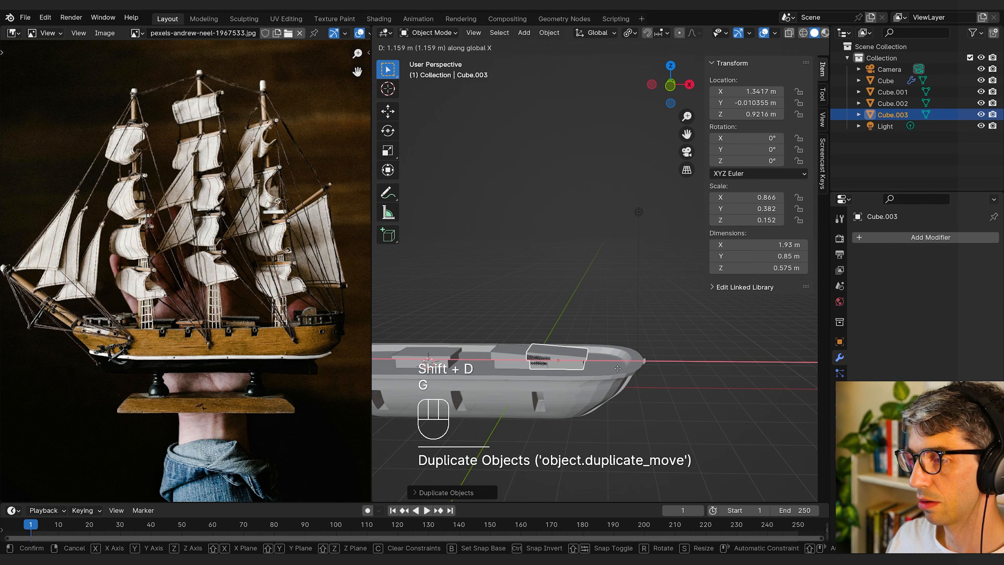
click(643, 367)
Step: Widen the stern deck box along Y to a scale of about 0.82
middle_drag(643, 368, 561, 403)
key(s)
key(y)
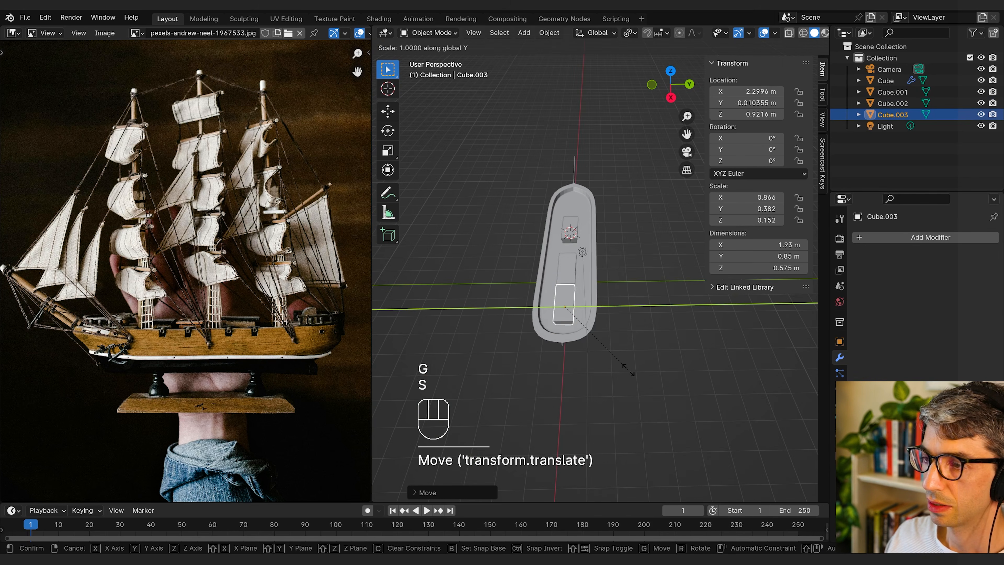
click(747, 370)
Step: Add a Bevel modifier to the stern deck box
middle_drag(673, 361, 754, 325)
click(890, 239)
text(b)
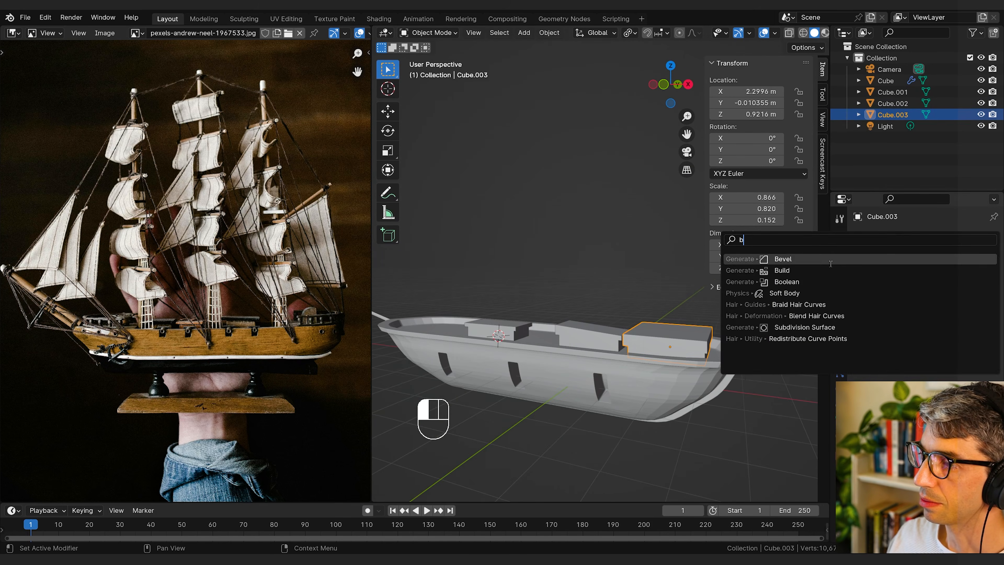
click(832, 261)
Step: Add a cylinder, scale it down, and place it on the deck between the two middle deck boxes
key(shift+a)
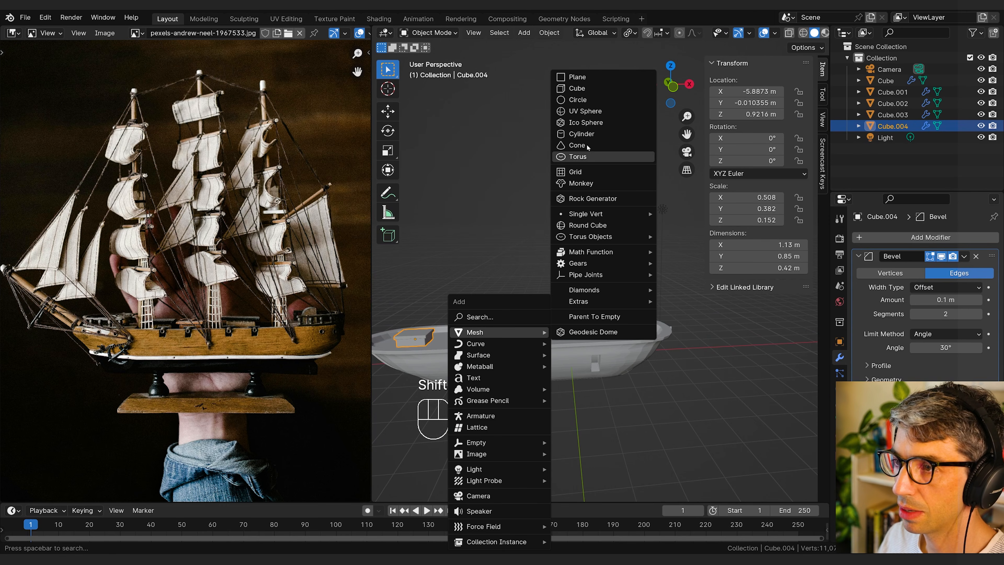
click(589, 134)
key(s)
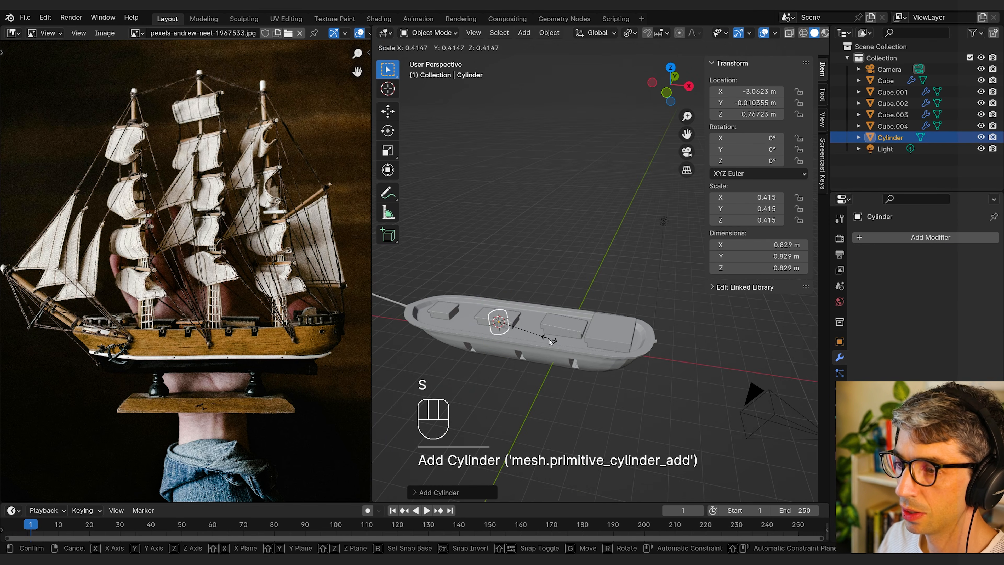
key(g)
key(g)
Step: Lower the cylinder's top face along Z to make a short mast base
key(Tab)
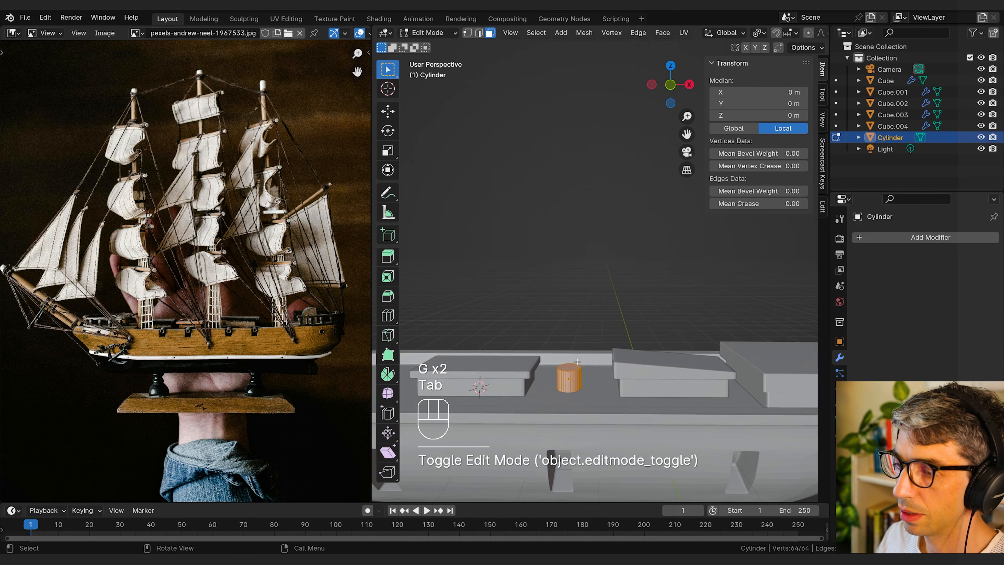
key(3)
click(570, 368)
key(g)
key(z)
middle_drag(603, 350, 632, 357)
click(608, 336)
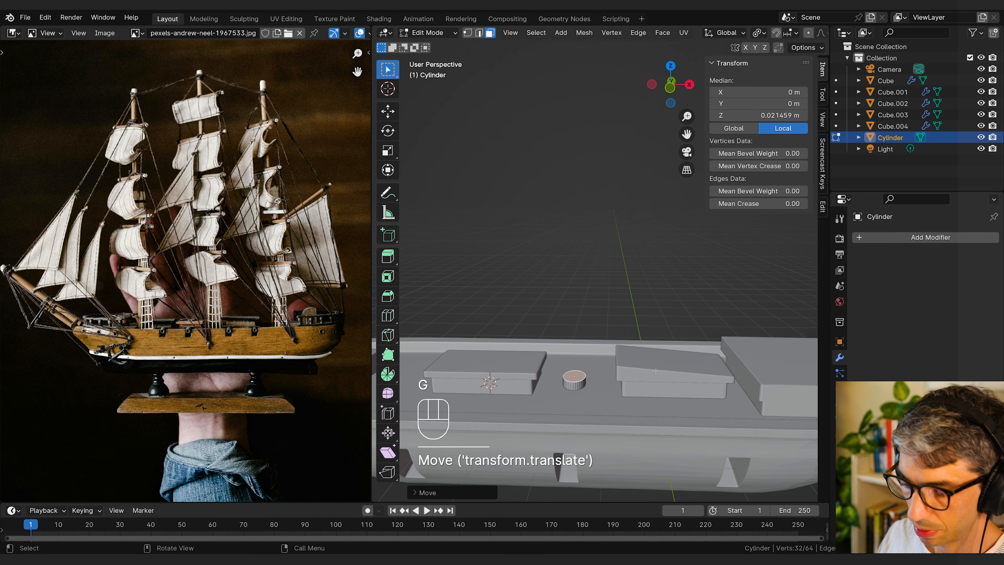
Step: Inset the mast base's top face and extrude it upward along Z into a tall mast
key(i)
click(652, 362)
key(e)
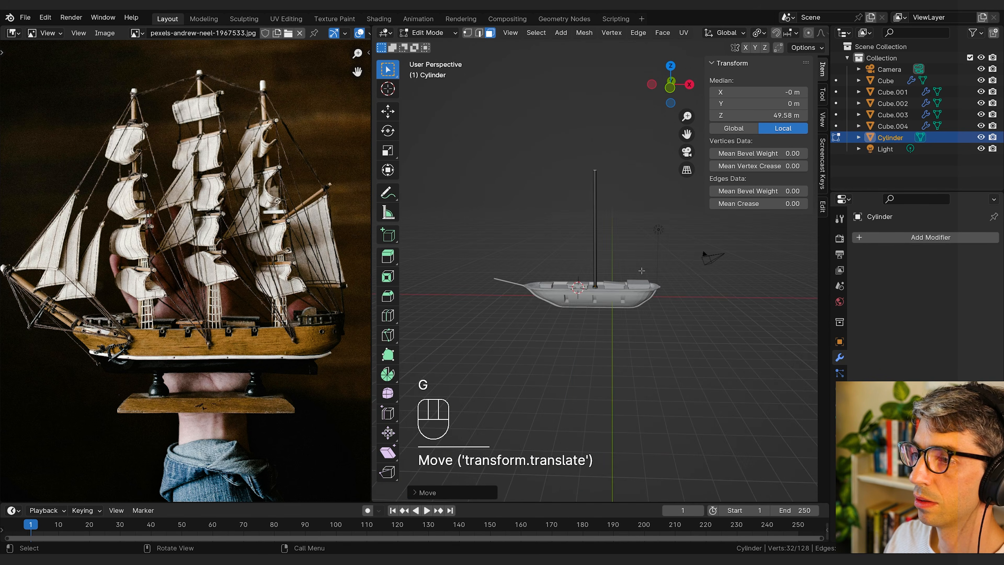
middle_drag(633, 255, 638, 300)
key(g)
key(z)
click(639, 279)
Step: Lower the forward mast's top face along Z to shorten the mast to about 7.4 m
key(g)
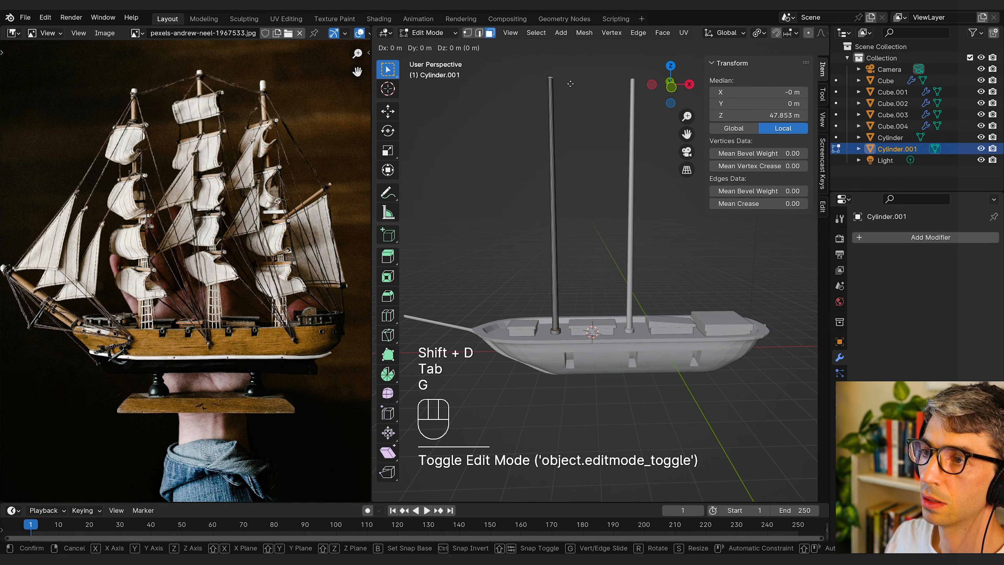
key(z)
click(570, 154)
key(Tab)
Step: Add a cylinder above the deck and raise it along Z to a height of about 4.46 m
shift+middle_drag(583, 227, 530, 216)
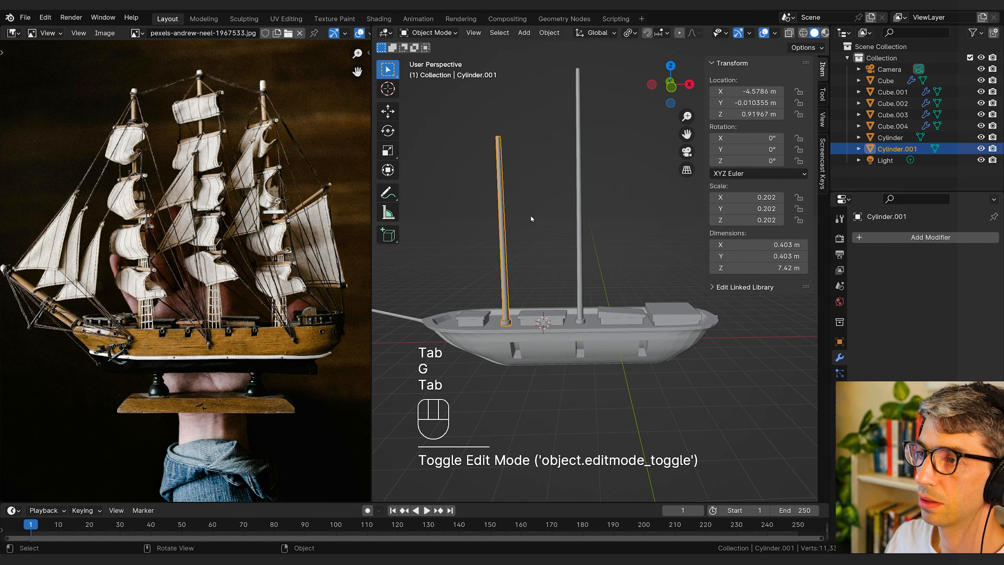
middle_drag(583, 210, 611, 218)
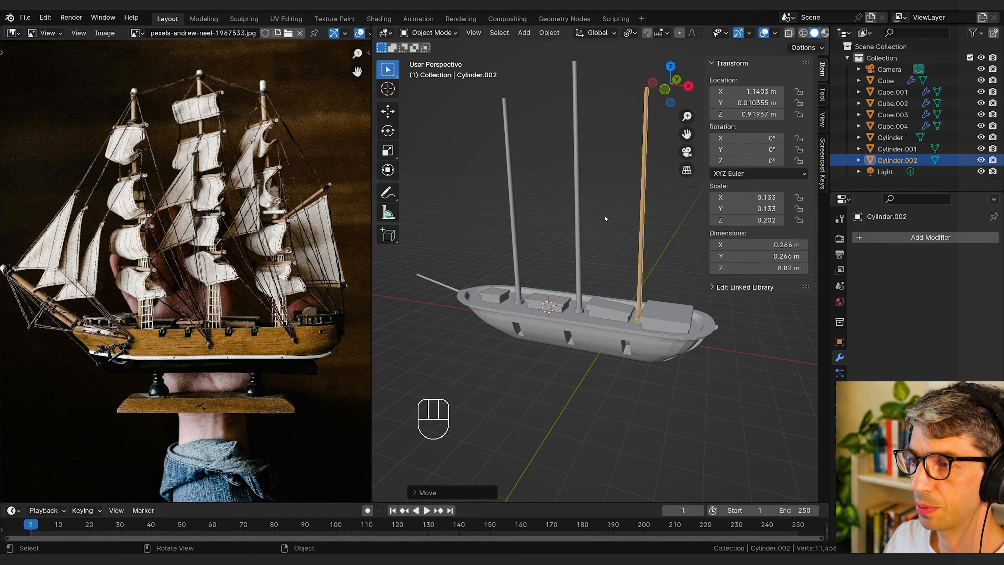
key(shift+a)
mouse_move(612, 218)
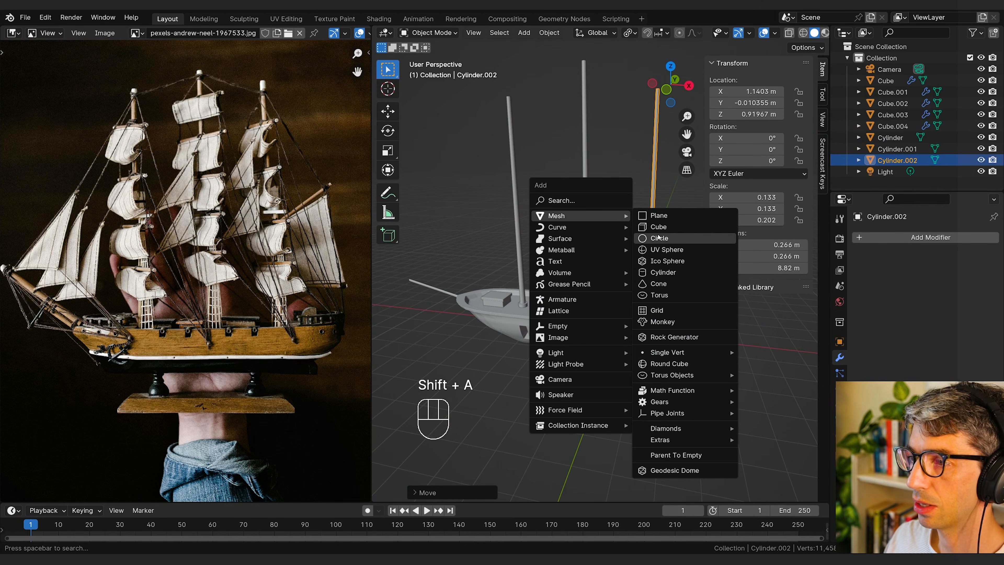
click(664, 274)
middle_drag(665, 275, 641, 269)
key(g)
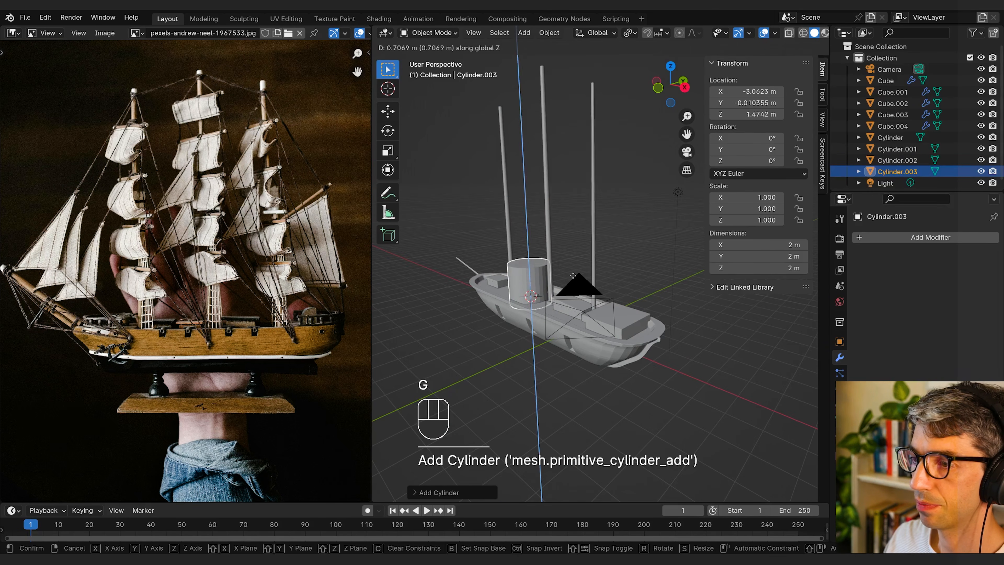
click(593, 240)
Step: Rotate the raised cylinder 90° about the X axis and enter Edit Mode
key(r)
key(x)
click(593, 236)
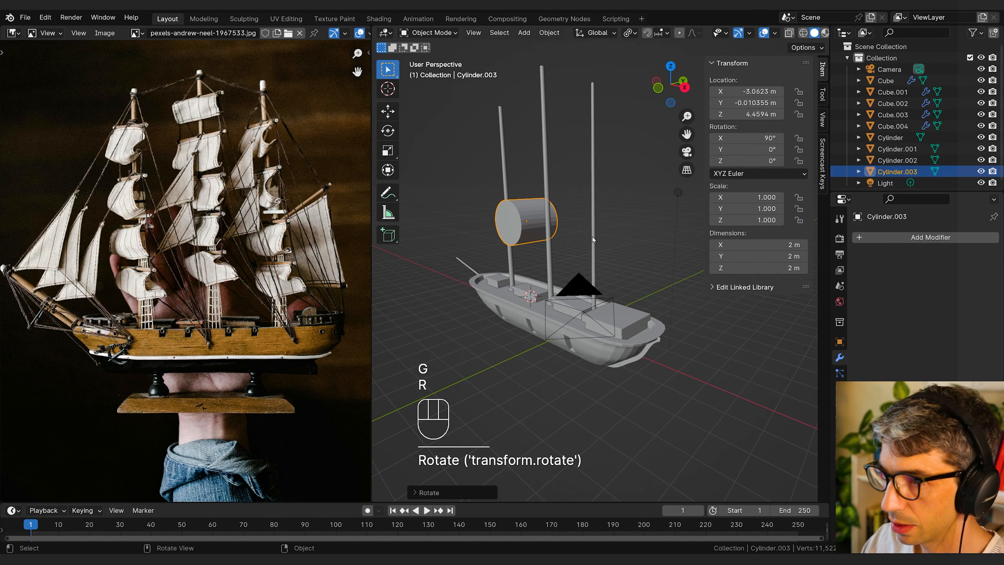
key(Tab)
middle_drag(592, 236, 702, 250)
key(s)
key(shift+z)
right_click(614, 239)
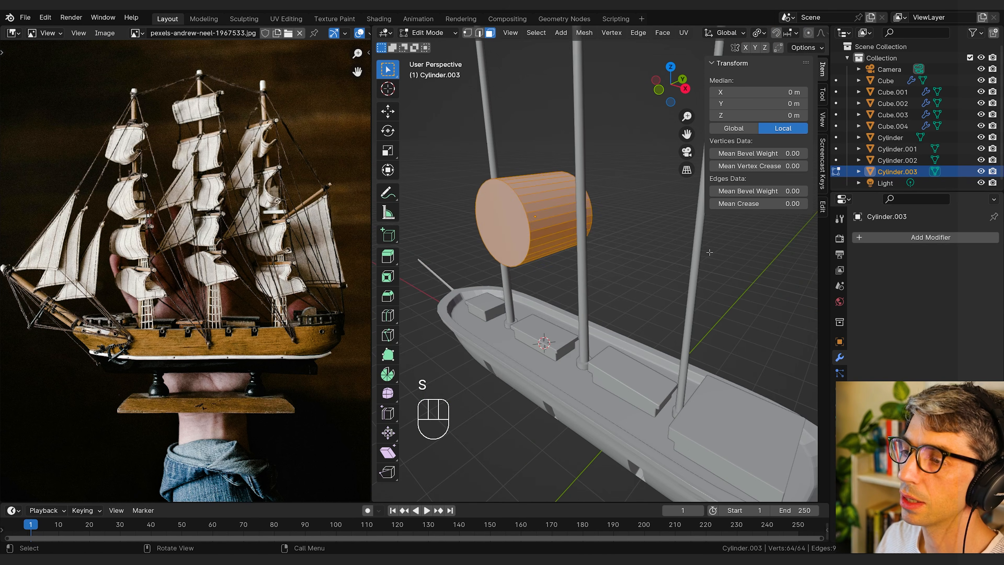
Step: Scale the cylinder down to a thin rod and stretch it along Y into a yard crossing the mast
key(s)
click(550, 222)
middle_drag(632, 225, 576, 238)
key(s)
key(y)
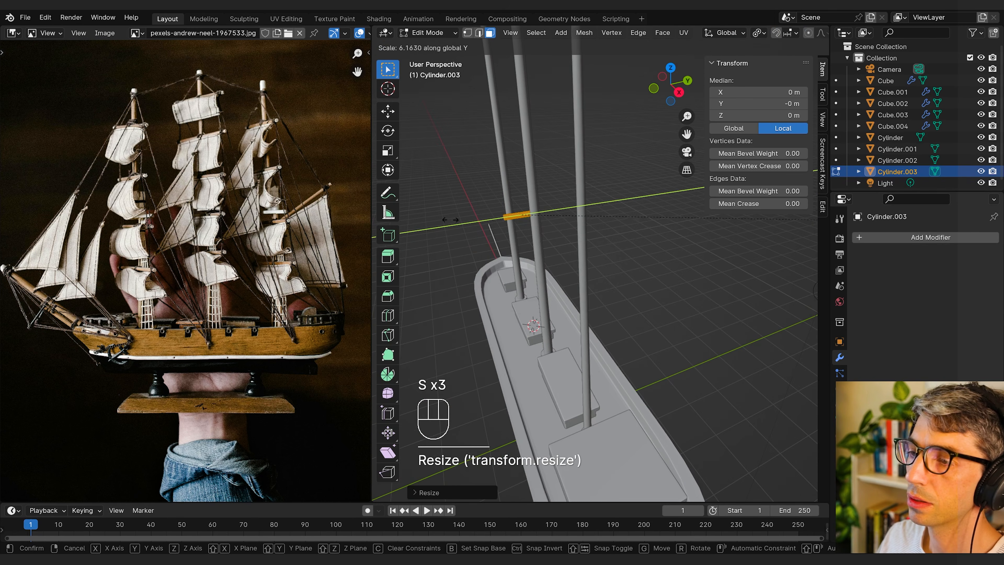
key(s)
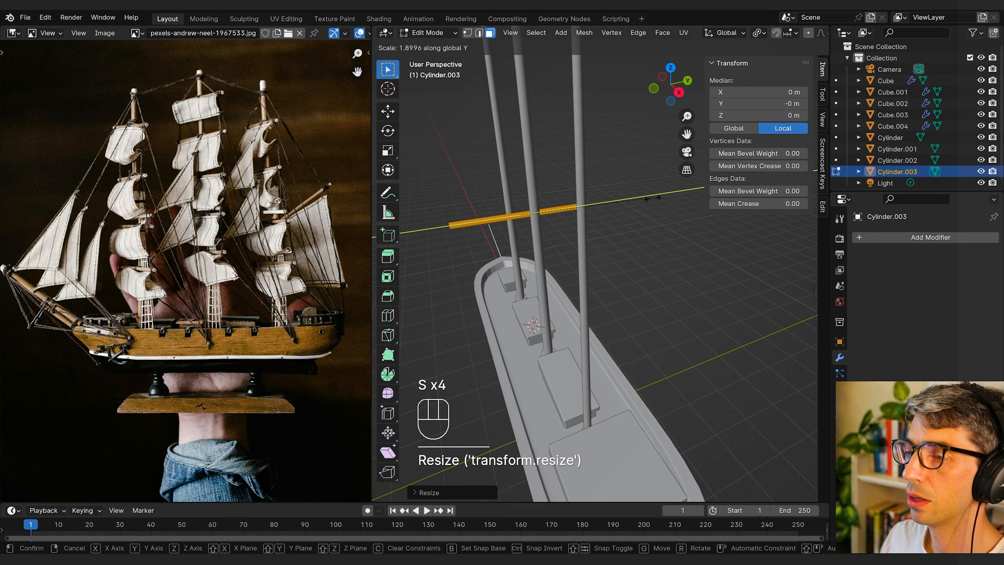
click(584, 206)
Step: Extrude thicker end caps on the yard and scale them outward along Y using the Median Point pivot
key(g)
key(y)
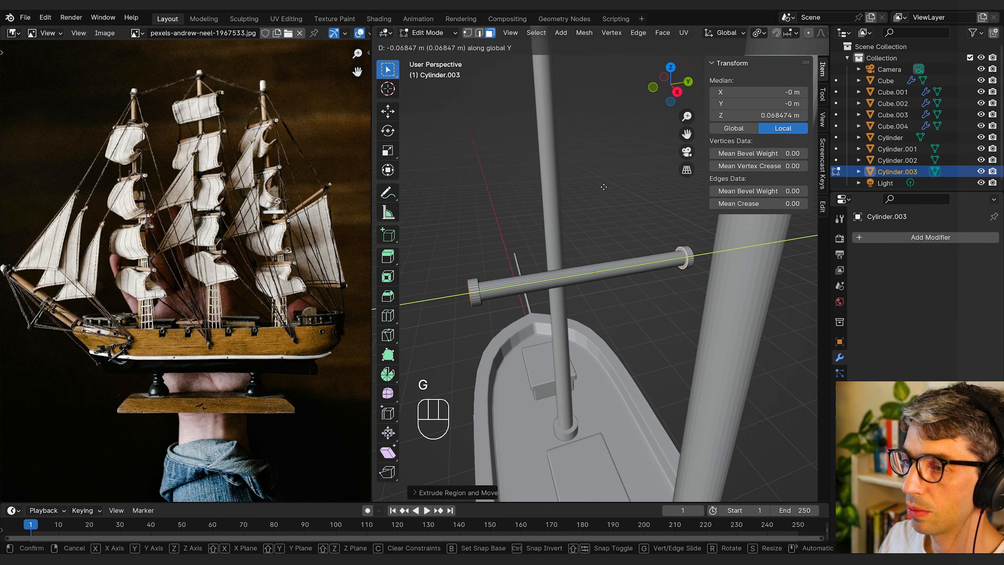
right_click(608, 177)
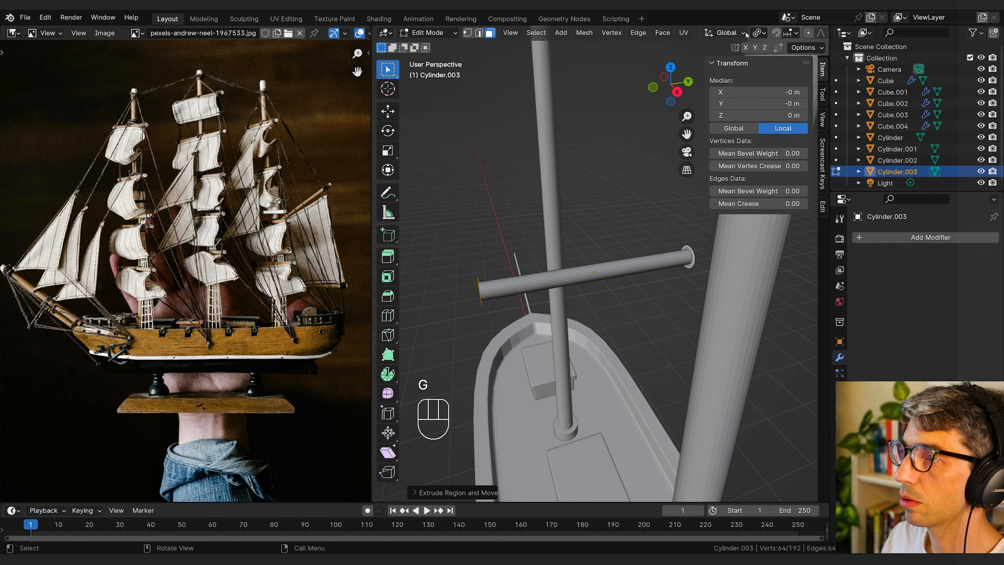
click(757, 32)
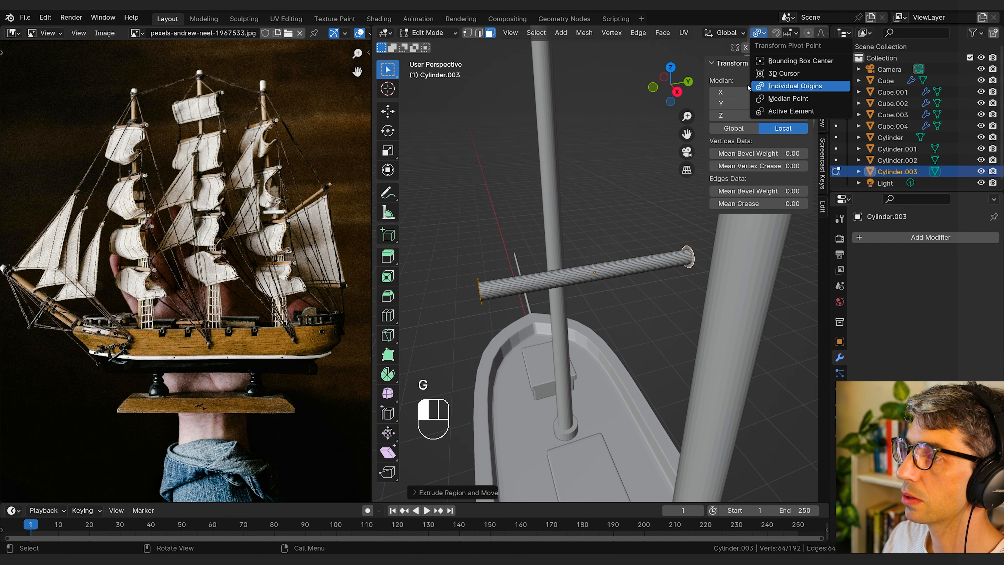
click(775, 98)
key(s)
key(y)
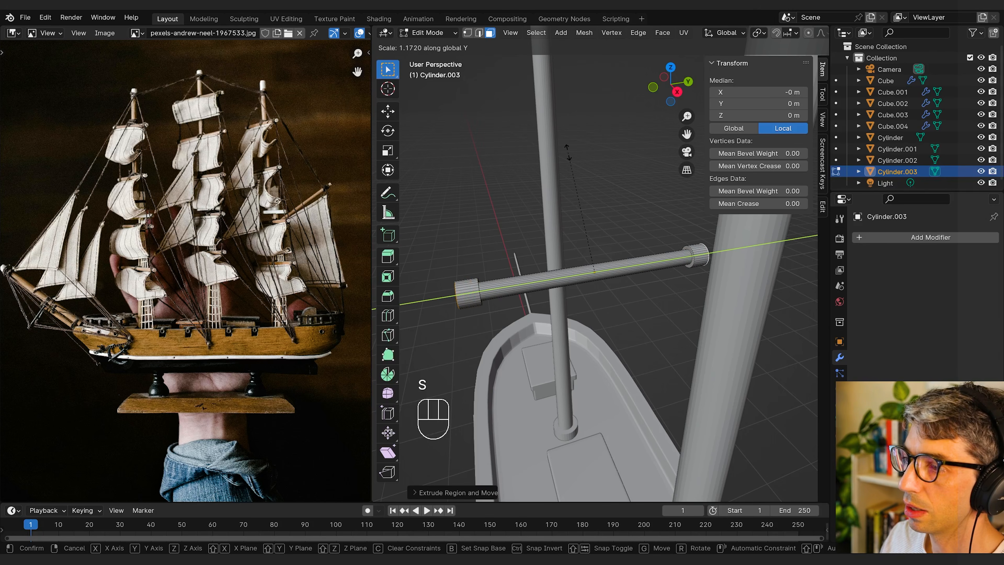
key(Tab)
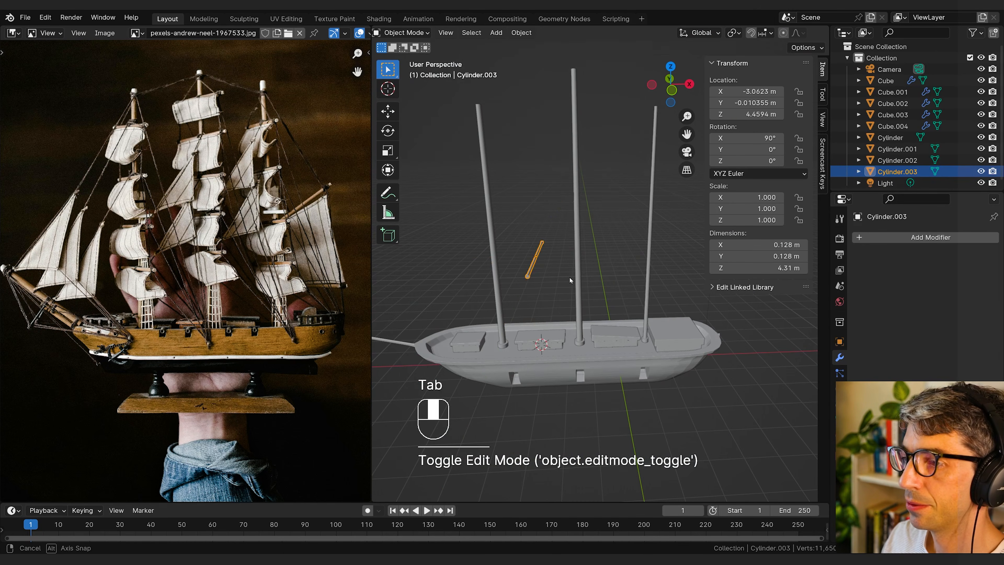
Step: Move the yard along X onto the middle mast, at about X −1.68 m
key(g)
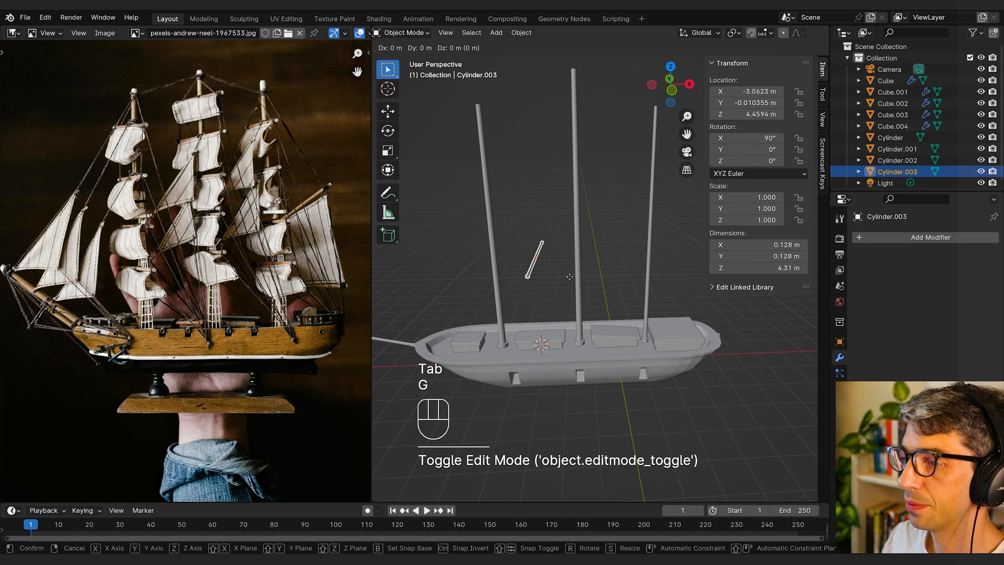
key(x)
click(608, 275)
middle_drag(558, 273, 659, 245)
key(g)
key(x)
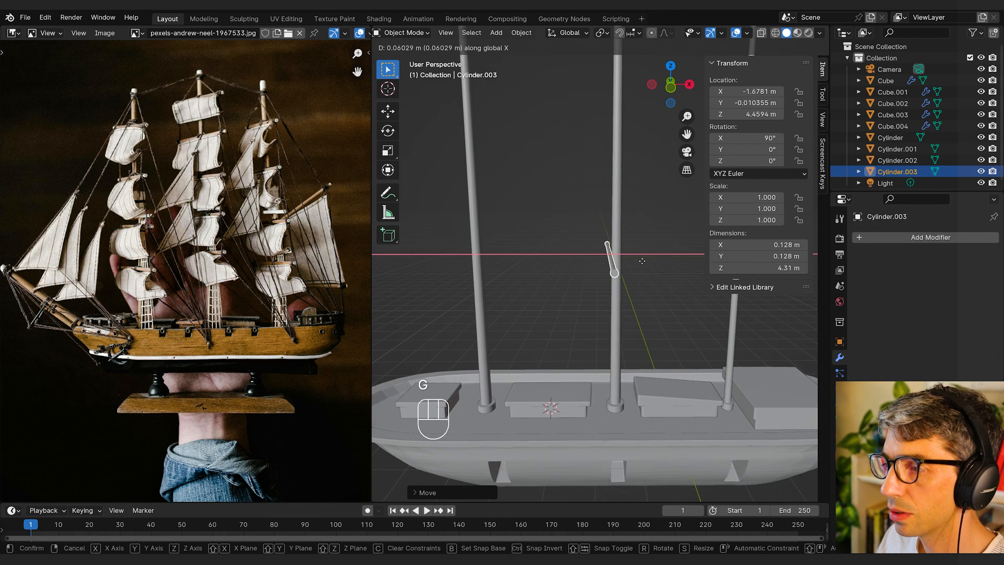
click(643, 261)
mouse_move(643, 261)
middle_down()
mouse_move(682, 262)
mouse_move(658, 264)
middle_up()
Step: Duplicate the middle mast's yard upward along Z to a height of about 6.03 m
key(shift+d)
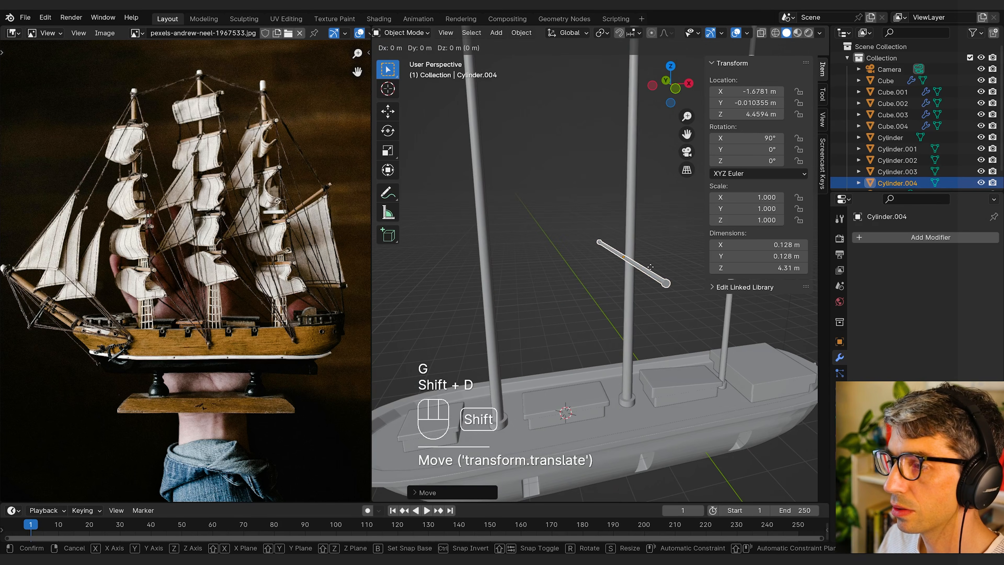
key(z)
click(651, 197)
middle_drag(651, 197, 640, 235)
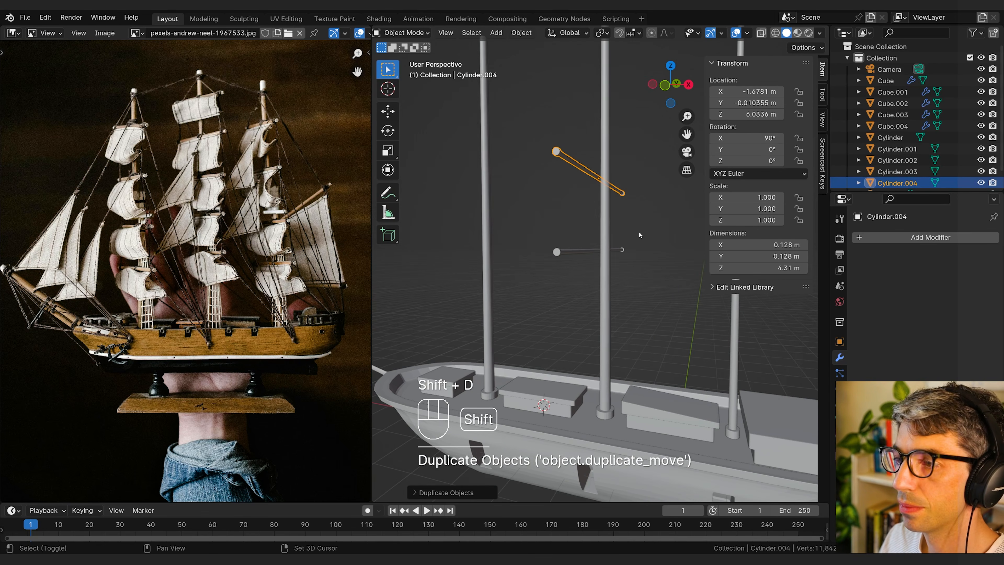
Step: Duplicate the aft mast's yard to about X 2.19 m and rotate the copy to about 129° on X and −44° on Z
shift+middle_drag(581, 217, 594, 172)
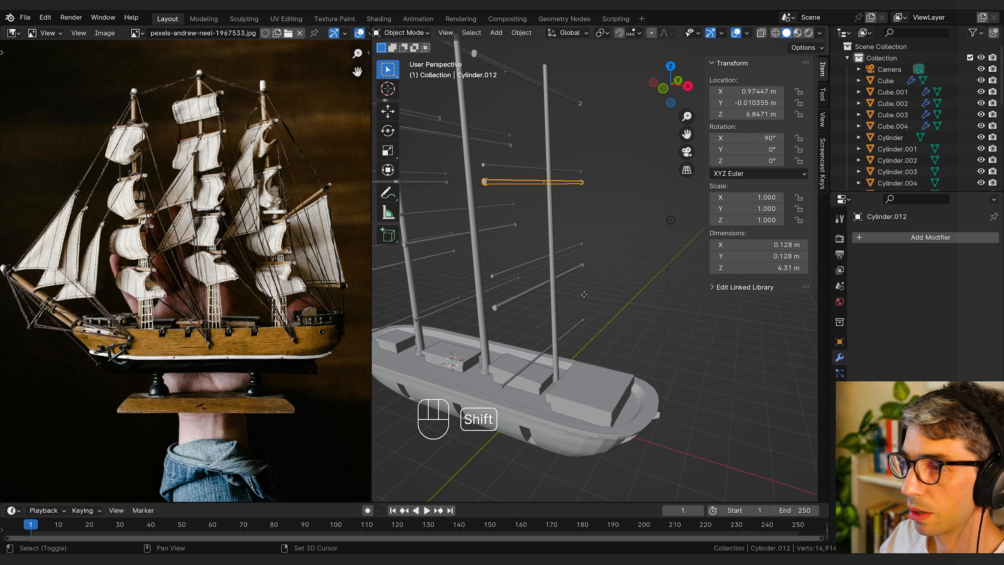
key(shift+d)
click(627, 305)
middle_drag(628, 305, 584, 291)
key(r)
key(x)
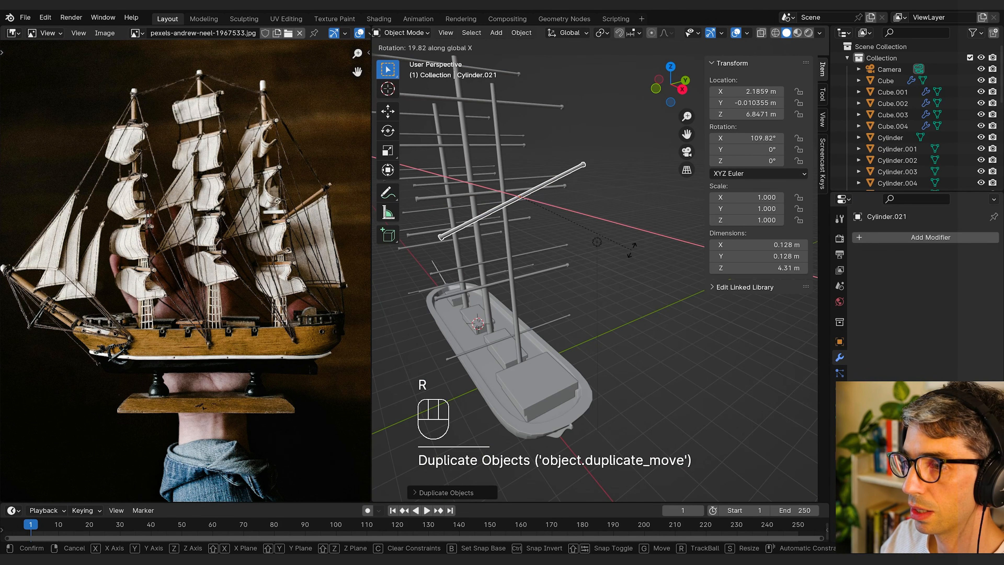
click(621, 213)
mouse_move(622, 213)
middle_down()
mouse_move(639, 242)
mouse_move(633, 264)
mouse_move(630, 226)
middle_up()
key(r)
key(z)
click(614, 282)
middle_drag(614, 282, 524, 253)
Step: Lower the slanted spar to about Z 4.64 m and shift it along Y to about 1.19 m
key(g)
key(z)
click(527, 314)
key(g)
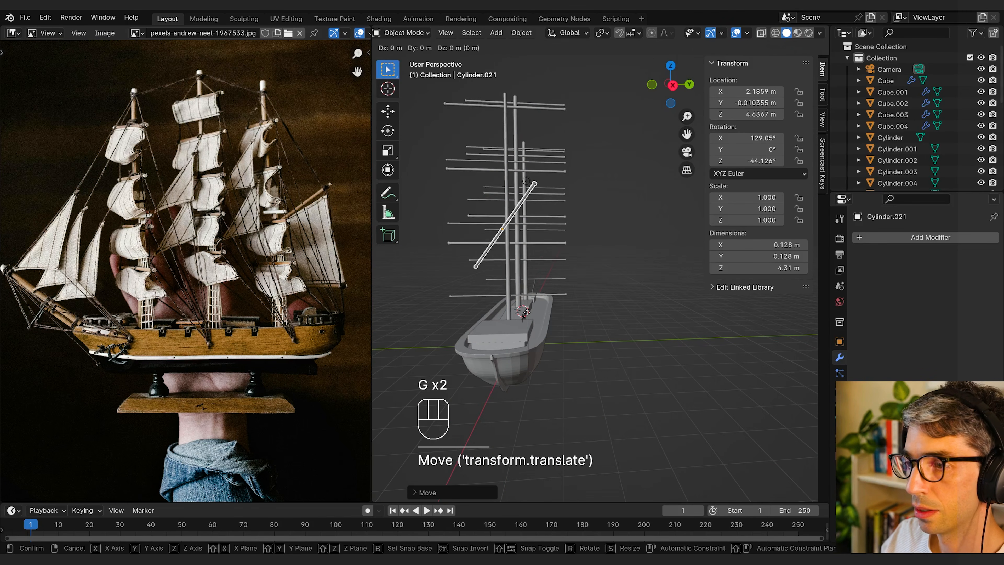
key(y)
click(567, 311)
middle_drag(567, 312, 567, 282)
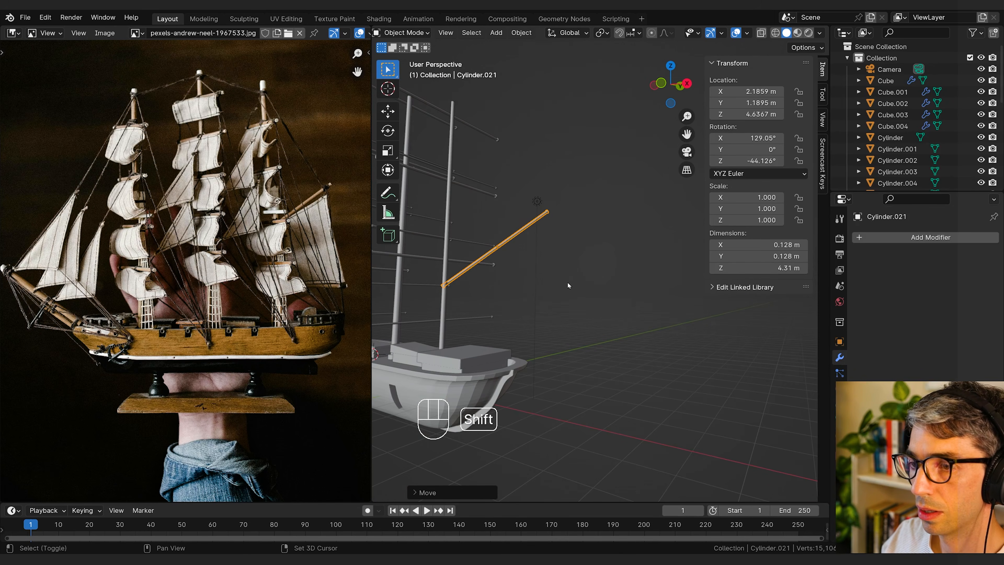
Step: Duplicate the slanted spar down to about Z 2.91 m and rotate the copy to a flatter angle
key(shift+d)
key(z)
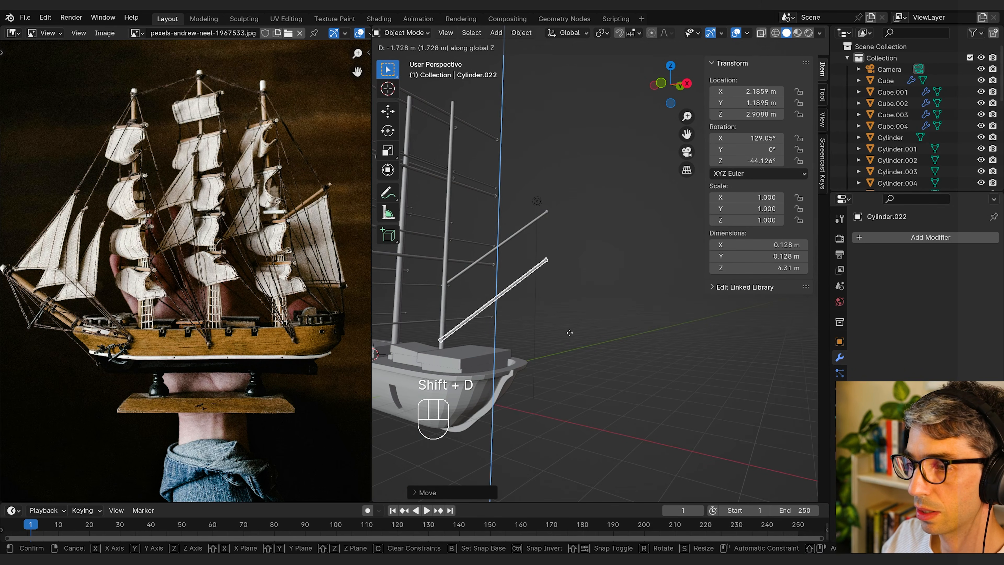
click(570, 333)
key(r)
click(560, 330)
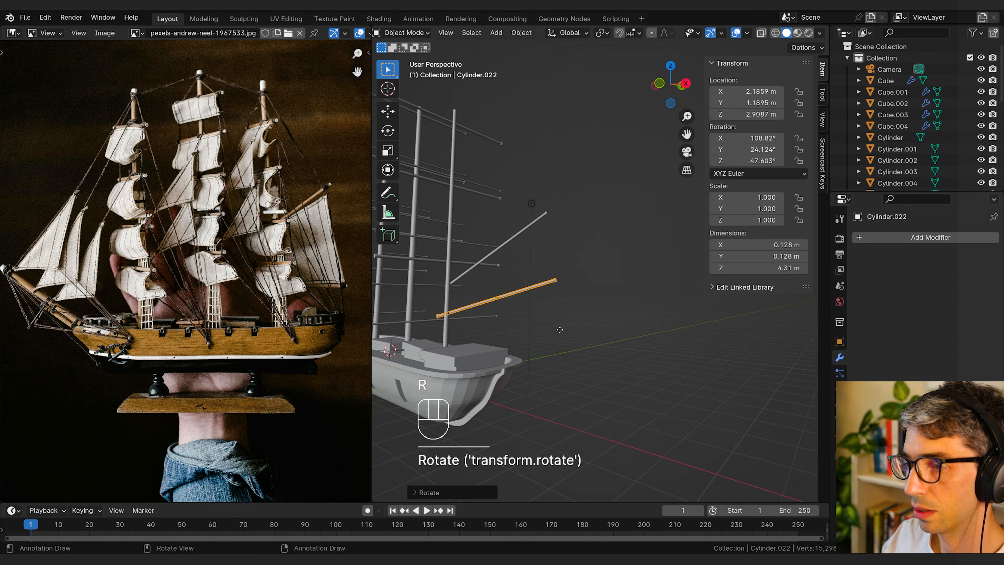
Step: Add a plane, move it ahead of the bow to about X −8.45 m, Z 4.15 m, and rotate it upright by 90° about X
key(shift+a)
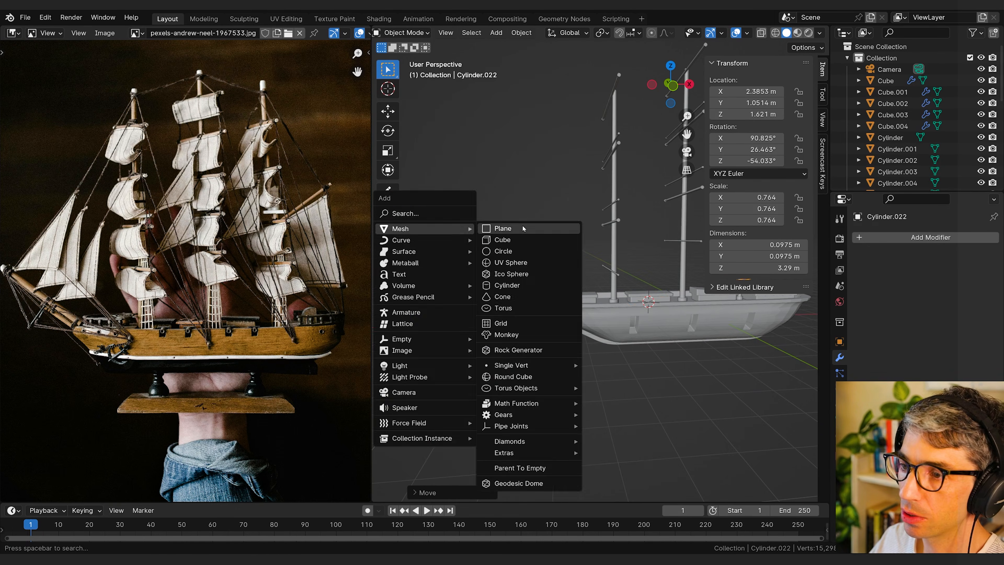
click(523, 226)
key(g)
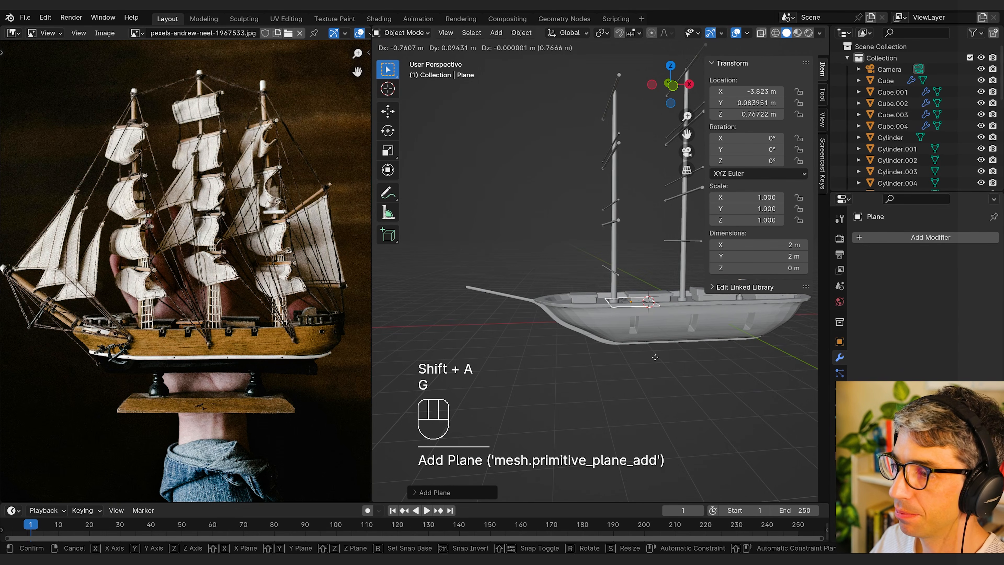
click(578, 349)
key(g)
click(563, 269)
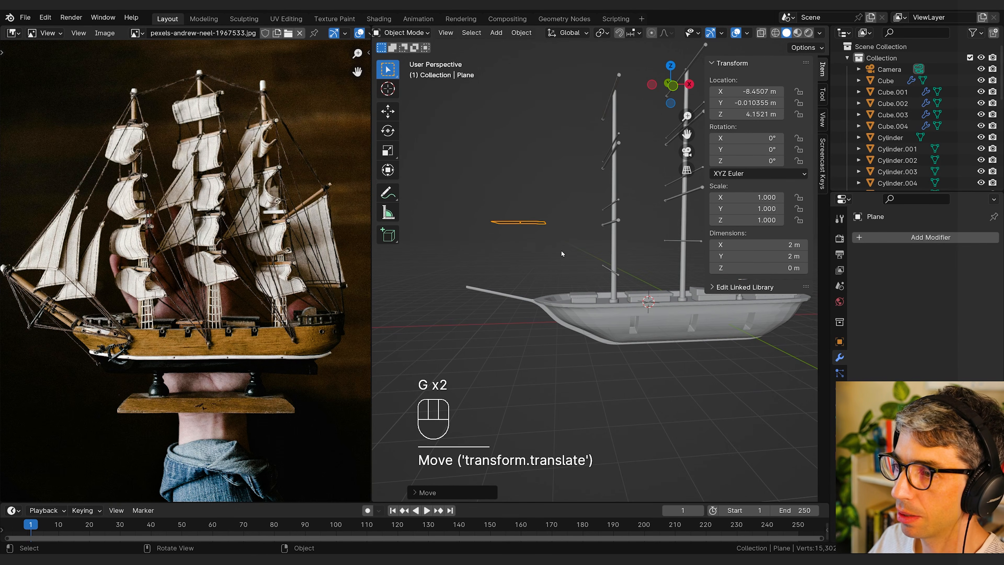
text(r90)
click(561, 250)
Step: Dissolve the plane's upper corner vertex farthest from the ship to form a triangular sail
key(Tab)
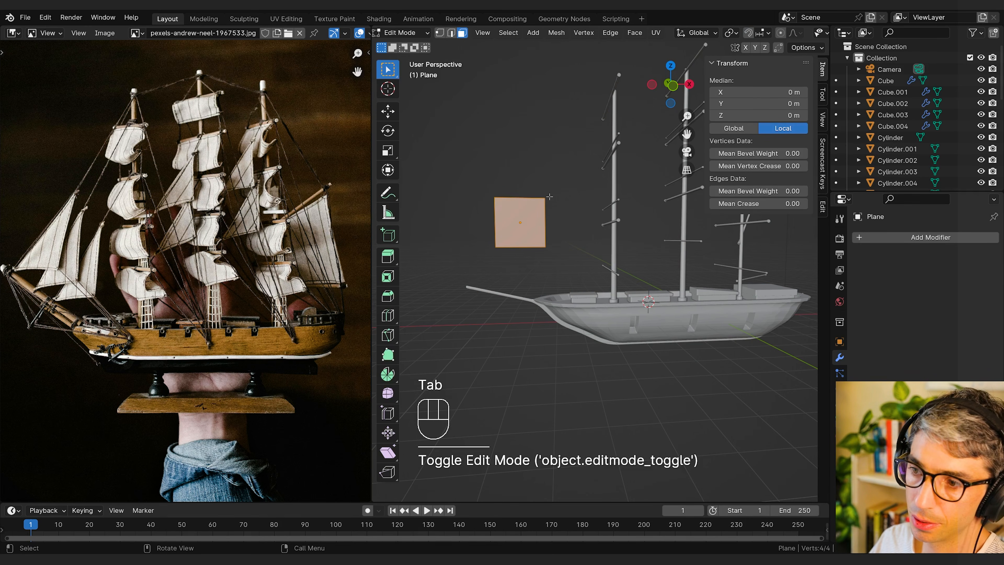
key(2)
click(530, 196)
key(1)
key(grave)
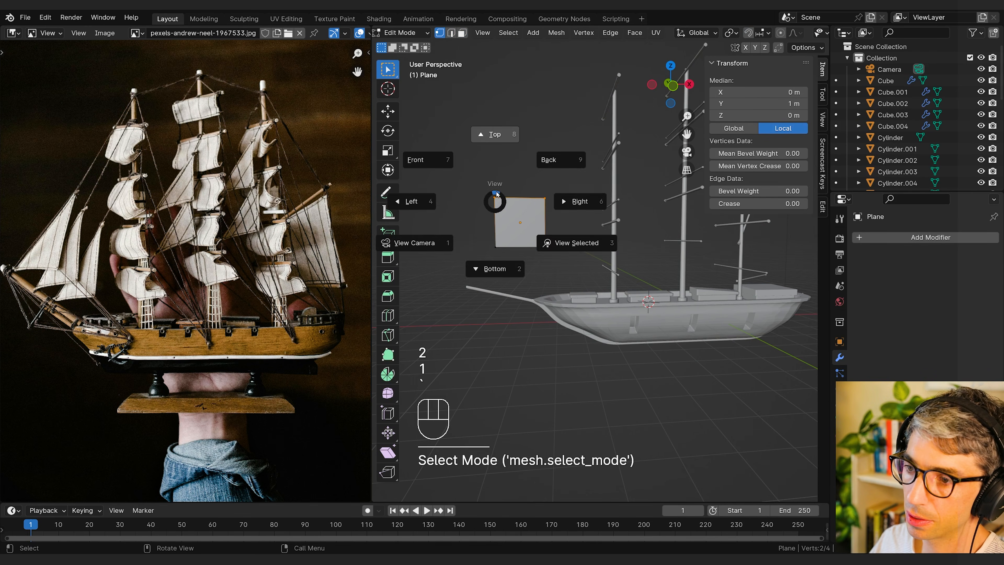
click(494, 198)
key(x)
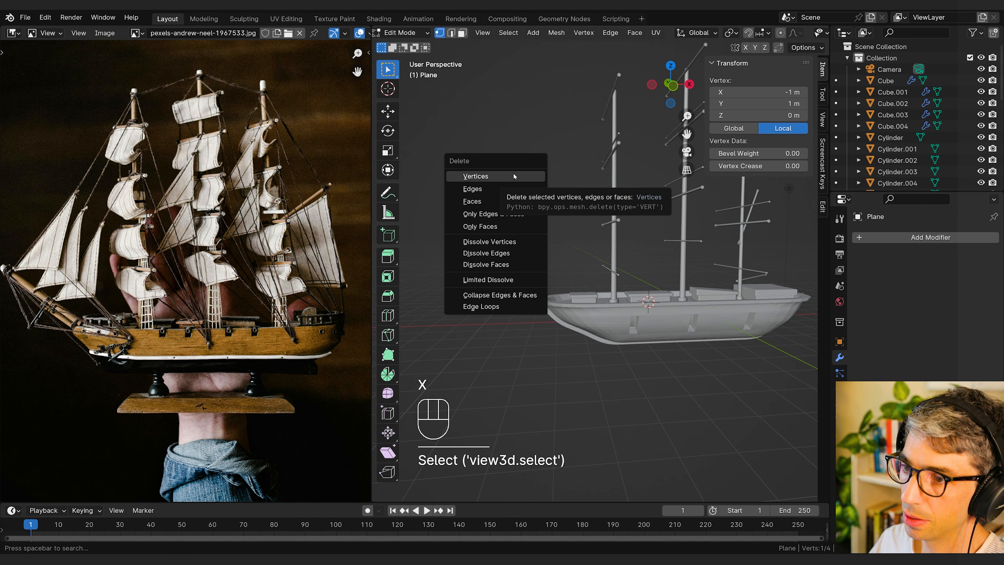
click(526, 242)
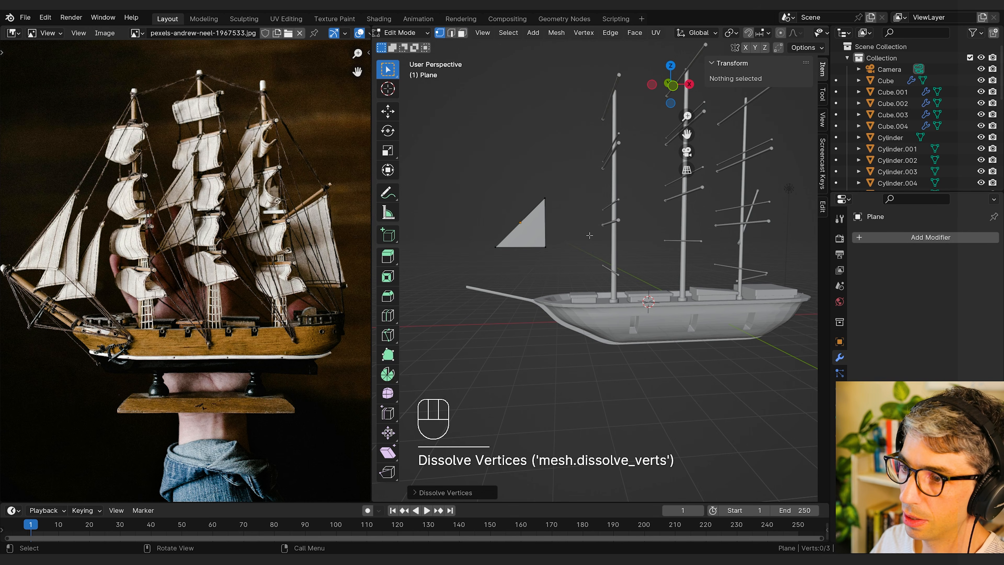
key(Tab)
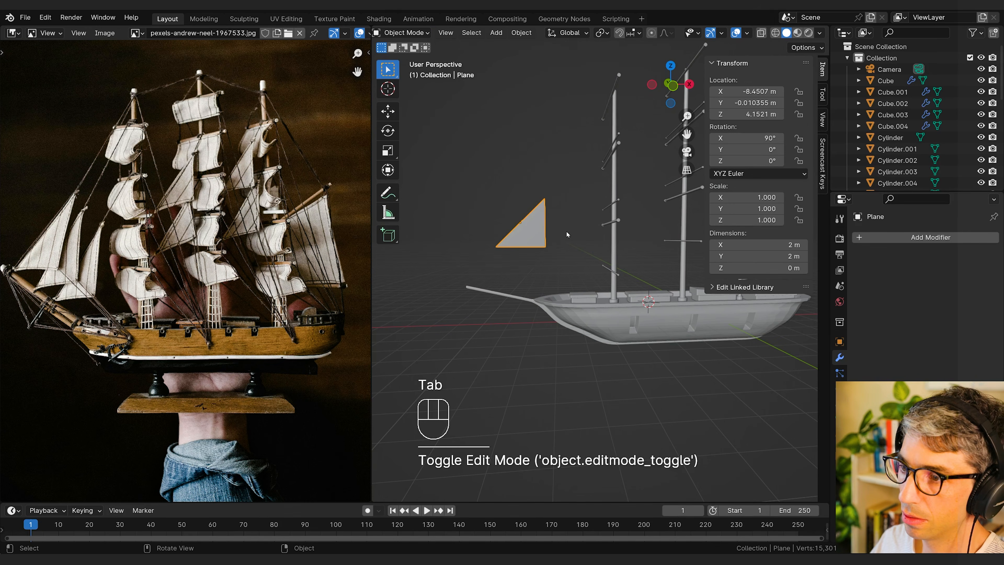
Step: Raise the sail's top vertex along Z to a local Y of about 2.51 m
key(Tab)
click(542, 261)
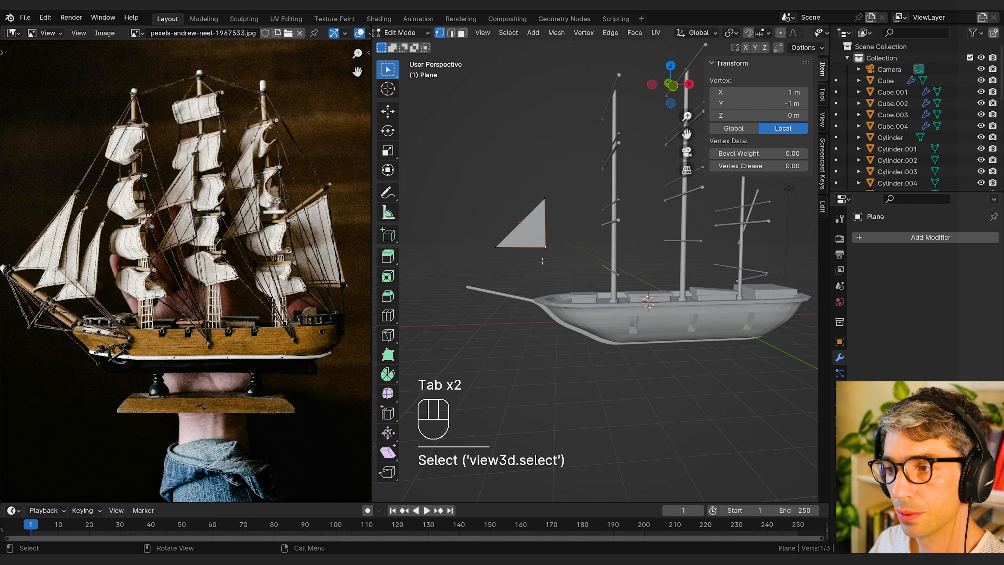
key(g)
key(z)
click(559, 156)
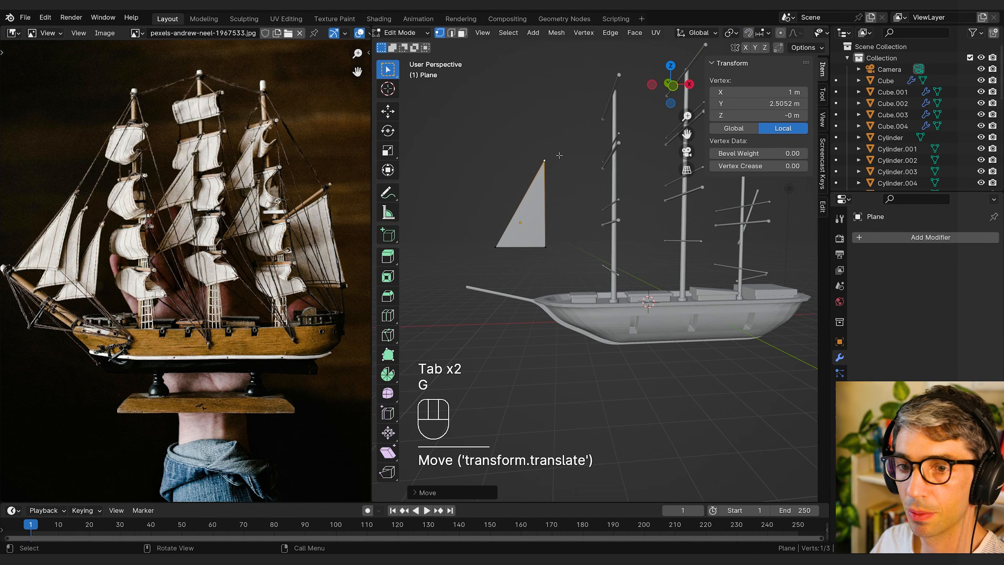
key(Tab)
Step: Place the sail above the bowsprit at about X −9.43 m, Z 2.67 m, rotated to about 65°, −9° and −18°
shift+middle_drag(618, 258, 622, 253)
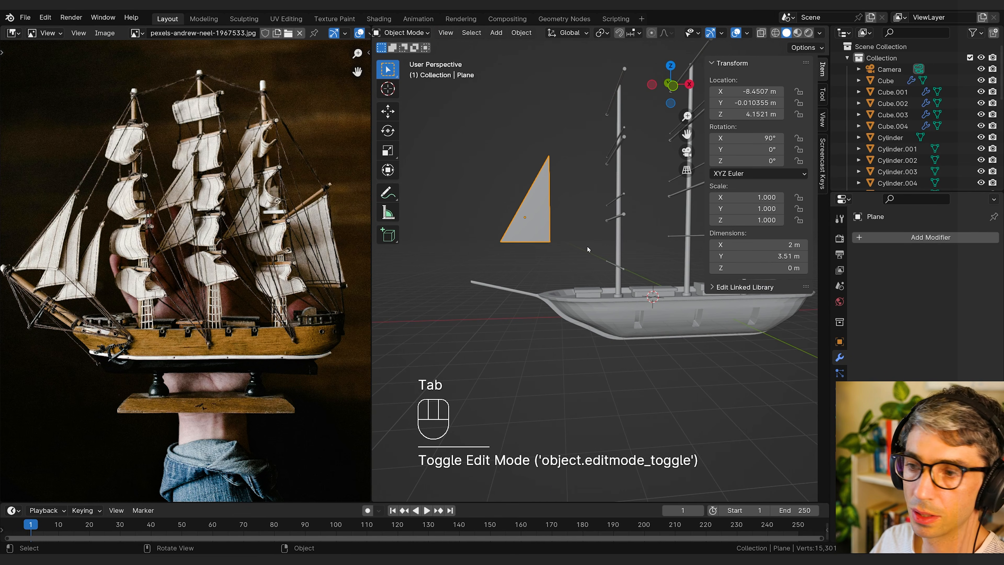
key(g)
key(z)
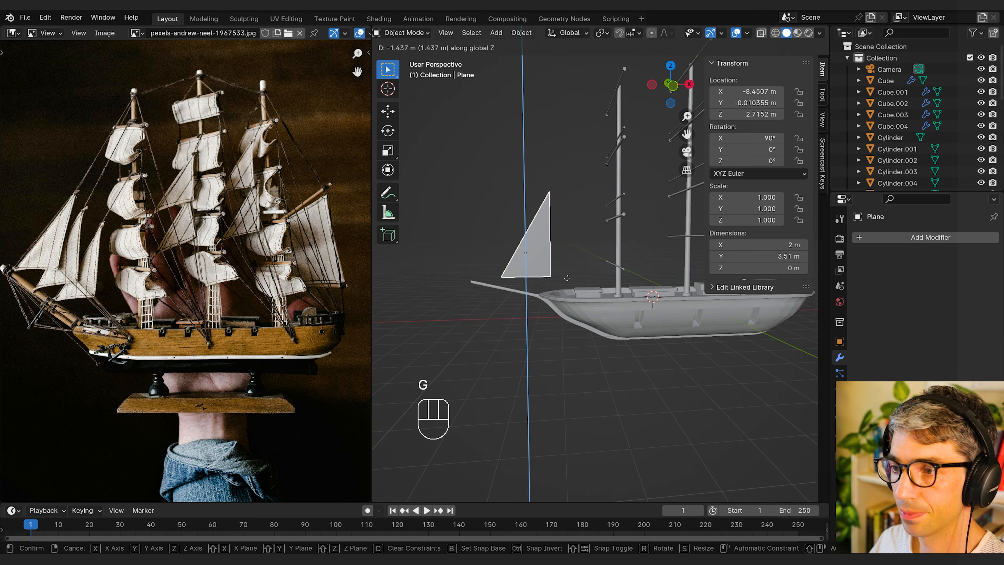
click(568, 280)
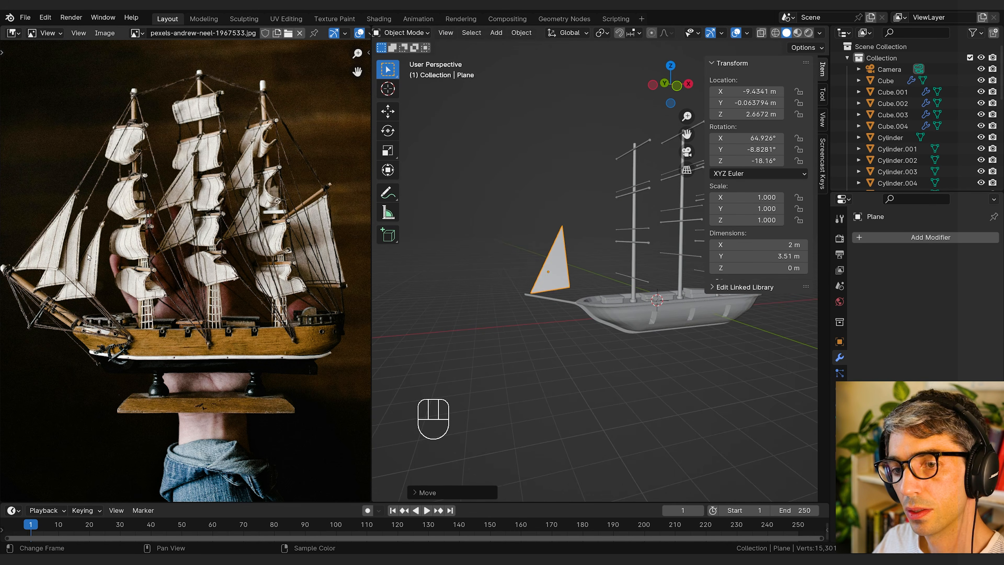
middle_drag(598, 266, 472, 262)
scroll(638, 268, up, 3)
Step: Add a Subdivision Surface modifier to the sail, using Simple subdivision with viewport and render levels of 4
click(902, 239)
text(s)
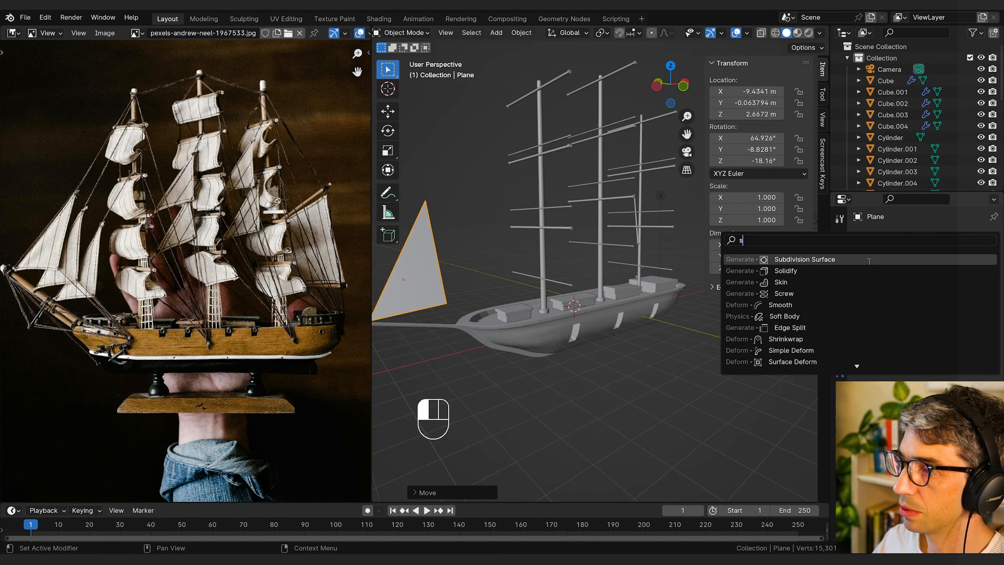
key(Return)
click(980, 300)
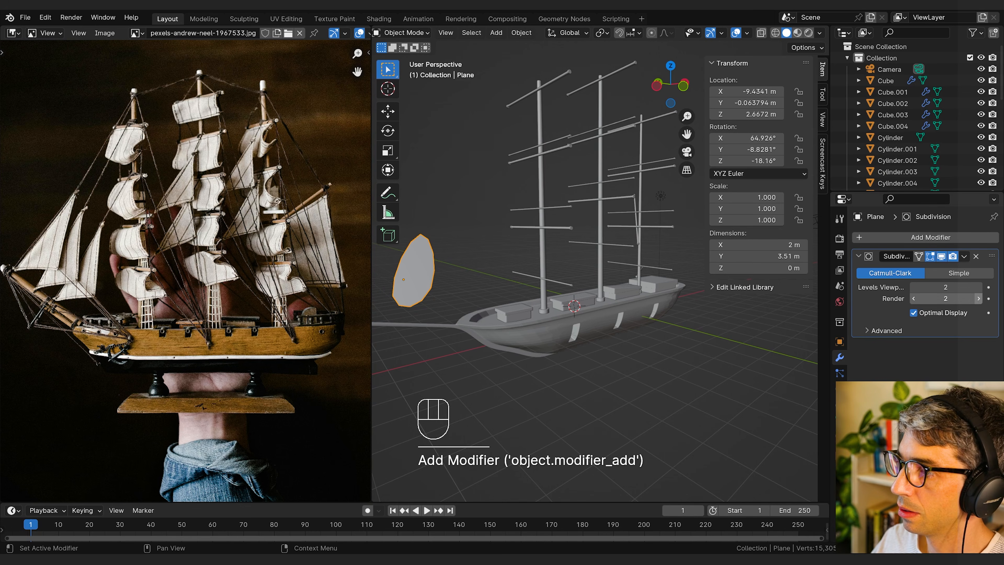
click(979, 288)
click(979, 300)
click(980, 289)
middle_drag(555, 305, 607, 310)
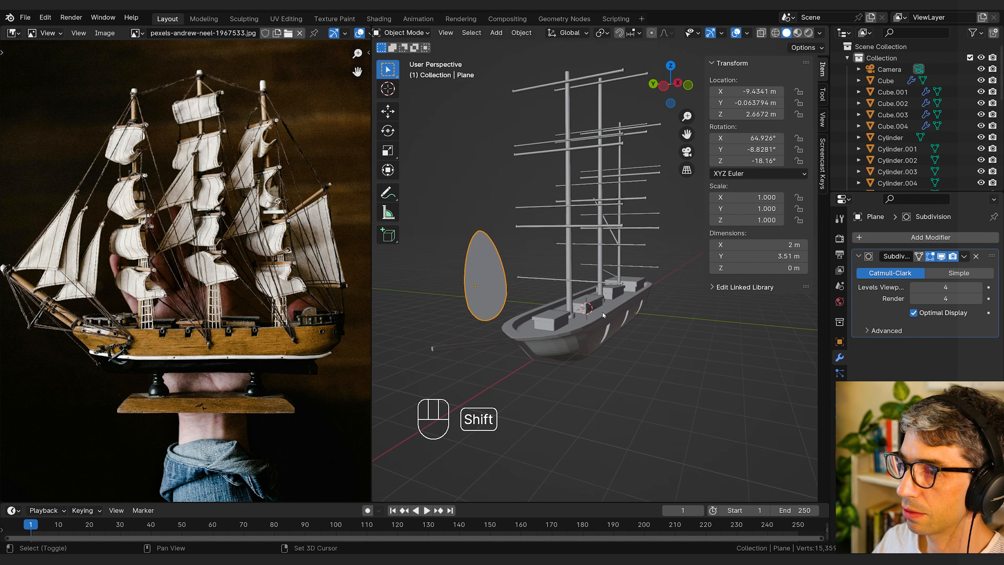
middle_drag(686, 321, 740, 322)
middle_drag(814, 288, 645, 314)
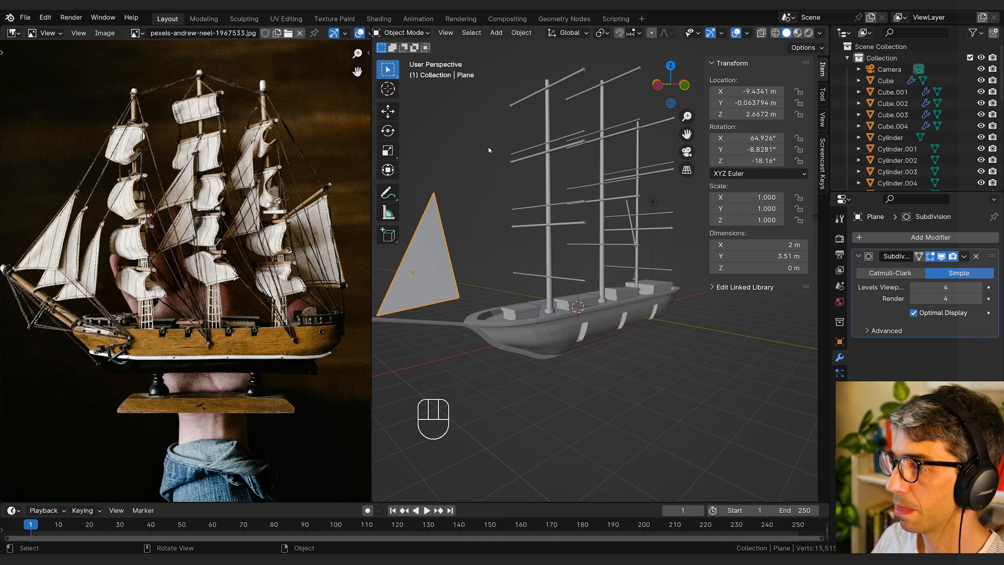
Step: Add a Displace modifier to the sail and create a new texture for it
click(937, 237)
text(d)
key(Down)
key(Up)
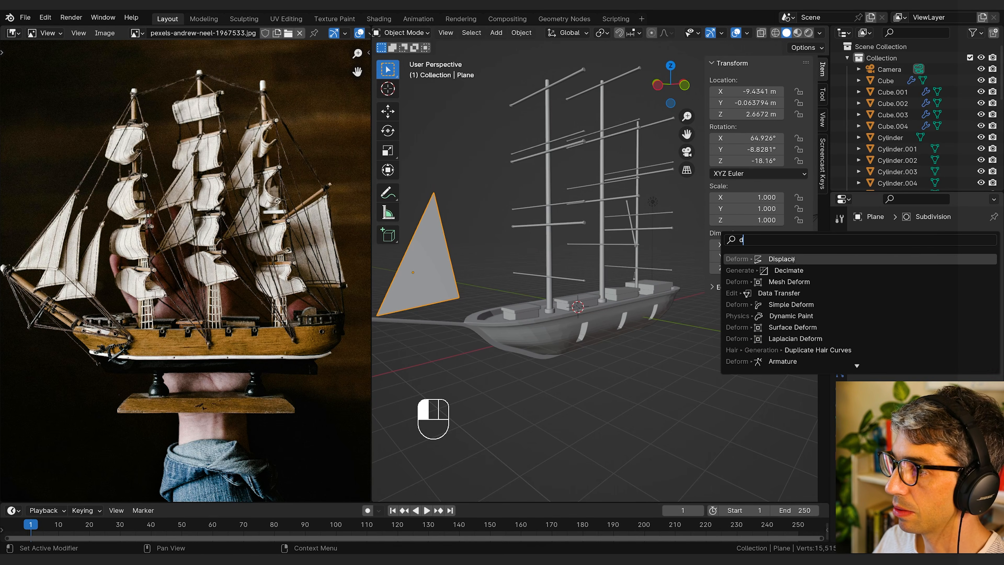
key(Return)
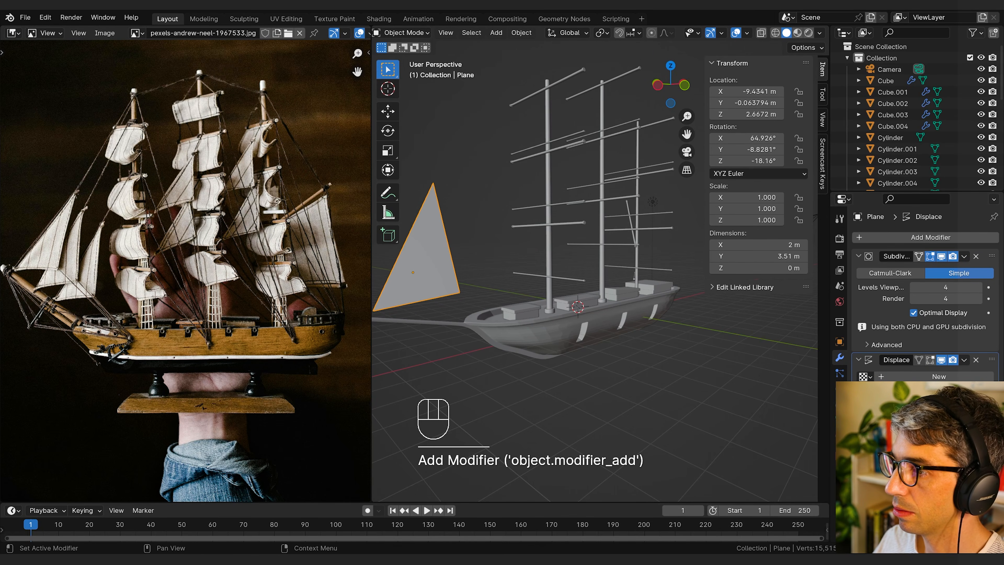
click(931, 377)
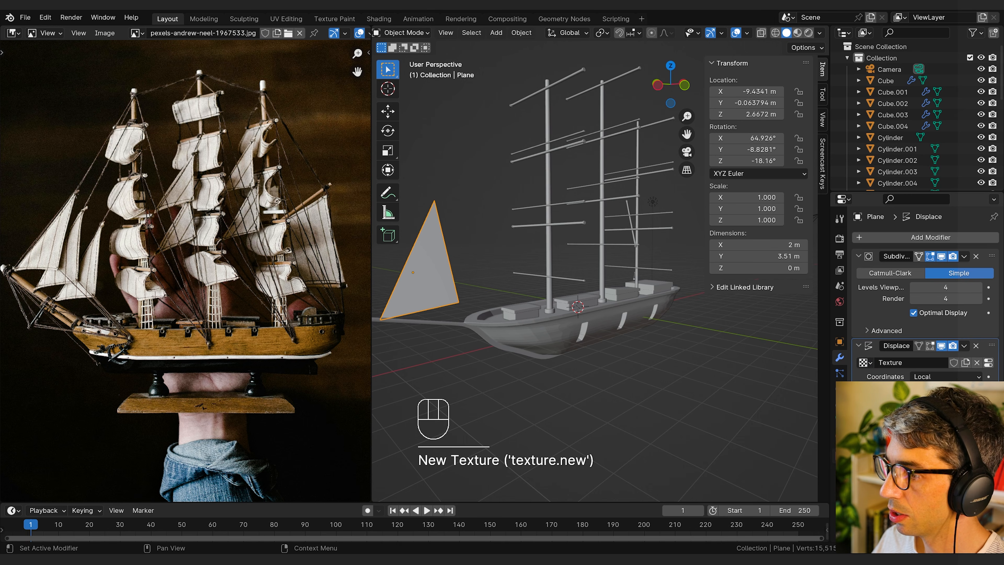
Step: Set the displacement texture's type to Clouds with a size of 2.00
click(989, 363)
click(922, 271)
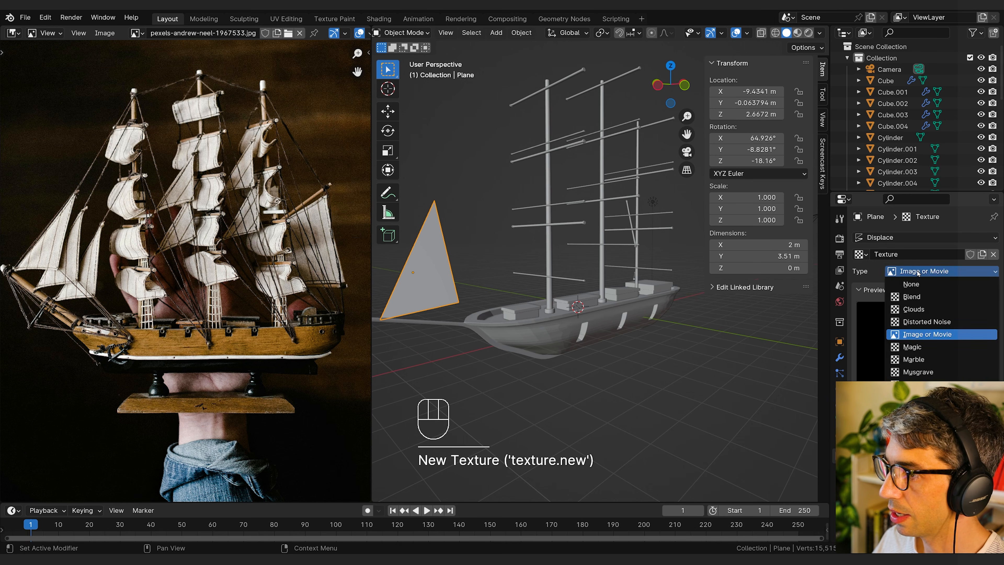
click(917, 308)
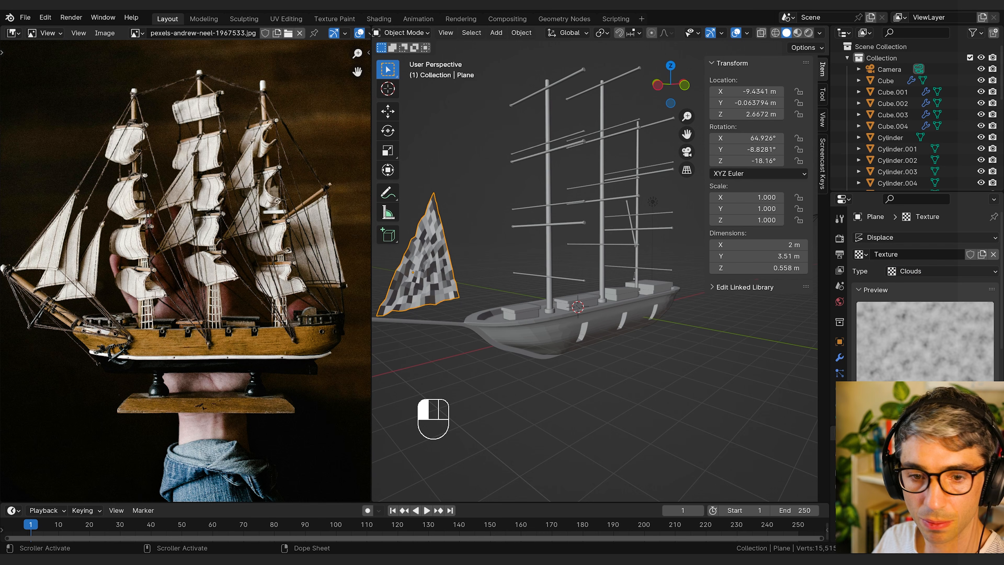
scroll(929, 338, down, 8)
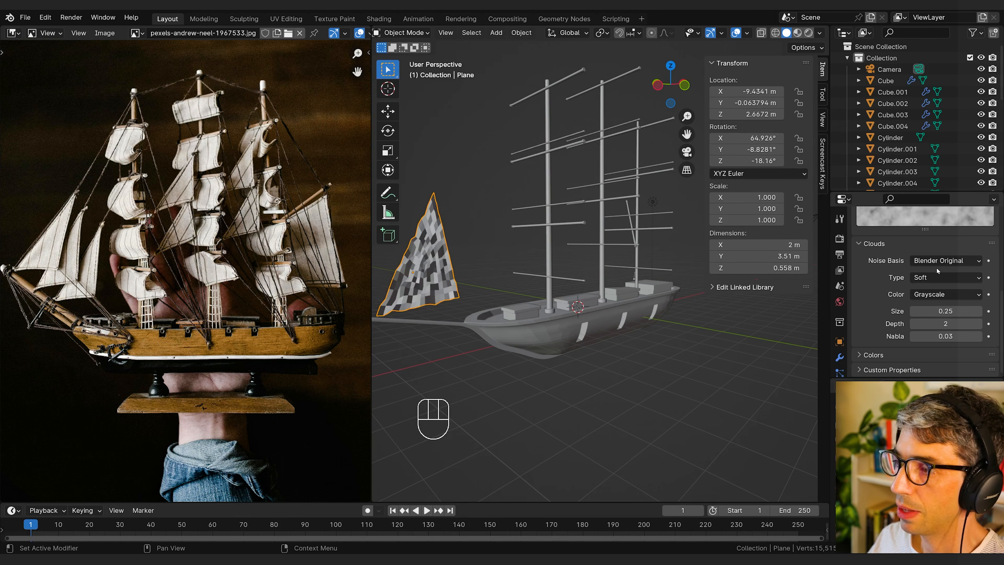
drag(934, 311, 991, 311)
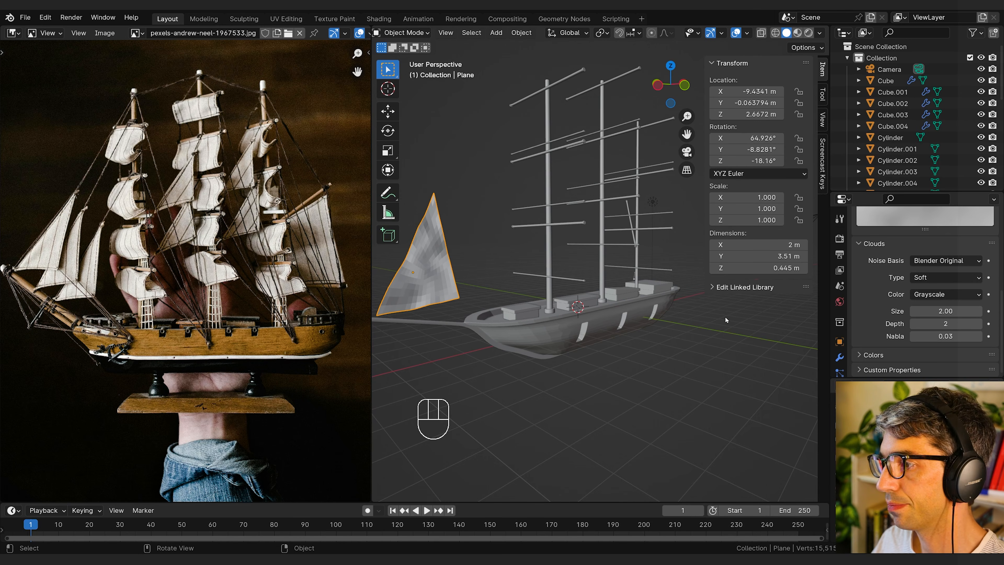
Step: Shade the sail smooth and set its clouds texture size to 4.00
right_click(431, 281)
click(428, 261)
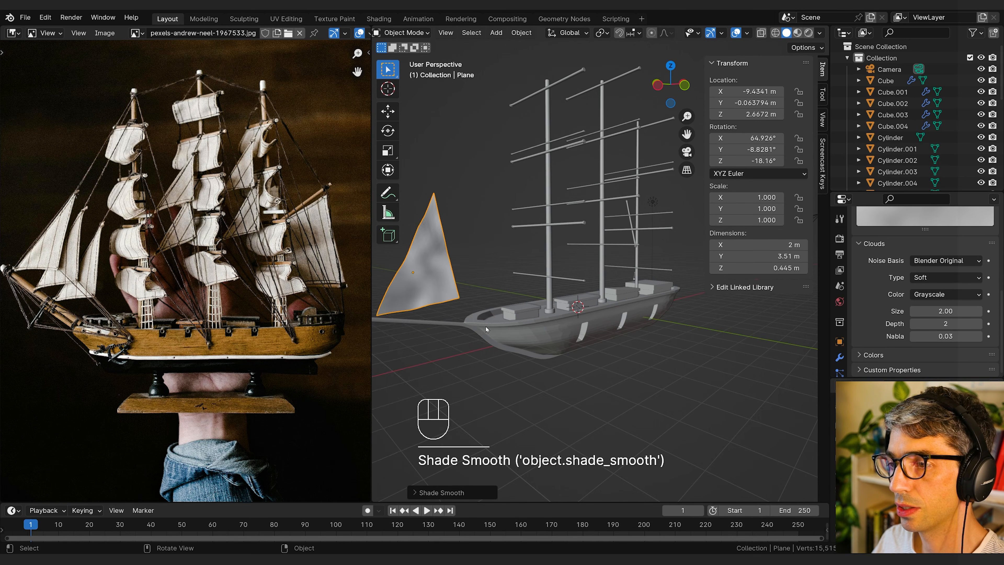
middle_drag(486, 327, 652, 332)
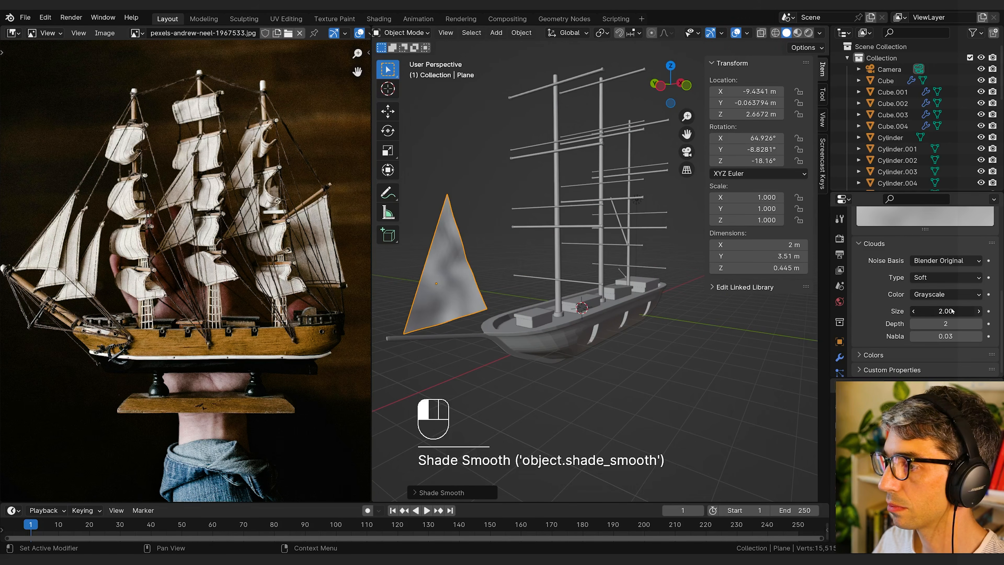
middle_drag(494, 276, 624, 279)
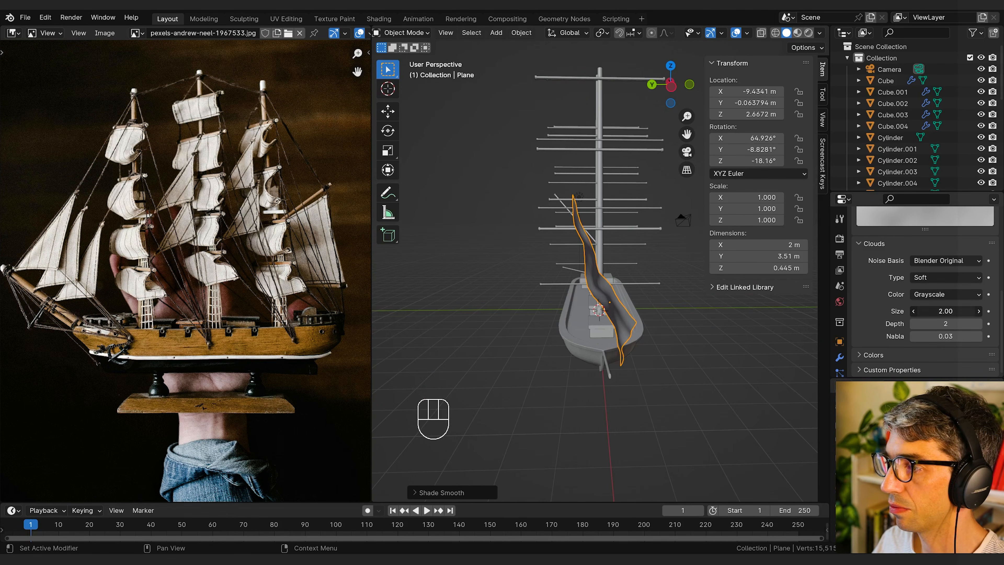
click(946, 311)
text(4)
key(Return)
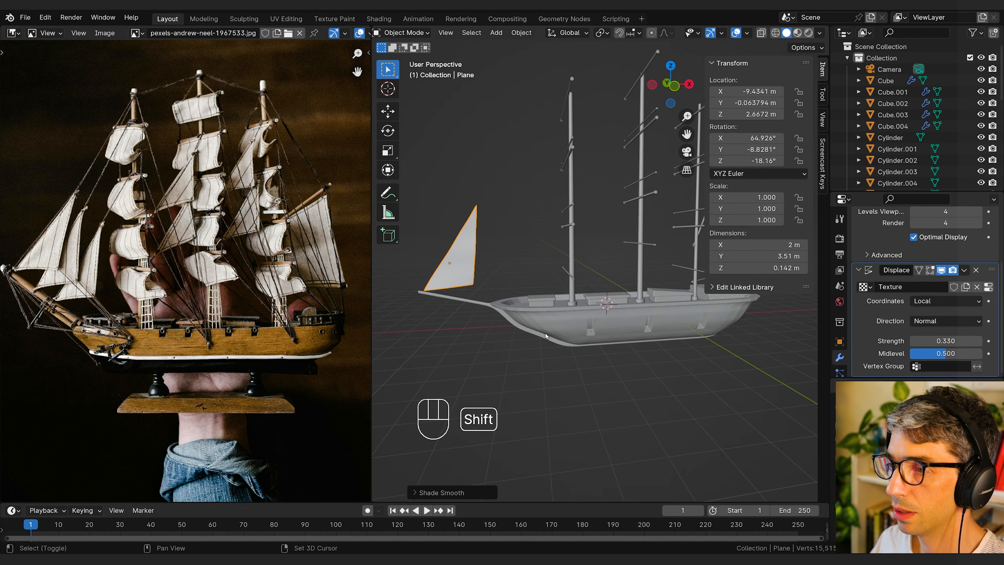
Step: Add an empty to the scene at the 3D cursor
key(shift+a)
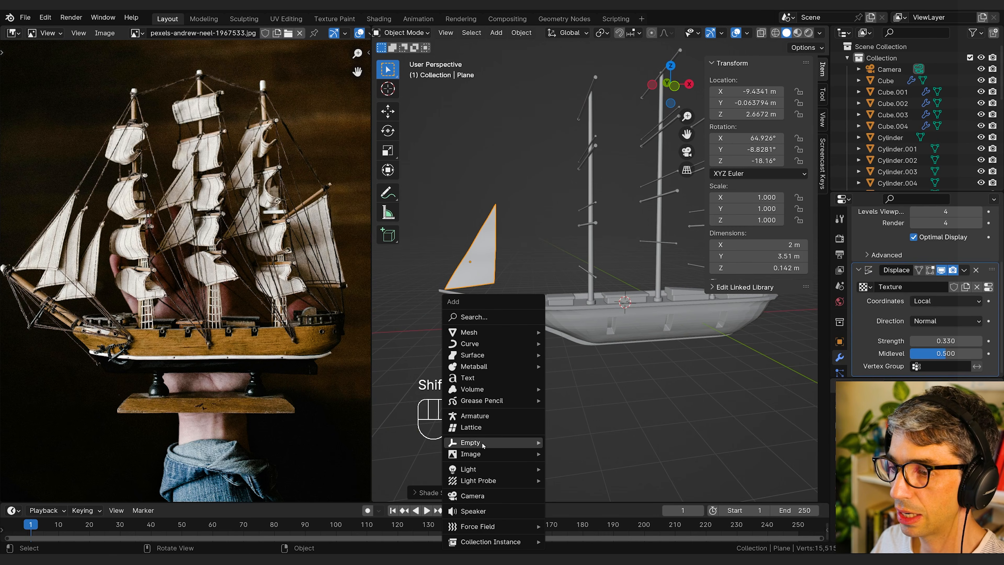
mouse_move(482, 443)
click(577, 442)
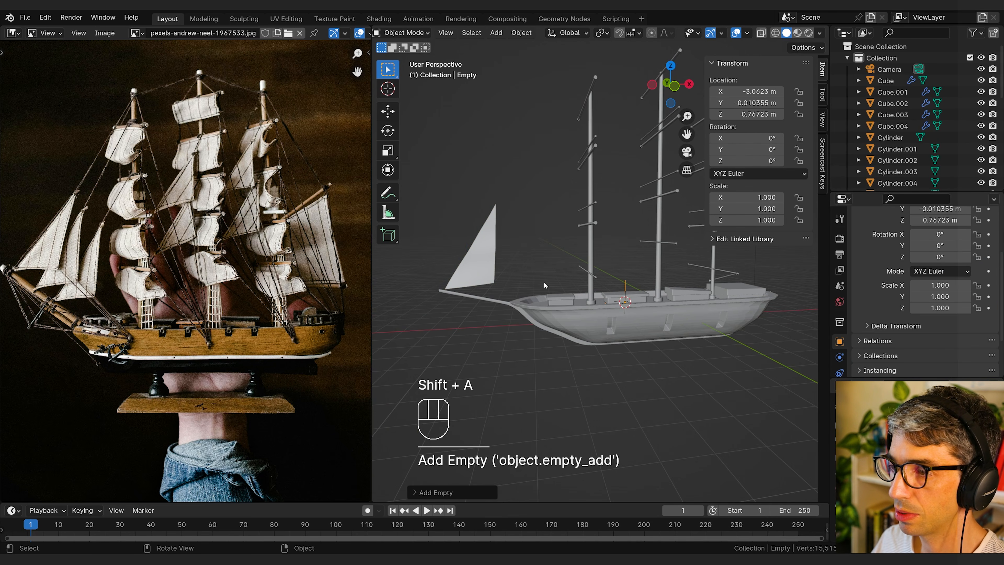
Step: Set the sail's Displace modifier to use Object texture coordinates with Empty as the reference object
click(476, 248)
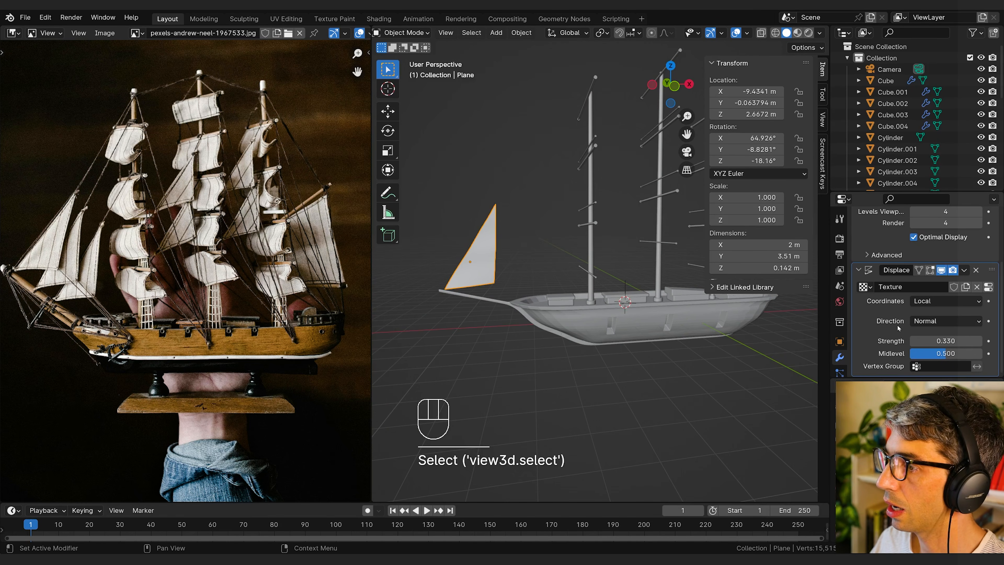
click(931, 302)
click(931, 341)
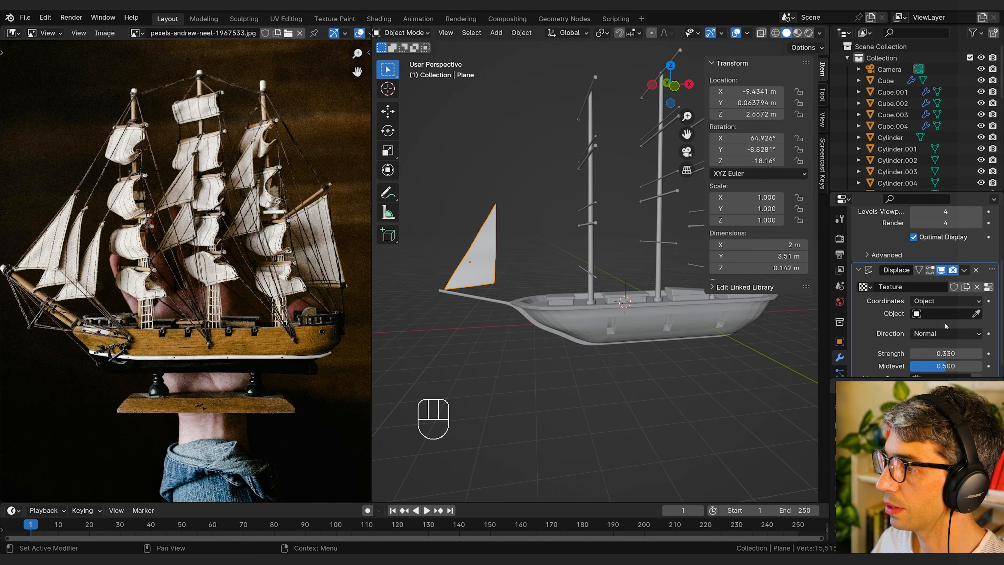
click(943, 314)
text(e)
click(913, 329)
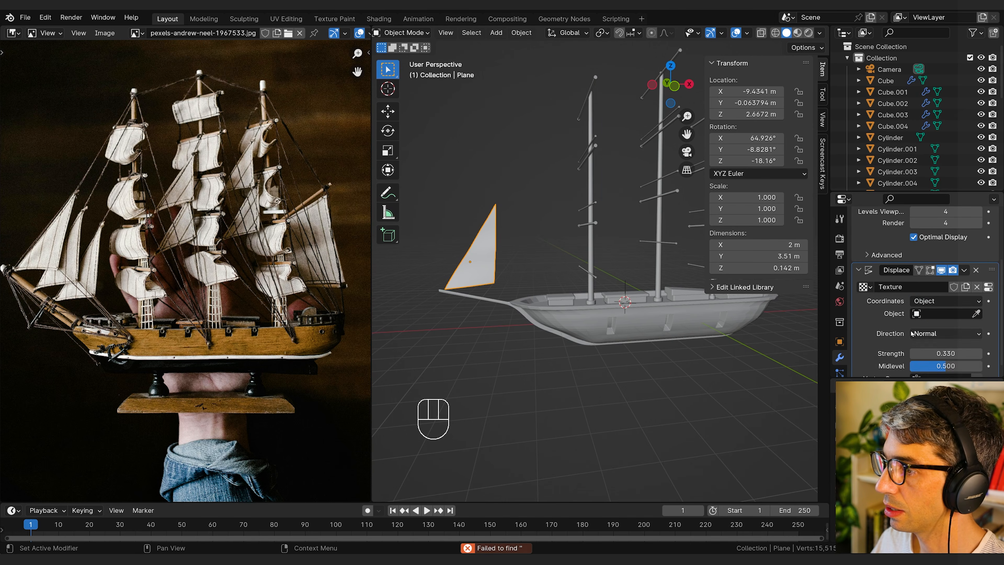
click(929, 314)
text(e)
click(913, 331)
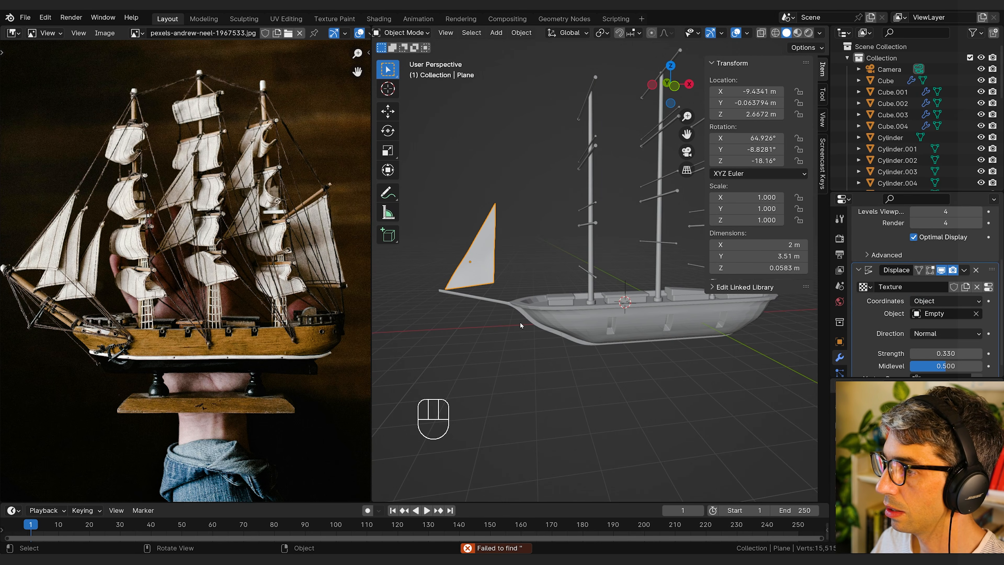
Step: Test how the sail's displacement responds when it is moved relative to the empty, and inspect its shape from several angles
key(g)
right_click(466, 261)
middle_drag(467, 261, 594, 277)
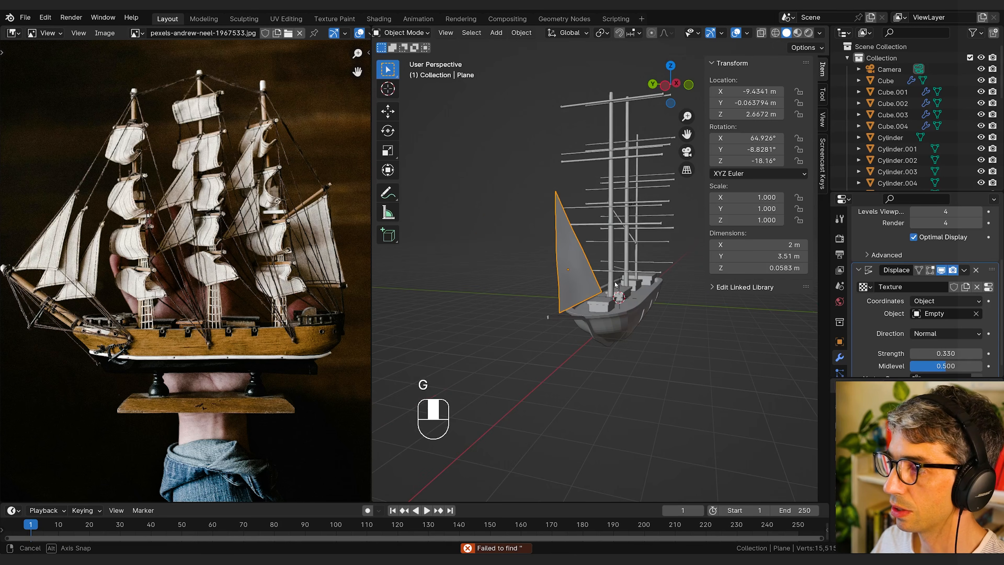
key(g)
middle_drag(725, 328, 668, 328)
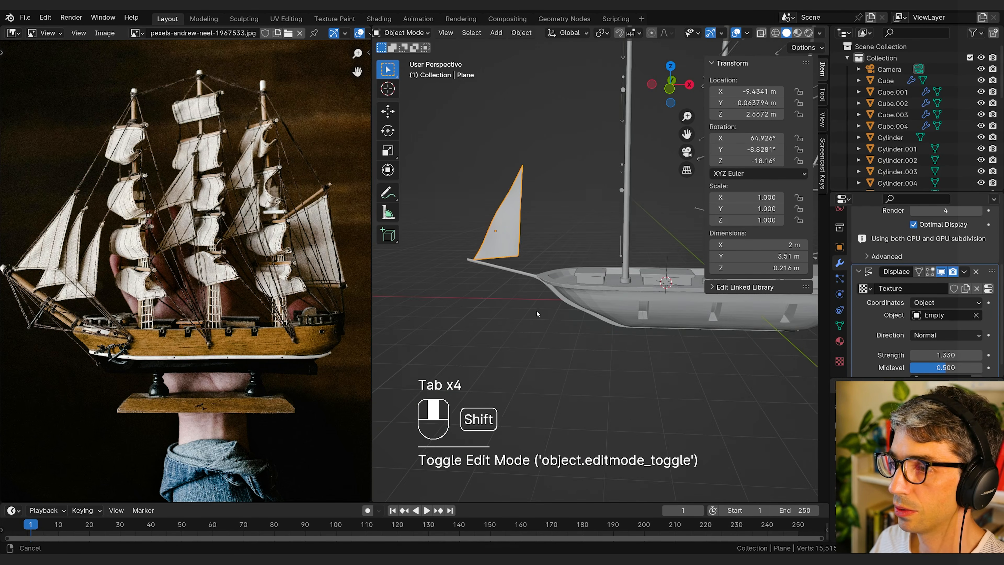
shift+middle_drag(537, 311, 535, 311)
middle_drag(534, 310, 508, 292)
Step: Duplicate the sail and place the copy behind it over the bowsprit at about X −8.35 m, Z 2.41 m
key(shift+d)
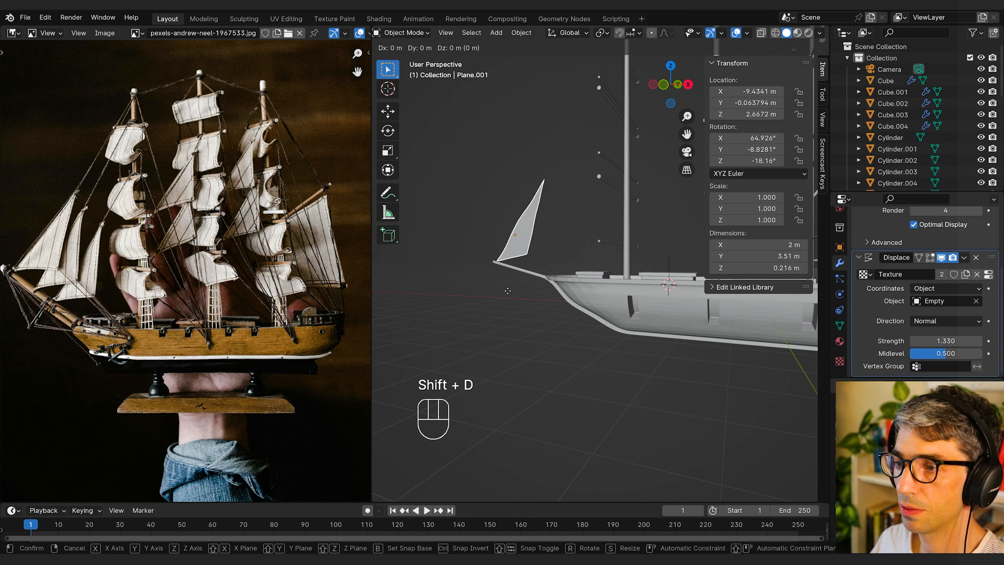
click(522, 298)
key(g)
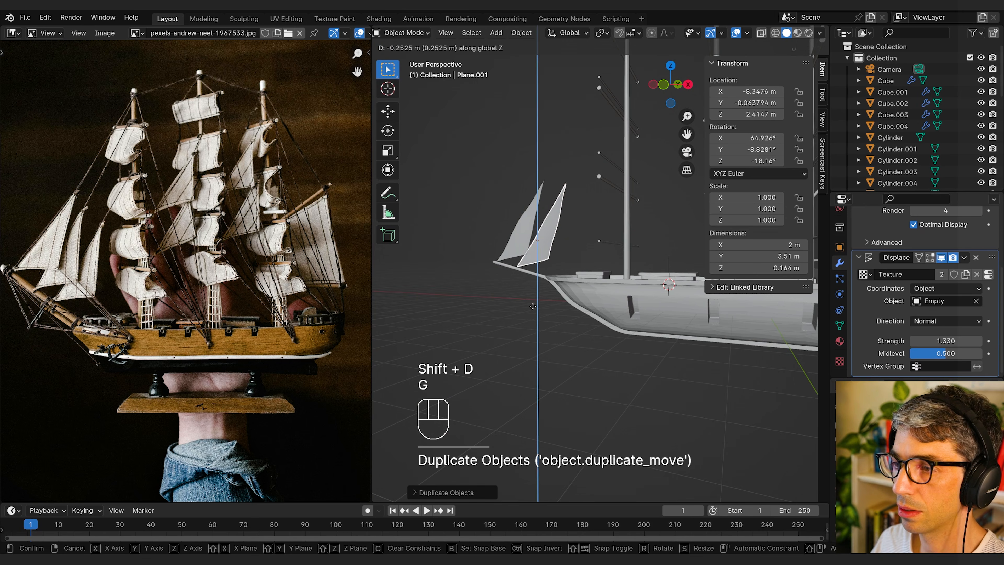
click(536, 308)
Step: Duplicate the rearmost triangular sail upward to about Z 6.92 m and reset the copy's rotation to 0° on all axes
key(shift+d)
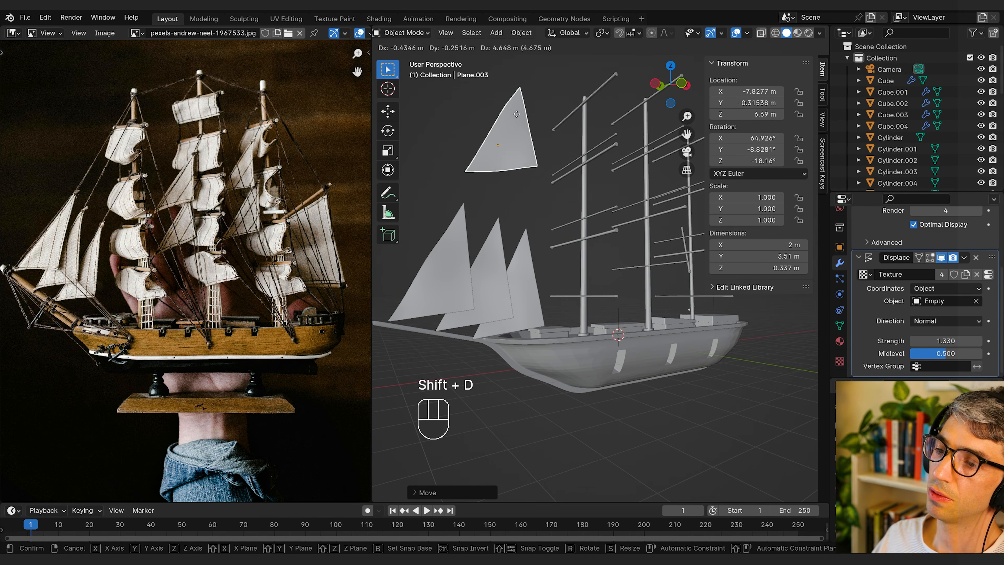
click(534, 125)
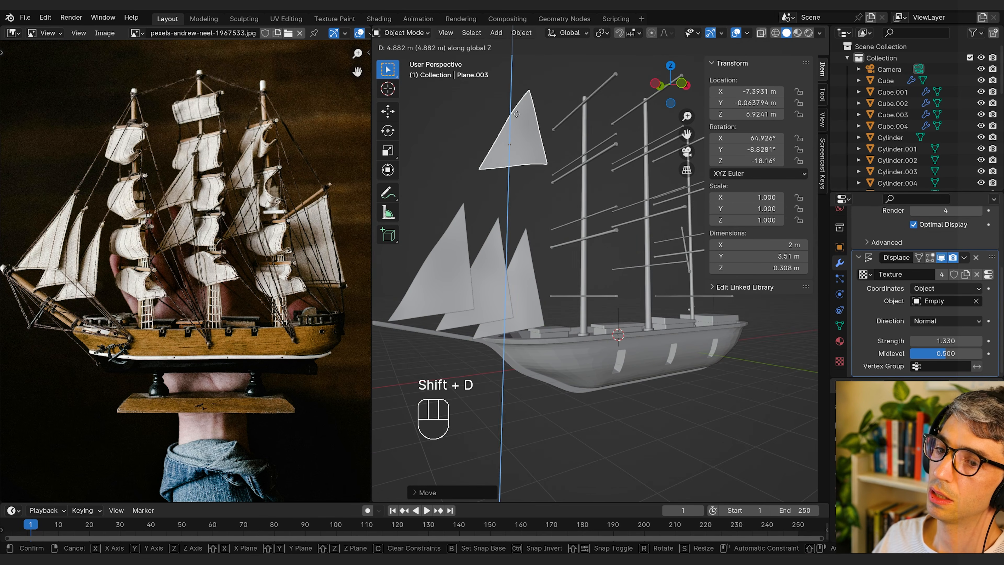
middle_drag(534, 125, 601, 154)
click(840, 247)
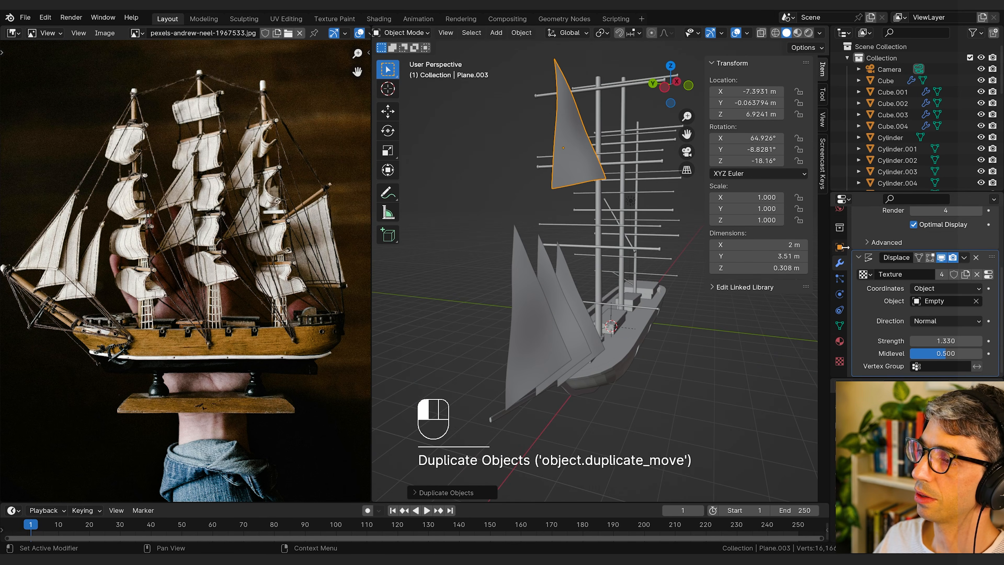
drag(926, 222, 926, 245)
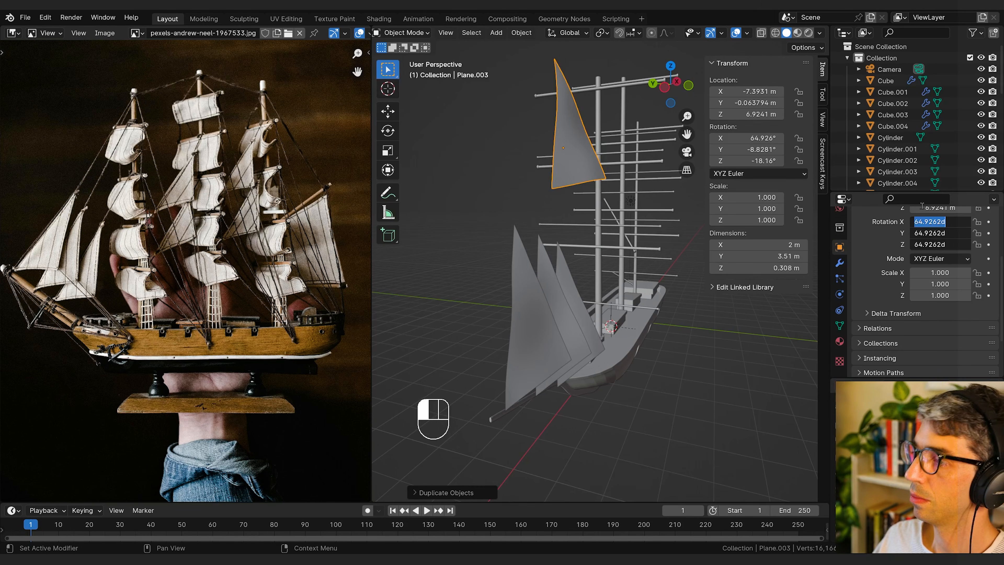
text(0)
key(Return)
Step: Subdivide the long slanted edge of the raised sail copy to add a vertex at its middle
key(Tab)
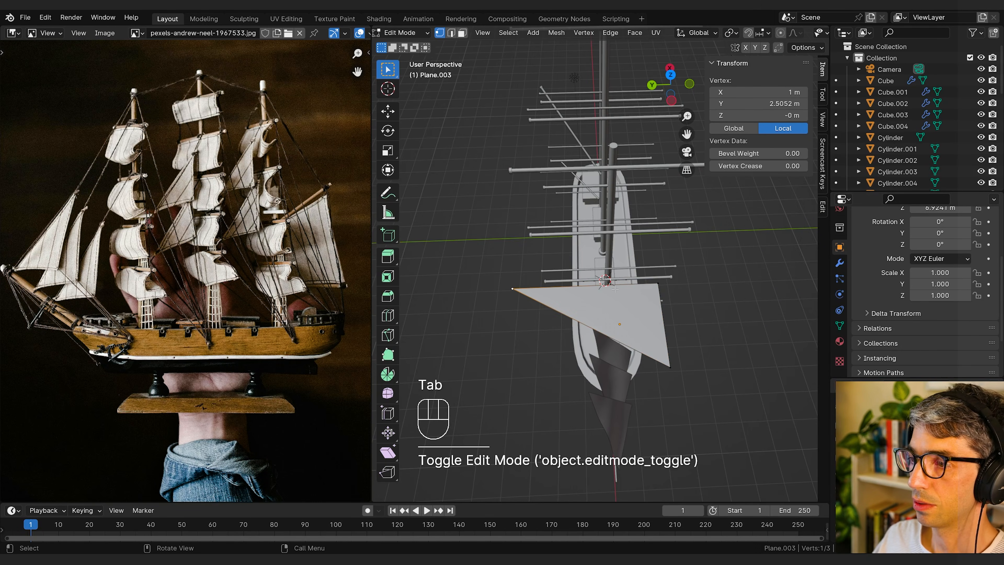
shift+click(673, 369)
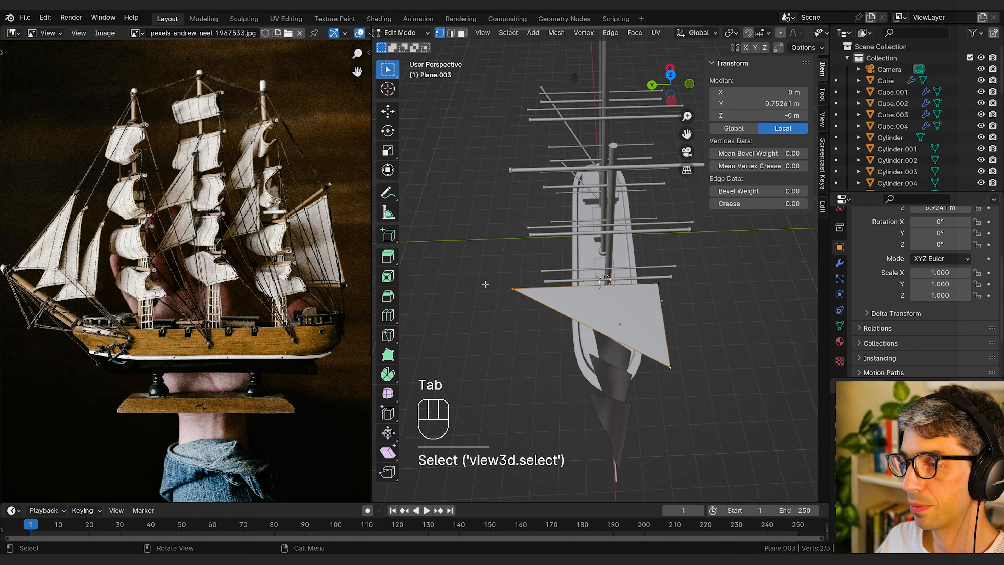
key(F3)
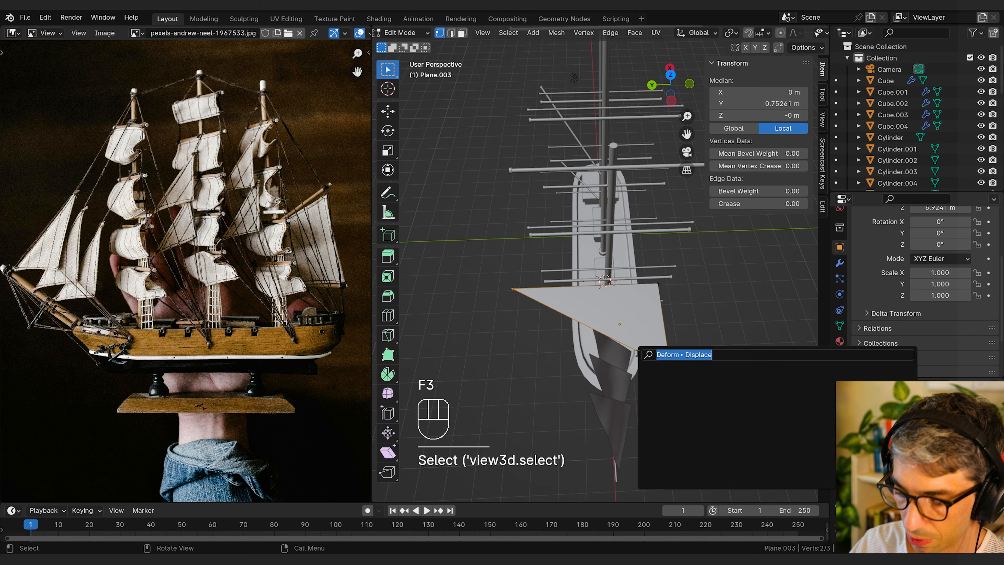
text(sub)
key(Return)
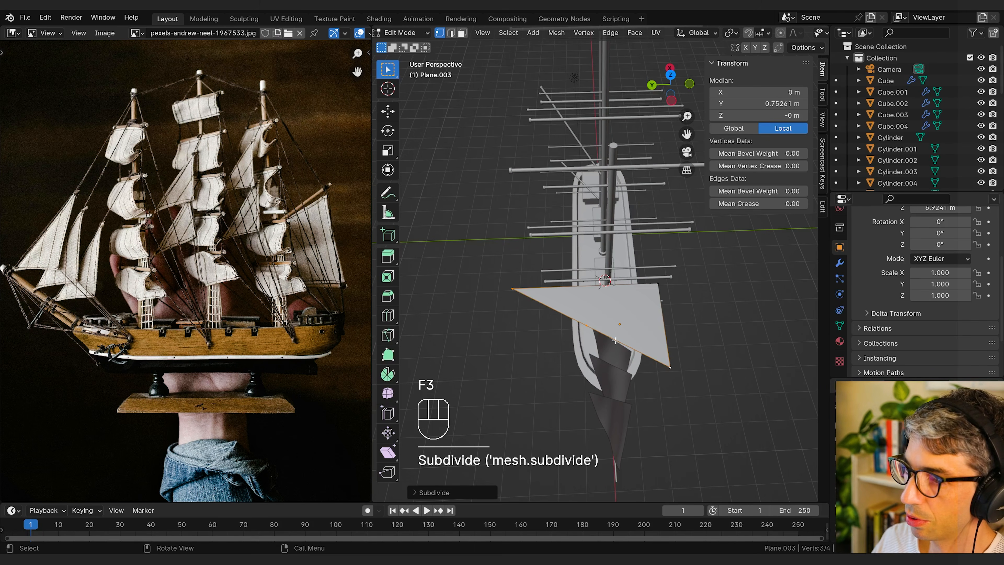
Step: Move the new middle vertex outward to about X −0.98 m and adjust it along Y to make the sail four-sided
click(590, 327)
middle_drag(589, 327, 634, 335)
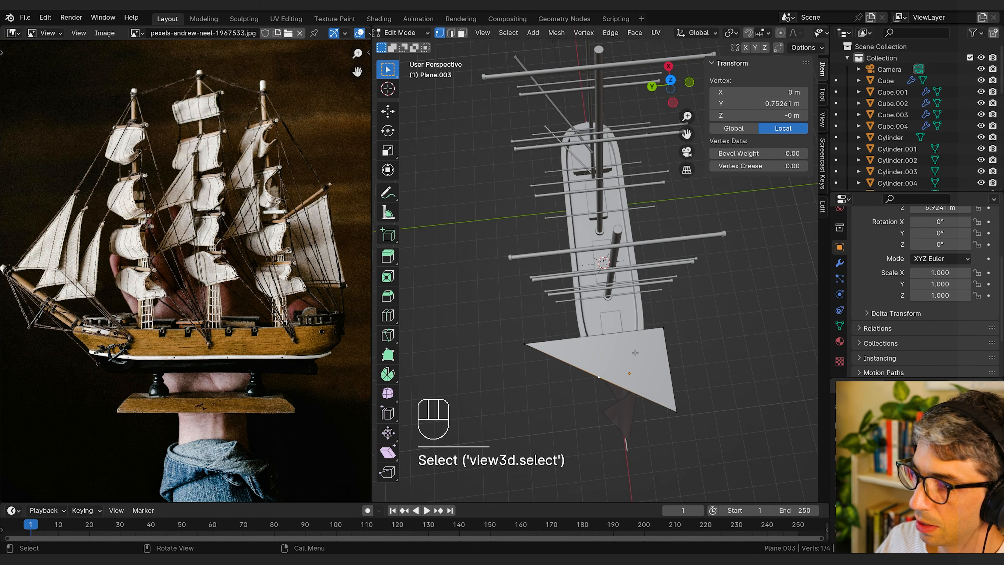
key(g)
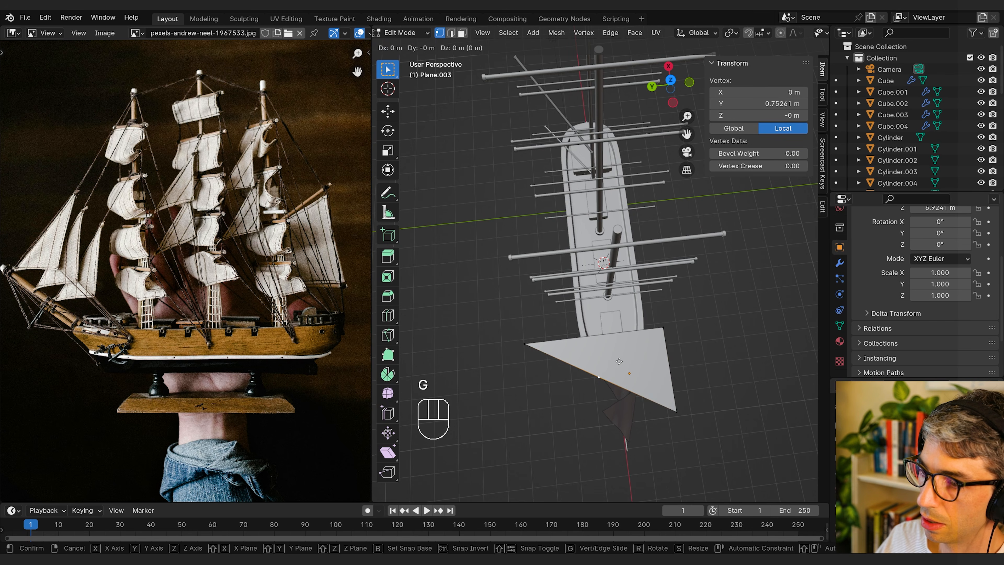
key(x)
click(602, 407)
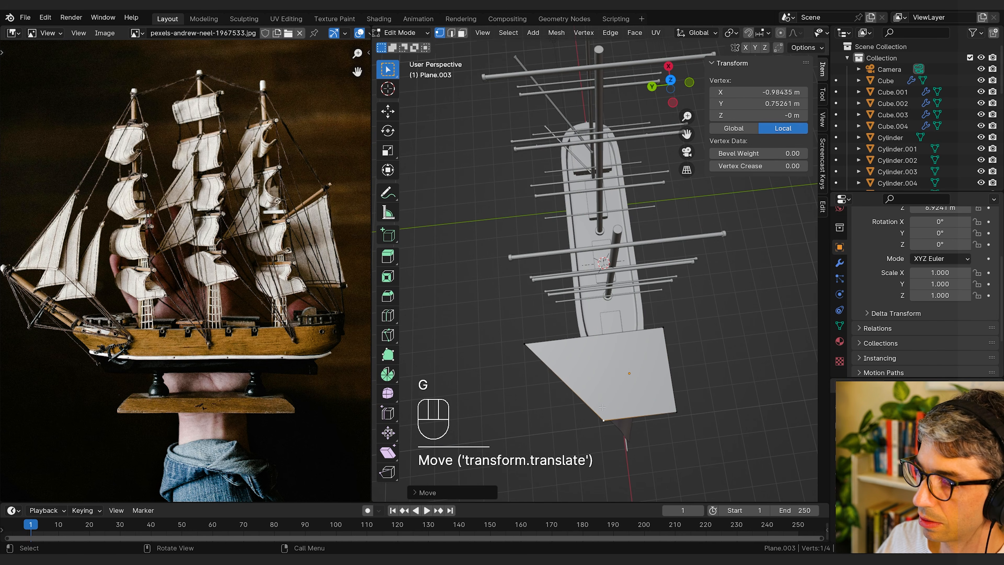
key(g)
key(y)
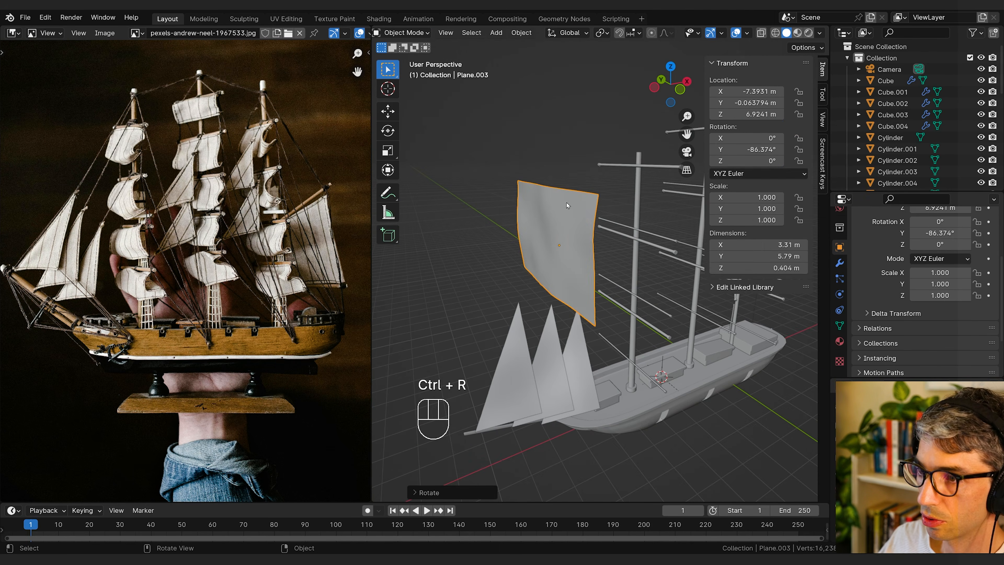
Step: Add six evenly spaced horizontal loop cuts across the four-sided sail
key(Tab)
key(ctrl+r)
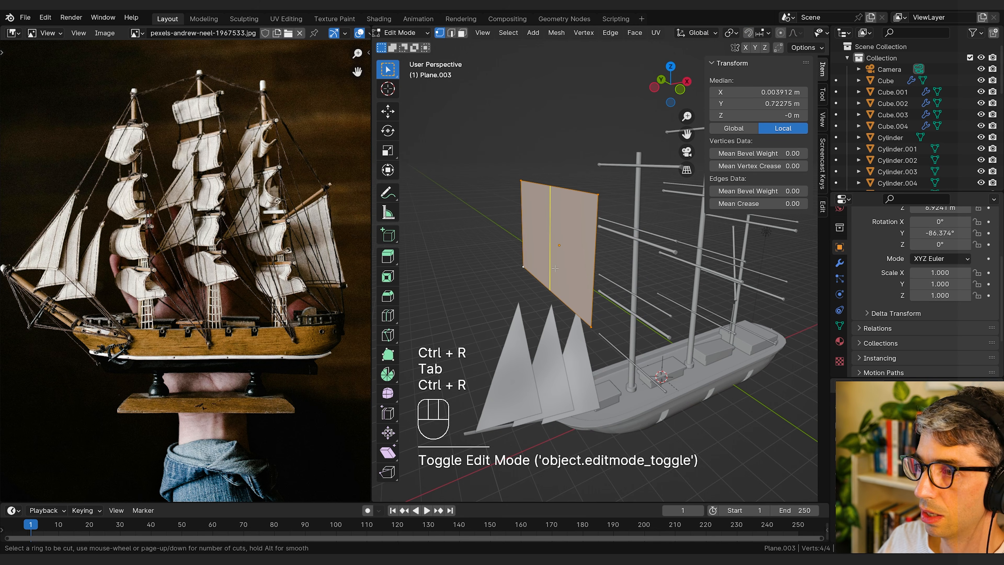
scroll(585, 273, up, 4)
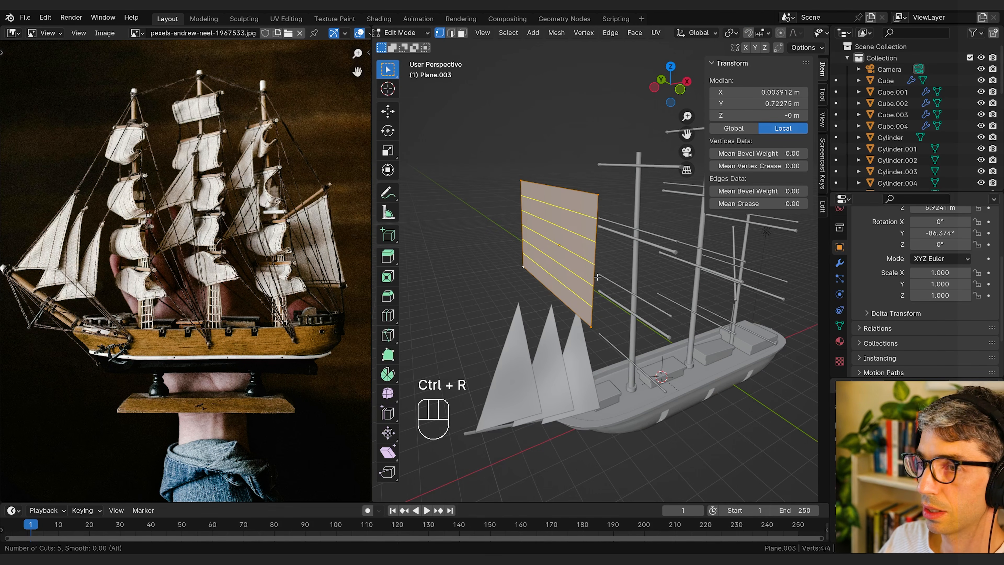
Step: Move the four-sided sail's top edge toward the mast along X and lower it along Z to curve the cloth
key(2)
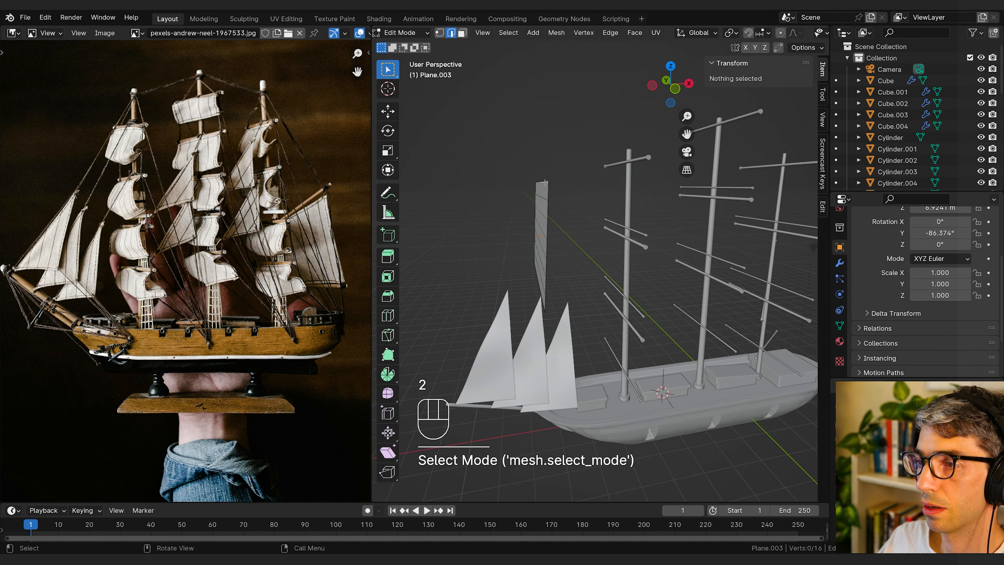
click(563, 185)
middle_drag(580, 187, 563, 189)
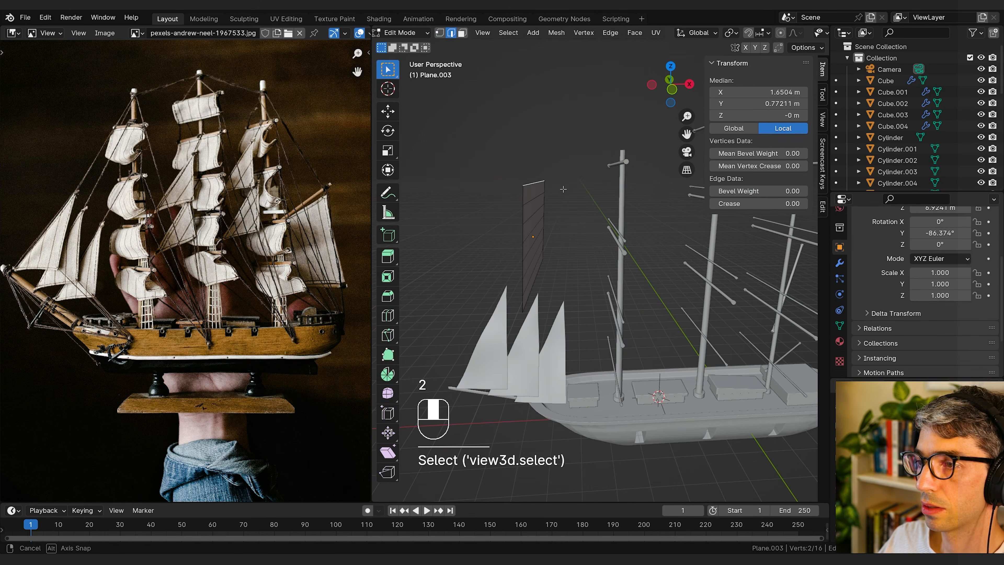
key(g)
key(x)
click(566, 190)
key(g)
key(g)
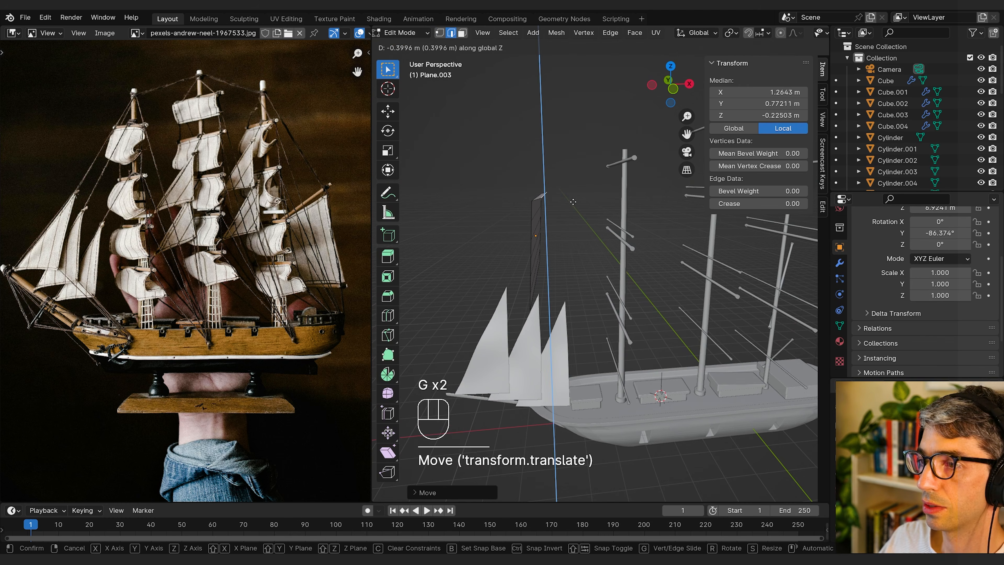
click(574, 209)
key(g)
key(z)
click(574, 213)
Step: Switch the four-sided sail's Subdivision Surface modifier from Simple to Catmull-Clark
key(Tab)
middle_drag(565, 211, 571, 234)
key(Tab)
alt+click(581, 216)
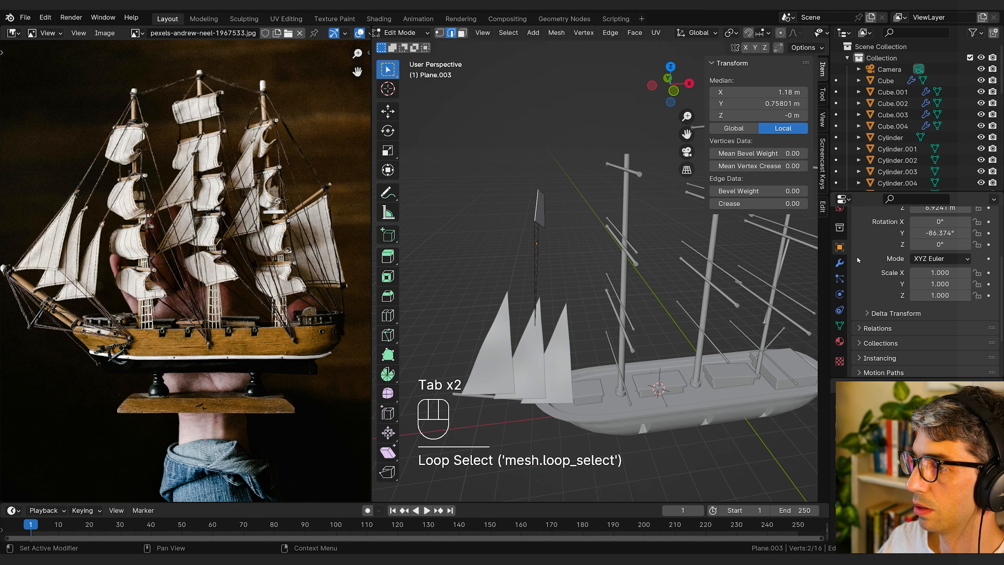
scroll(858, 260, down, 4)
click(840, 263)
click(860, 258)
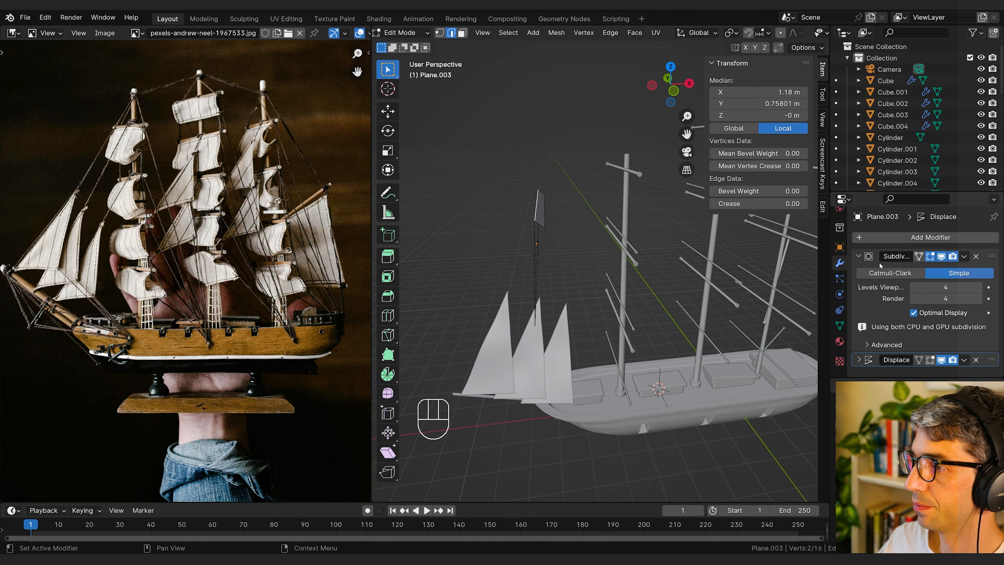
click(897, 273)
Step: Pull the sail's bottom edge toward the mast along X, and place the sail on the front mast at about X −4.88 m, Z 7.96 m
middle_drag(623, 259, 578, 276)
key(Tab)
key(Tab)
click(538, 273)
key(g)
key(x)
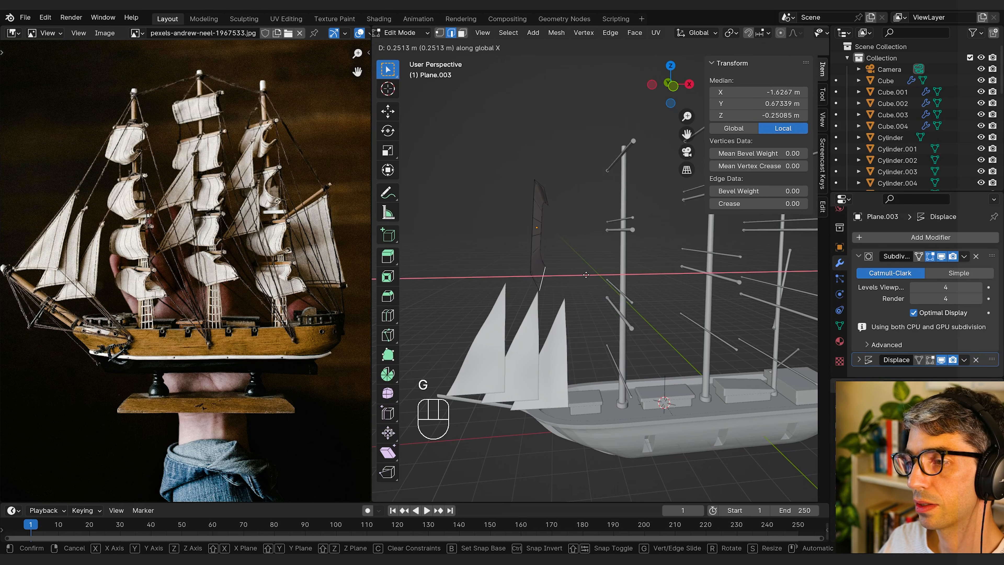
key(g)
key(g)
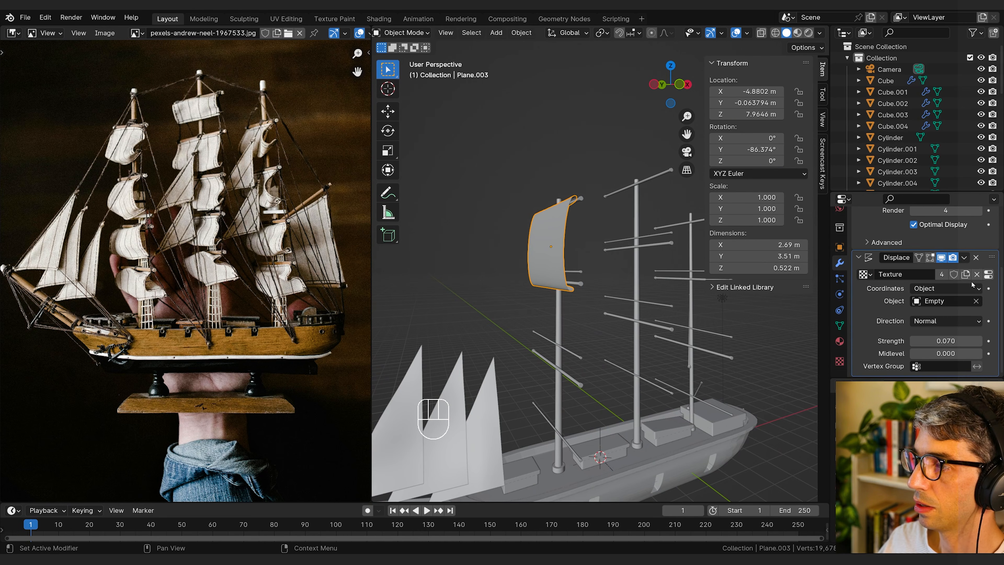
Step: Check the four-sided sail's displacement texture settings and give its Displace modifier its own copy of the texture
click(988, 274)
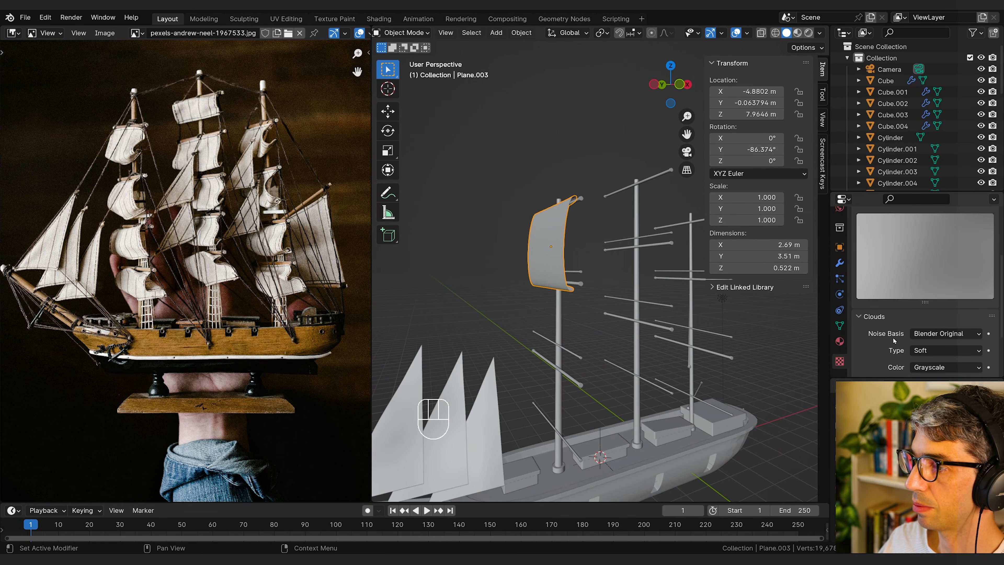
click(841, 263)
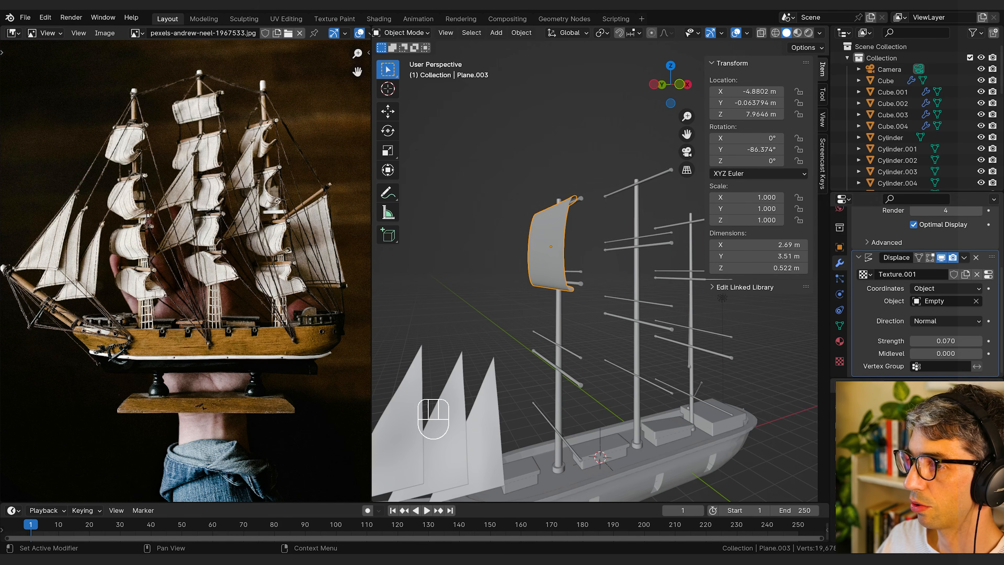
Step: Set the Clouds texture size to 4.00 for the four-sided sail's displacement
click(988, 275)
scroll(891, 341, down, 4)
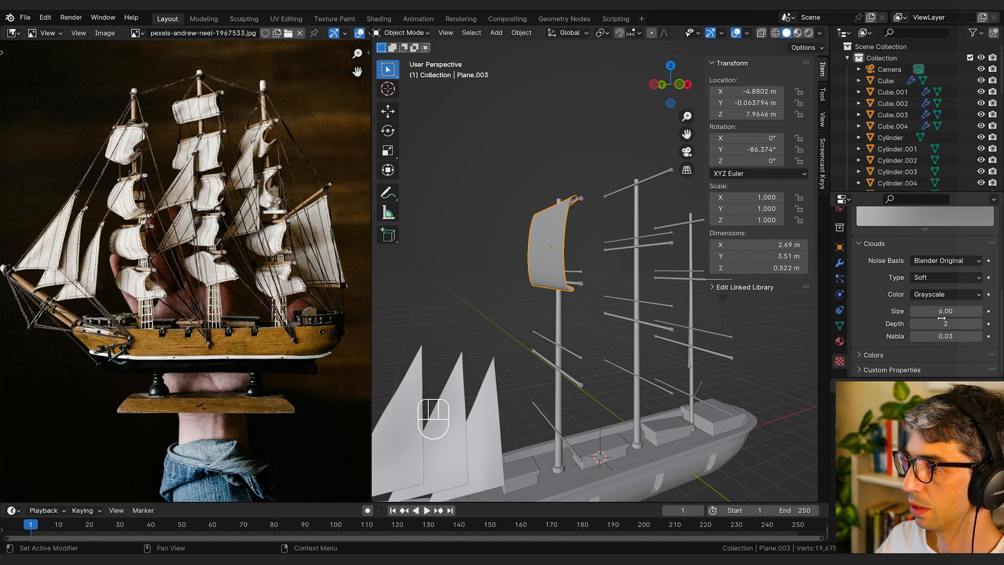
key(Return)
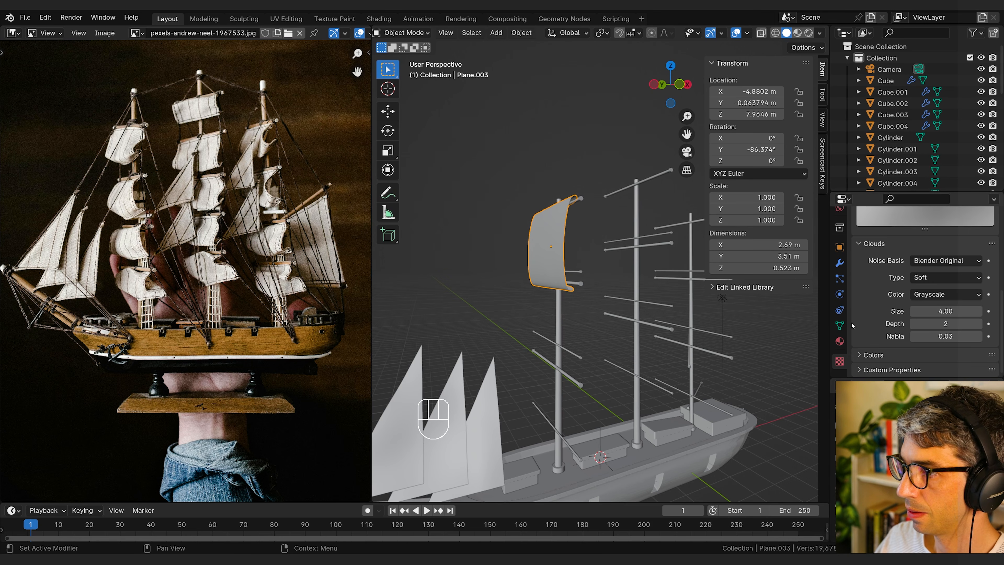
Step: Increase the four-sided sail's Displace strength to 0.900 with a midlevel of about 0.418
click(841, 263)
drag(934, 337, 967, 341)
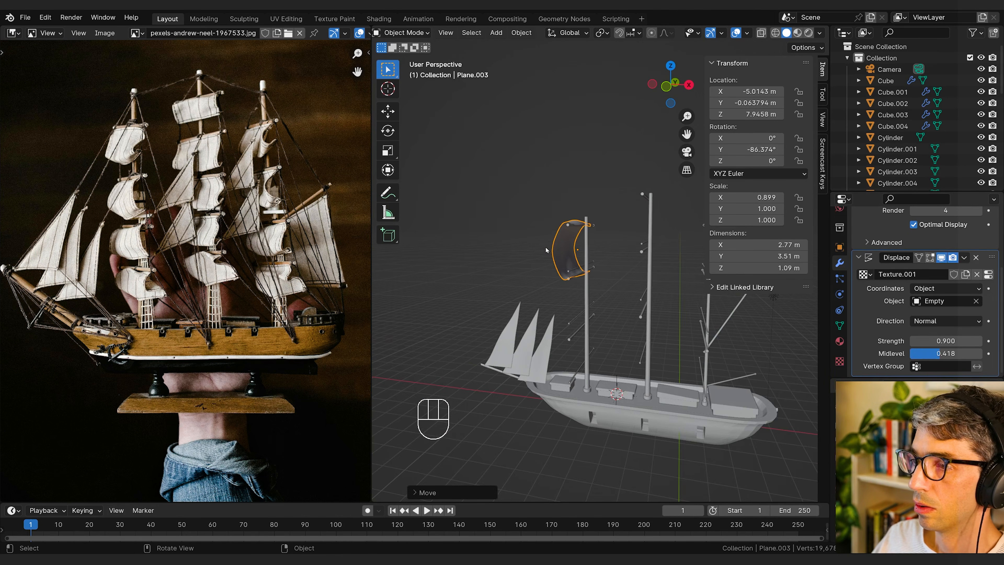
middle_drag(547, 250, 547, 262)
Step: Duplicate the front mast's sail and lower the copy about 2.3 m along Z, below the original
click(547, 263)
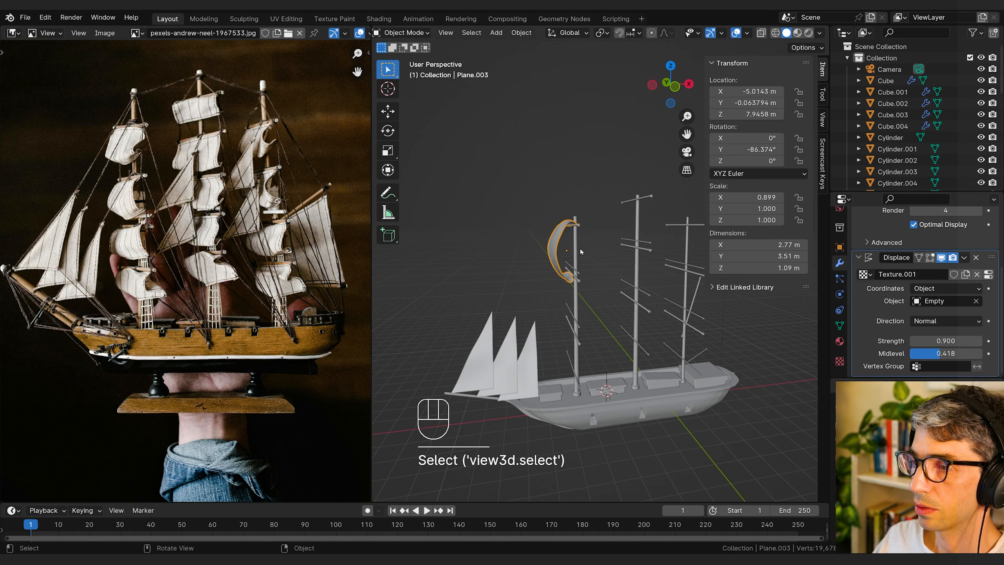
key(shift+d)
right_click(612, 250)
middle_drag(612, 250, 633, 250)
key(g)
key(z)
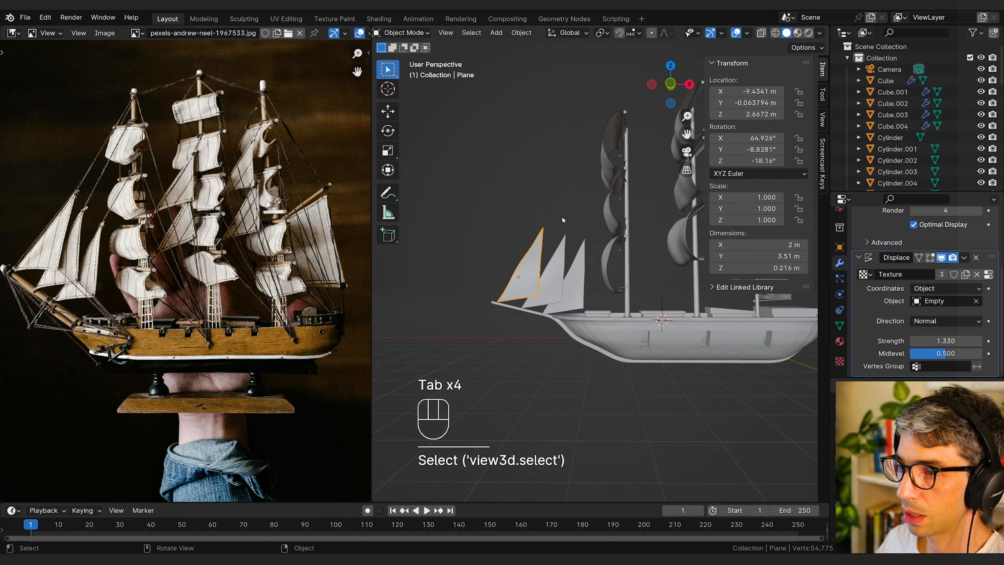
Step: Snap the 3D cursor to the top vertex of the foremost triangular bowsprit sail
key(Tab)
click(565, 220)
key(shift+s)
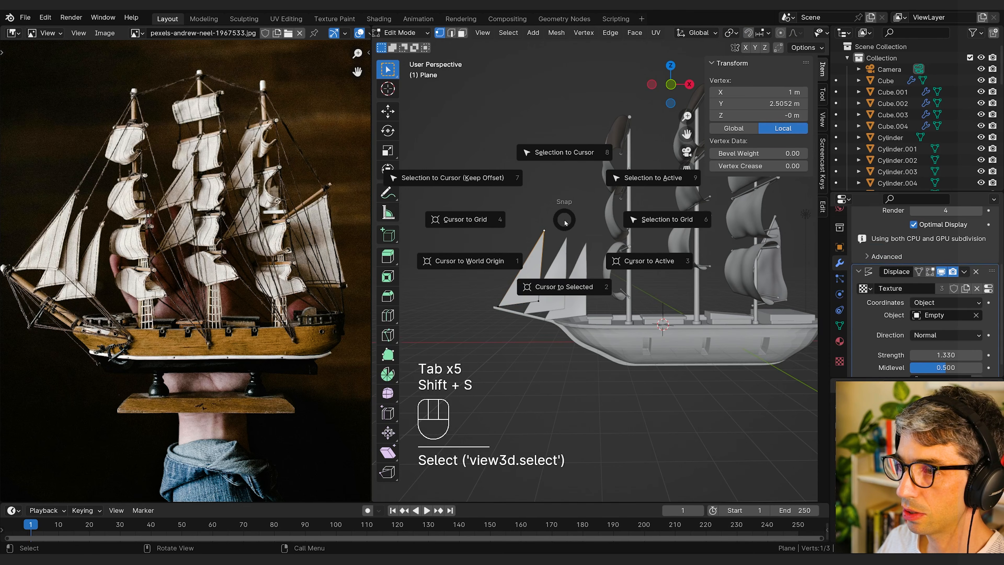
click(564, 277)
key(Tab)
Step: Add a NURBS path at the 3D cursor and delete all its control points except one end point
middle_drag(552, 240, 497, 233)
key(shift+a)
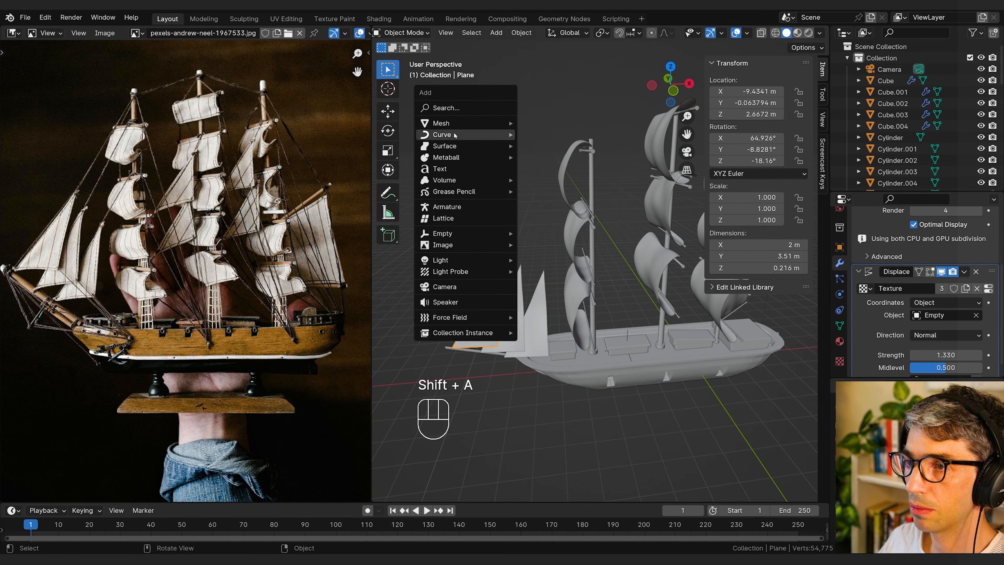
mouse_move(455, 135)
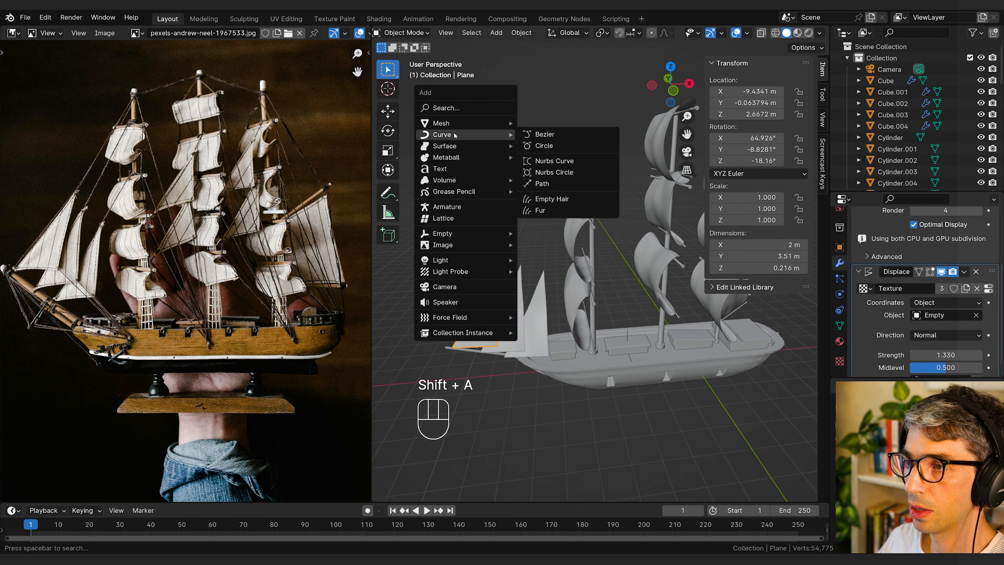
click(554, 185)
key(Tab)
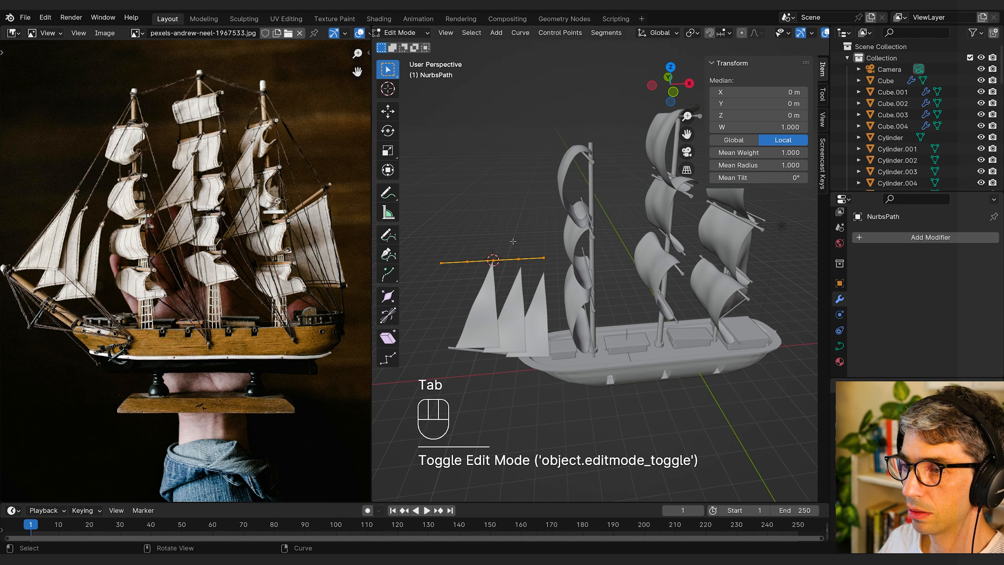
click(522, 253)
drag(559, 241, 463, 273)
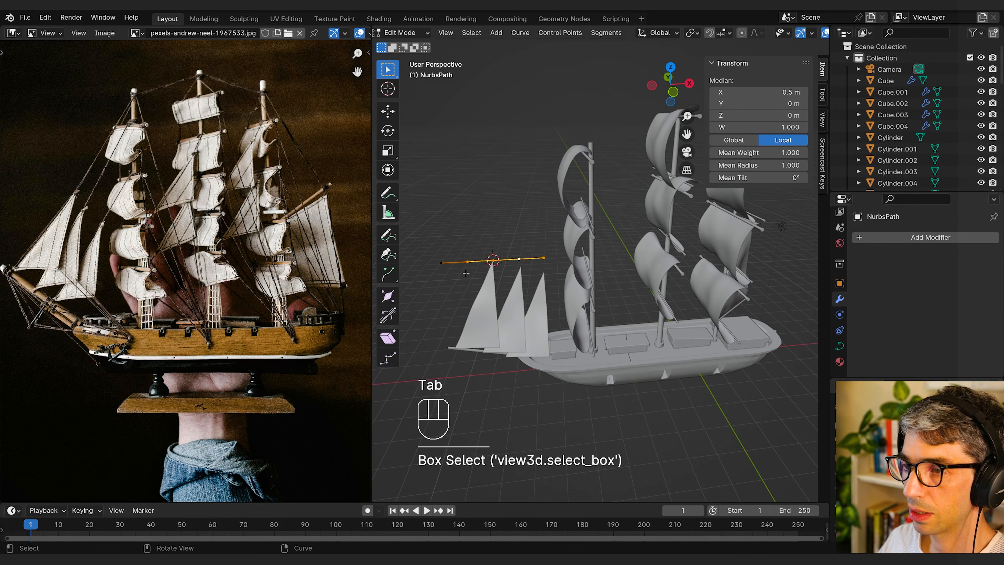
key(Delete)
click(466, 274)
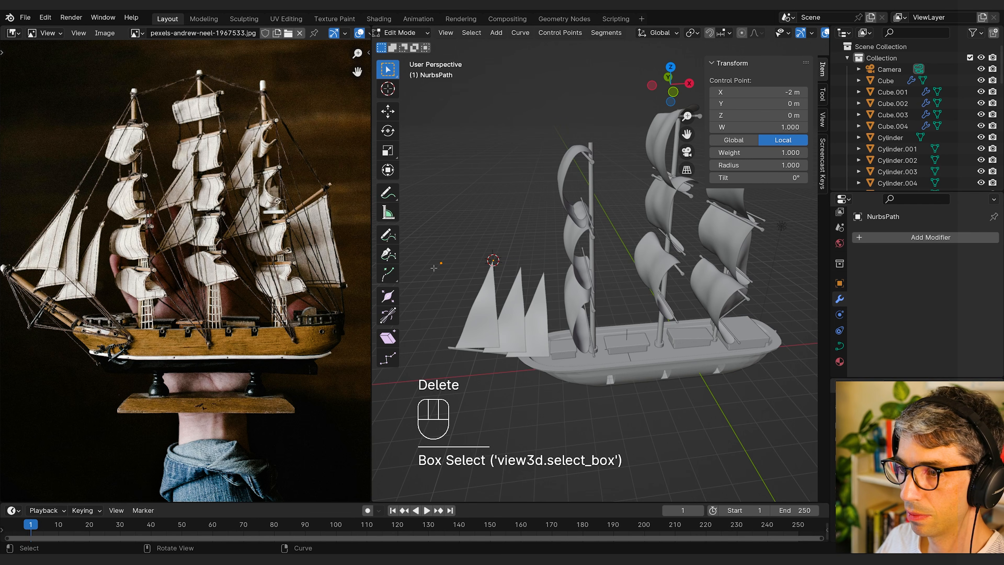
Step: Snap the remaining control point to the triangular sail's tip and extrude a new point upward toward the front mast
key(shift+s)
click(439, 205)
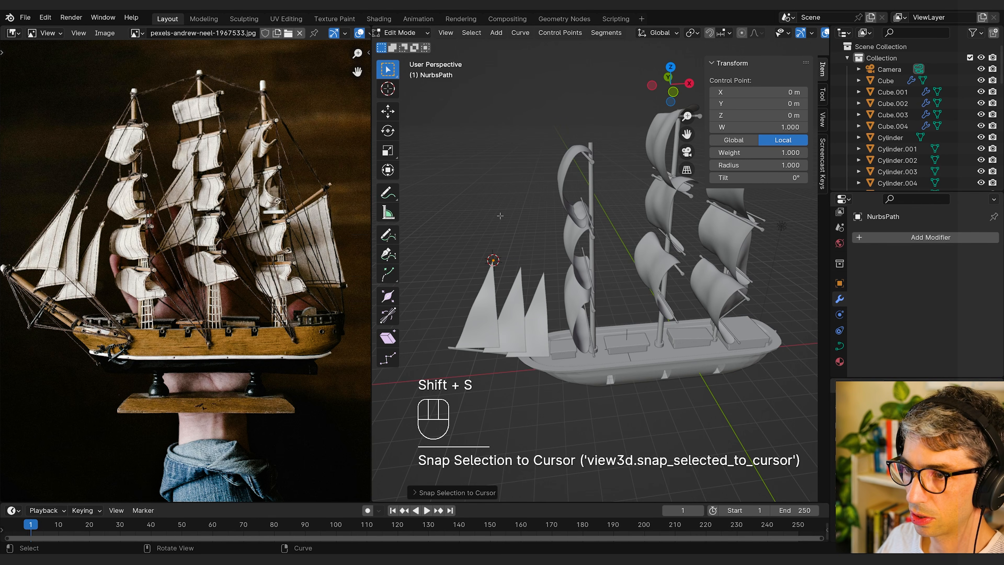
middle_drag(513, 243, 522, 251)
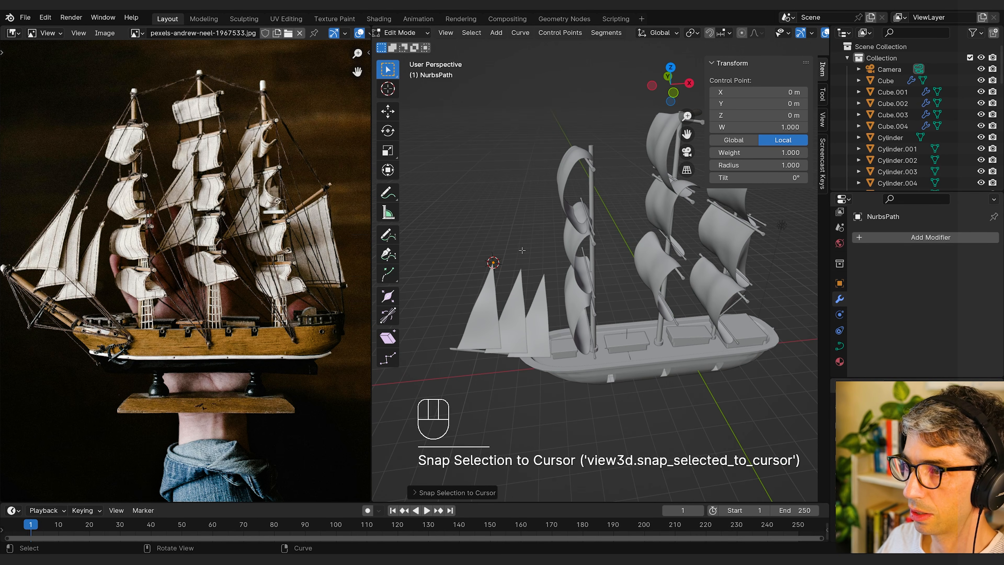
key(e)
click(540, 168)
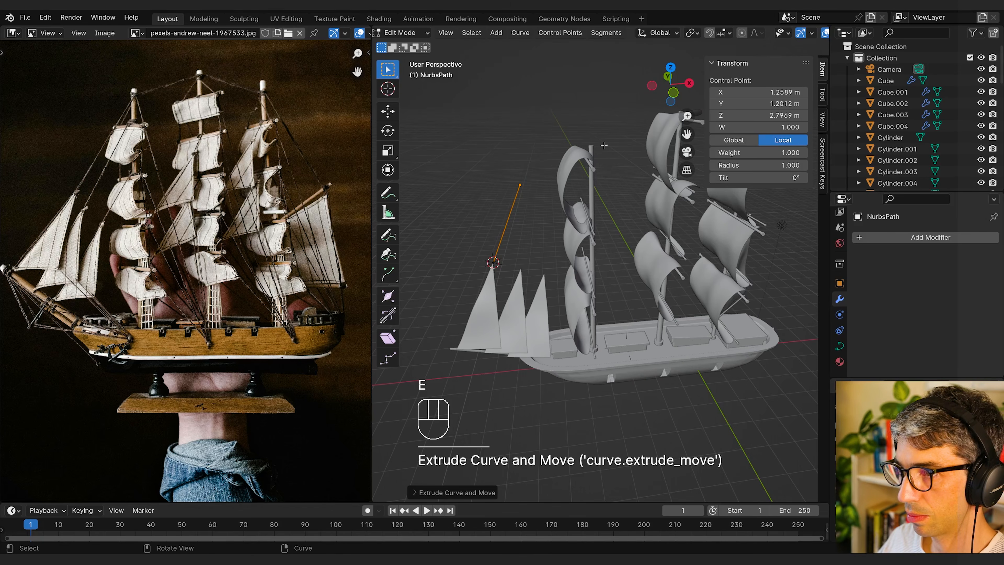
Step: Snap the 3D cursor to a vertex at the top of the front mast
key(Tab)
click(594, 150)
middle_drag(594, 150, 591, 181)
key(Tab)
click(605, 212)
key(shift+s)
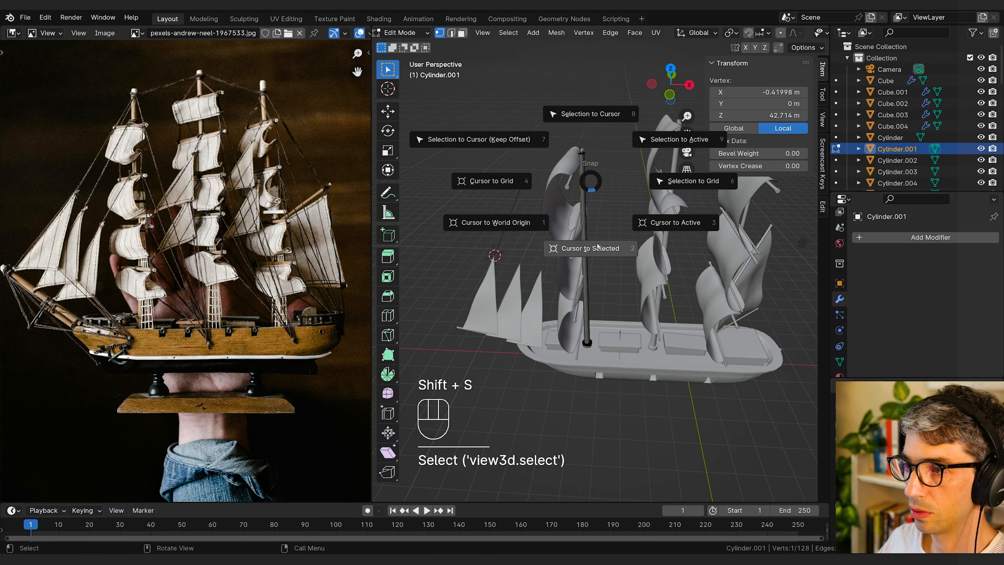
click(595, 238)
middle_drag(595, 237, 524, 179)
key(Tab)
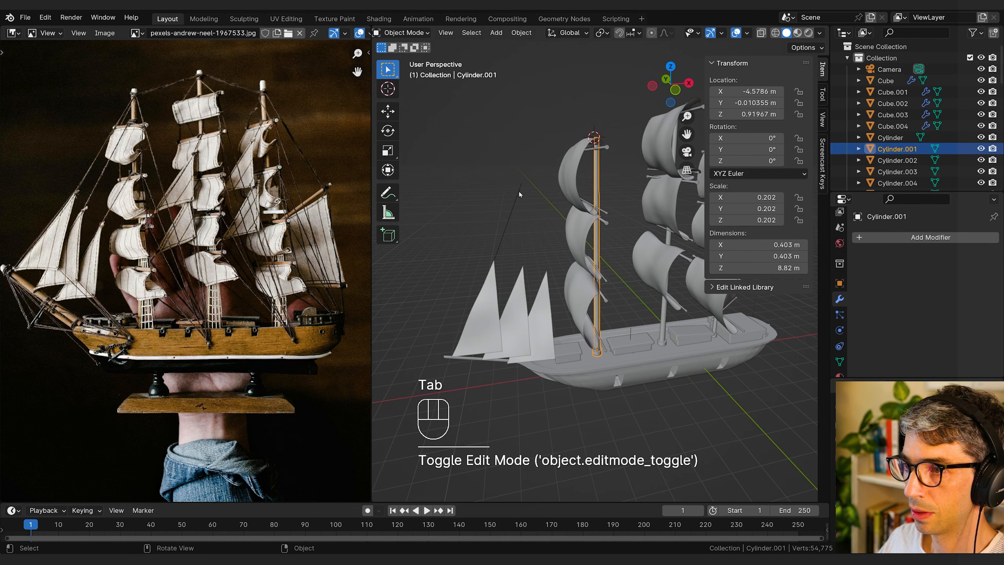
Step: Snap the rope curve's extruded end point to the 3D cursor at the front mast's top
click(518, 191)
key(Tab)
drag(532, 180, 514, 192)
key(shift+s)
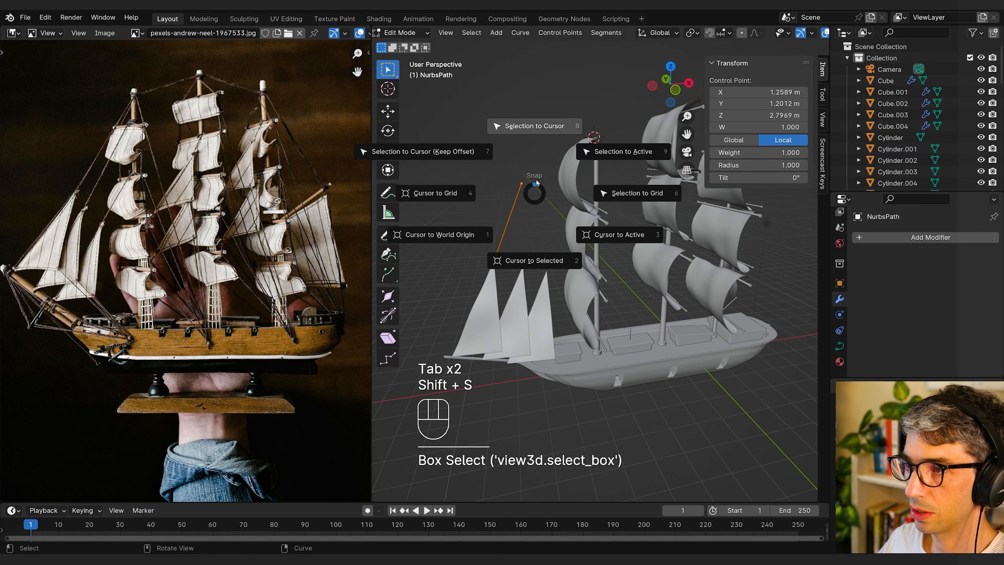
click(534, 127)
Step: Continue the rope curve across the mast tops and place its end point at the rear mast's top
middle_drag(535, 127, 665, 99)
key(g)
key(g)
click(629, 155)
shift+middle_drag(641, 158, 574, 150)
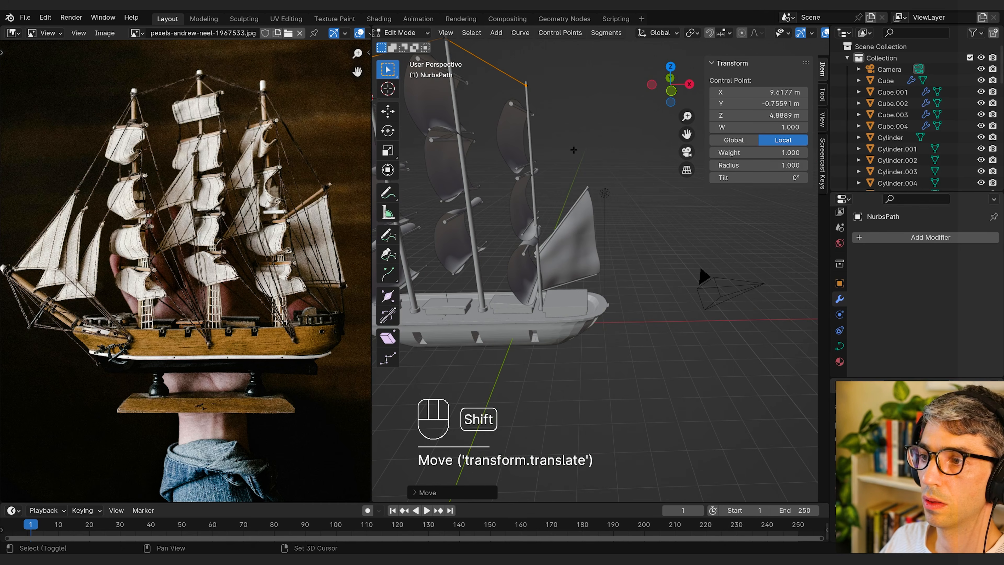
Step: Extrude the rope from the rear mast's top down to the outer end of the rear sail's lower boom
key(e)
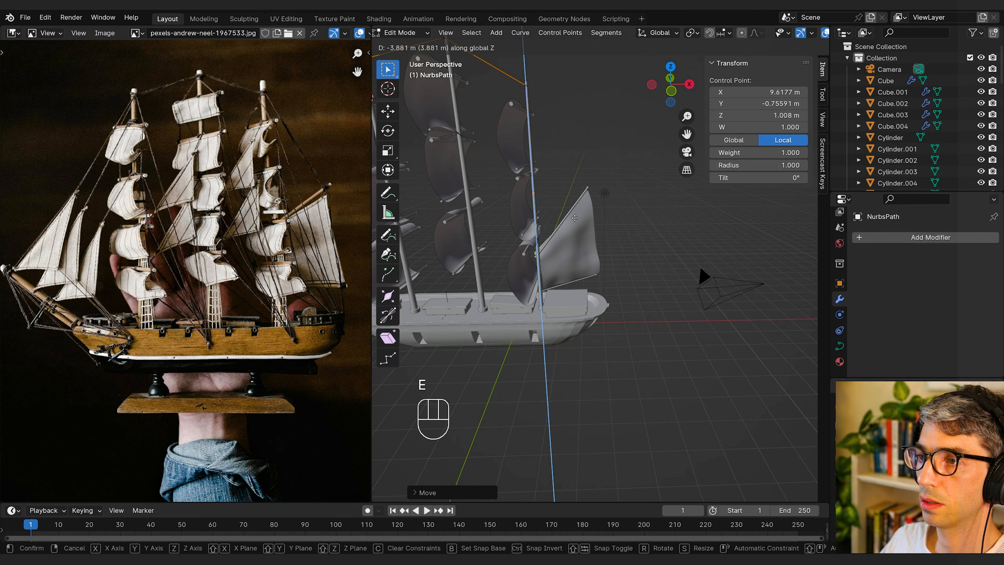
click(574, 218)
key(g)
click(575, 218)
key(g)
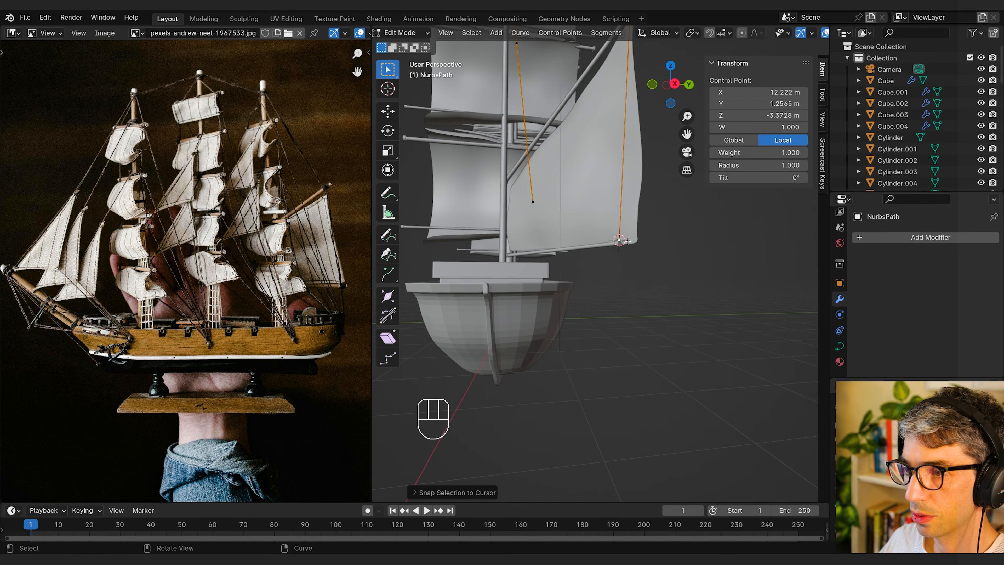
Step: Snap the 3D cursor to the hull vertex at the top of the stern's centre beam
key(Tab)
click(506, 287)
key(Tab)
middle_drag(505, 287, 516, 302)
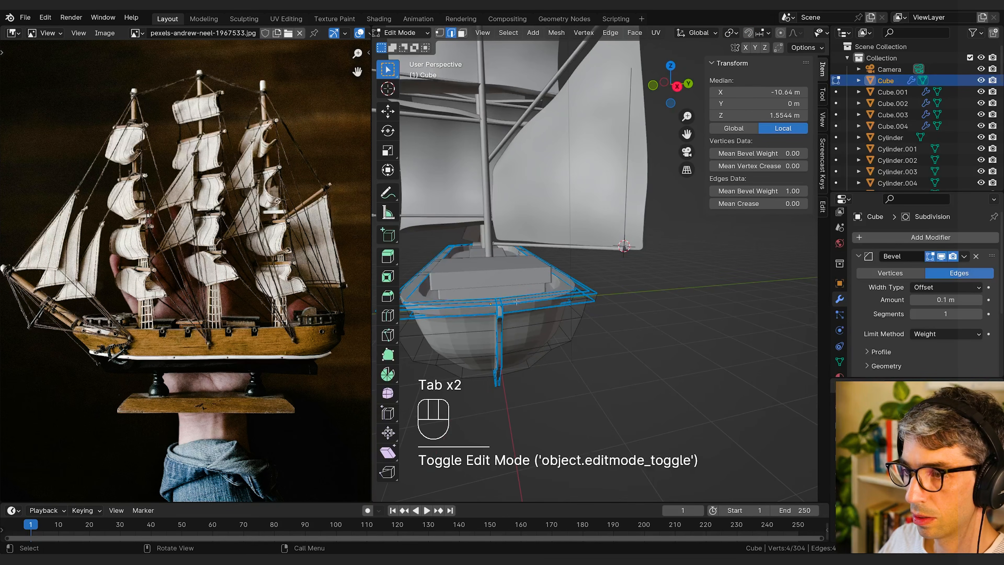
key(1)
click(502, 306)
key(shift+s)
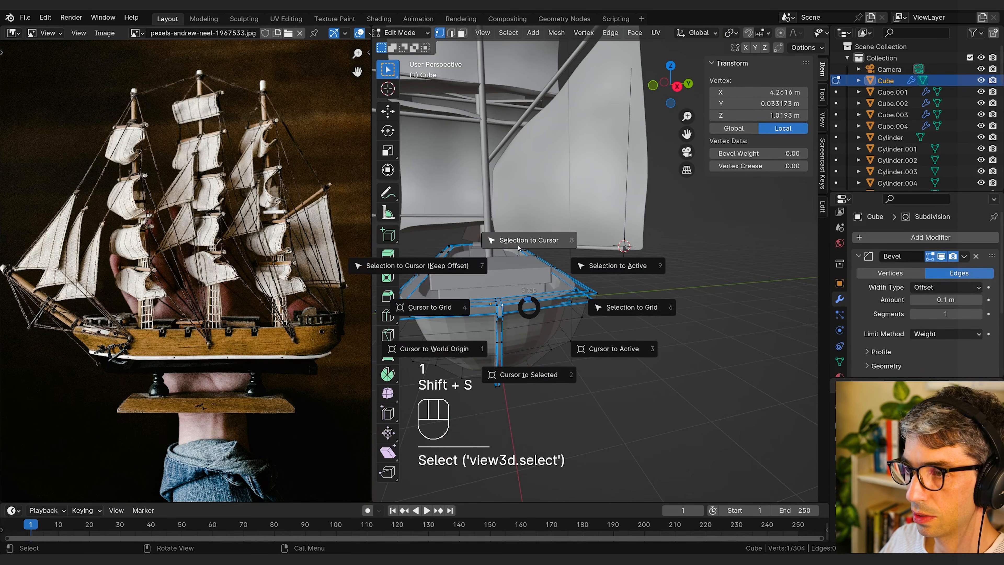
click(529, 361)
key(Tab)
Step: Extrude the rope's end point from the rear boom and snap it to the 3D cursor at the stern
click(626, 245)
key(Tab)
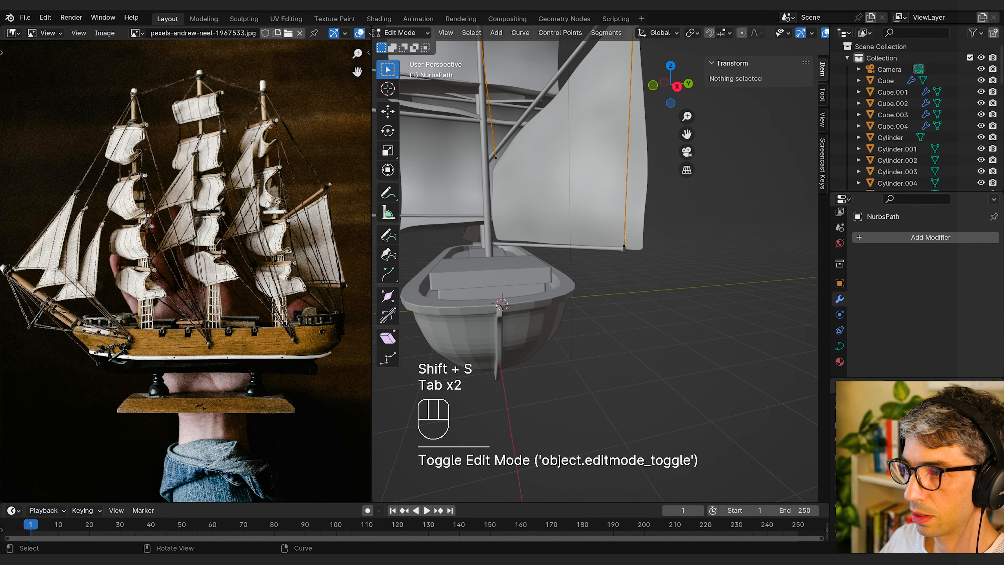
click(622, 249)
key(e)
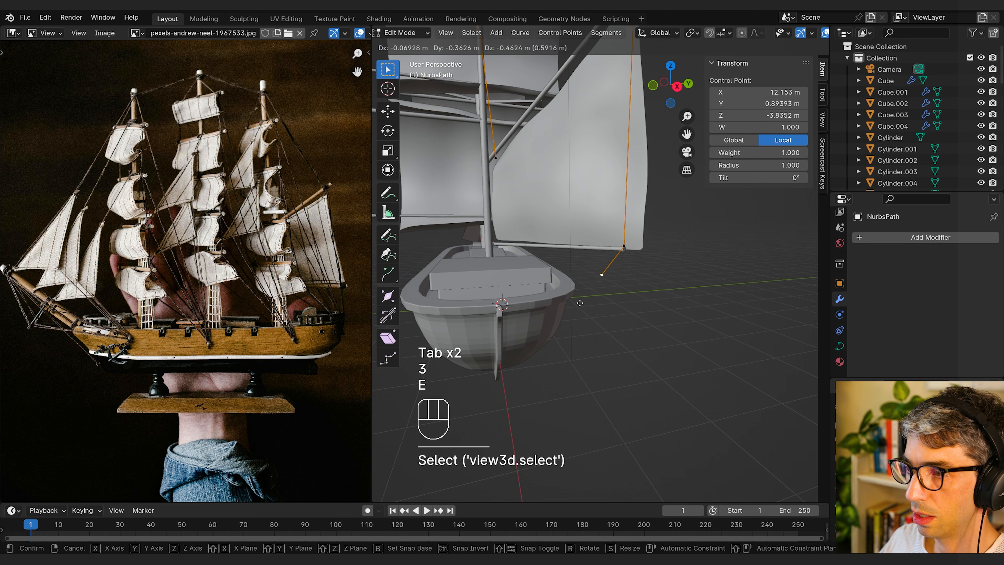
click(578, 303)
key(shift+s)
click(624, 244)
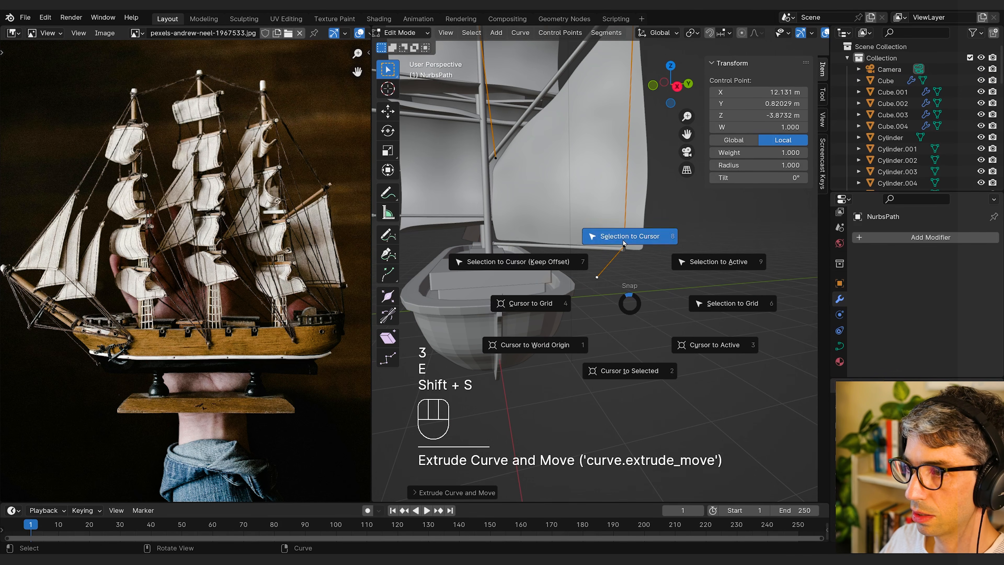
scroll(609, 257, down, 1)
middle_drag(593, 265, 552, 303)
key(Tab)
Step: Add a plane mesh and rotate it 90° about X to stand upright
scroll(479, 313, down, 2)
scroll(641, 306, down, 3)
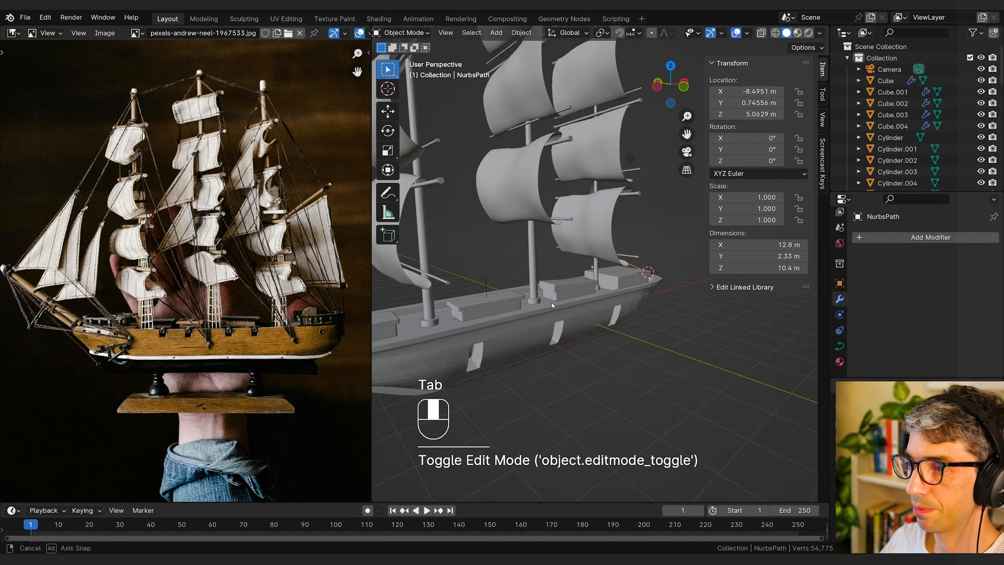
key(shift+a)
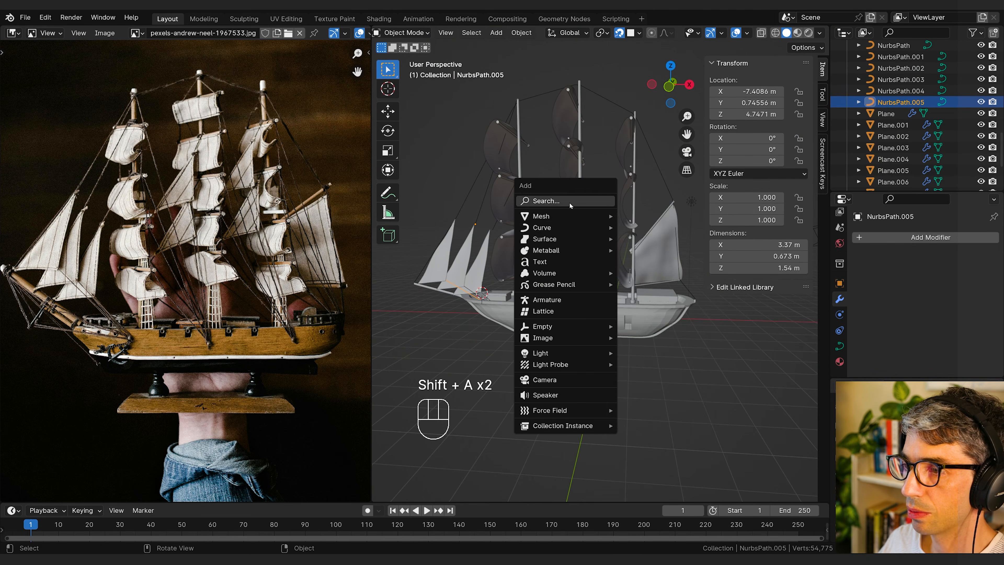
mouse_move(569, 218)
click(671, 216)
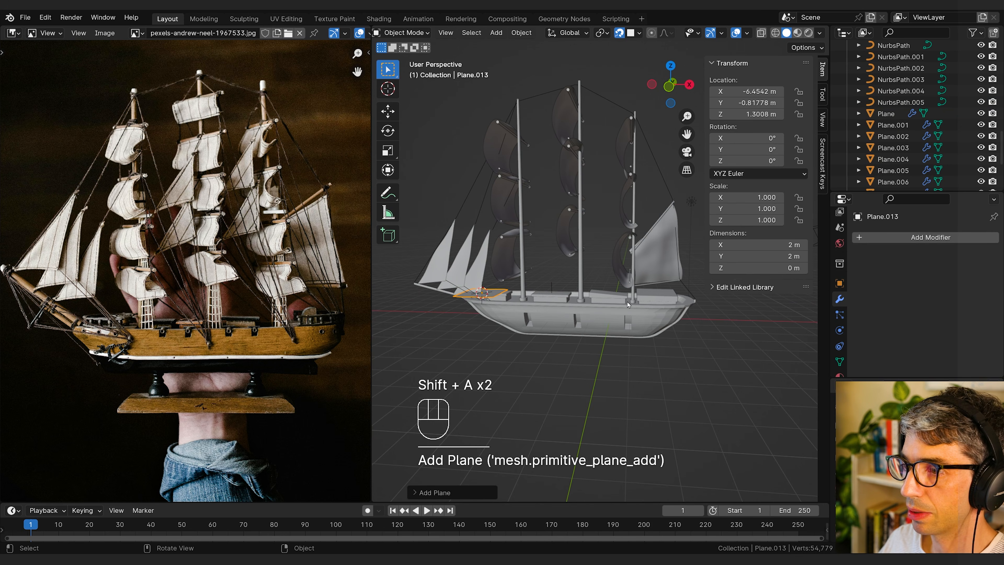
text(rx90)
key(Return)
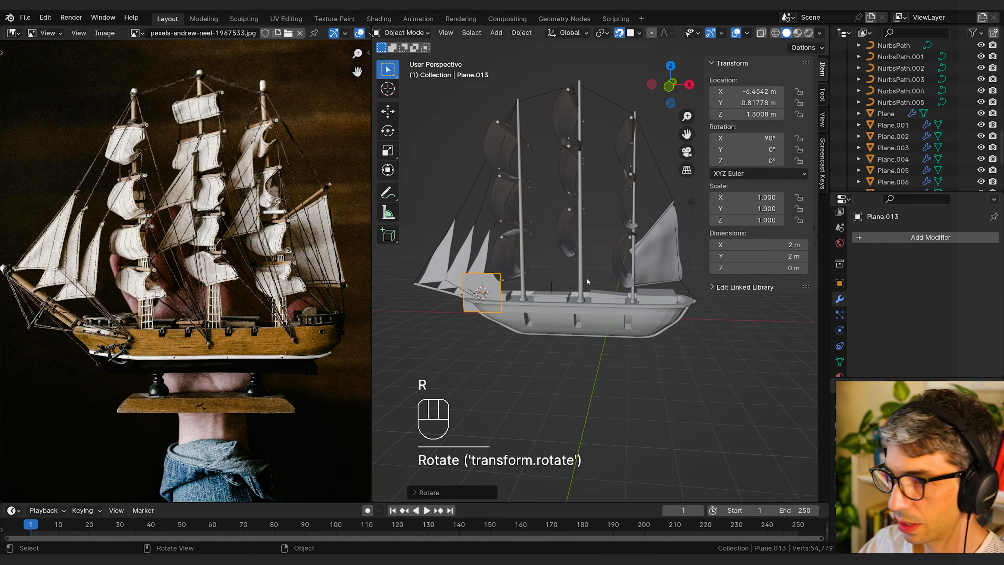
Step: Move the upright plane along X and Z to the middle mast's base, at about X −1.55 m, Z 2.21 m
key(g)
key(x)
click(598, 304)
key(g)
key(z)
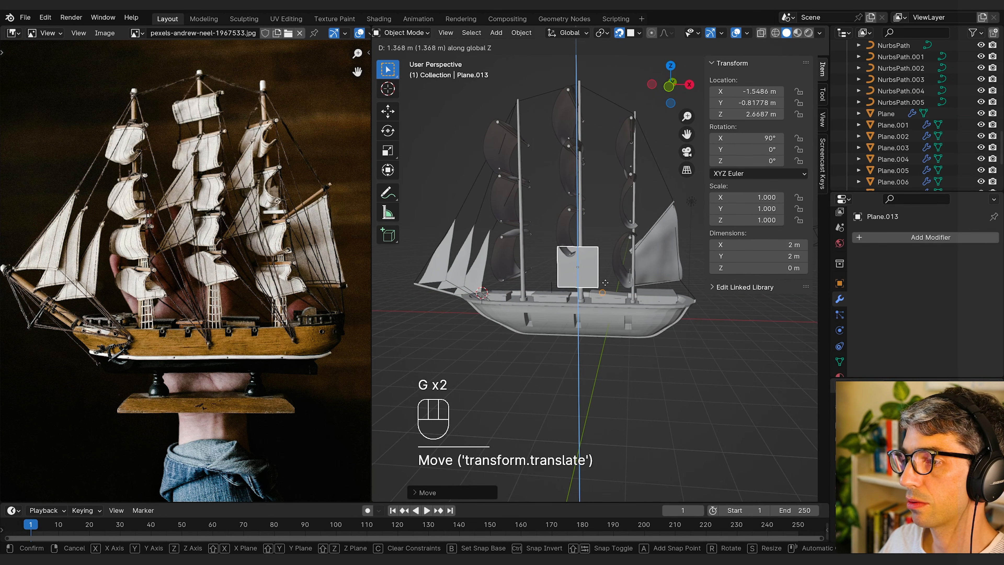
click(600, 286)
Step: Raise the plane's top edge about 7.7 m along Z, close to the top of the middle mast
middle_drag(648, 247, 622, 250)
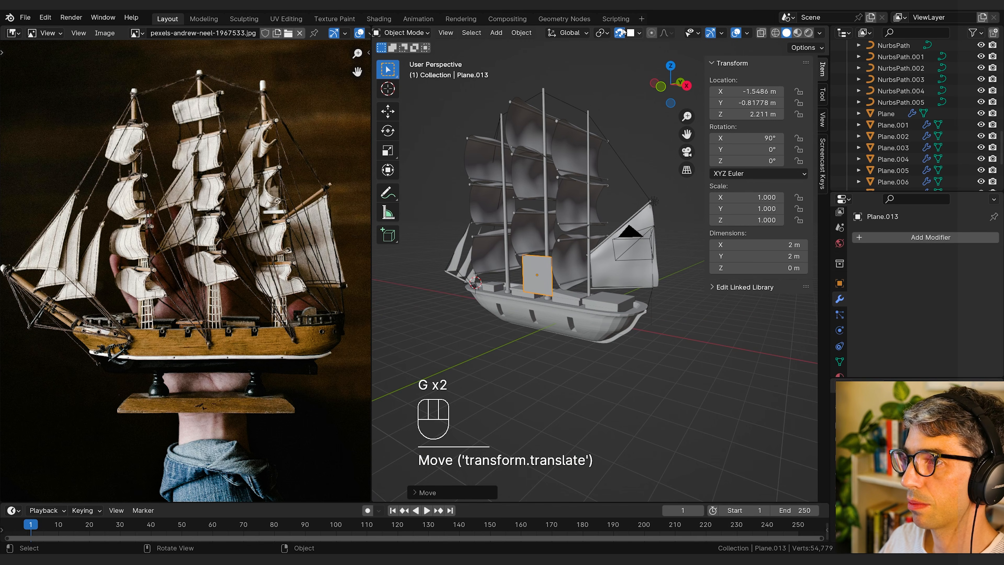
middle_drag(629, 56, 636, 250)
key(Tab)
key(2)
click(595, 253)
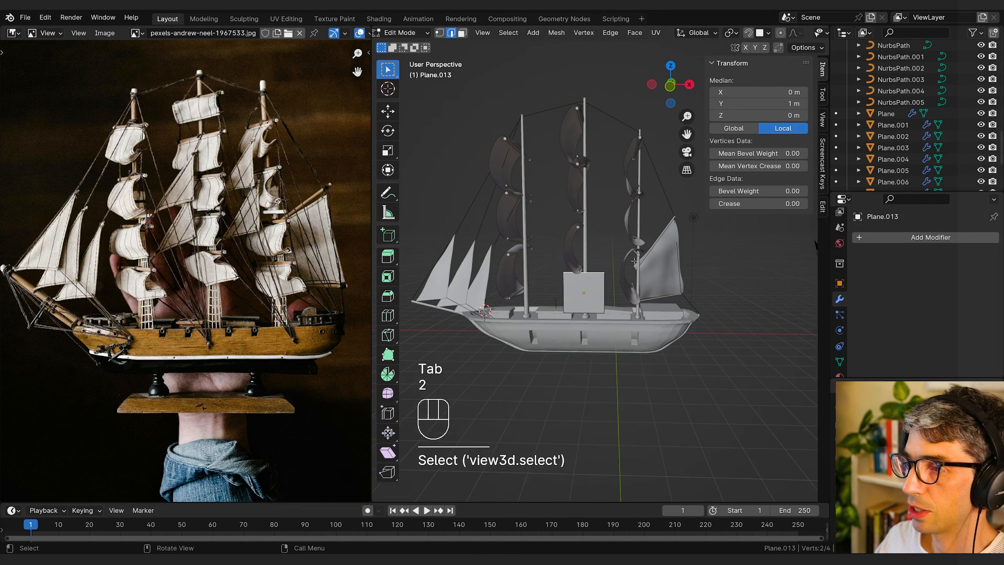
key(g)
key(z)
click(635, 106)
Step: Narrow the plane's top edge along X and move it in toward the middle mast so the strip leans against it
key(s)
key(x)
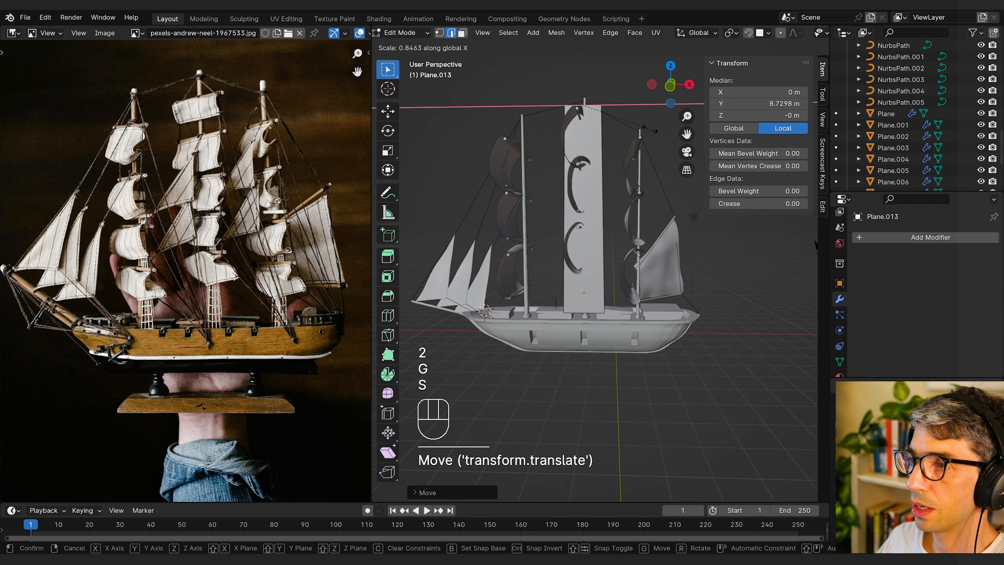
click(586, 114)
middle_drag(588, 119, 574, 129)
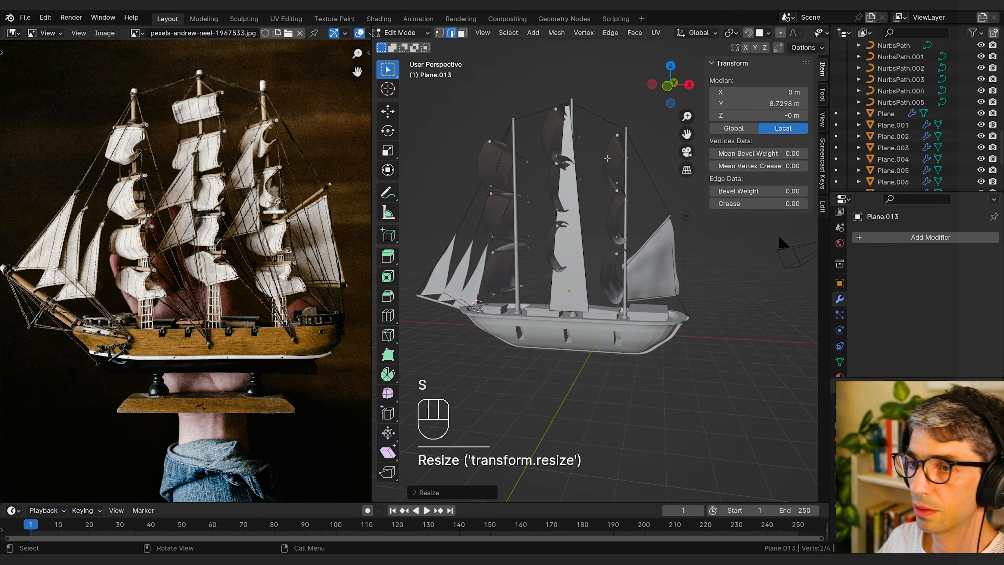
mouse_move(629, 241)
middle_down()
mouse_move(617, 255)
mouse_move(615, 245)
middle_up()
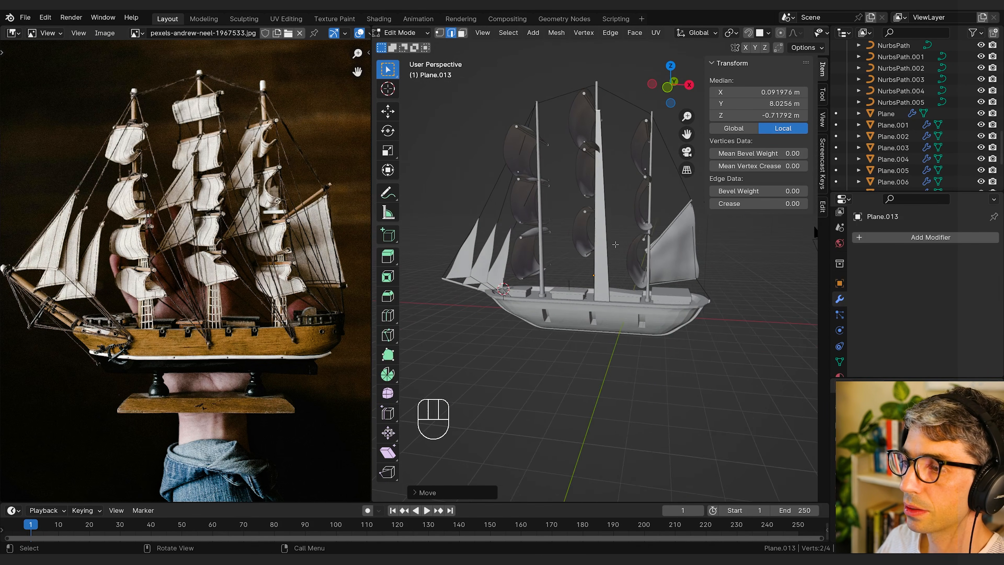
scroll(615, 244, up, 3)
shift+middle_drag(619, 176, 624, 223)
scroll(623, 222, down, 3)
Step: Divide the upright ladder strip crosswise with 30 evenly spaced loop cuts
key(ctrl+r)
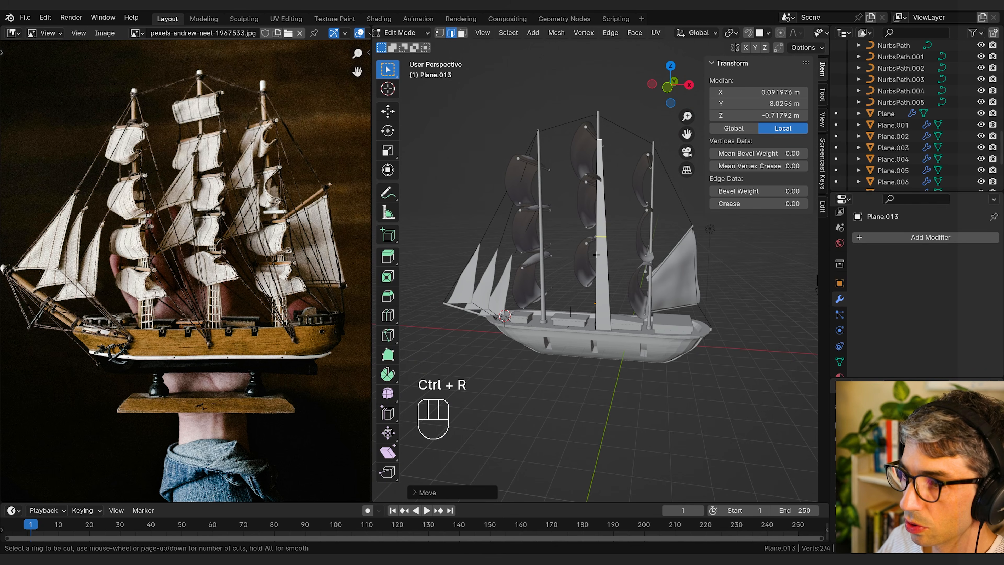
scroll(603, 250, up, 4)
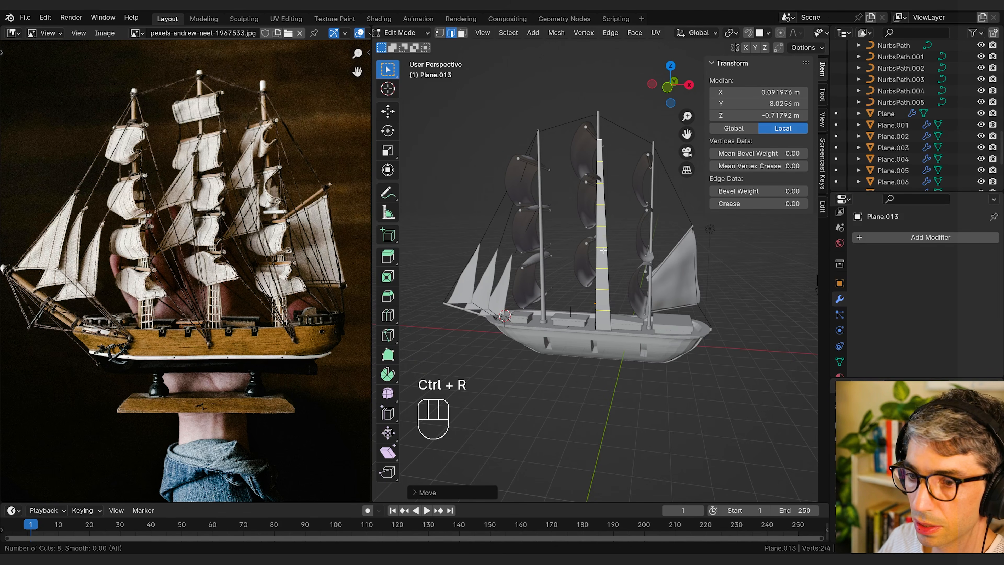
scroll(604, 250, up, 6)
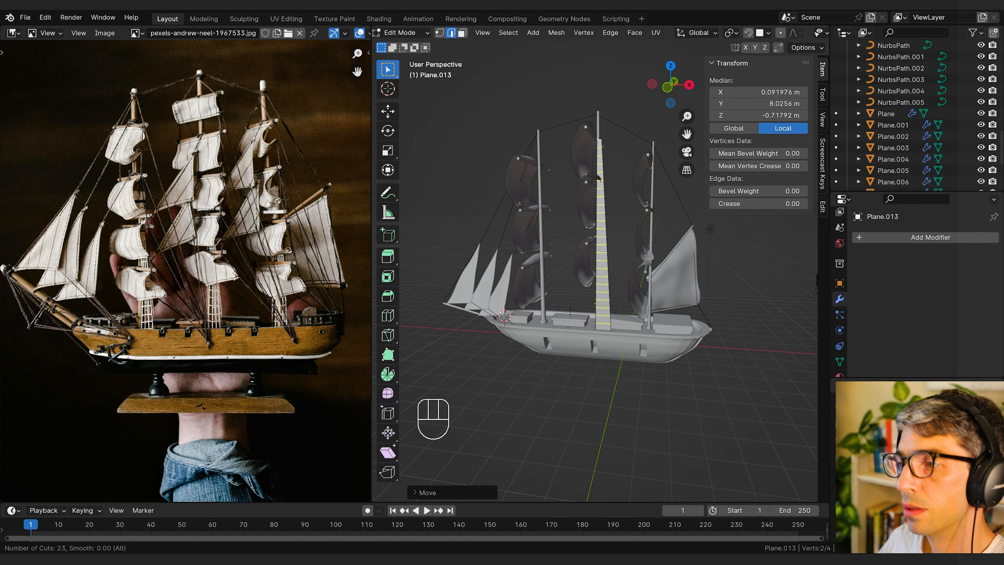
scroll(603, 251, up, 4)
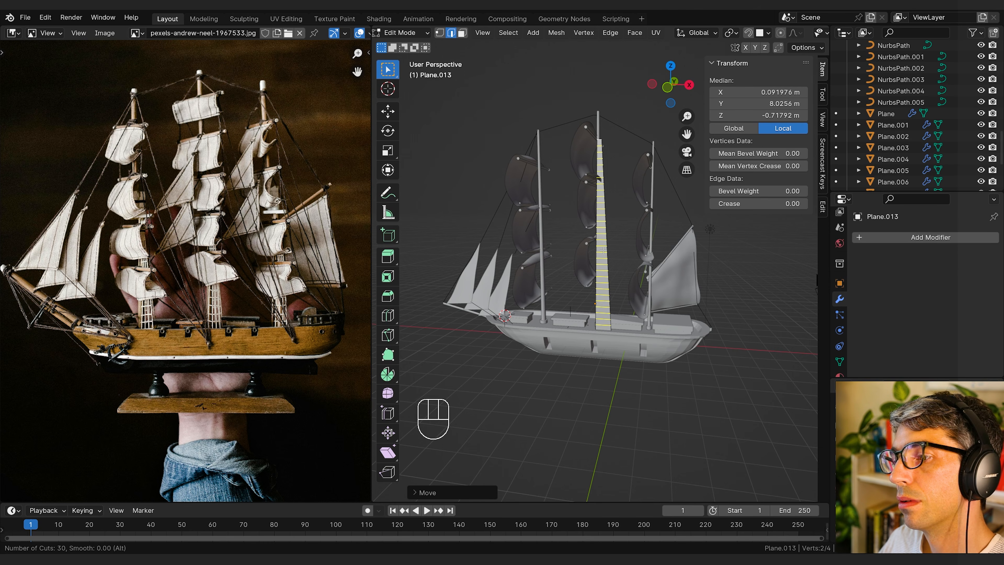
click(603, 250)
click(603, 250)
Step: Add three evenly spaced lengthwise loop cuts to the ladder strip
key(ctrl+r)
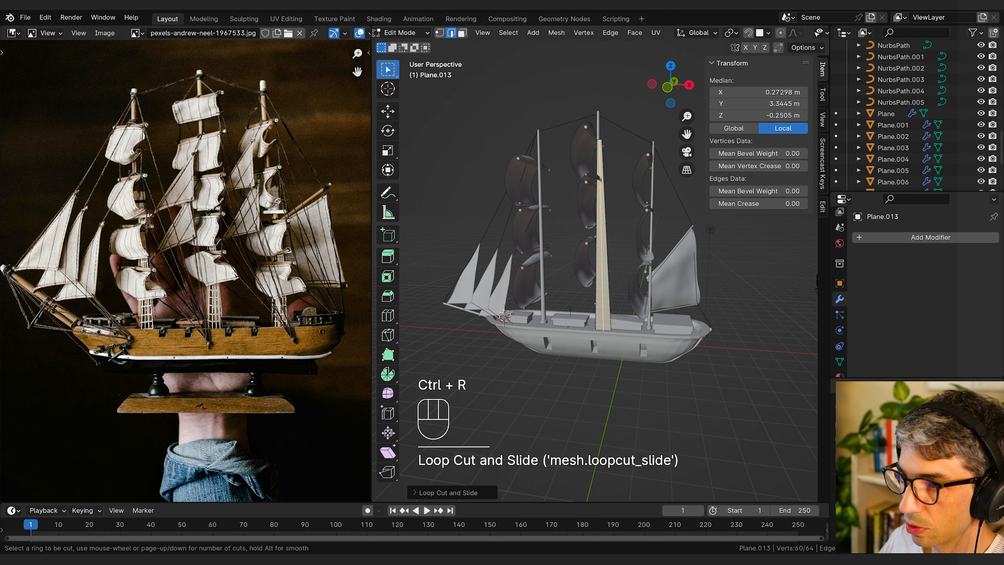
scroll(603, 250, up, 6)
scroll(603, 249, down, 2)
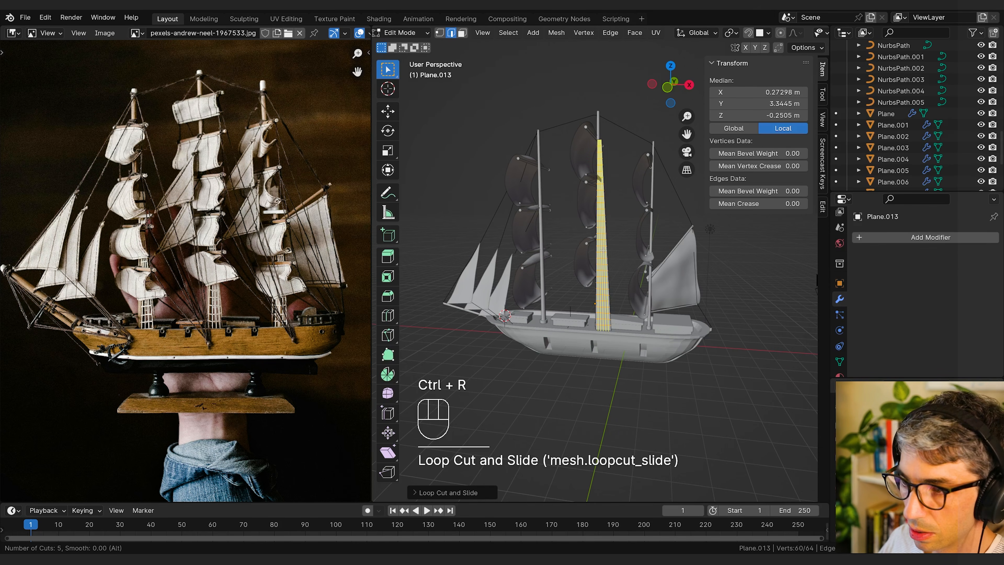
scroll(603, 249, down, 2)
click(604, 250)
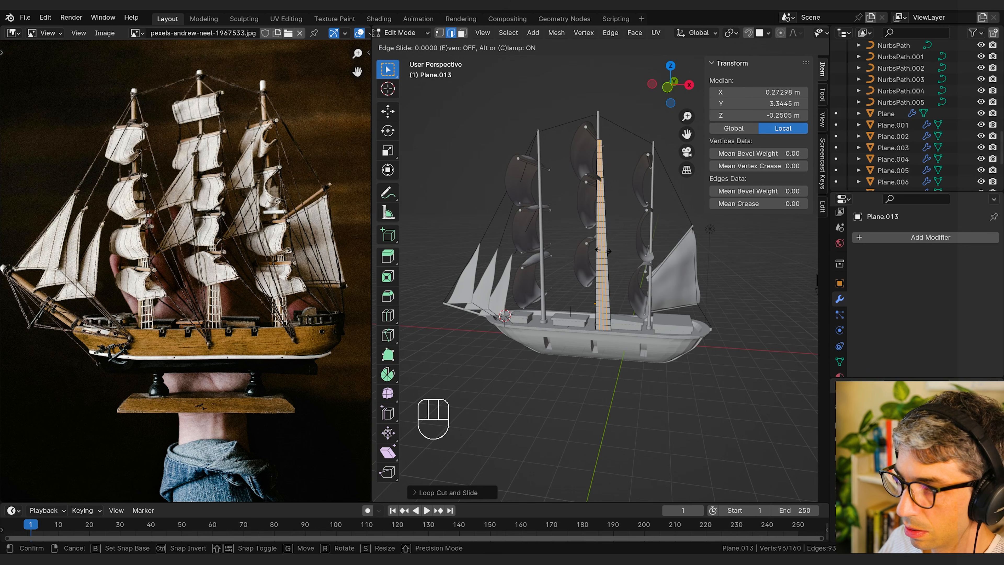
click(603, 251)
Step: Deselect the strip's middle lengthwise loop in vertex mode, keeping the two loops beside it selected
scroll(617, 266, up, 5)
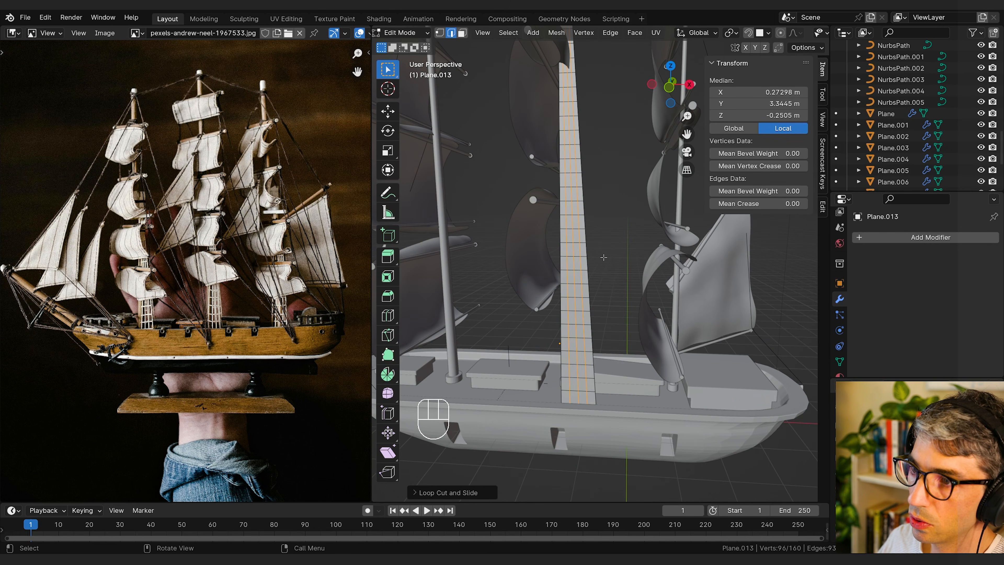
key(1)
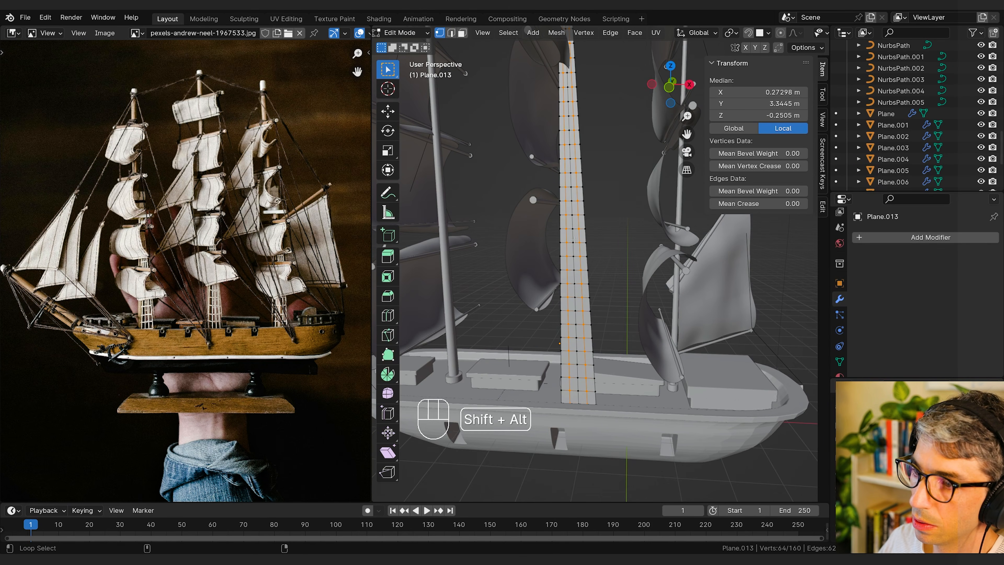
alt+shift+click(574, 241)
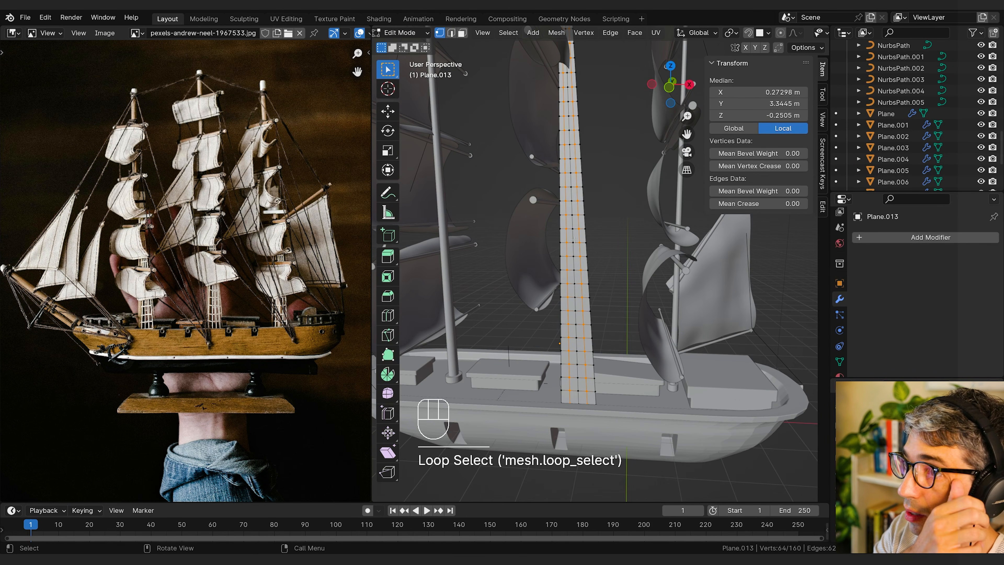
click(782, 33)
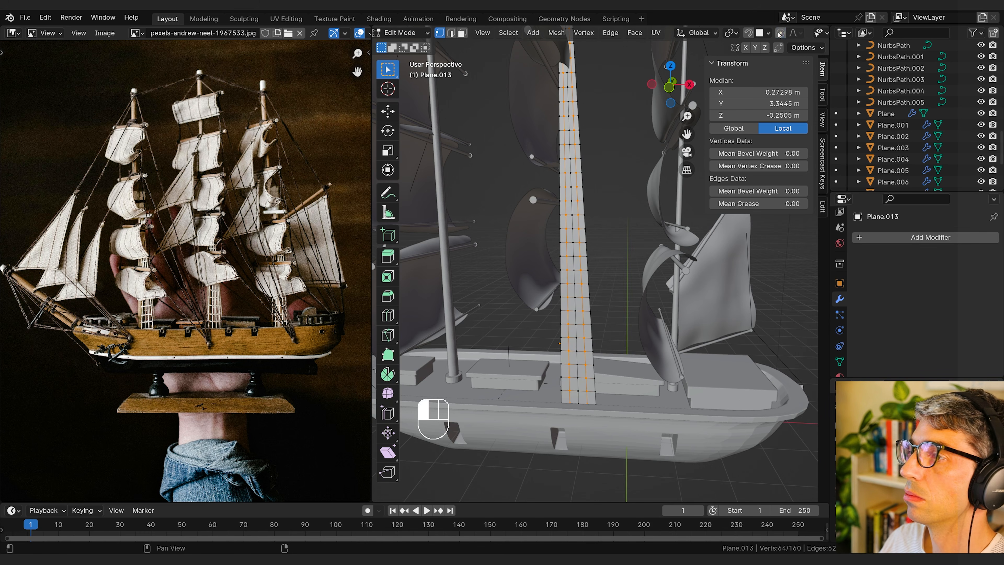
key(g)
key(z)
key(Escape)
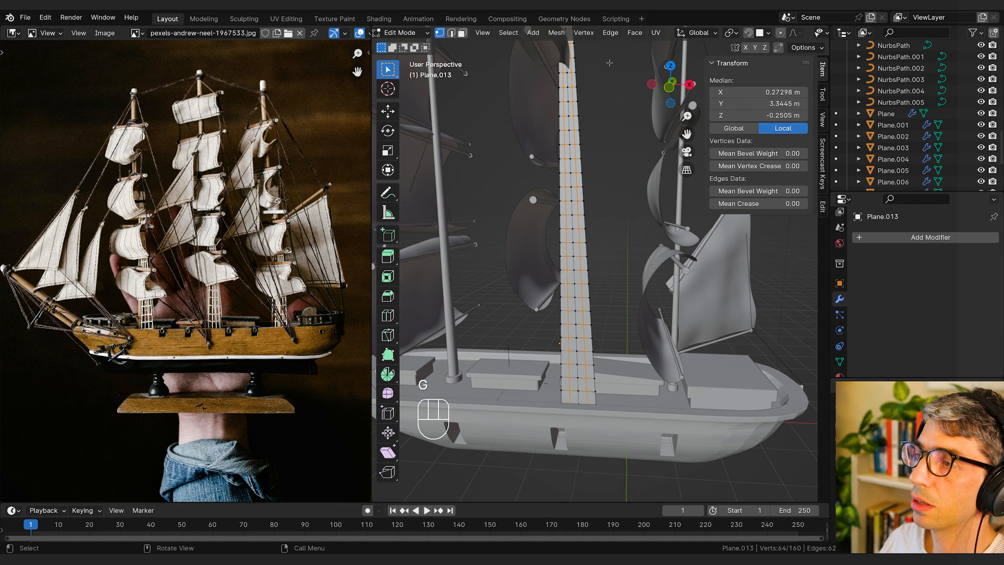
Step: Set the transform orientation to Normal and shift the two selected loops about 0.06 m along normal Y toward the strip's foot
click(697, 33)
click(661, 81)
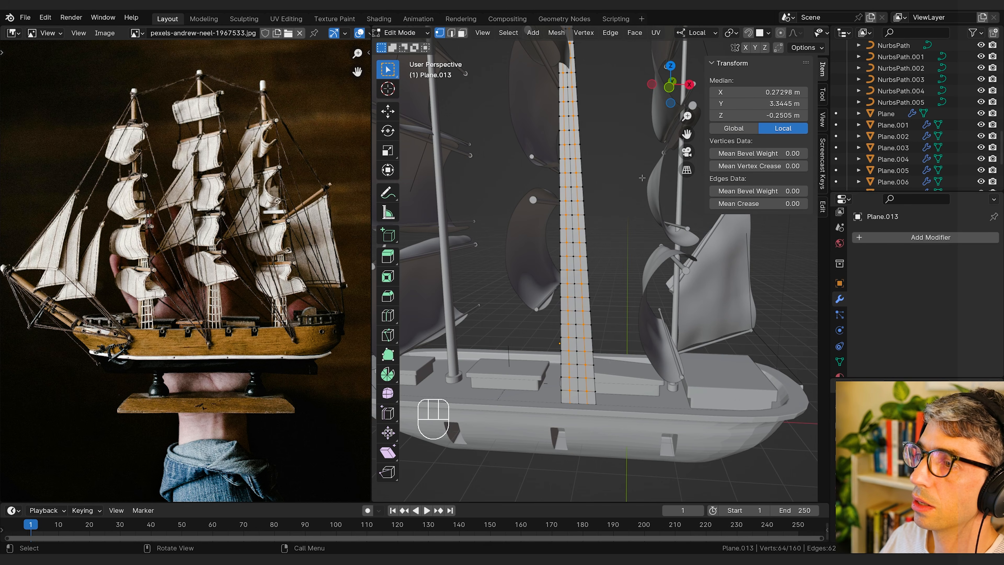
click(697, 33)
click(661, 93)
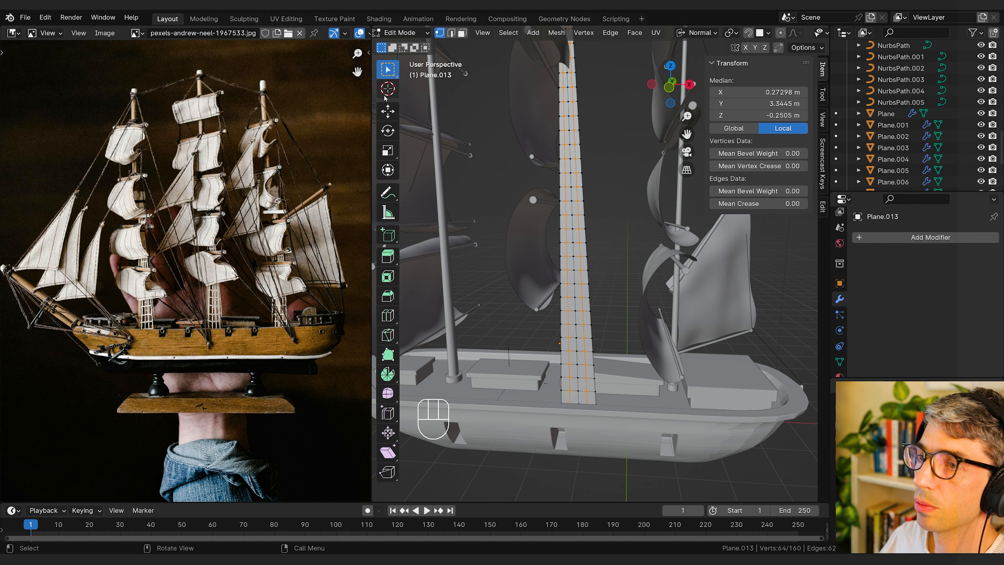
click(388, 111)
middle_drag(432, 127, 501, 128)
key(g)
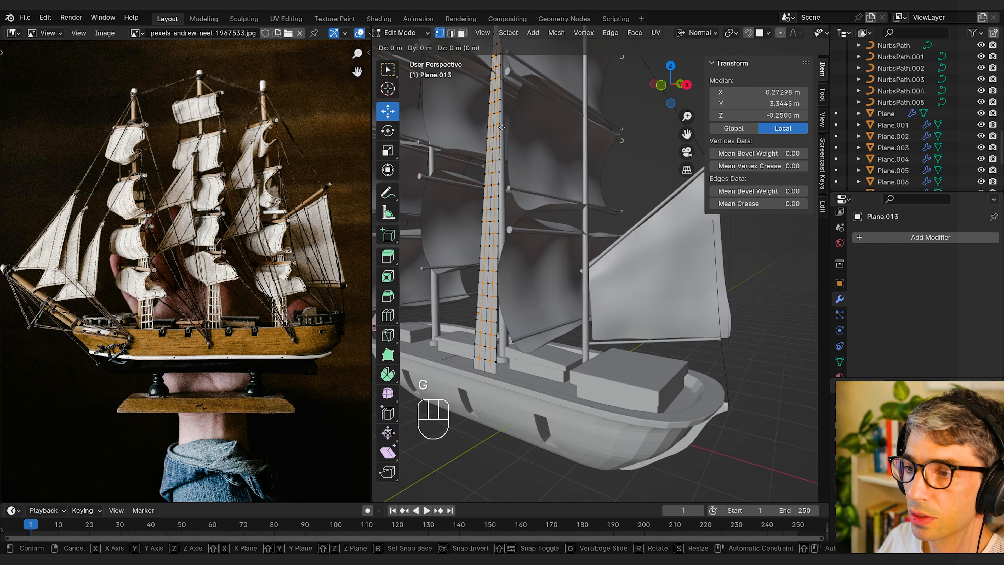
key(y)
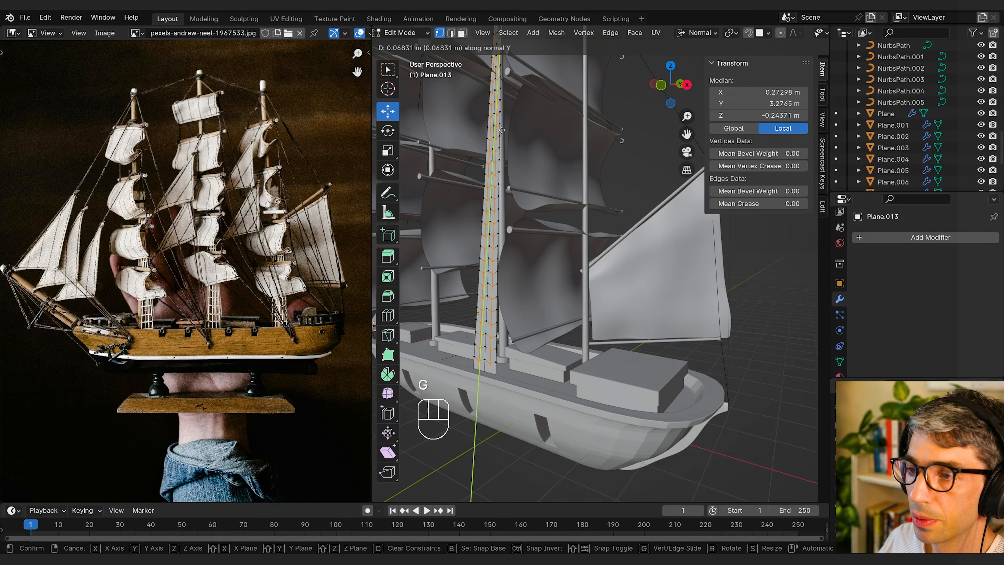
click(502, 130)
middle_drag(501, 130, 595, 182)
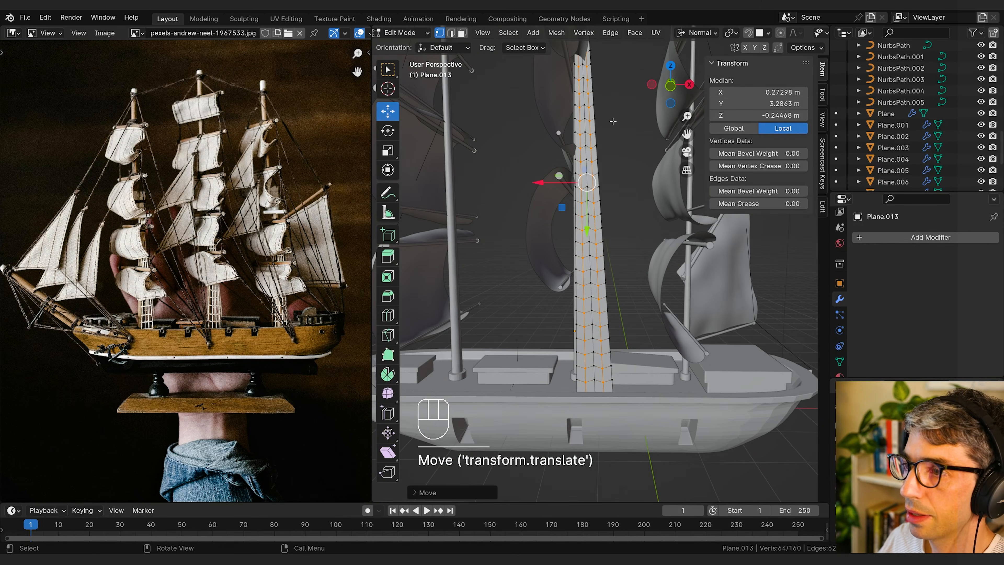
Step: Add a Wireframe modifier to the ladder strip, return to Object Mode and clear the selection
click(913, 239)
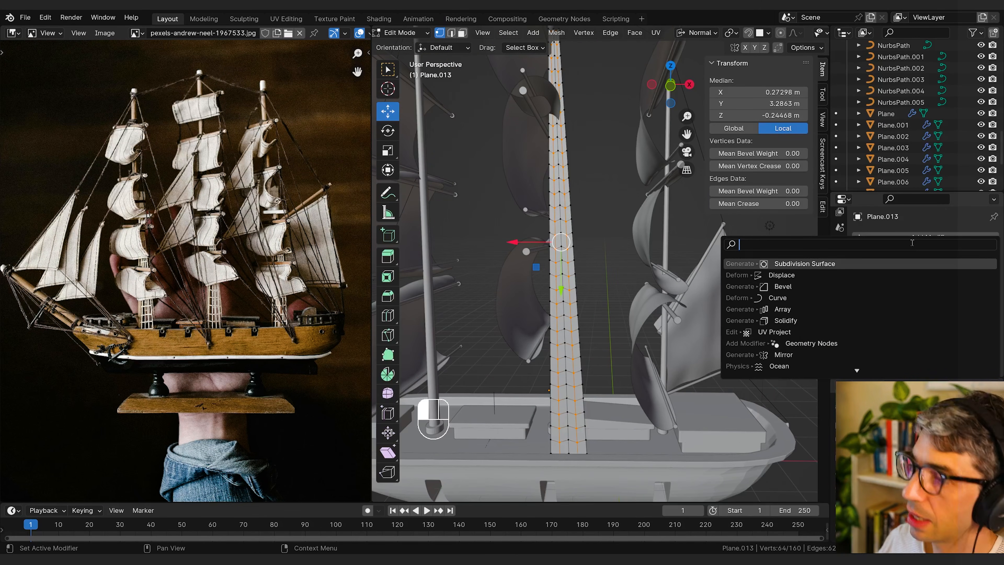
text(wire)
key(Return)
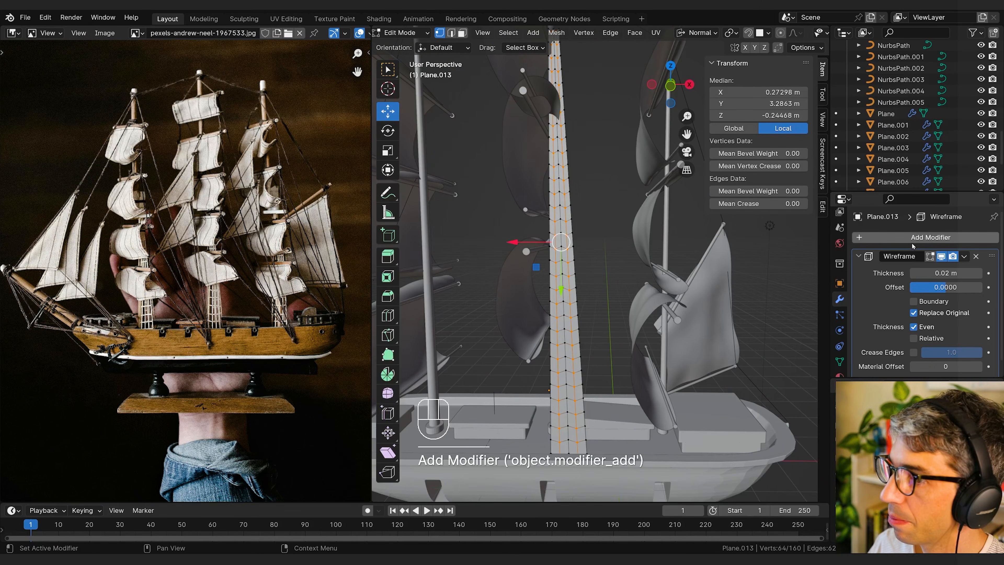
key(Tab)
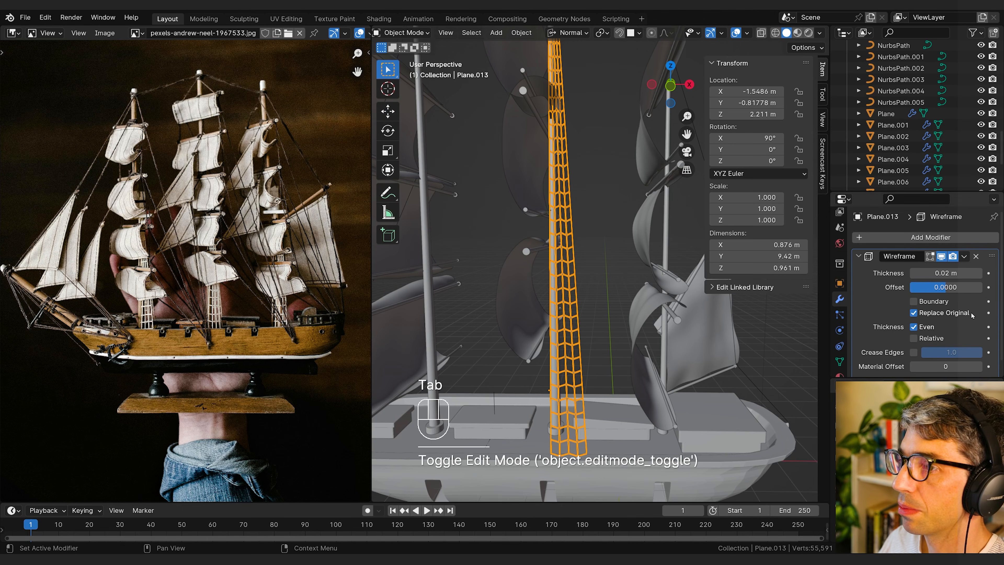
key(alt+a)
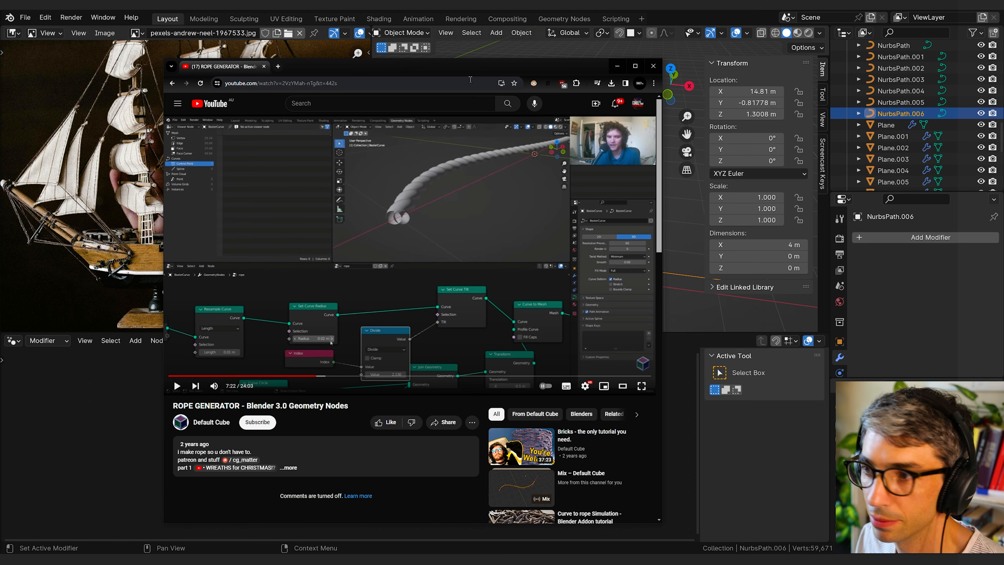
Step: Move the browser window with the rope generator tutorial out of the way of the Blender workspace
drag(461, 78, 474, 53)
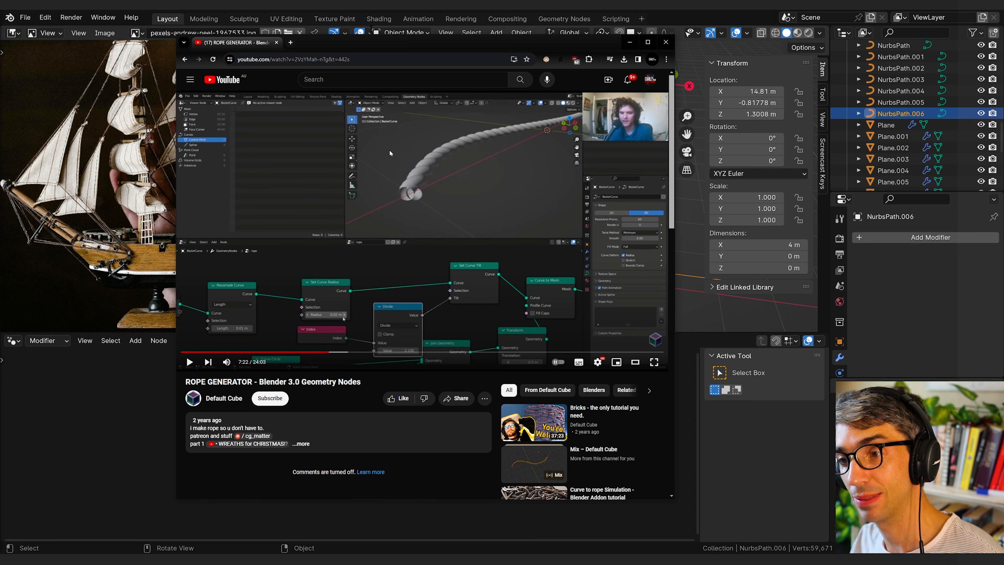
drag(321, 52, 1003, 222)
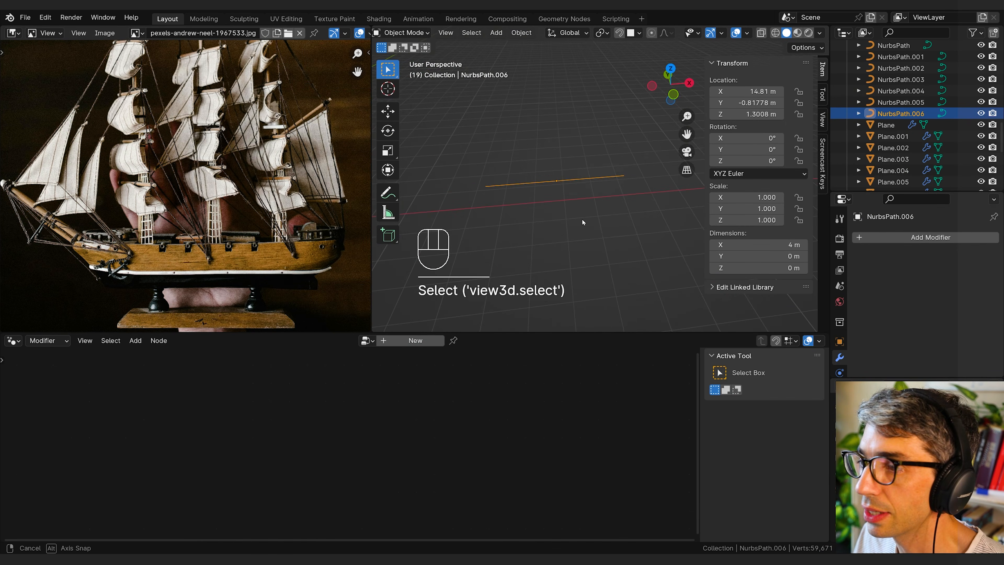
Step: Add a Geometry Nodes modifier with a new node group to the separate straight path beside the ship
middle_drag(583, 222, 773, 139)
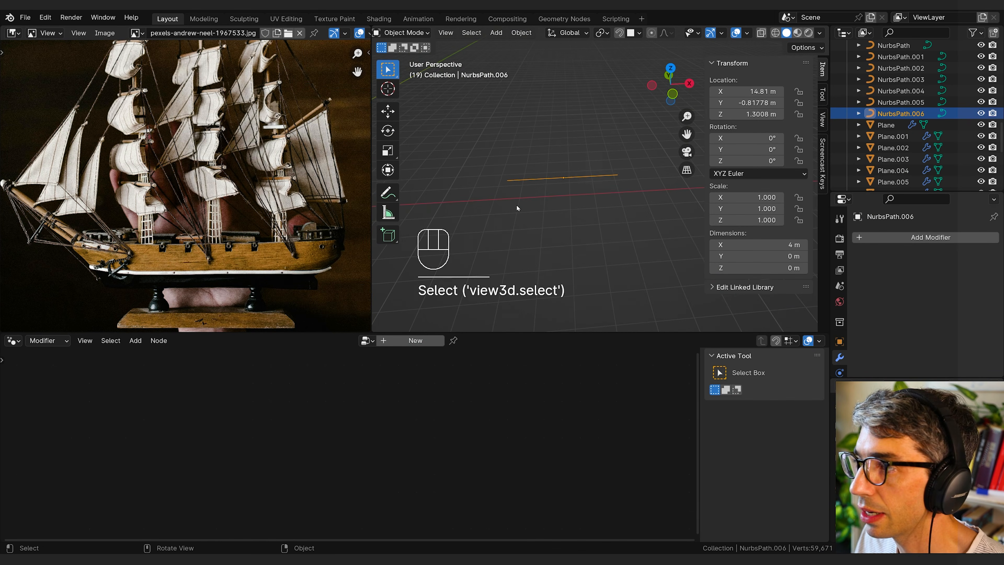
middle_drag(517, 209, 569, 186)
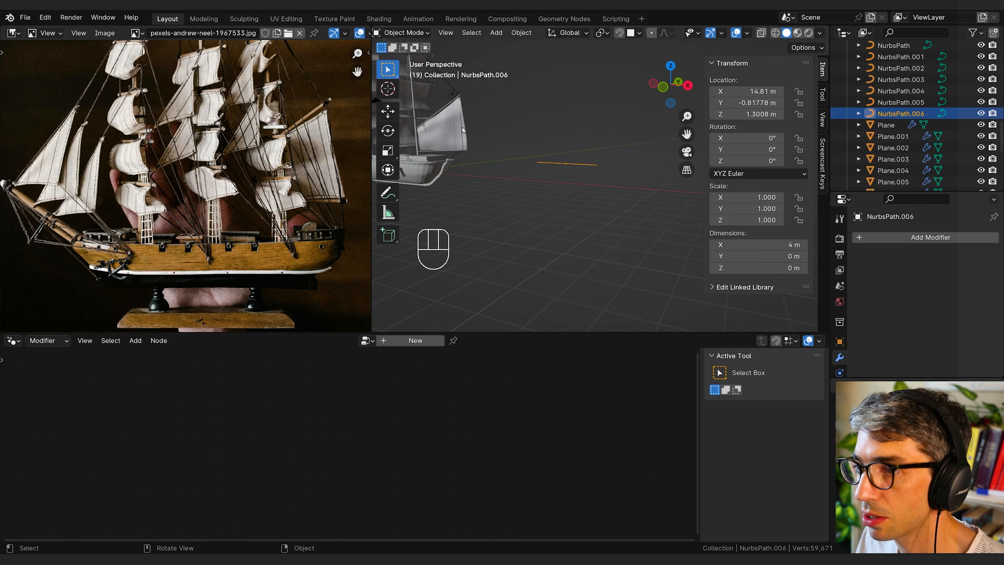
scroll(593, 201, up, 3)
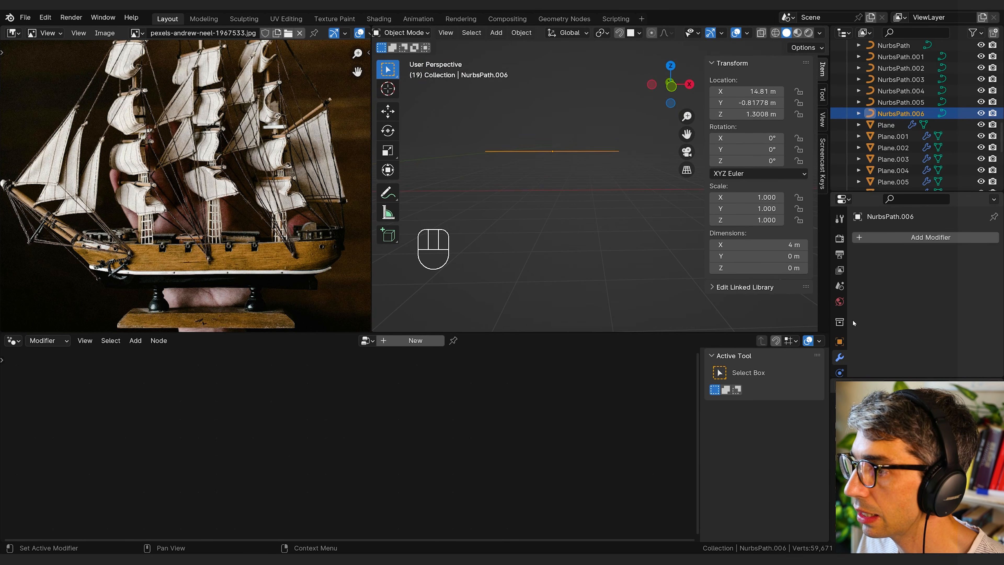
click(905, 238)
click(886, 237)
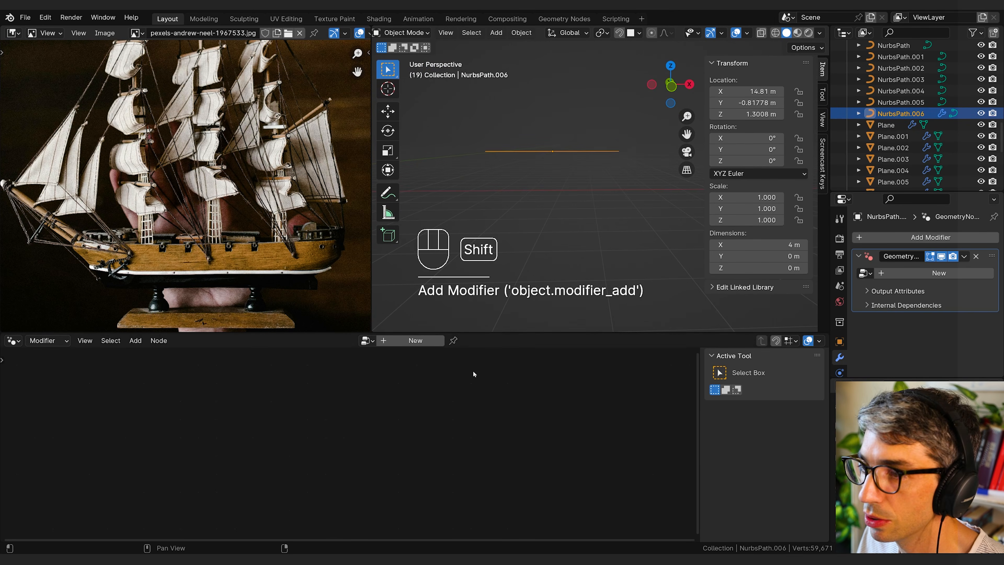
click(937, 273)
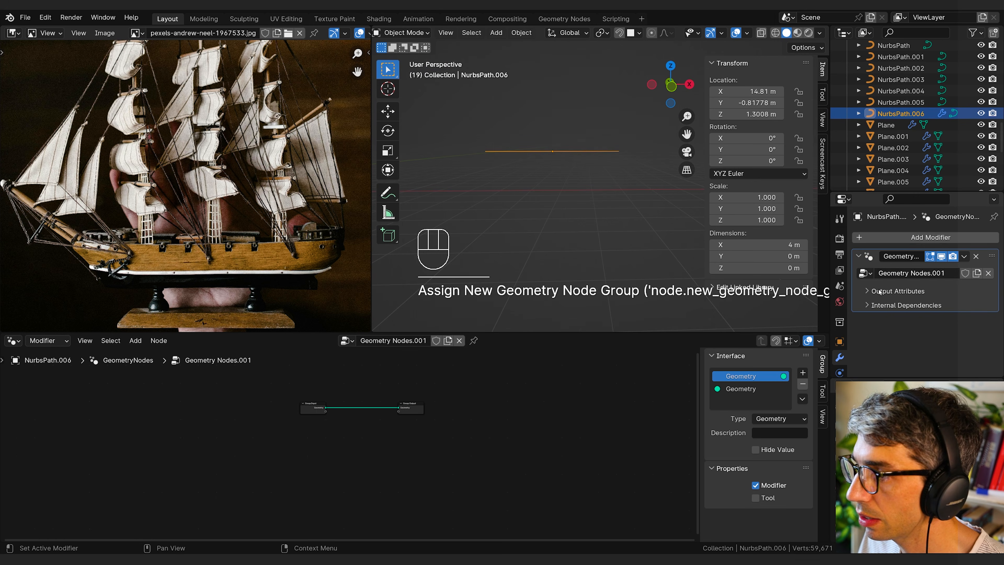
Step: Widen the 3D viewport by narrowing the reference image area, and collapse the viewport's sidebar
middle_drag(468, 463, 382, 512)
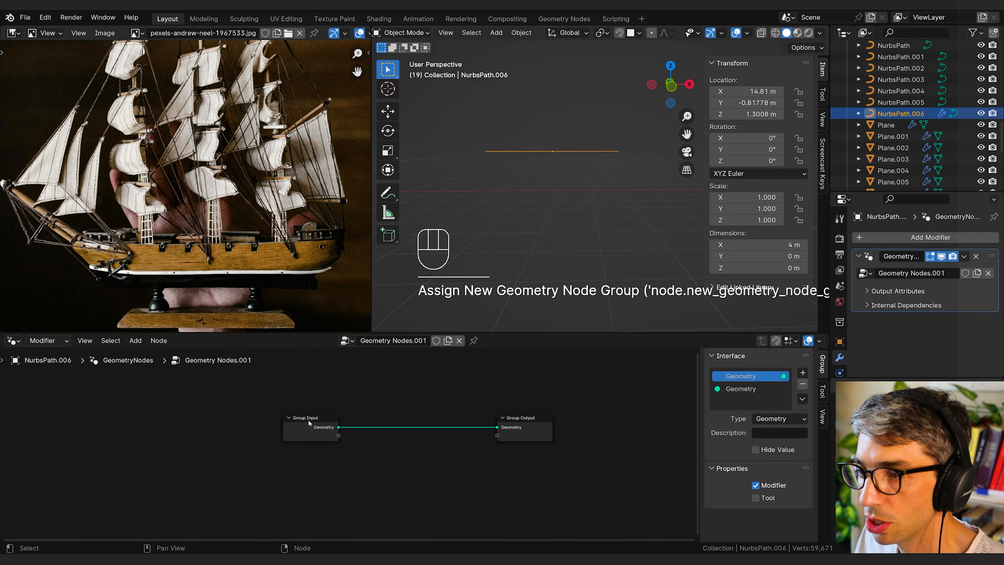
scroll(542, 184, up, 4)
shift+middle_drag(542, 184, 559, 225)
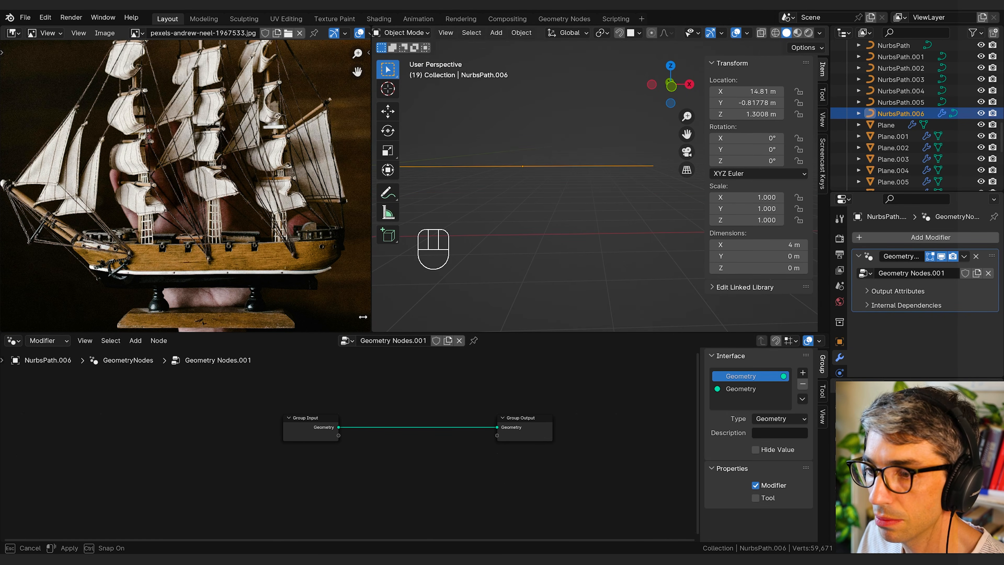
drag(372, 322, 253, 308)
drag(704, 212, 795, 215)
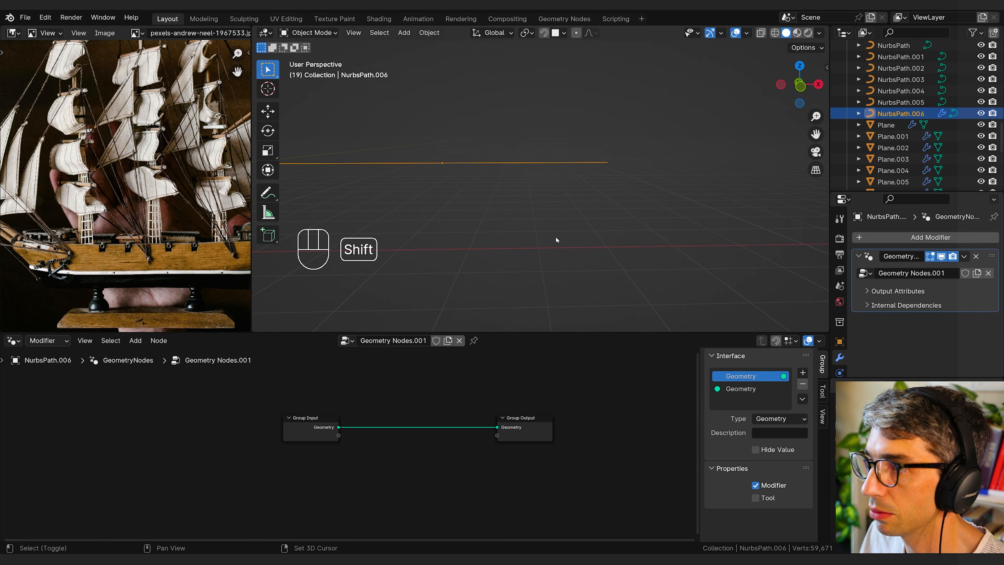
shift+middle_drag(556, 240, 622, 247)
middle_drag(623, 248, 647, 259)
shift+middle_drag(647, 260, 633, 246)
scroll(467, 460, up, 1)
Step: Space the Group Input and Group Output nodes farther apart to make room between them
shift+middle_drag(449, 399, 456, 407)
drag(319, 426, 207, 427)
drag(578, 432, 604, 432)
drag(461, 405, 431, 402)
middle_drag(394, 403, 435, 407)
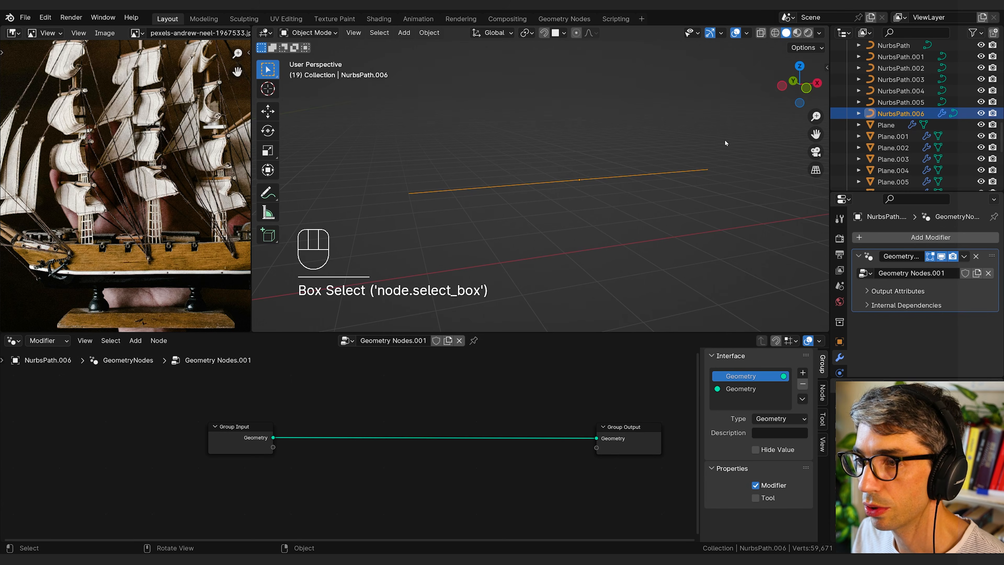
Step: Insert a Curve to Mesh node on the link between Group Input and Group Output
key(shift+a)
click(316, 331)
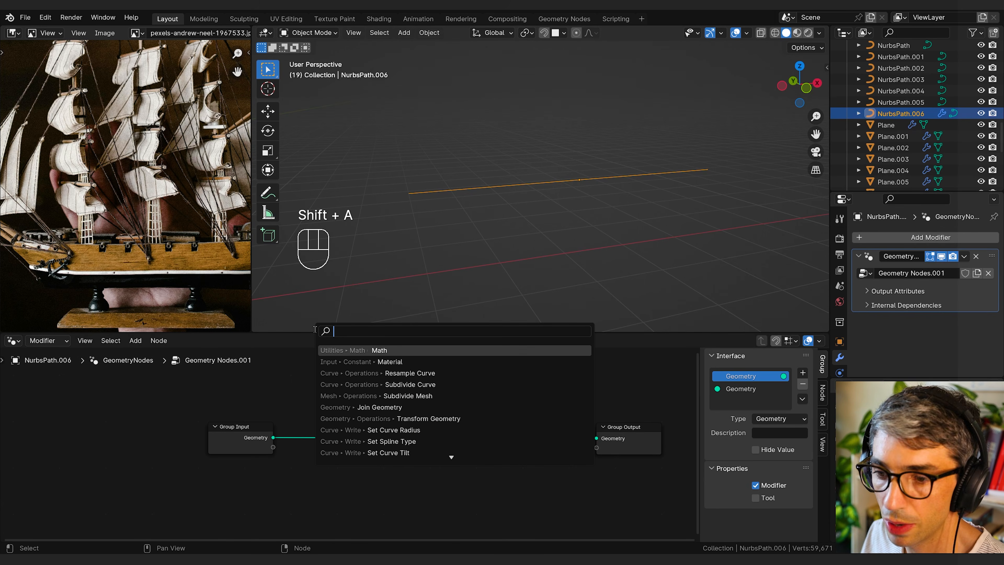
text(curve to m)
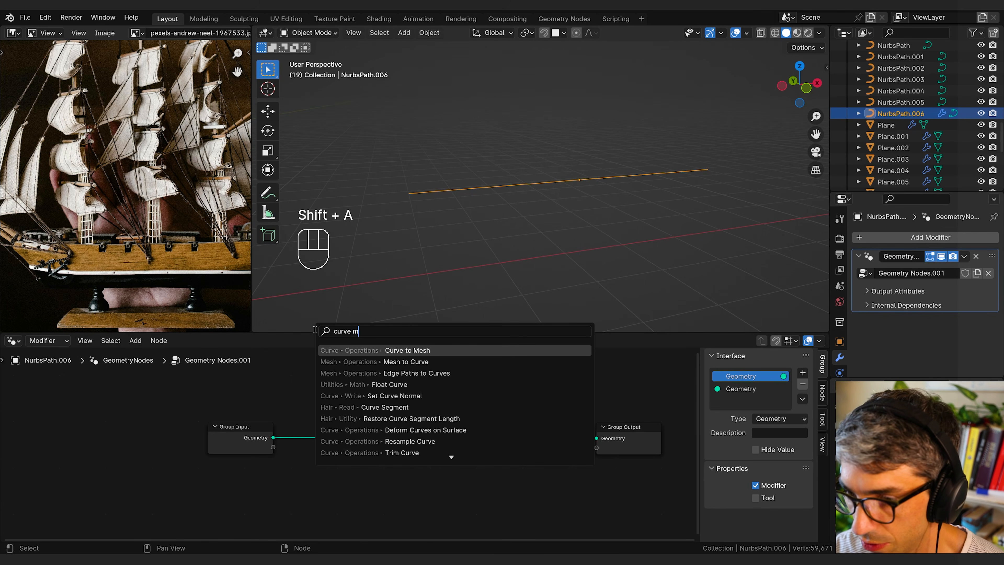
key(Return)
click(444, 428)
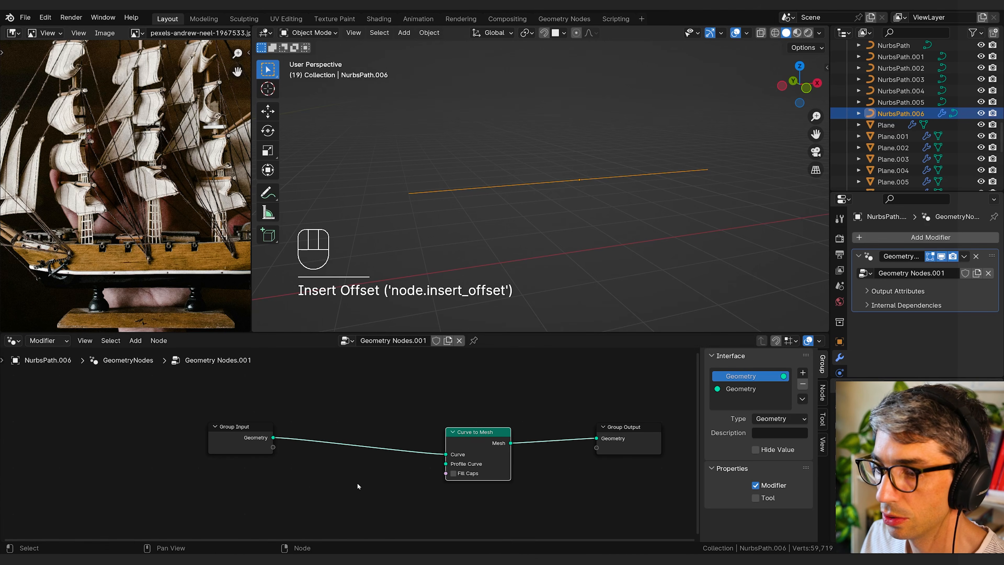
Step: Add a Curve Circle node below the link between Group Input and Curve to Mesh
click(368, 480)
key(shift+a)
click(329, 334)
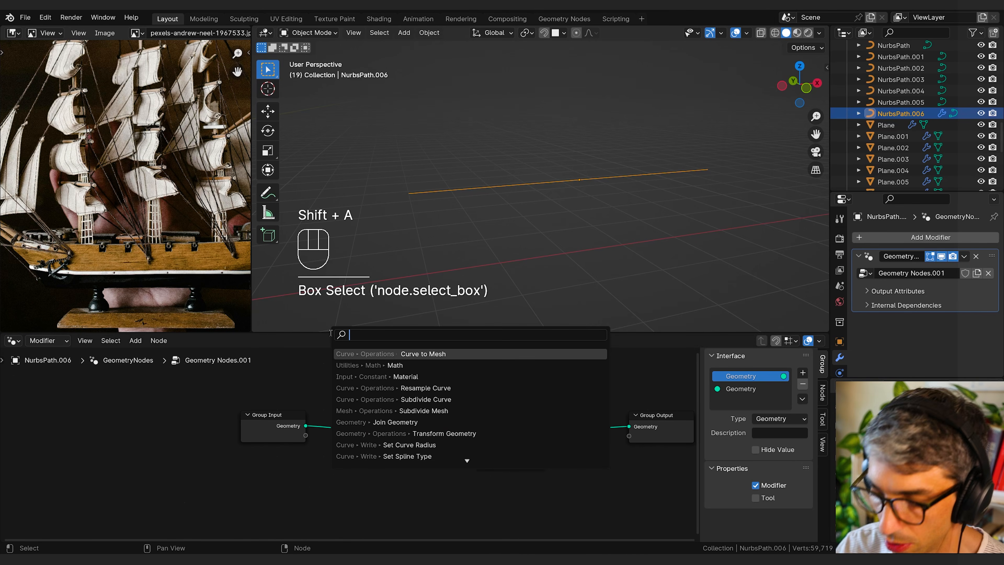
text(curve ci)
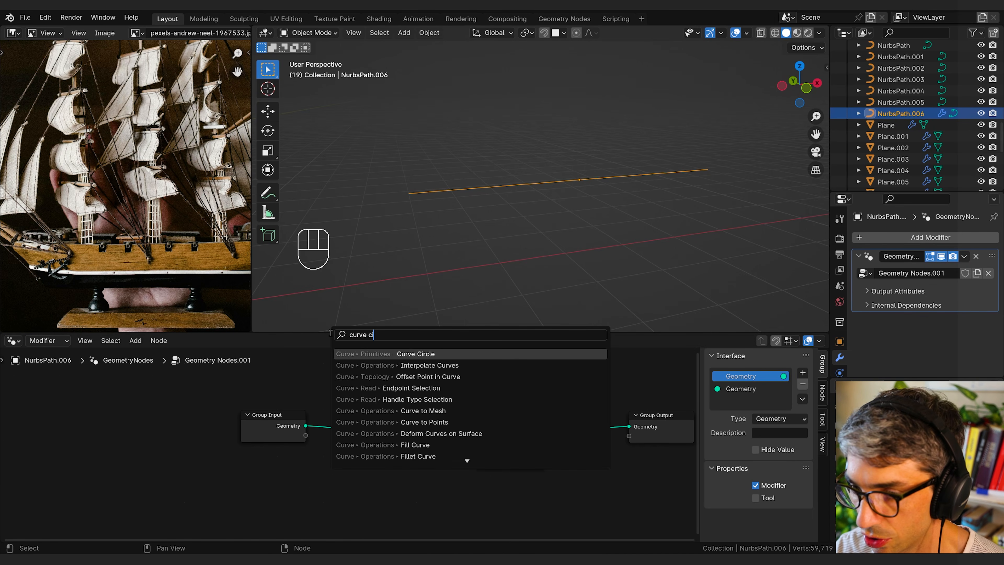
key(Return)
click(333, 477)
Step: Connect the Curve Circle to the Profile Curve input of Curve to Mesh and set its radius to 0.03 m
drag(397, 492, 434, 479)
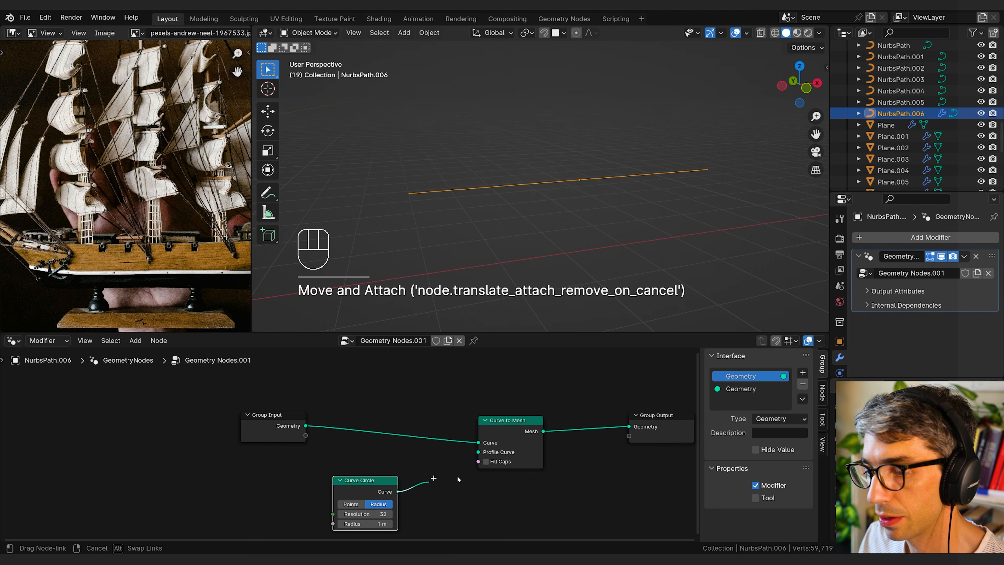
drag(486, 454, 480, 452)
drag(357, 480, 399, 470)
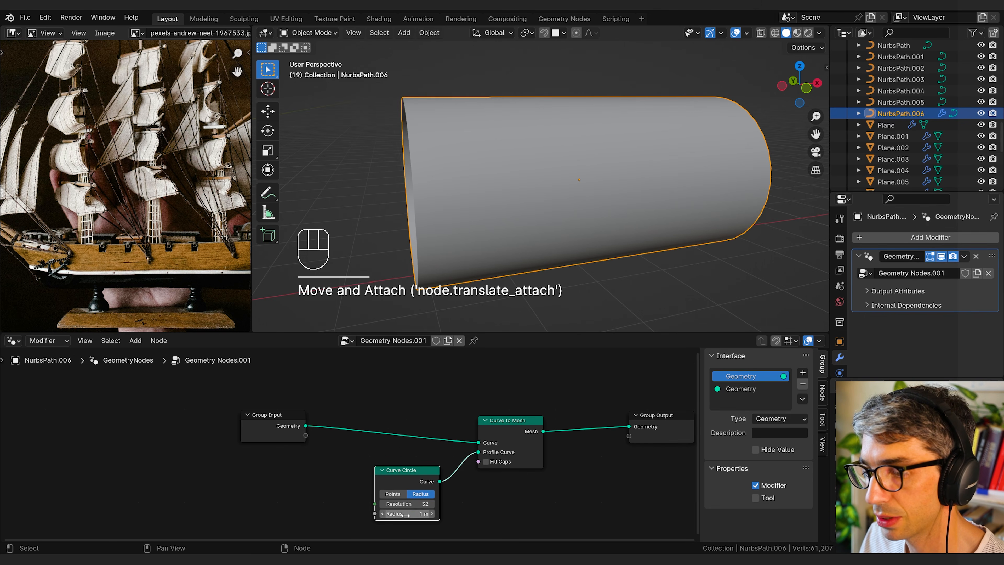
shift+drag(411, 513, 396, 513)
click(326, 490)
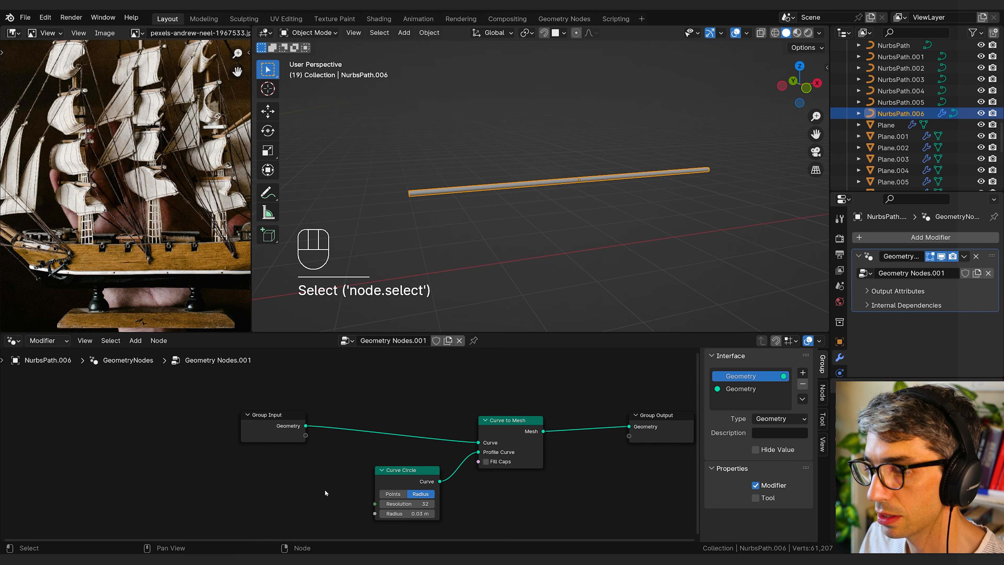
Step: Move the Group Input node farther away from the Curve Circle and Curve to Mesh nodes to free up space
middle_drag(297, 455, 358, 446)
drag(346, 428, 156, 424)
click(240, 443)
middle_drag(455, 416, 421, 412)
middle_drag(264, 469, 354, 462)
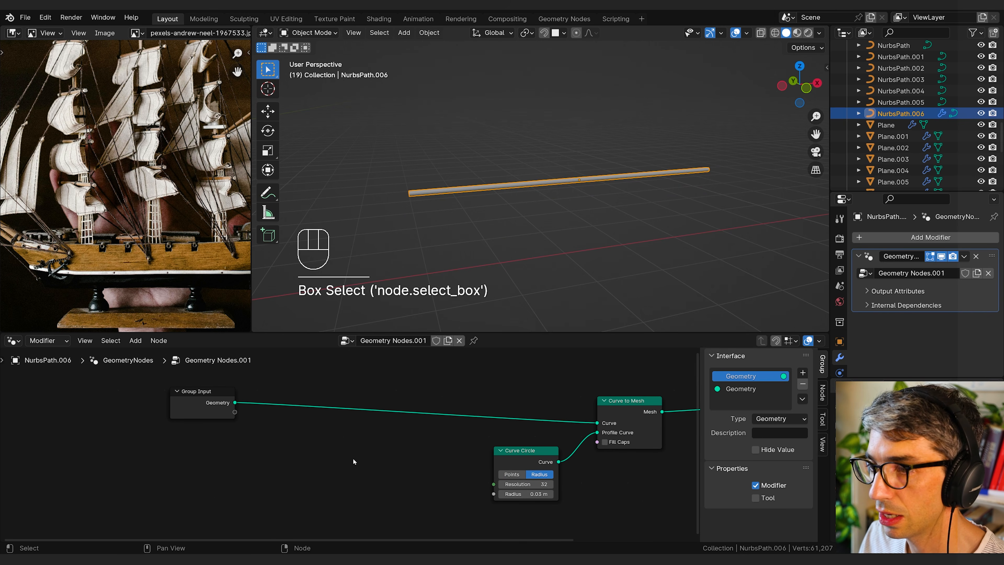
click(336, 396)
middle_drag(466, 419, 389, 431)
middle_drag(468, 402, 312, 414)
Step: Add a Transform Geometry node below the Curve to Mesh and Group Output nodes
click(484, 498)
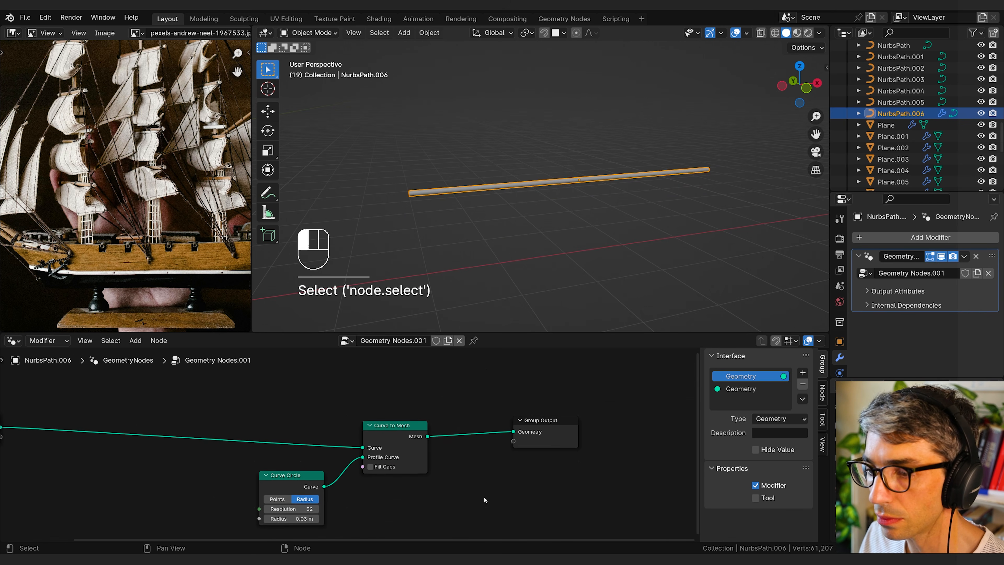
key(shift+a)
text(tra)
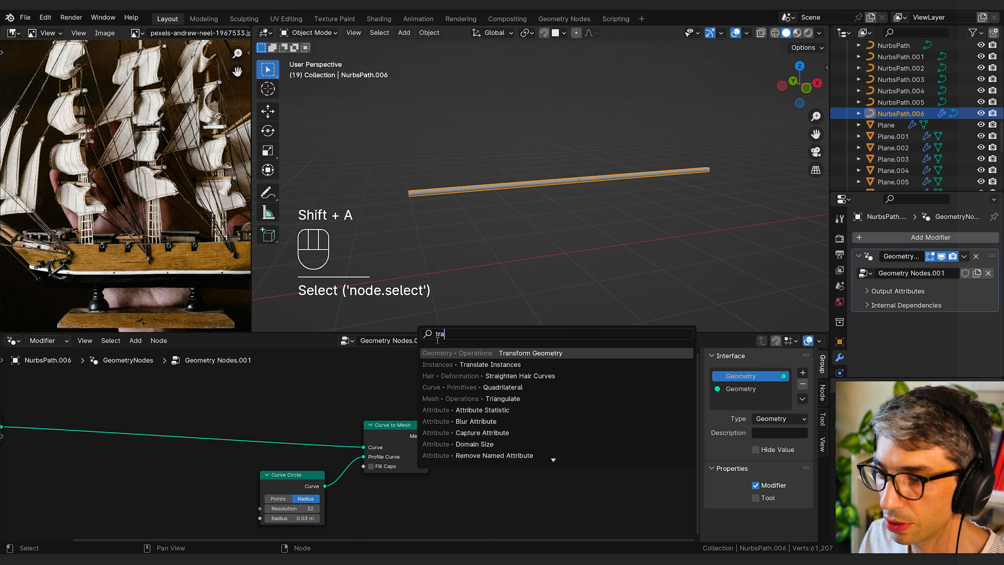
click(514, 352)
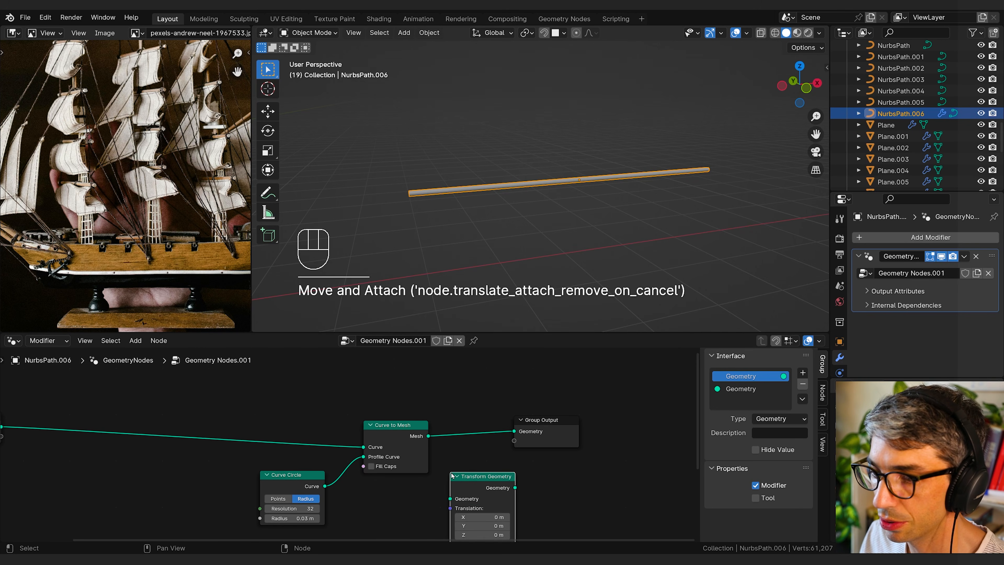
Step: Move the Curve Circle aside and insert the Transform Geometry node on its link to the Curve to Mesh profile input
drag(397, 428, 335, 470)
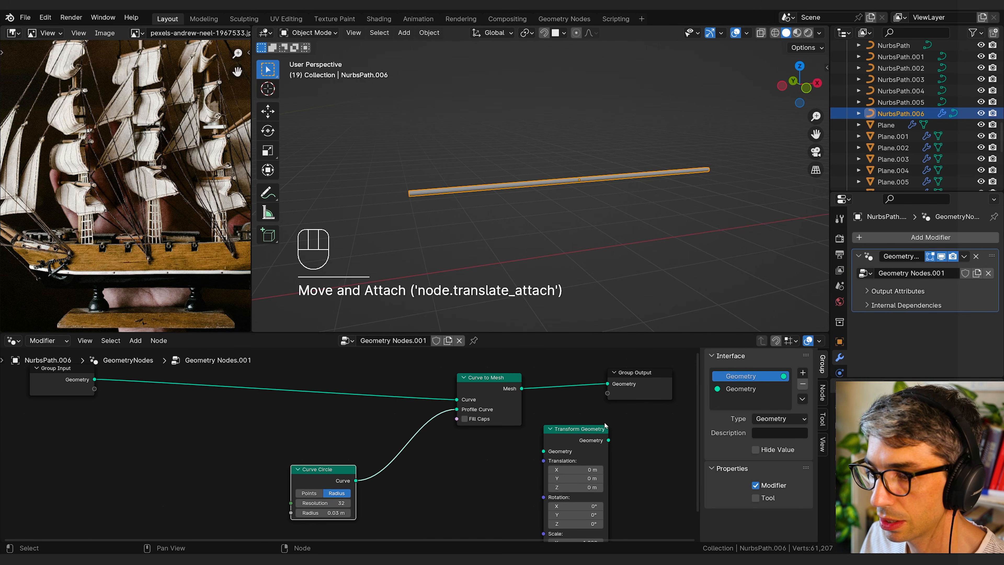
drag(597, 428, 457, 462)
middle_drag(498, 458, 515, 467)
drag(338, 479, 318, 482)
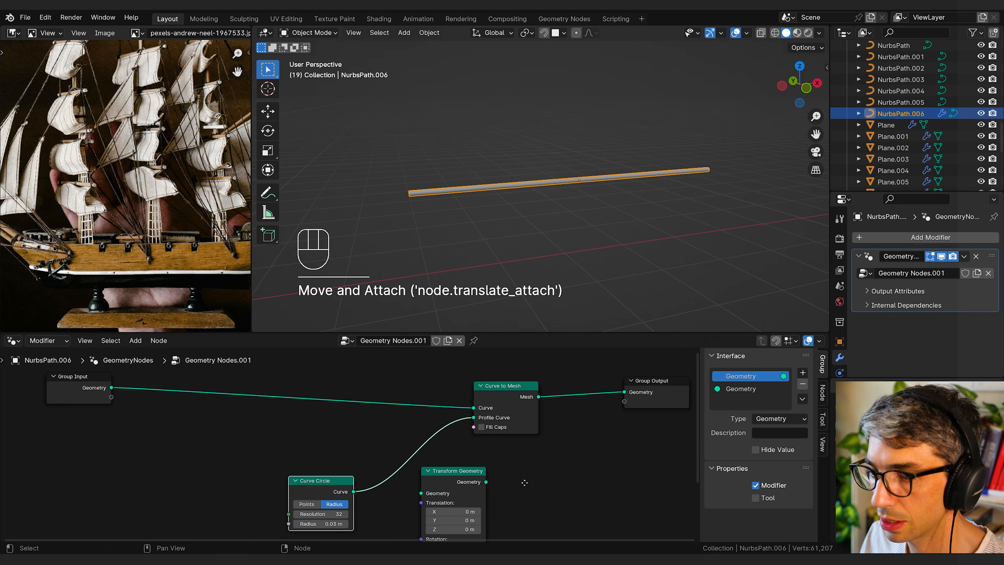
middle_drag(525, 482, 536, 484)
drag(455, 476, 425, 454)
middle_drag(488, 492, 427, 469)
Step: Link the Transform Geometry output directly to Group Output to preview only the circle profile
mouse_move(383, 441)
middle_down()
mouse_move(409, 428)
mouse_move(379, 458)
middle_up()
drag(378, 454, 567, 385)
mouse_move(545, 234)
middle_down()
mouse_move(599, 247)
mouse_move(562, 236)
middle_up()
scroll(548, 217, up, 4)
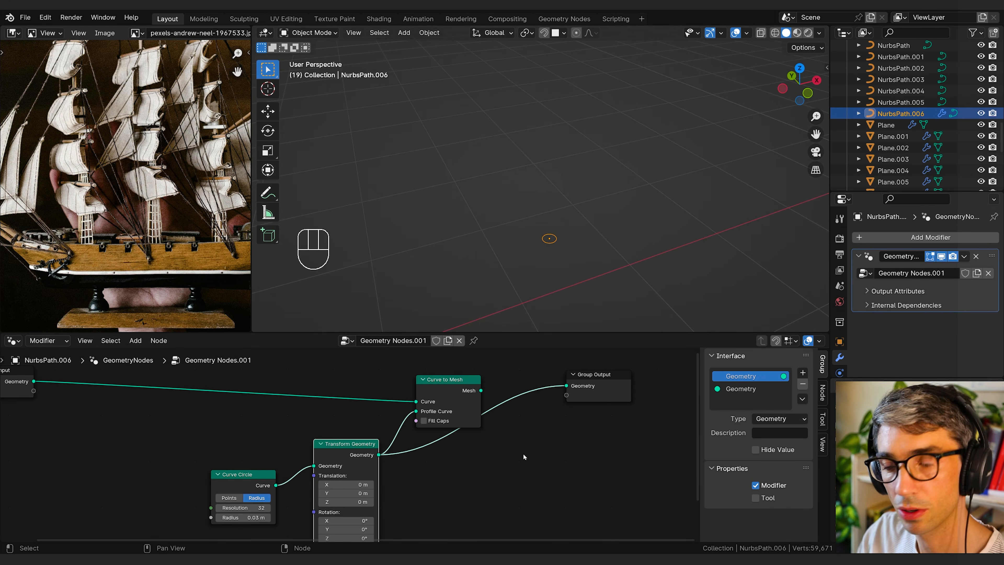
Step: Move the Transform Geometry node down and add a Join Geometry node above it
drag(569, 497, 520, 491)
middle_drag(517, 491, 540, 451)
drag(386, 415, 391, 478)
click(375, 399)
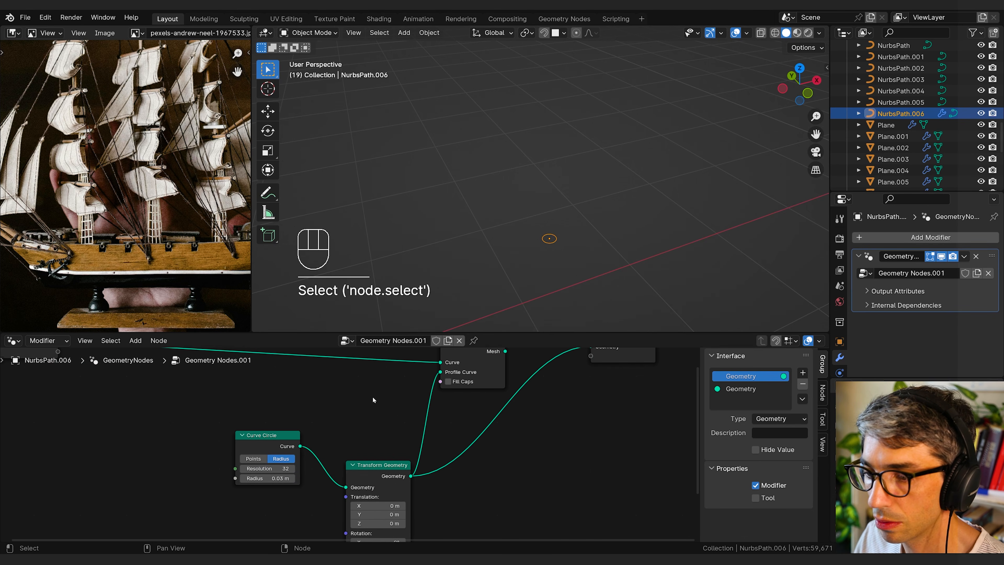
key(shift+a)
click(338, 334)
text(join)
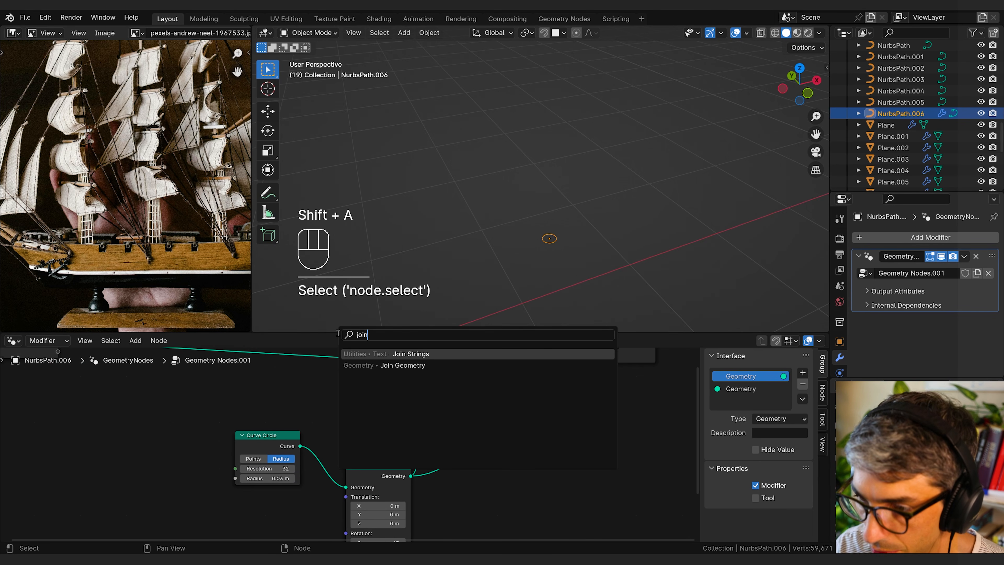
click(402, 366)
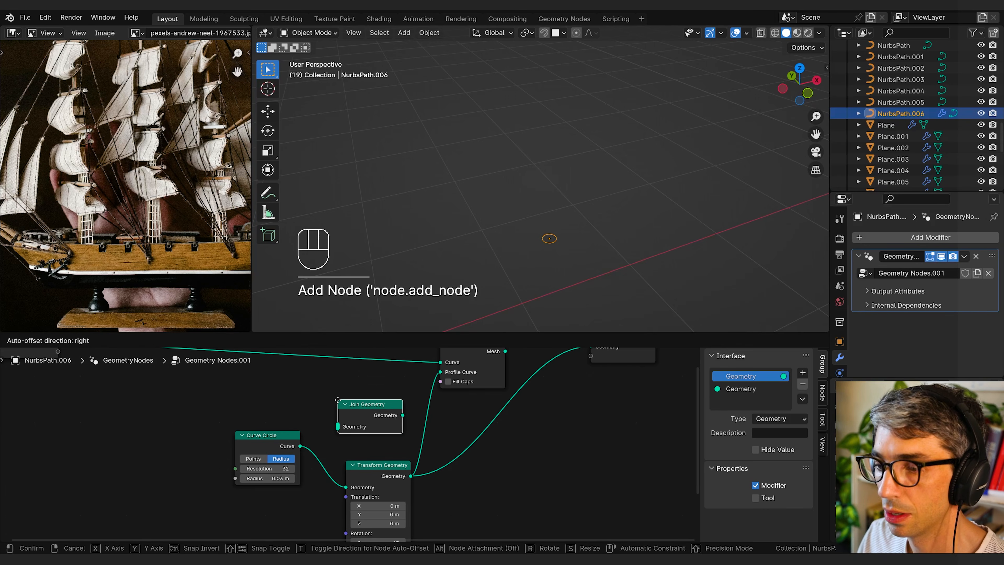
click(305, 445)
Step: Feed the Curve Circle and Transform Geometry into Join Geometry, link it to Group Output, and place it beyond Transform Geometry
drag(301, 446, 337, 427)
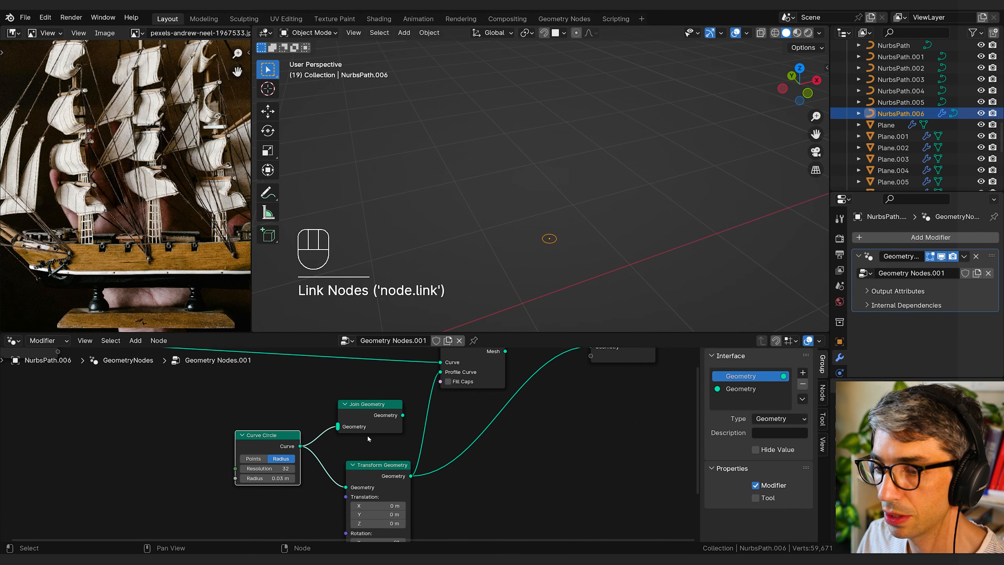
drag(411, 476, 337, 428)
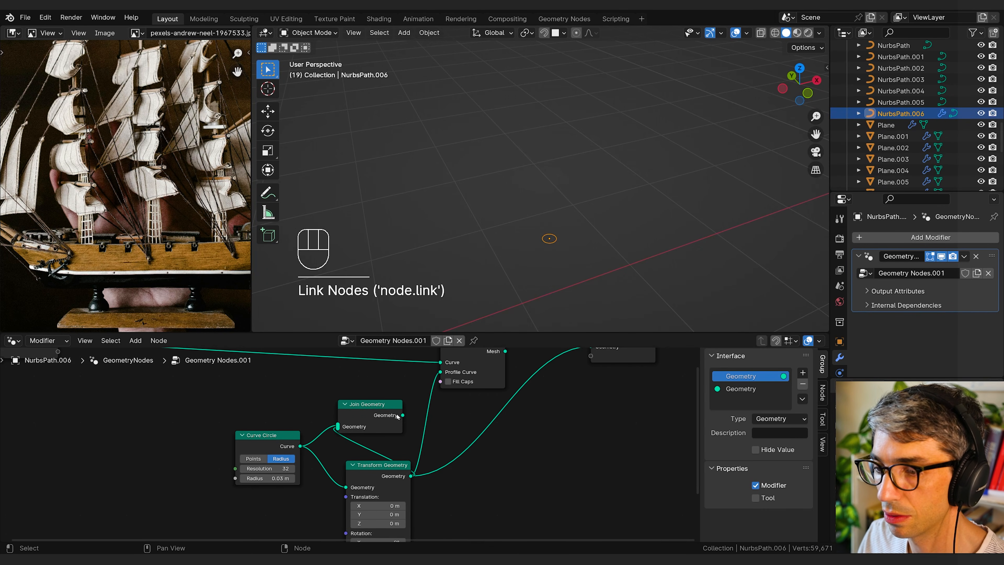
drag(404, 416, 590, 384)
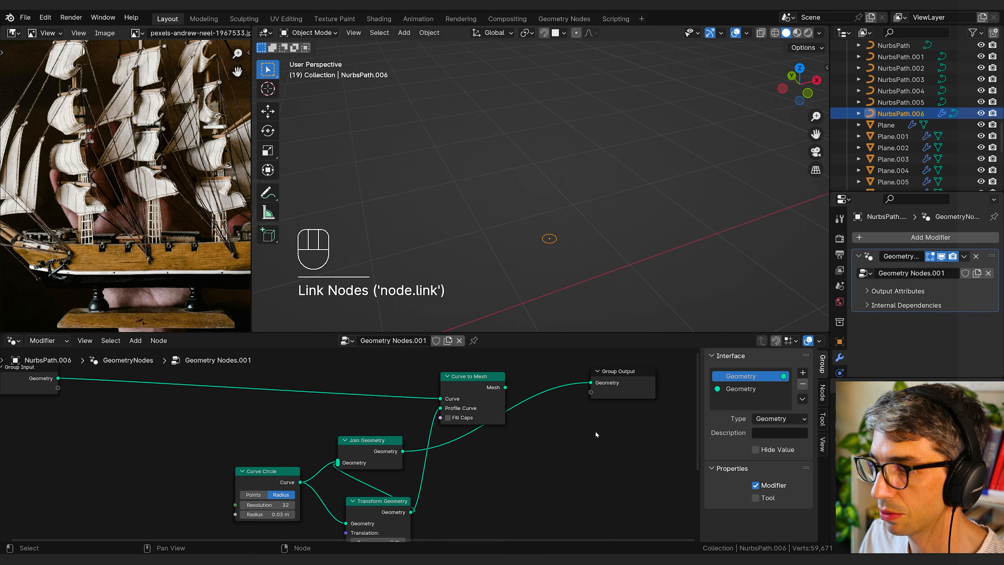
middle_drag(459, 457, 475, 430)
drag(398, 415, 569, 418)
middle_drag(634, 441, 583, 401)
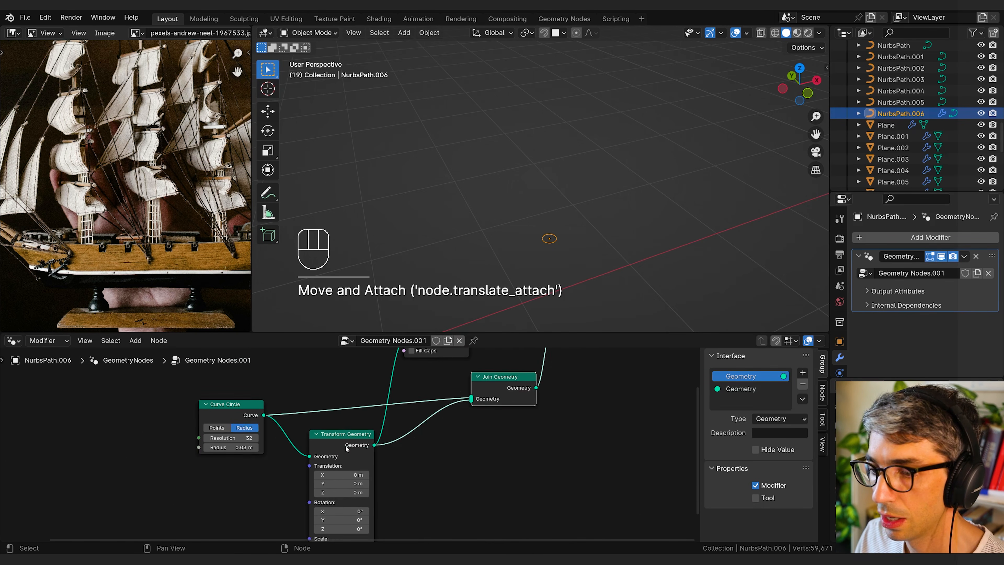
Step: Set the Transform Geometry node's X translation to 0.03 m to offset the second circle
middle_drag(393, 467, 366, 445)
shift+drag(306, 453, 318, 452)
scroll(551, 310, up, 3)
shift+middle_drag(560, 283, 510, 248)
scroll(511, 248, down, 2)
shift+middle_drag(511, 290, 531, 250)
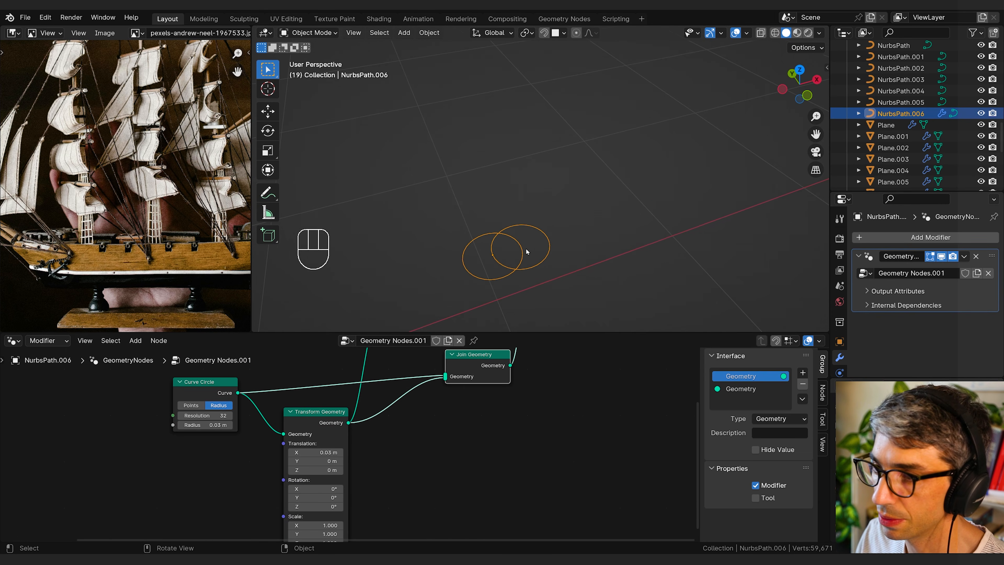
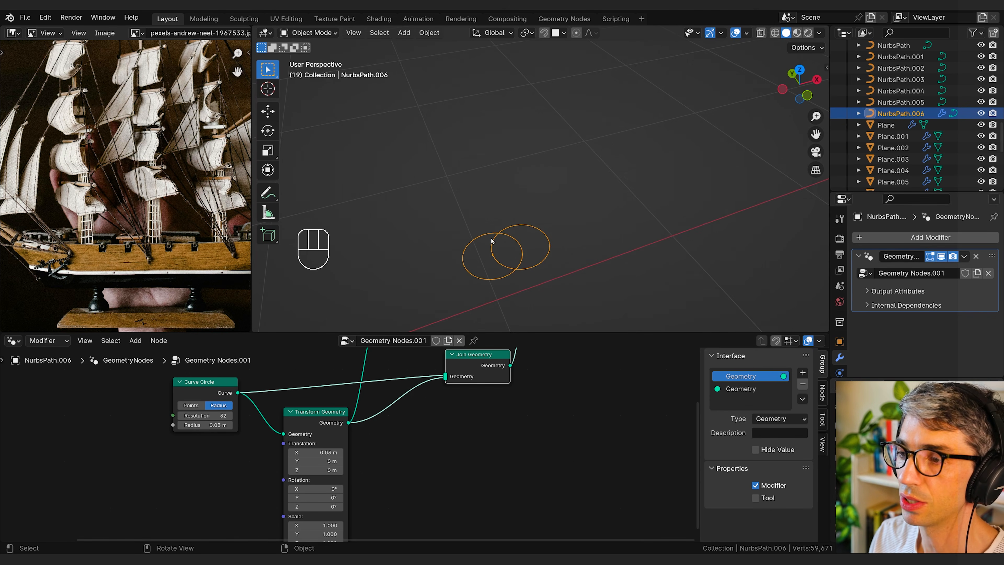
Step: Duplicate the Transform Geometry node and place the copy beyond Join Geometry
middle_drag(473, 483, 503, 450)
middle_drag(409, 467, 468, 468)
drag(317, 448, 323, 444)
middle_drag(512, 418, 421, 468)
middle_drag(459, 432, 443, 441)
drag(448, 395, 407, 411)
drag(364, 439, 350, 441)
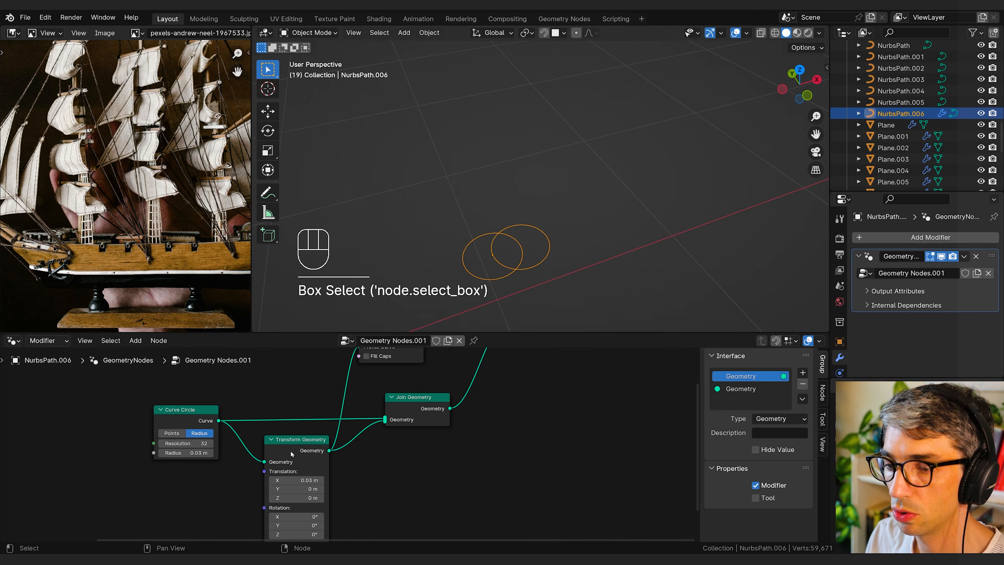
click(292, 454)
key(shift+d)
click(540, 435)
scroll(533, 415, down, 3)
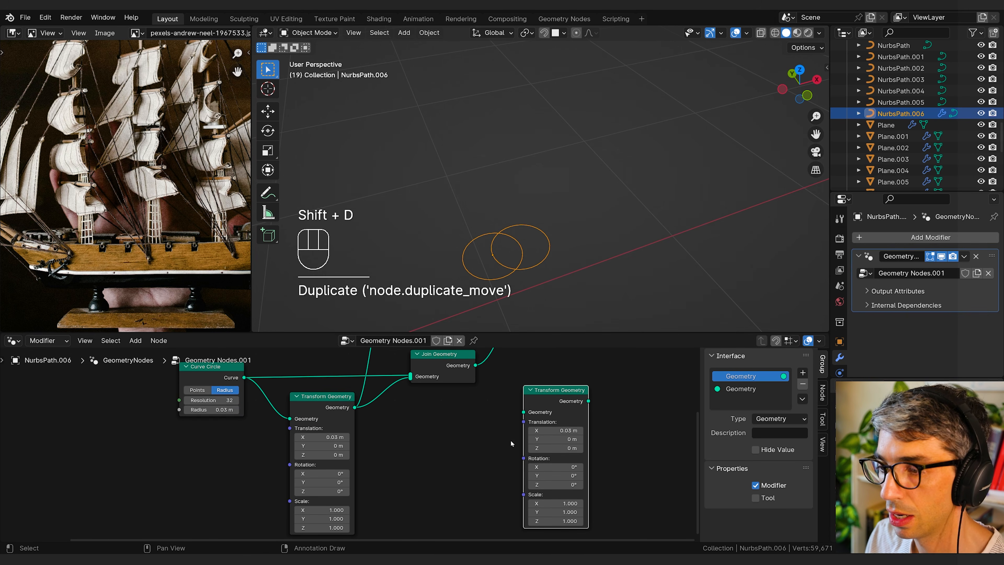
Step: Insert the duplicated Transform Geometry between Join Geometry and Group Output, and set its X translation to -0.01 m
middle_drag(480, 404, 454, 457)
drag(463, 458, 472, 459)
drag(539, 442, 507, 386)
middle_drag(583, 458, 602, 481)
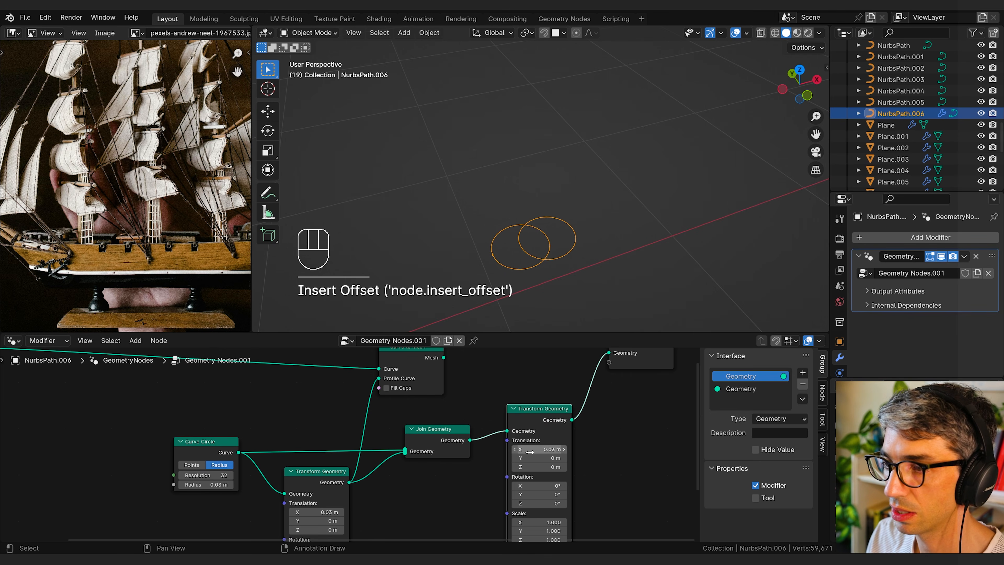
mouse_move(536, 449)
shift+mouse_down()
mouse_move(513, 449)
mouse_move(522, 449)
shift+mouse_up()
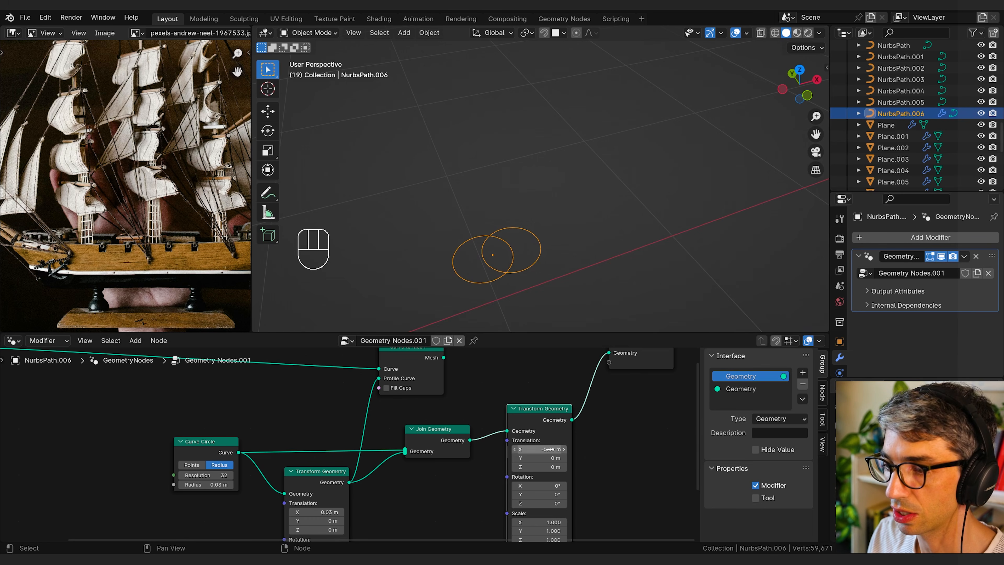
click(423, 507)
Step: Add a Value node below Curve Circle and set it to 0.03
key(shift+a)
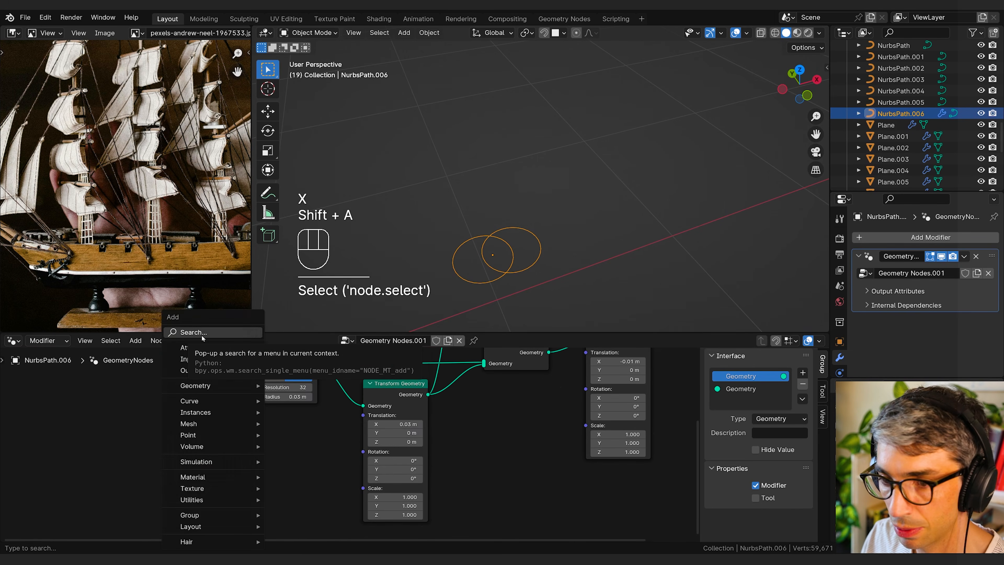
click(203, 333)
text(va)
key(Return)
click(177, 433)
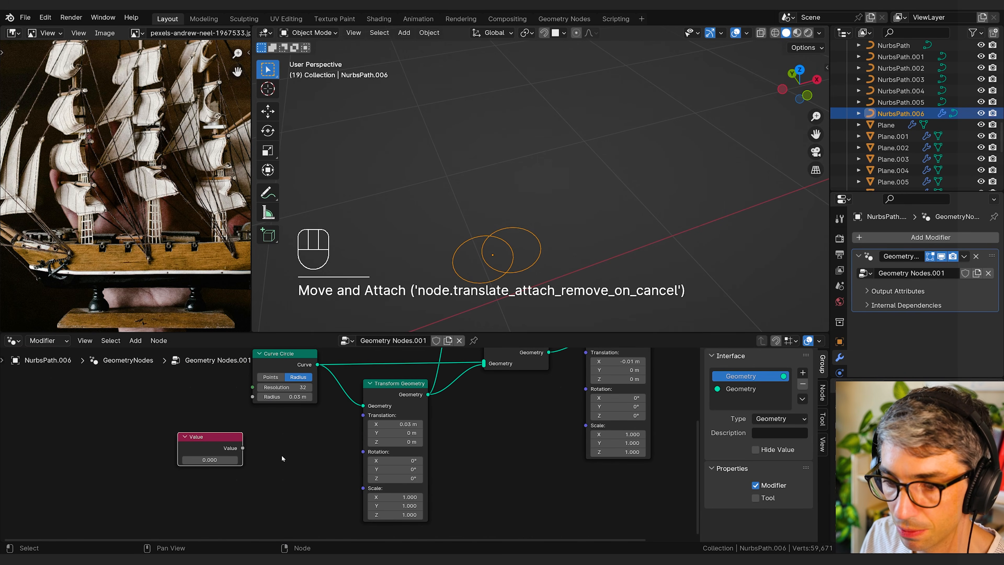
click(216, 460)
text(.03)
key(Return)
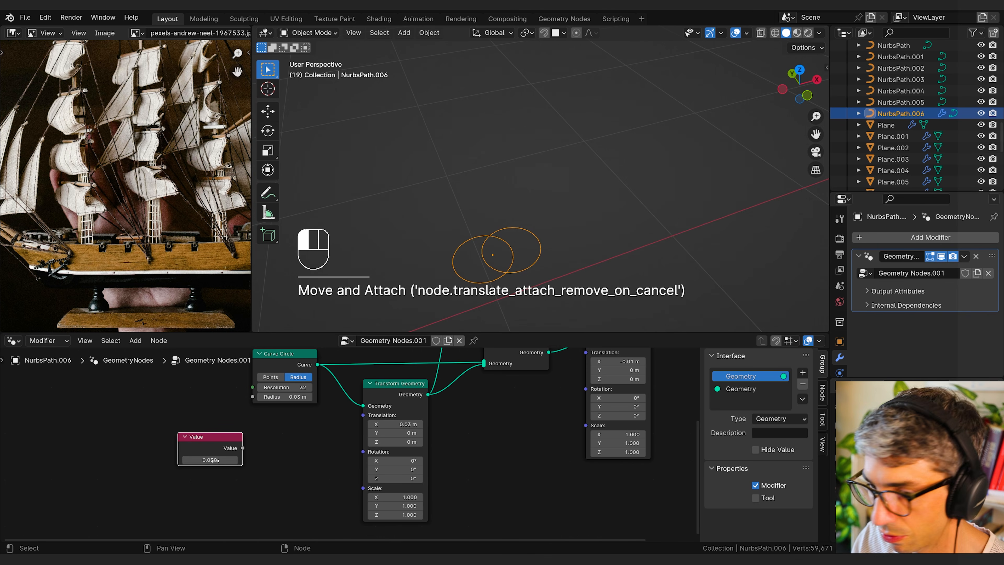
click(253, 459)
drag(219, 443, 202, 442)
Step: Add a Math node beside the Value node and set its operation to Divide
key(shift+a)
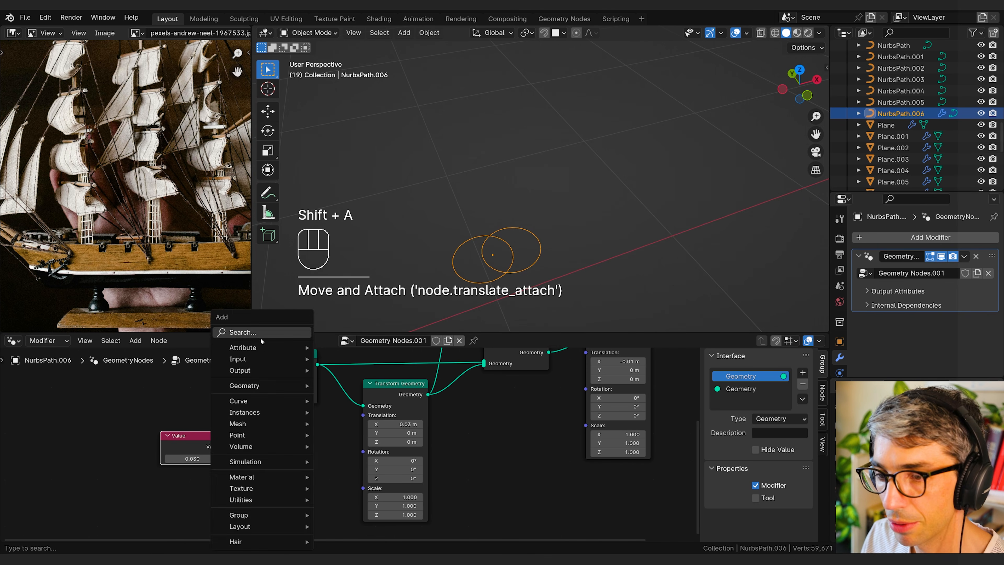
text(mnath)
key(BackSpace)
key(BackSpace)
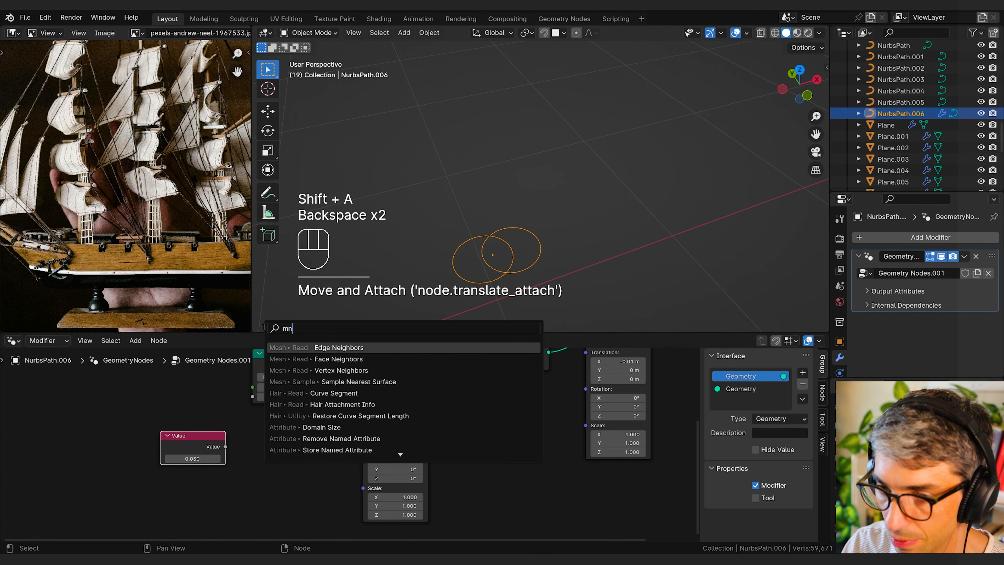
key(Return)
click(292, 467)
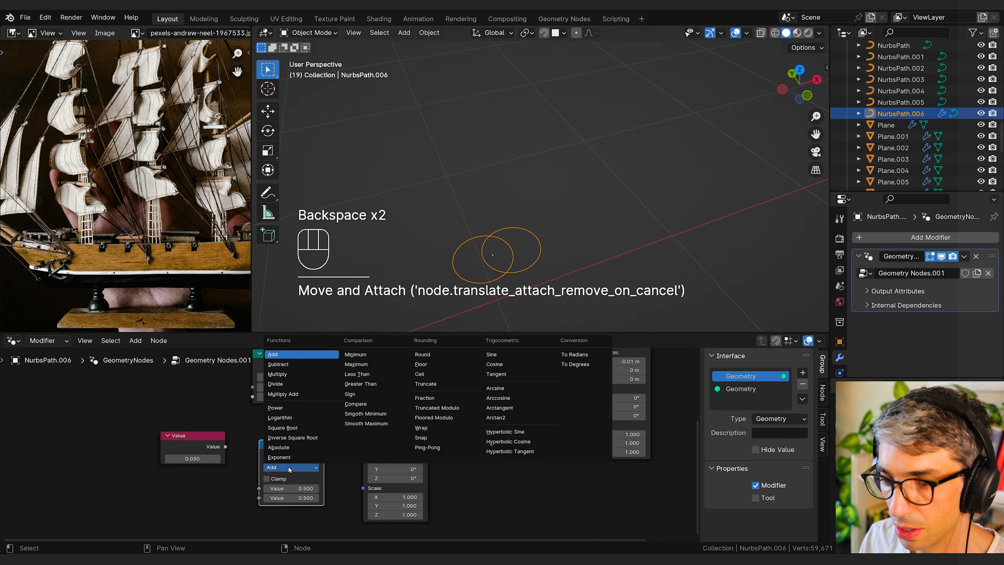
click(285, 372)
click(291, 467)
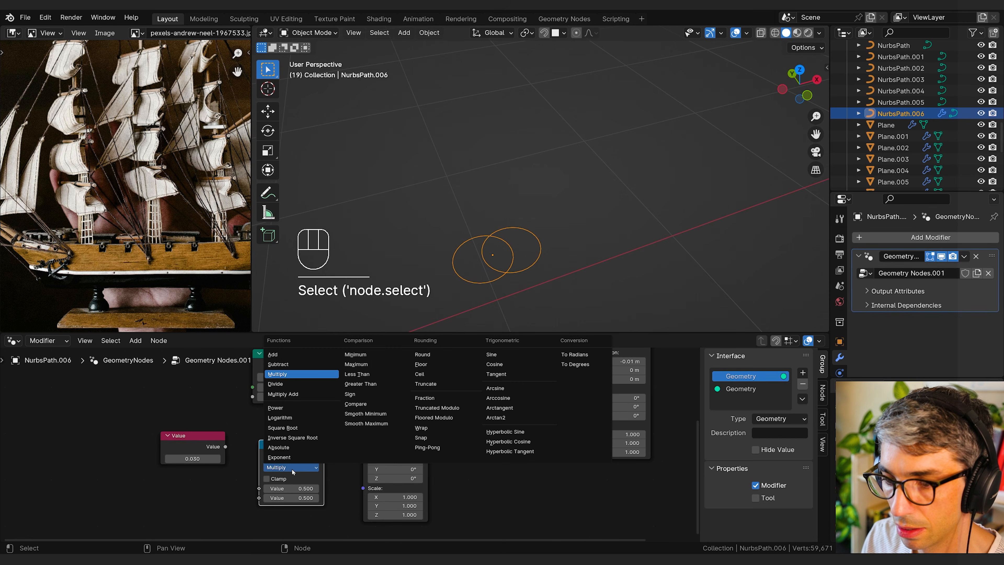
click(293, 384)
Step: Link the Value node into the Divide node's first input and set the divisor to 2
drag(226, 446, 257, 495)
drag(227, 447, 259, 490)
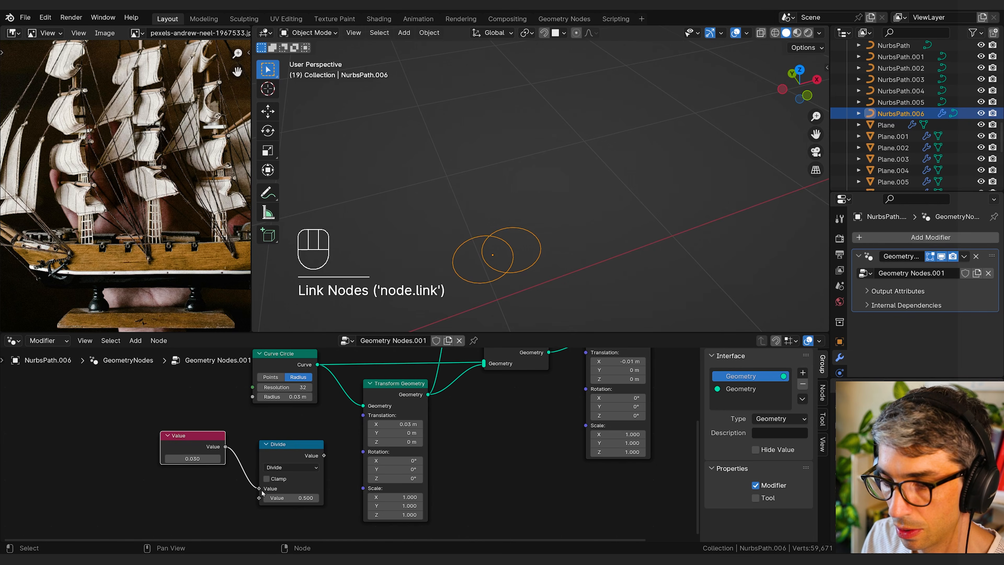
double_click(288, 498)
text(2)
key(Return)
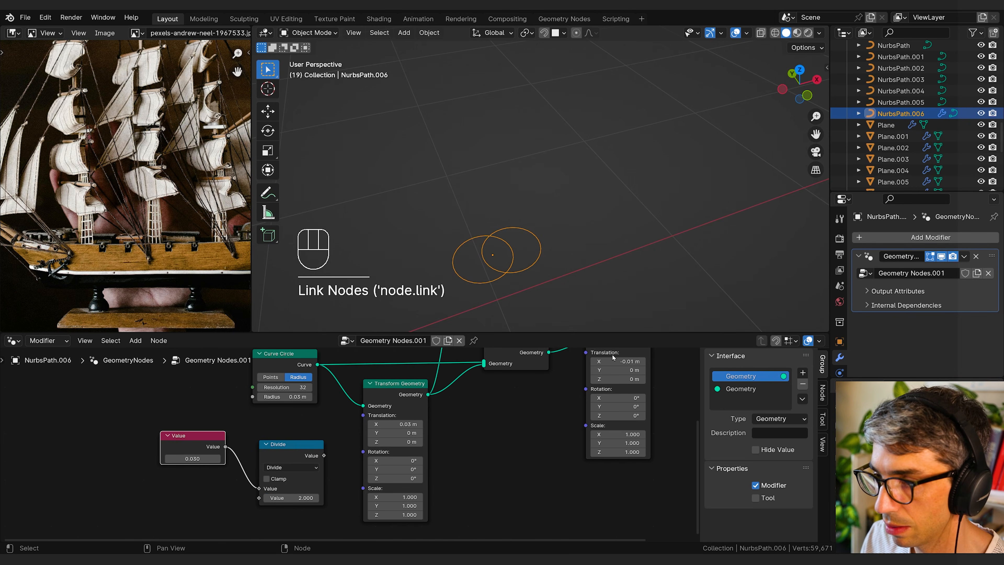
Step: Move the Divide node below the Value node and add a Combine XYZ node before the first Transform Geometry
drag(307, 456, 192, 494)
middle_drag(282, 483, 295, 454)
click(295, 453)
key(shift+a)
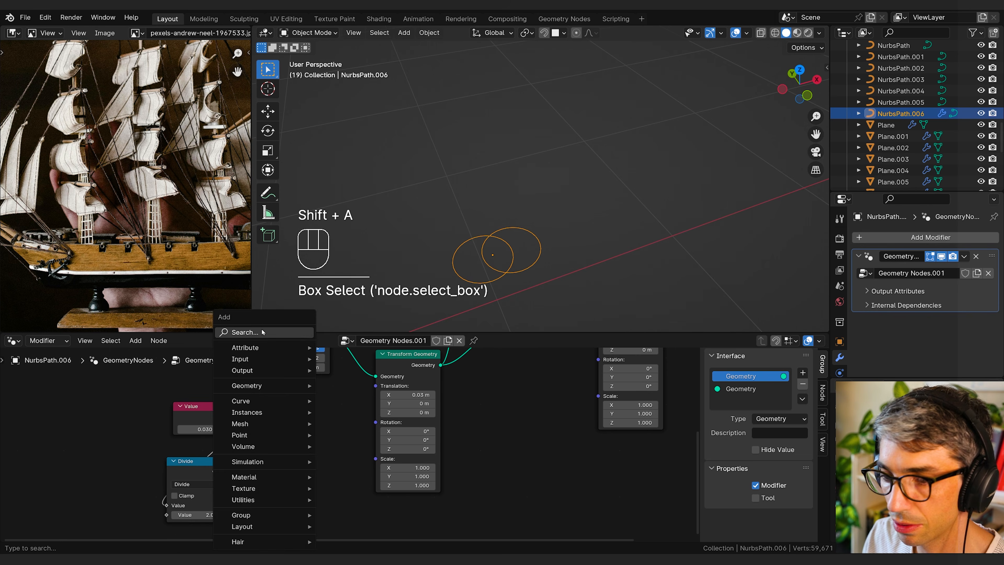
click(265, 332)
text(conb)
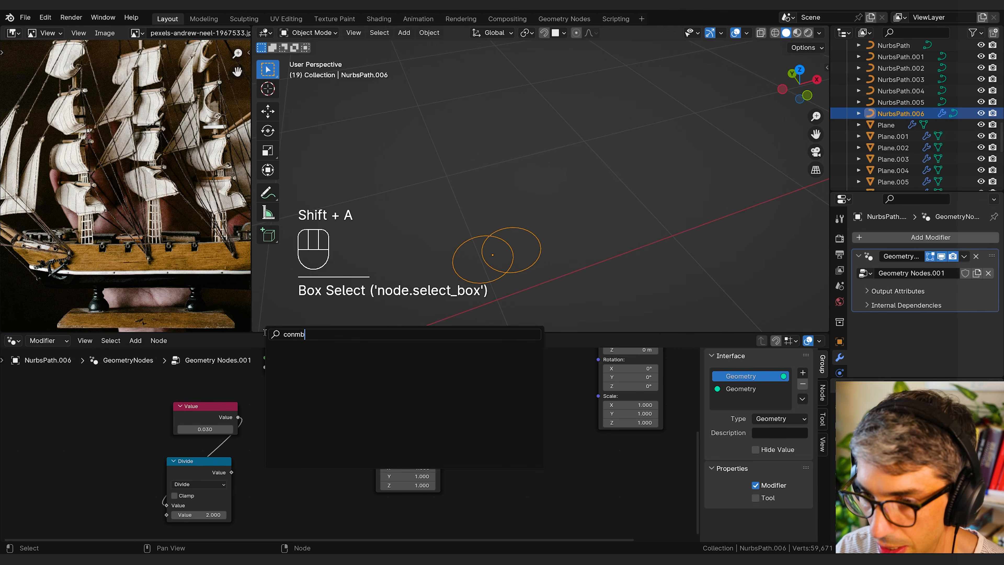
key(BackSpace)
key(BackSpace)
text(mb)
key(Return)
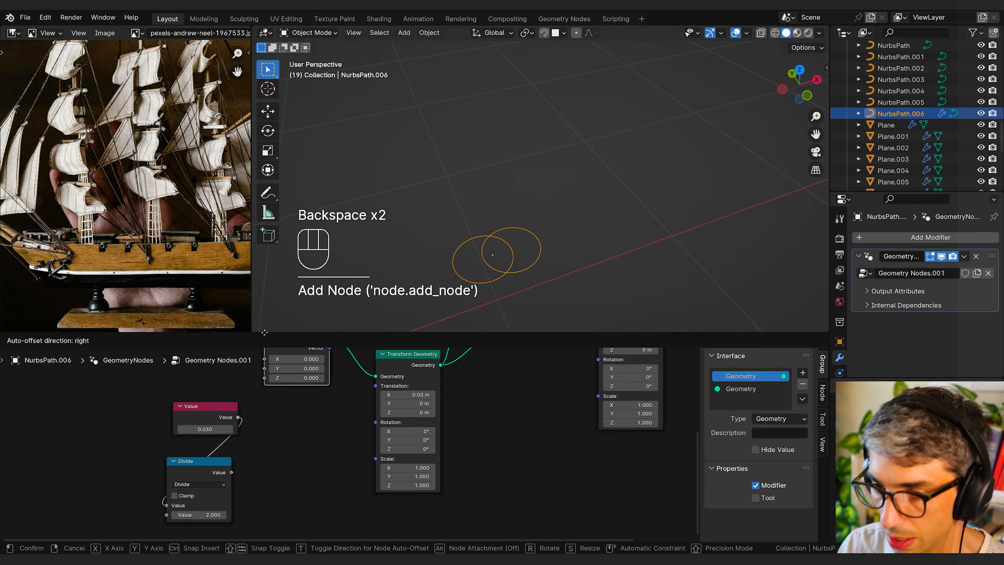
click(301, 425)
Step: Link the Value node to Combine XYZ's X input and its Vector output to the first Transform Geometry's Translation
drag(238, 417, 251, 450)
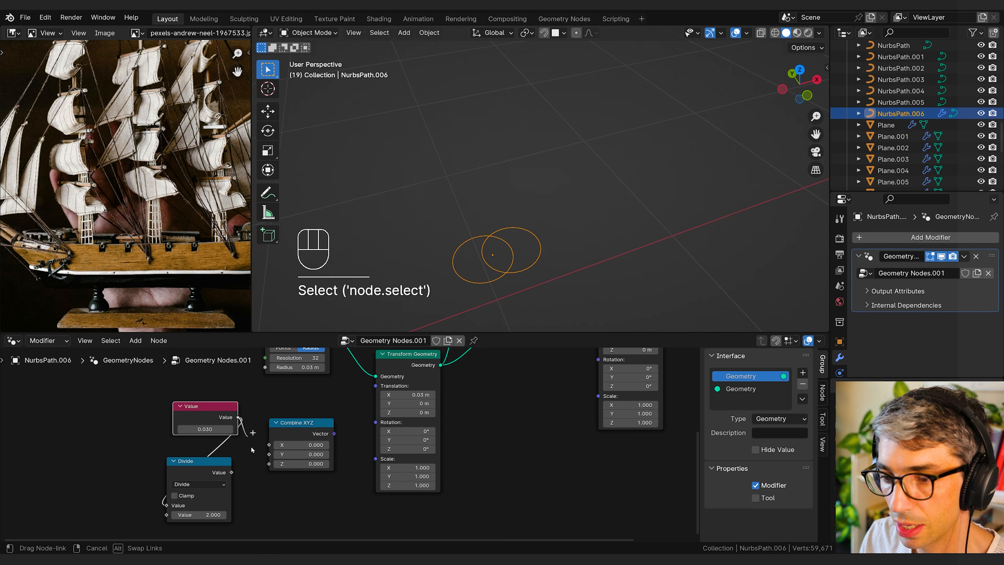
scroll(297, 431, right, 2)
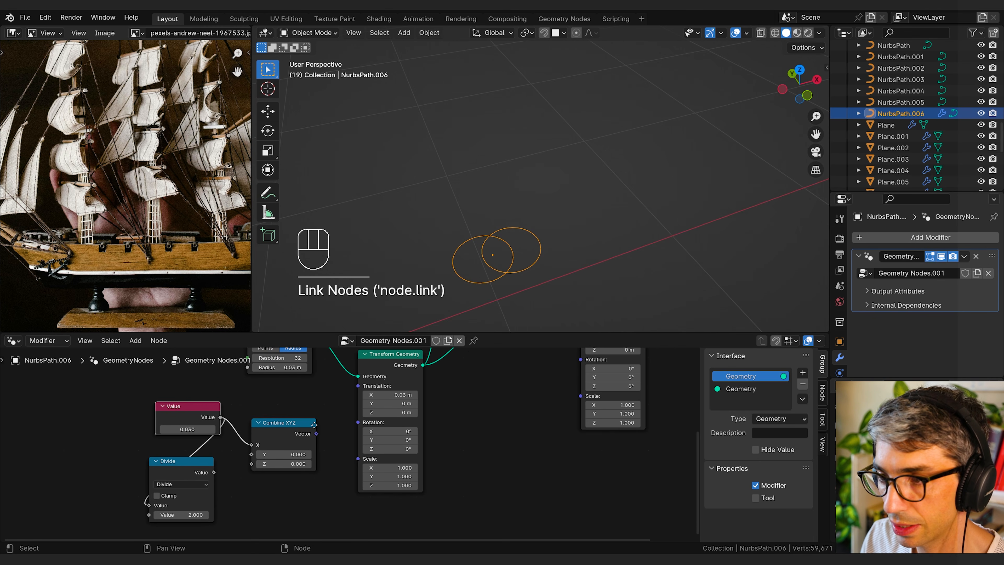
drag(312, 434, 354, 386)
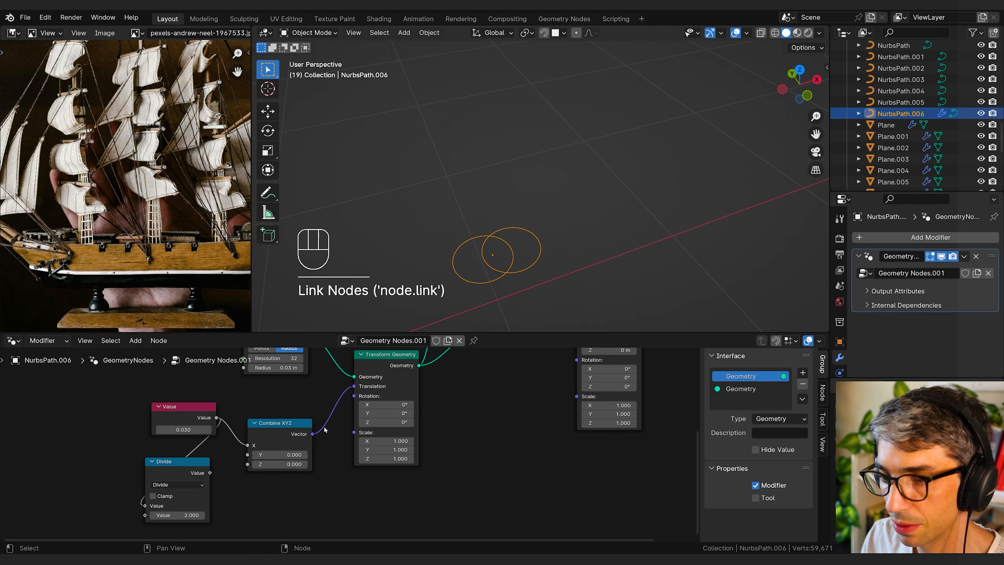
Step: Duplicate Combine XYZ, feed its X from the Divide node, and link its Vector to the second Transform Geometry's Translation
key(shift+d)
click(371, 492)
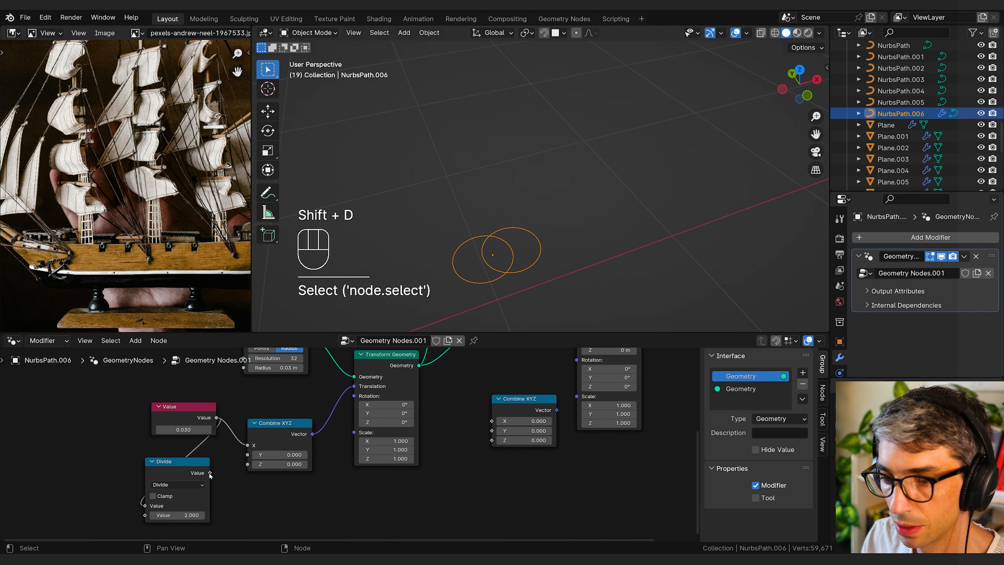
drag(210, 473, 492, 420)
middle_drag(527, 407, 399, 445)
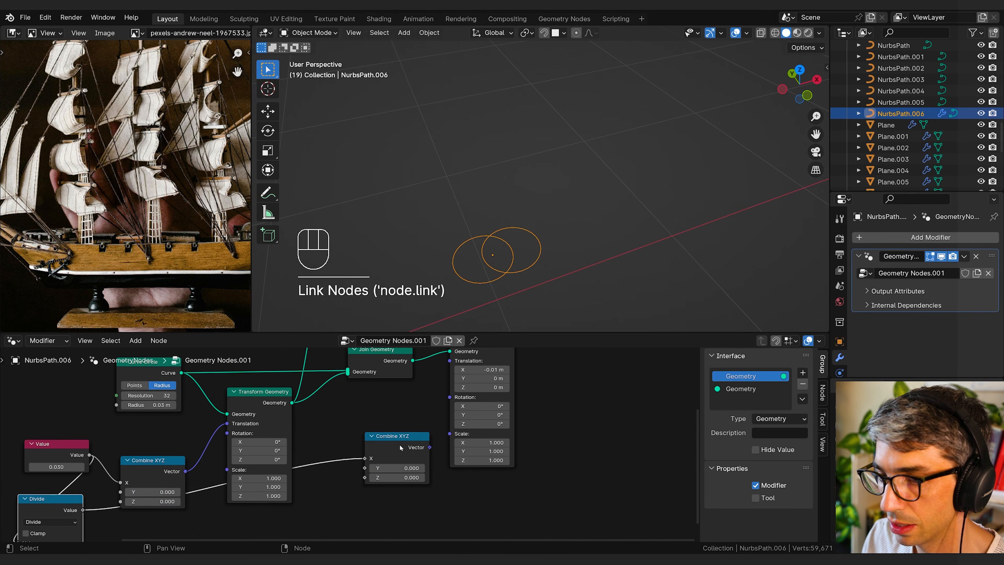
drag(399, 445, 450, 406)
middle_drag(518, 411, 571, 455)
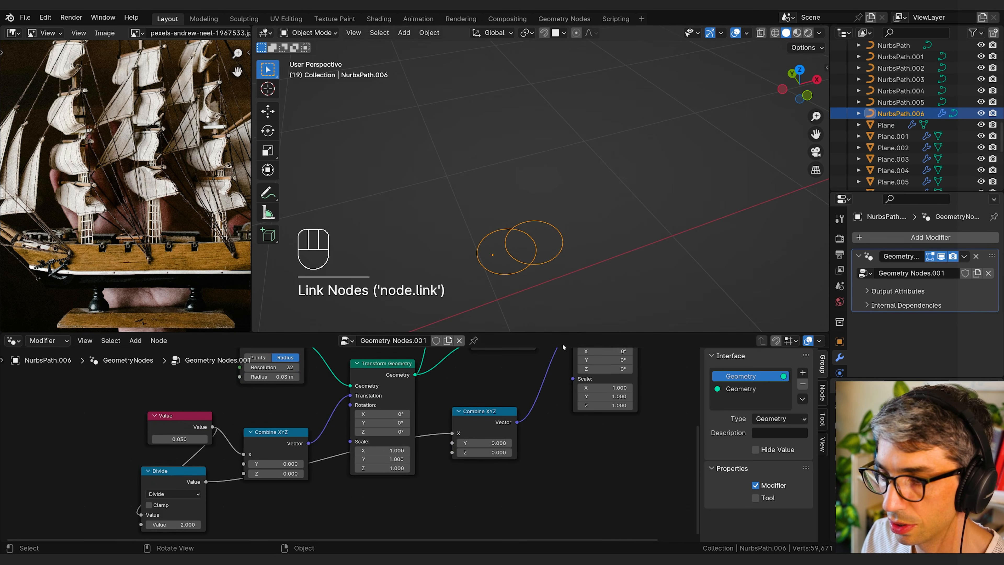
Step: Spread out the Value and Math nodes, and change the Math node to Multiply by -0.5
middle_drag(441, 474, 482, 470)
drag(208, 407, 155, 404)
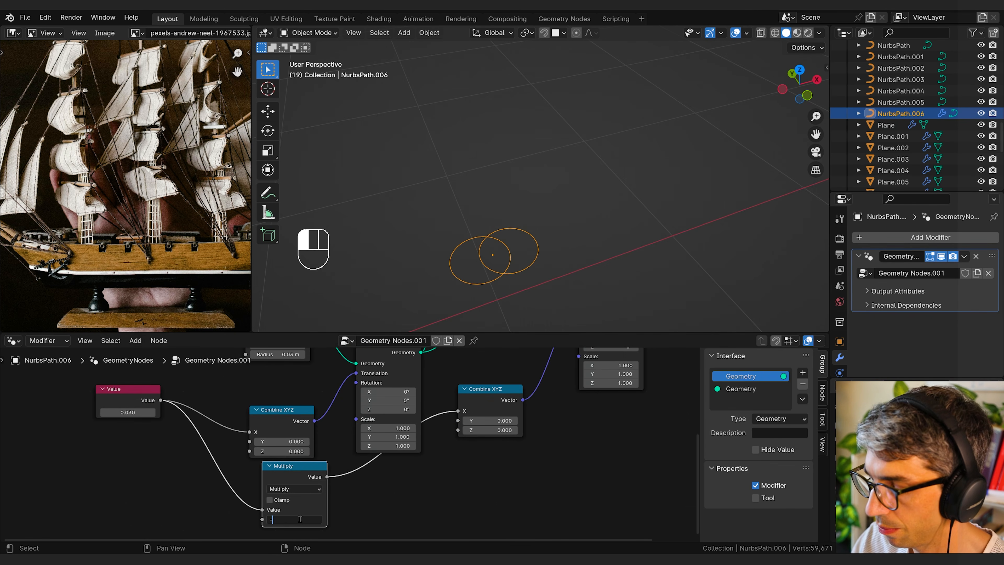
text(0.5)
key(Return)
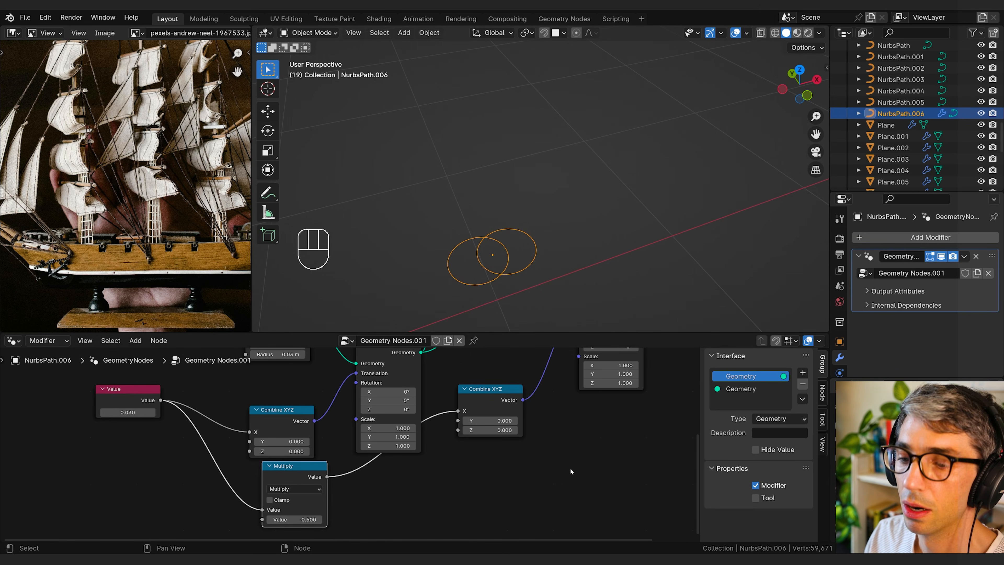
drag(317, 486, 306, 486)
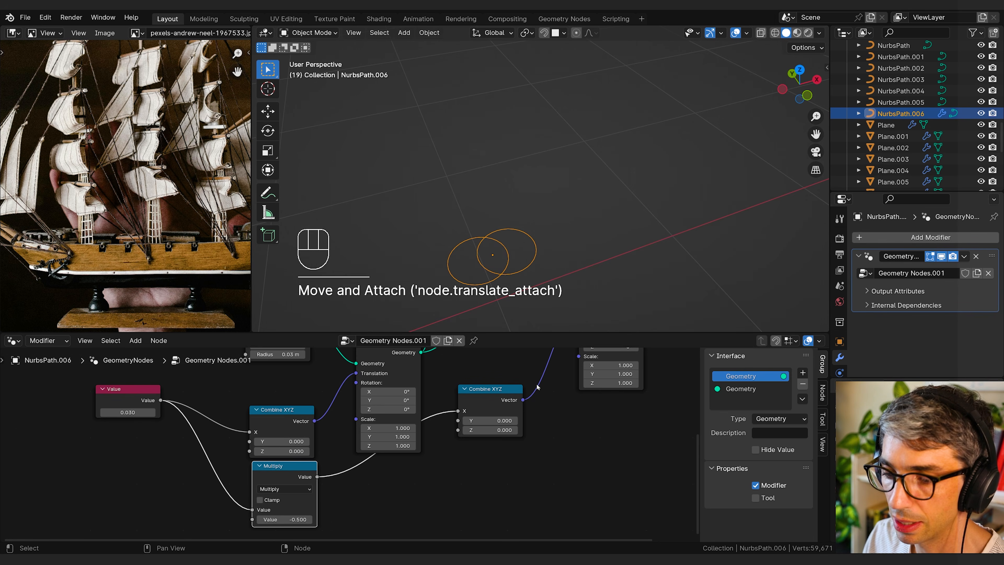
middle_drag(474, 378, 411, 444)
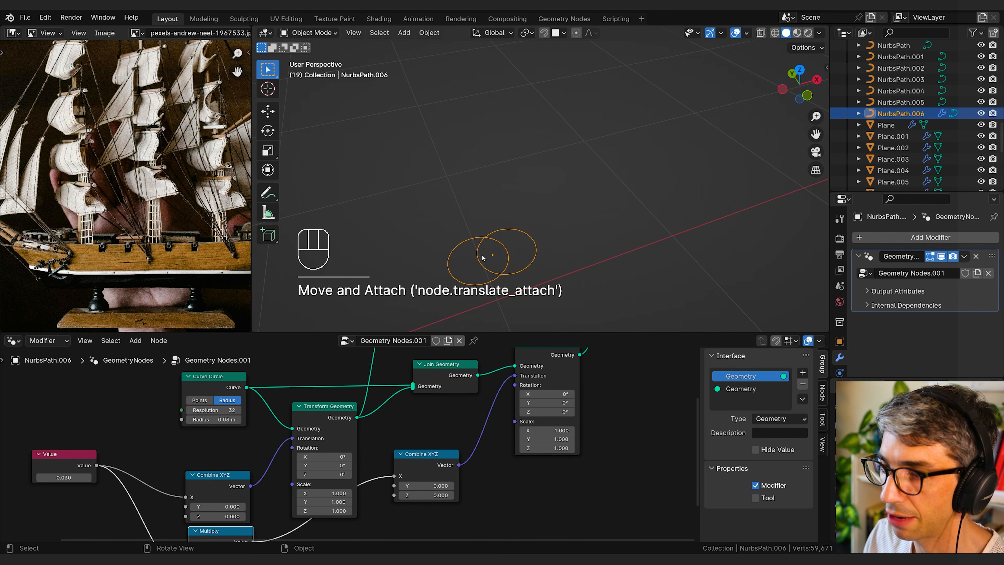
middle_drag(564, 448, 648, 364)
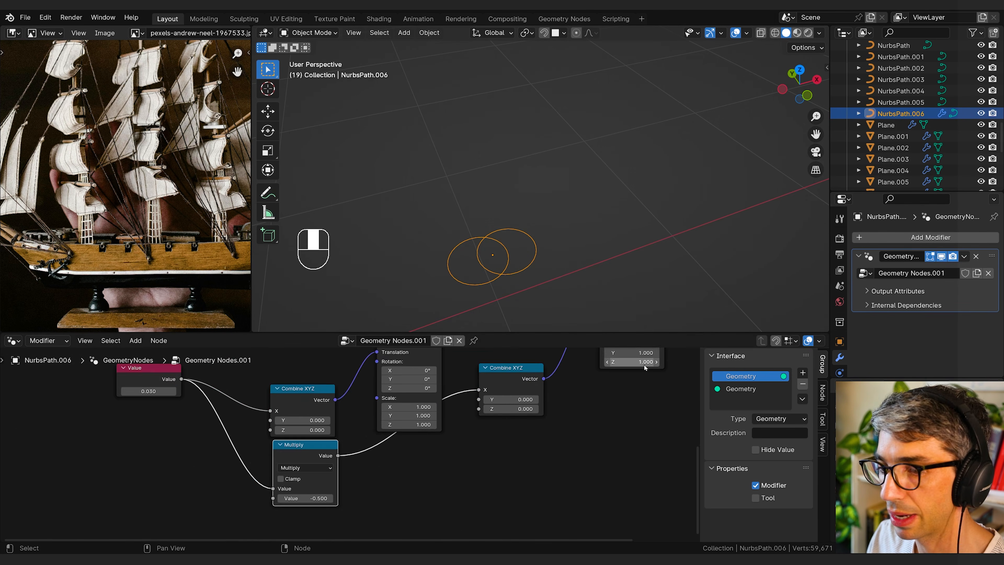
middle_drag(191, 442, 353, 507)
drag(310, 457, 324, 482)
key(ctrl+z)
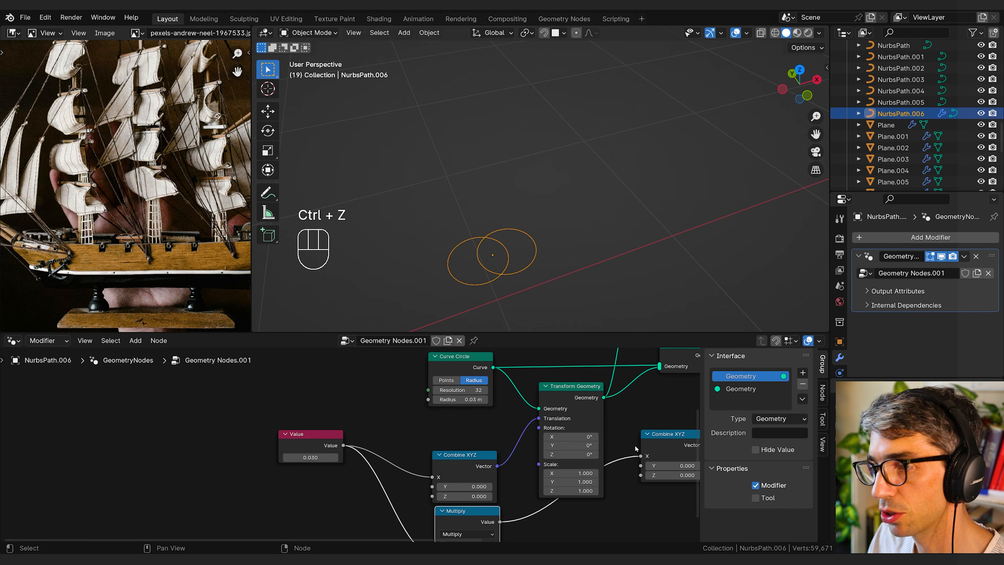
Step: Move the Value node farther from the other nodes and link it to Curve Circle's Radius input
scroll(382, 416, down, 1)
middle_drag(382, 416, 444, 448)
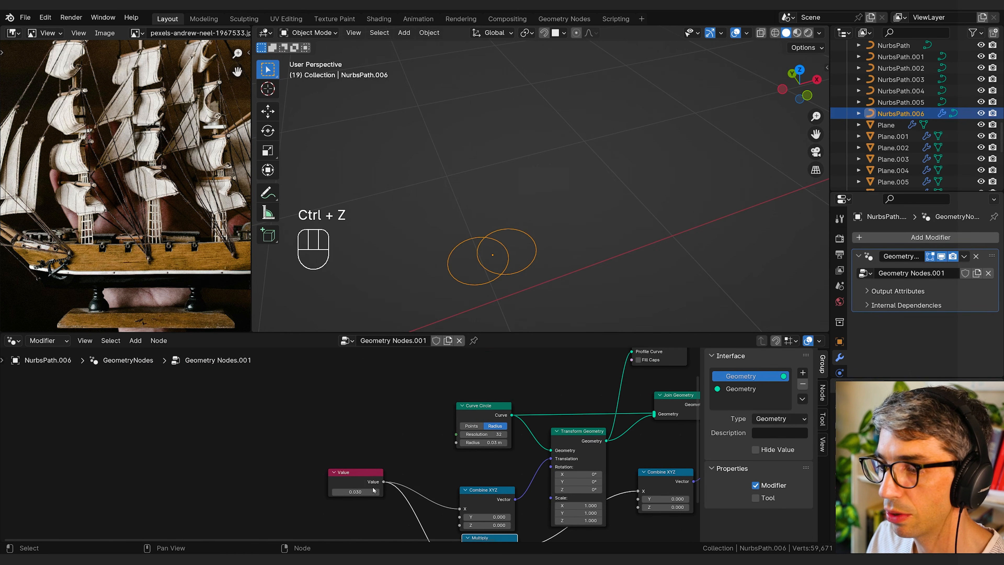
drag(352, 473, 325, 458)
middle_drag(374, 434, 342, 444)
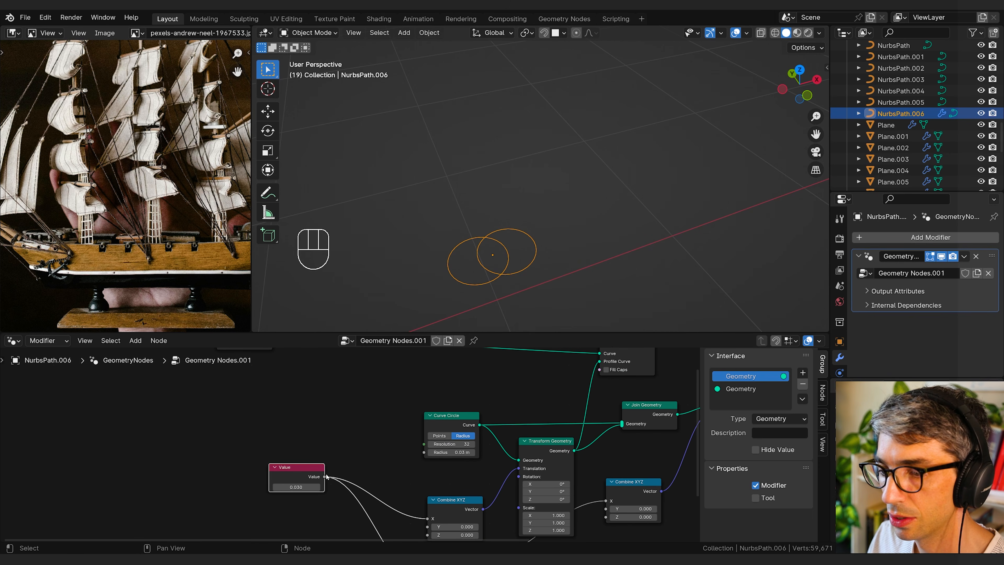
drag(324, 476, 426, 453)
Step: Try a Value node setting of 0.04 to test both circles' size and spacing, and undo it
mouse_move(298, 488)
mouse_down()
mouse_move(312, 487)
mouse_move(301, 488)
mouse_up()
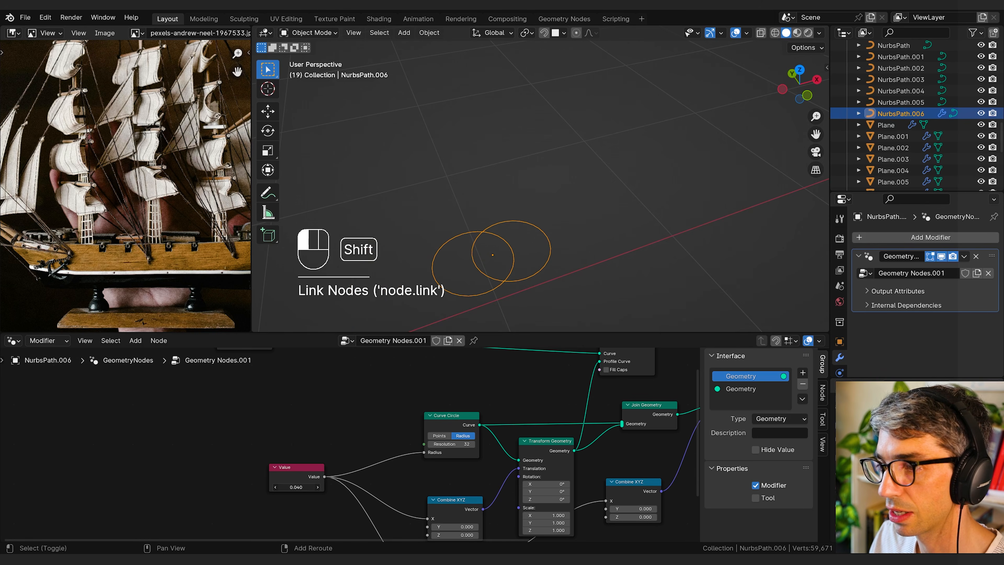
key(ctrl+z)
middle_drag(343, 427, 330, 428)
mouse_move(535, 266)
middle_down()
mouse_move(512, 265)
mouse_move(534, 269)
middle_up()
Step: Link the second Transform Geometry to Curve to Mesh's Profile Curve and connect the Mesh output to Group Output
middle_drag(525, 419, 280, 468)
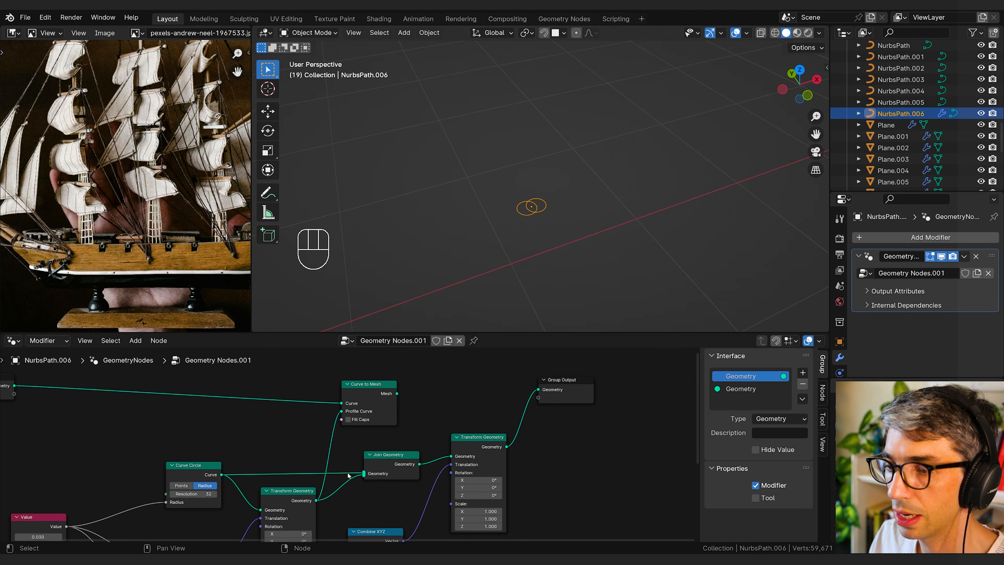
middle_drag(498, 425, 468, 434)
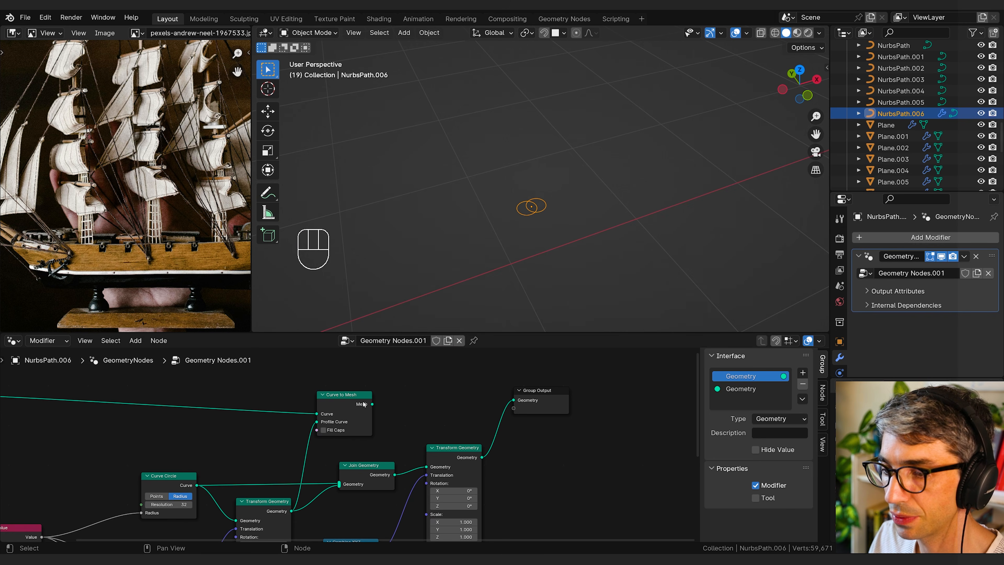
drag(483, 458, 513, 400)
middle_drag(463, 238, 504, 263)
scroll(506, 264, down, 3)
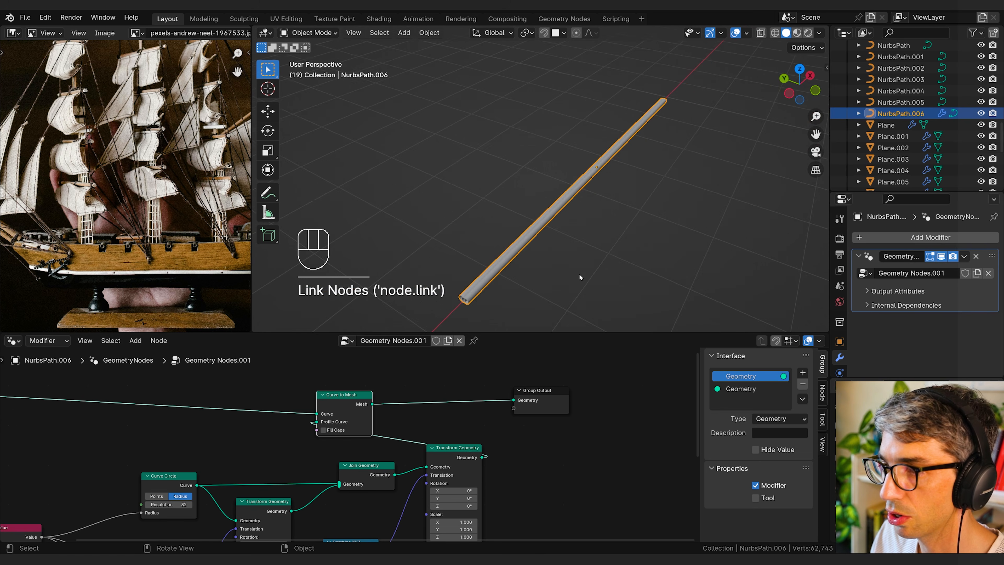
Step: Move Group Output farther along and place Curve to Mesh between the second Transform Geometry and Group Output
middle_drag(579, 274, 587, 263)
drag(566, 396, 624, 390)
drag(362, 399, 698, 392)
drag(554, 399, 578, 396)
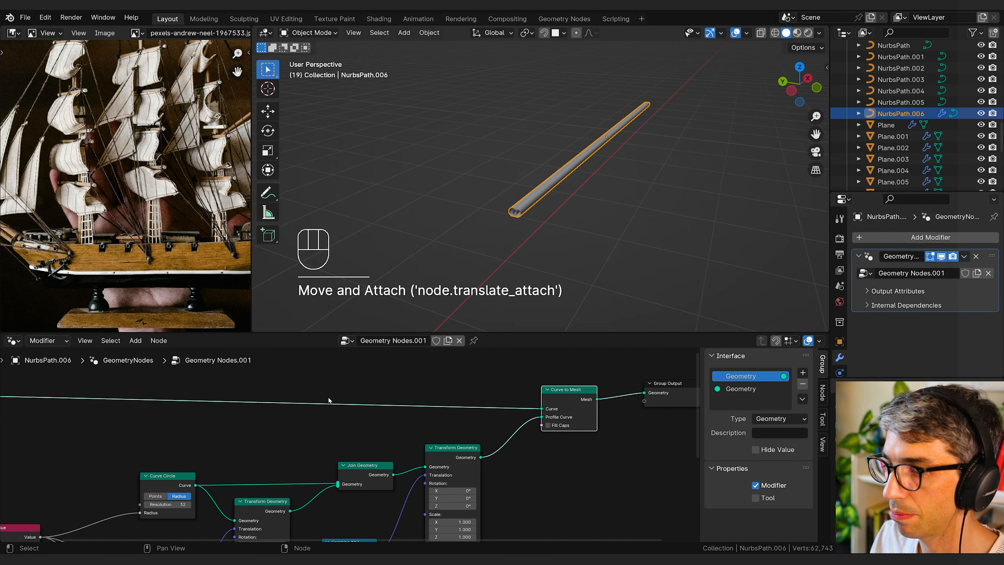
scroll(190, 425, down, 1)
middle_drag(186, 427, 484, 407)
drag(273, 385, 227, 399)
click(389, 425)
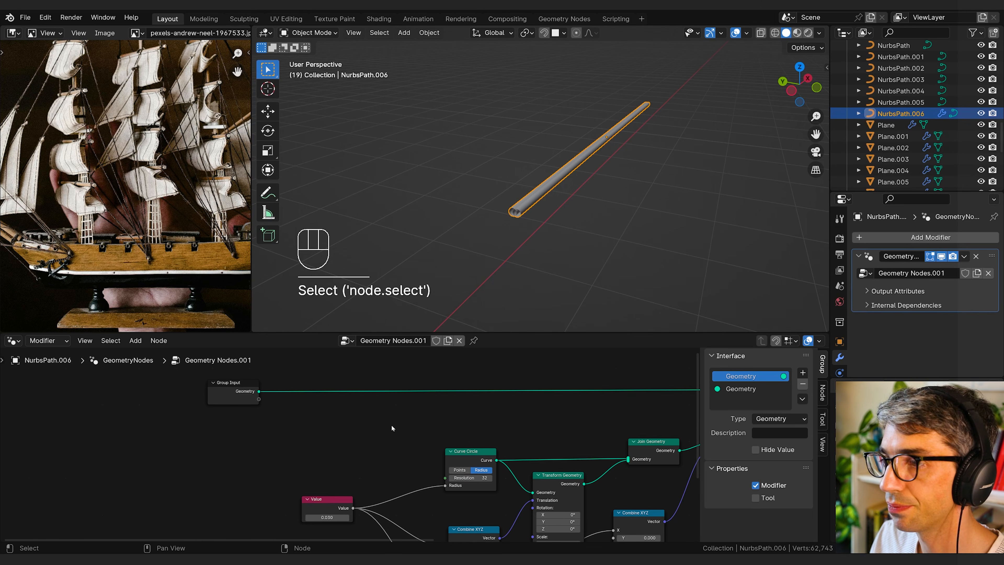
middle_drag(410, 411, 266, 423)
key(shift+a)
click(323, 332)
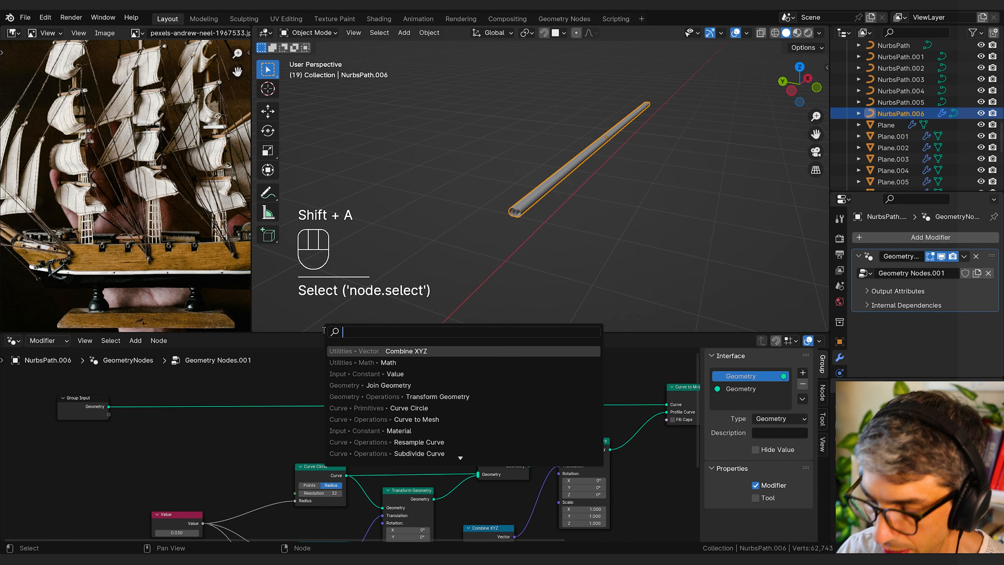
text(tilt)
click(428, 351)
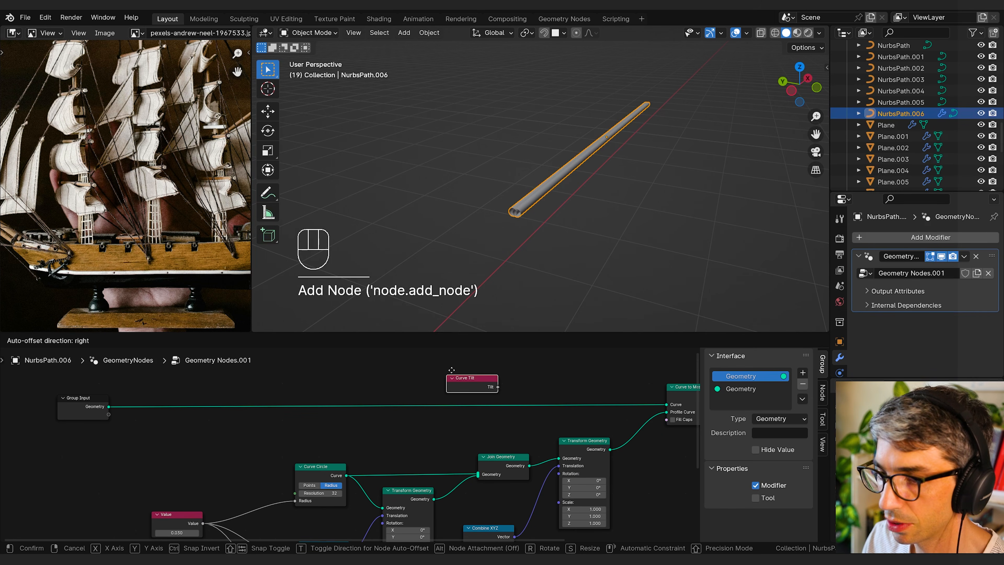
click(474, 375)
key(x)
Step: Add a Set Curve Tilt node on the link between Group Input and Curve to Mesh's Curve input
key(shift+a)
click(428, 335)
text(set)
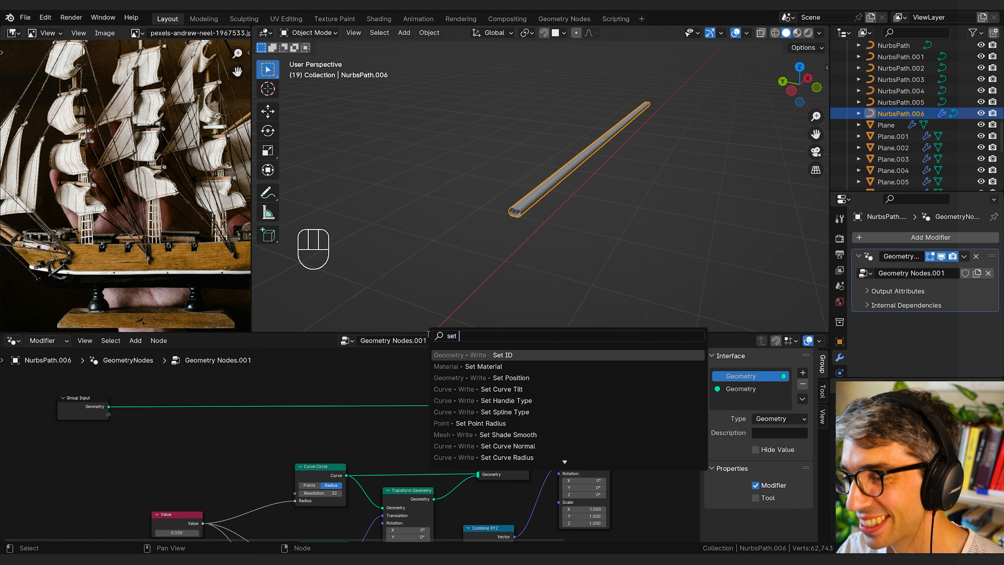
text( curv)
key(Return)
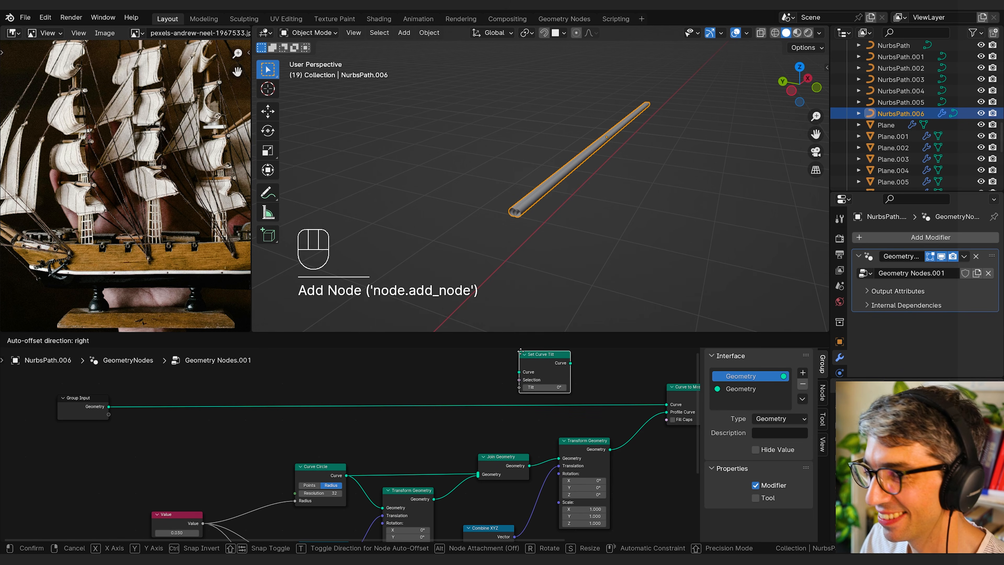
click(494, 379)
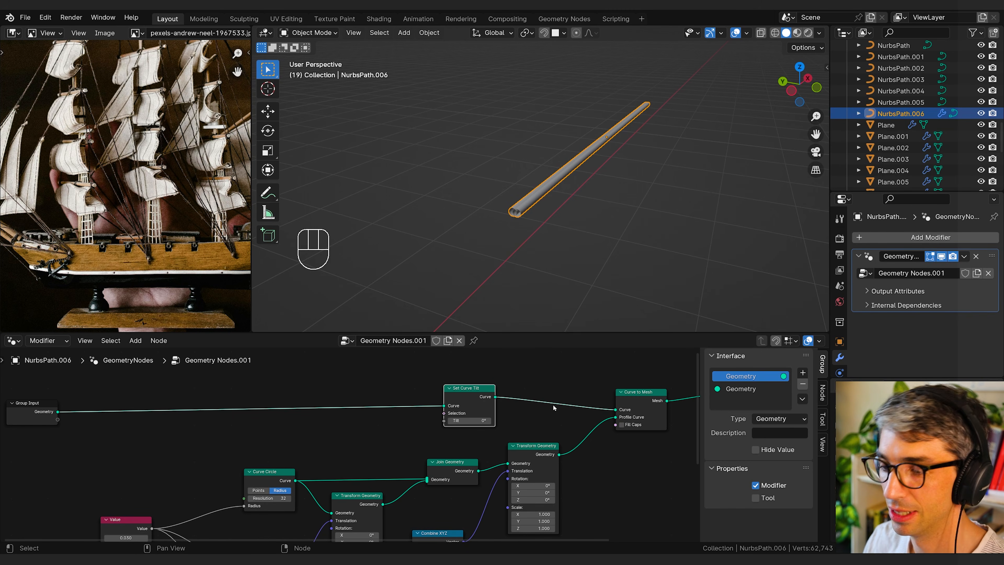
middle_drag(415, 434, 434, 435)
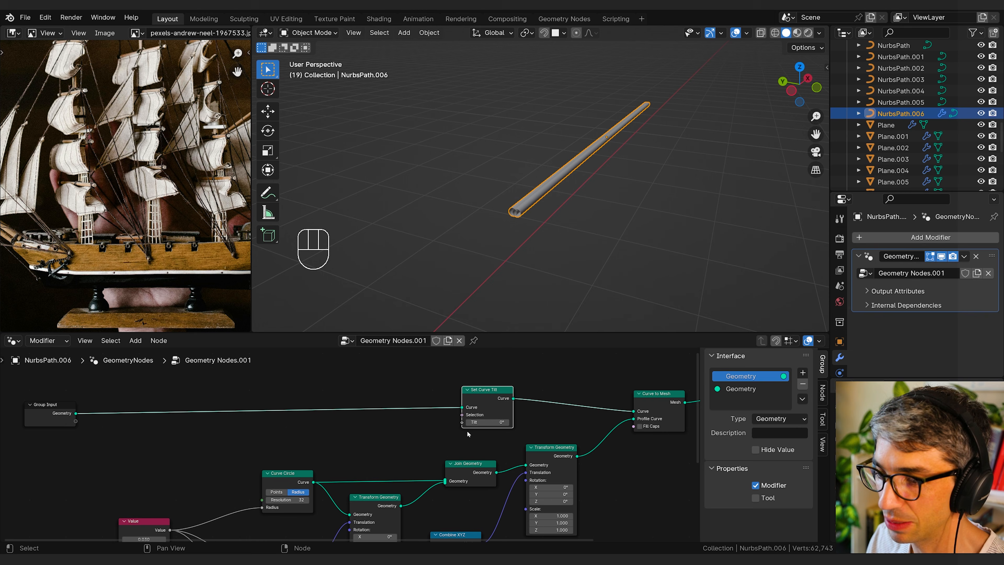
Step: Try a nonzero Tilt on Set Curve Tilt to test the profile's rotation, and reset it to 0°
mouse_move(487, 422)
mouse_down()
mouse_move(558, 422)
mouse_move(515, 422)
mouse_up()
click(490, 423)
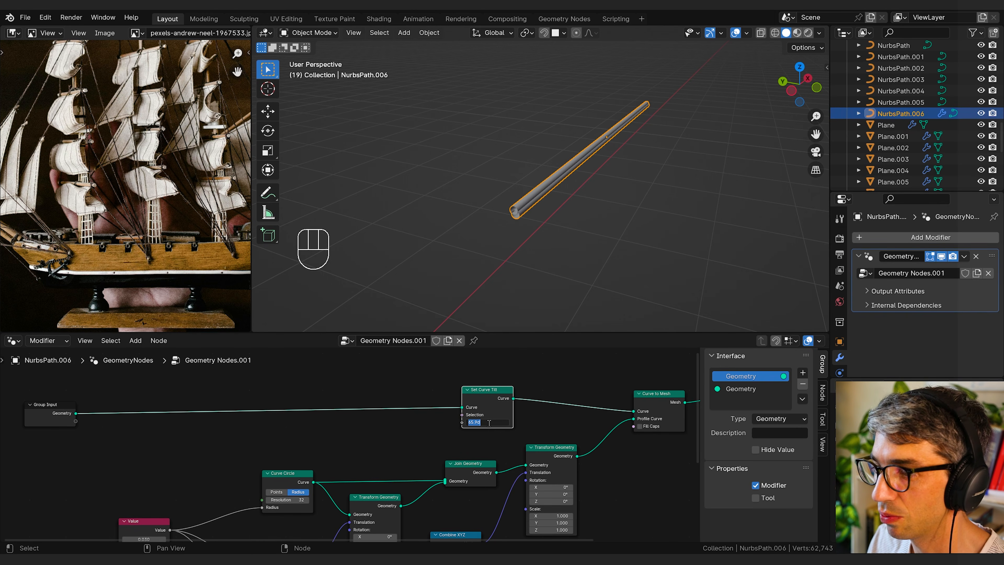
text(0)
key(Return)
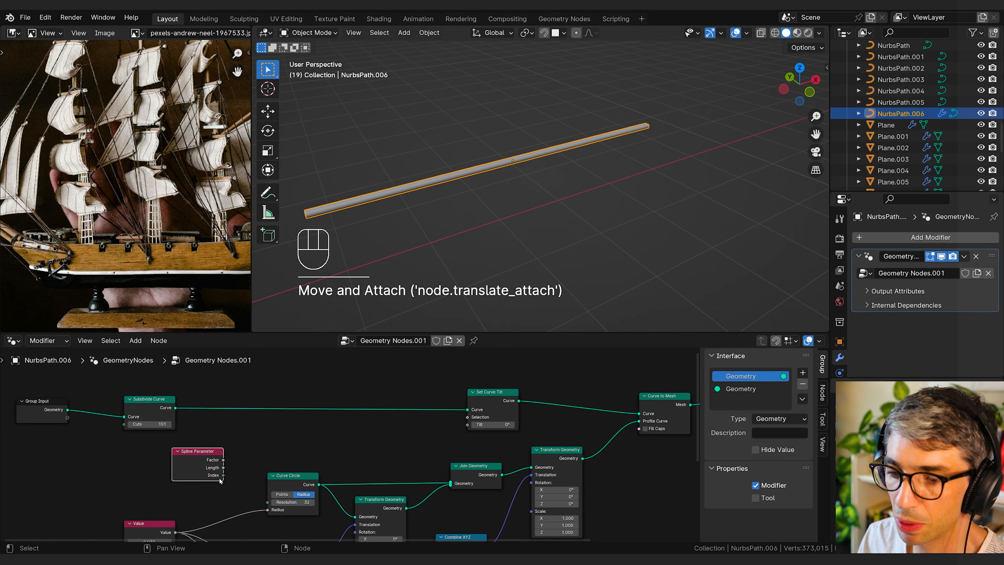
Step: Link Spline Parameter's Index output to Set Curve Tilt's Tilt input and set Subdivide Curve's Cuts to 15
click(221, 479)
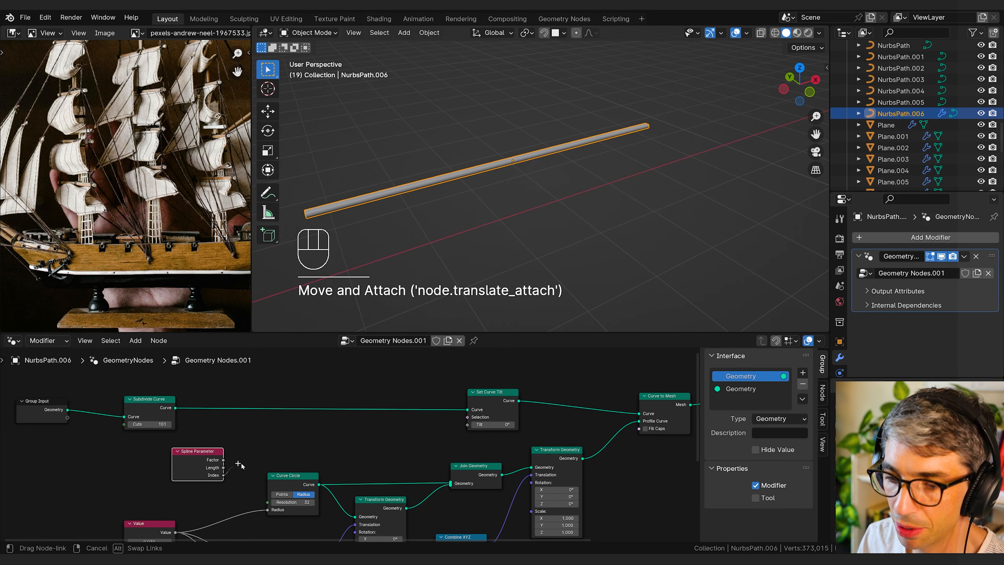
drag(223, 476, 463, 425)
drag(169, 423, 133, 424)
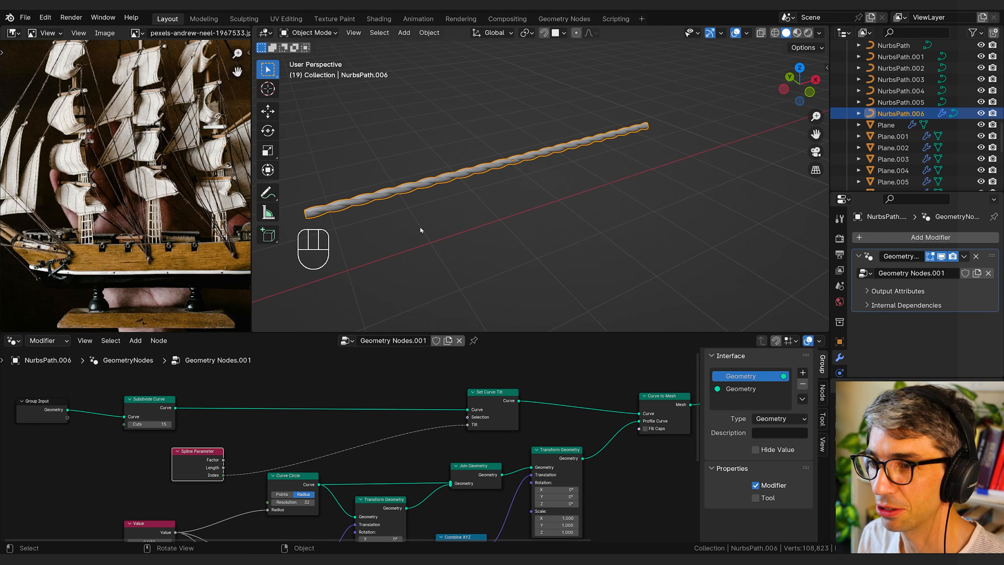
Step: Extrude the rope curve's end control point along the X axis in Edit Mode and return to Object Mode
shift+middle_drag(420, 226, 546, 232)
key(Tab)
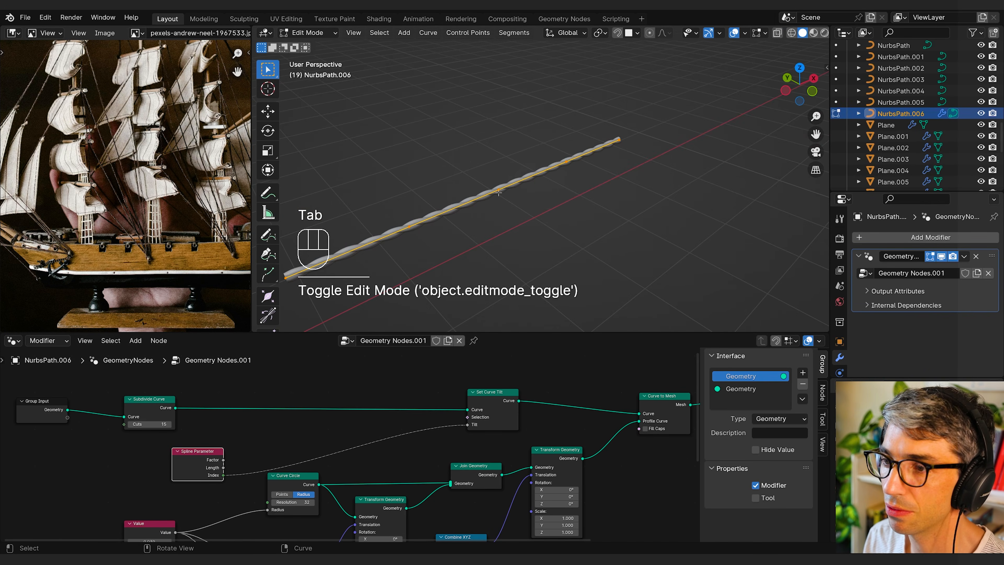
middle_drag(628, 169, 521, 178)
click(622, 154)
key(e)
key(x)
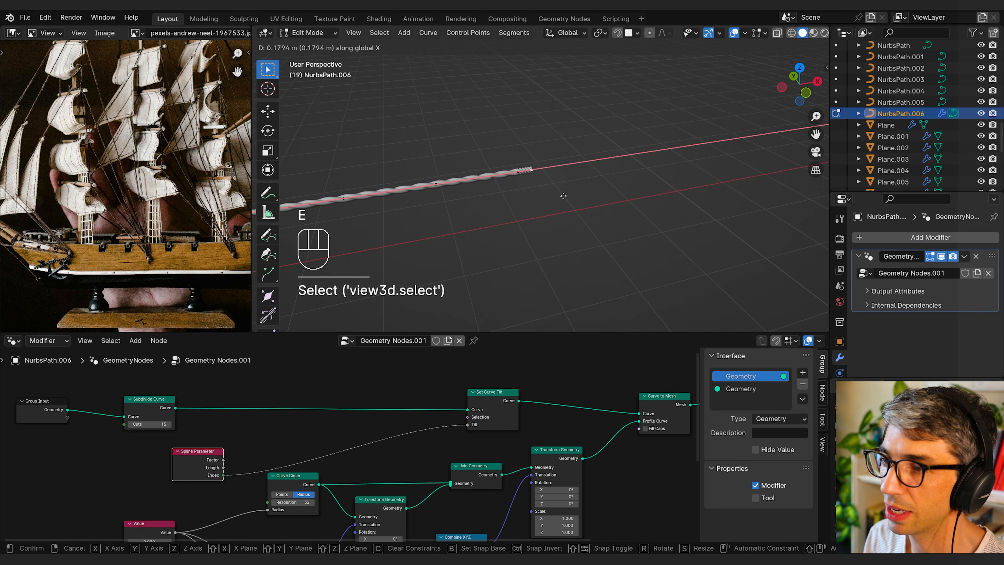
click(582, 192)
middle_drag(581, 191, 697, 174)
key(Tab)
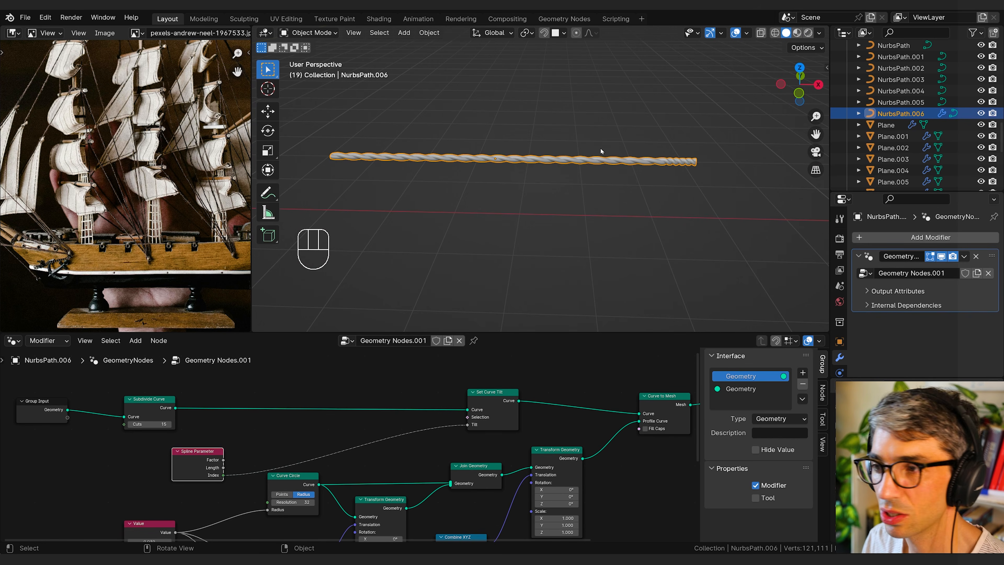
Step: Replace the Subdivide Curve node after Group Input with a Resample Curve node in Length mode
middle_drag(163, 409, 216, 406)
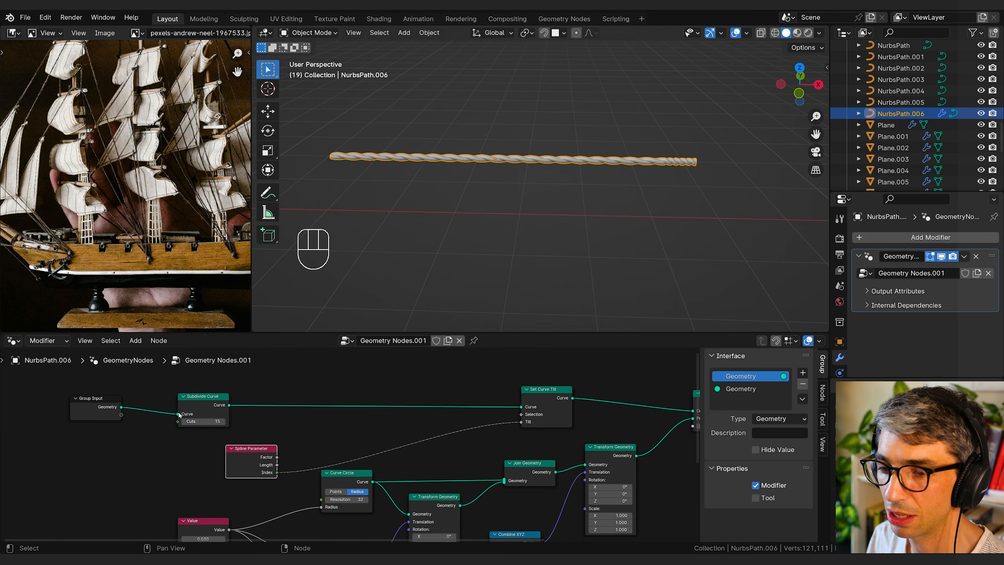
drag(175, 415, 524, 410)
key(x)
key(shift+a)
text(res)
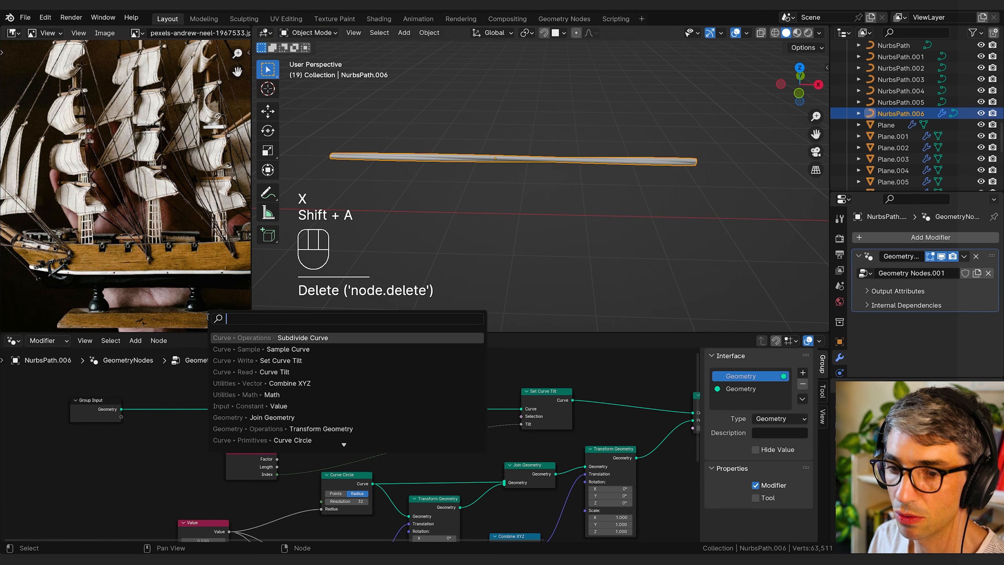
click(254, 338)
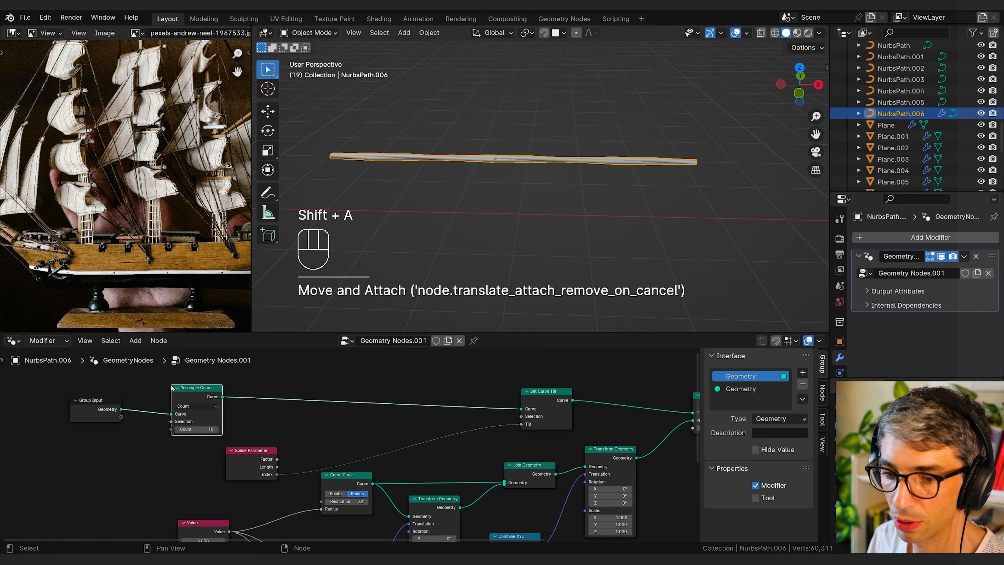
click(203, 411)
click(203, 407)
click(192, 440)
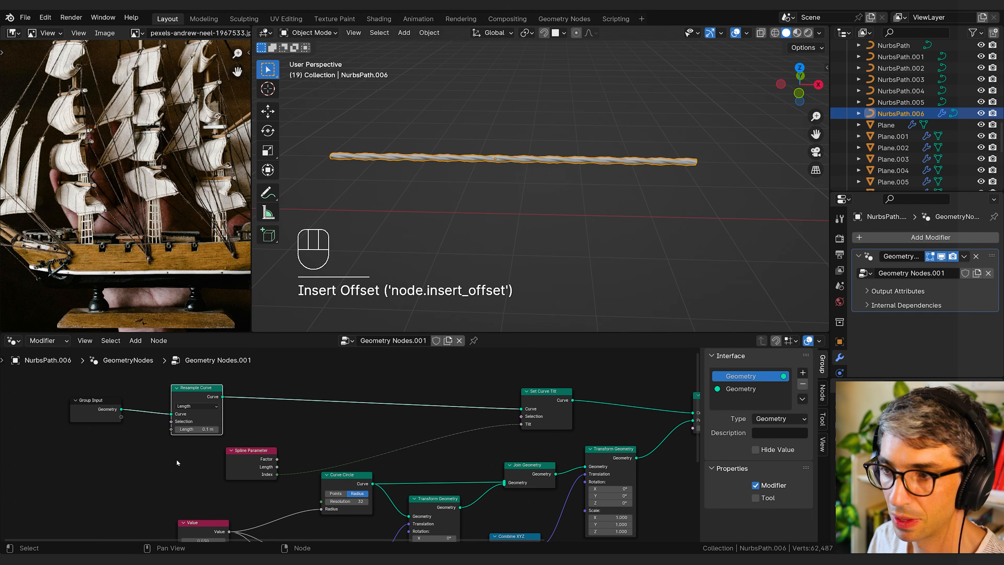
Step: Set Resample Curve's Length to 0.01 m
shift+middle_drag(170, 465, 190, 465)
mouse_move(217, 429)
shift+mouse_down()
mouse_move(202, 430)
mouse_move(213, 430)
shift+mouse_up()
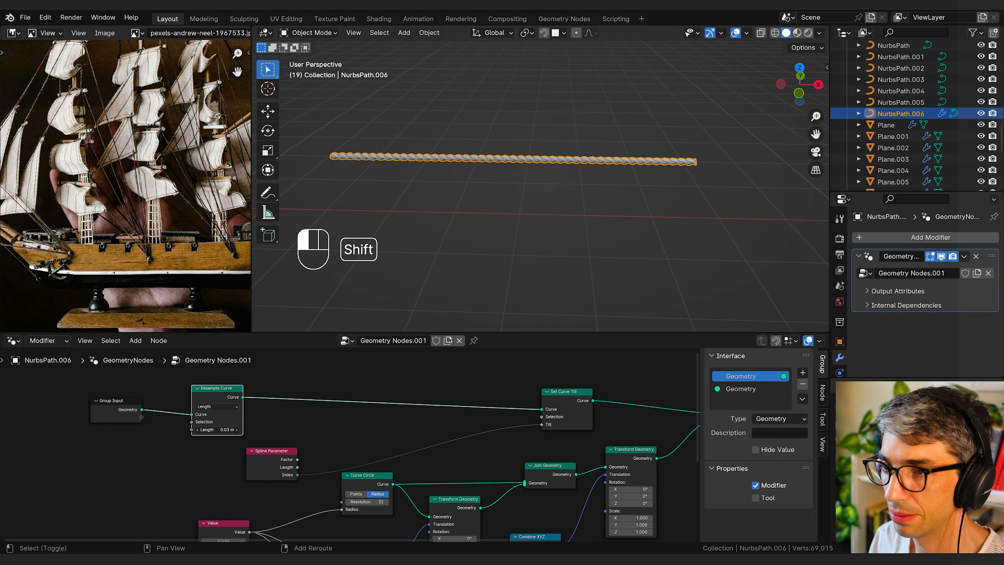
middle_drag(220, 429, 261, 425)
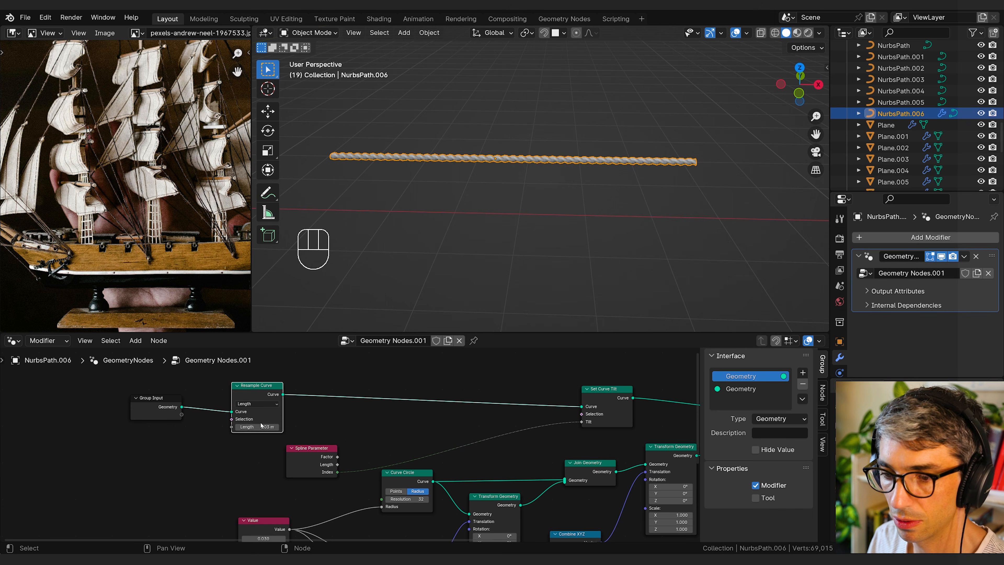
middle_drag(325, 409, 254, 413)
drag(183, 431, 173, 431)
middle_drag(337, 431, 260, 407)
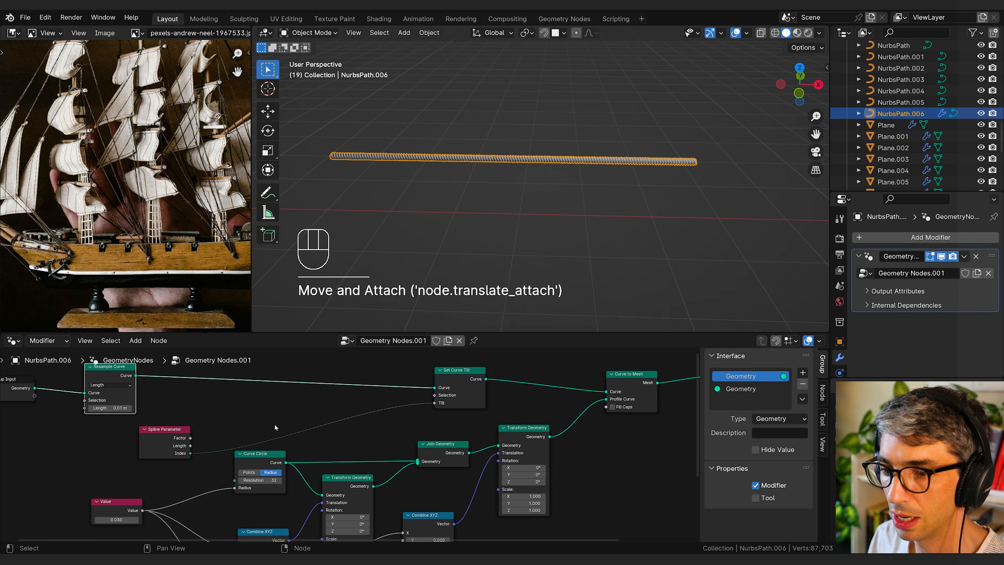
Step: Insert a Math node between Spline Parameter's Index and Set Curve Tilt's Tilt, set to Multiply with a value of 0.150
key(shift+a)
click(285, 337)
text(math)
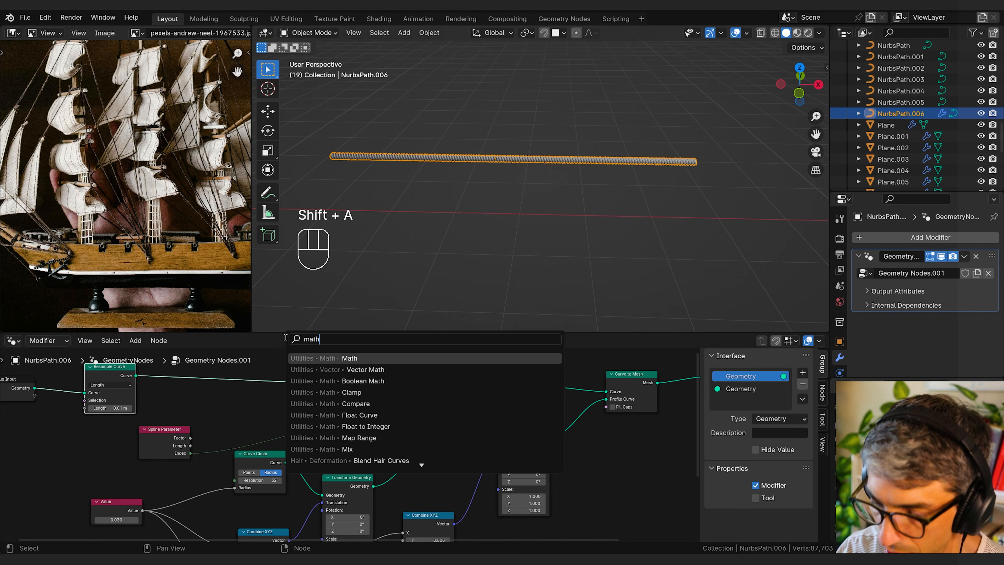
key(Return)
click(346, 412)
click(346, 416)
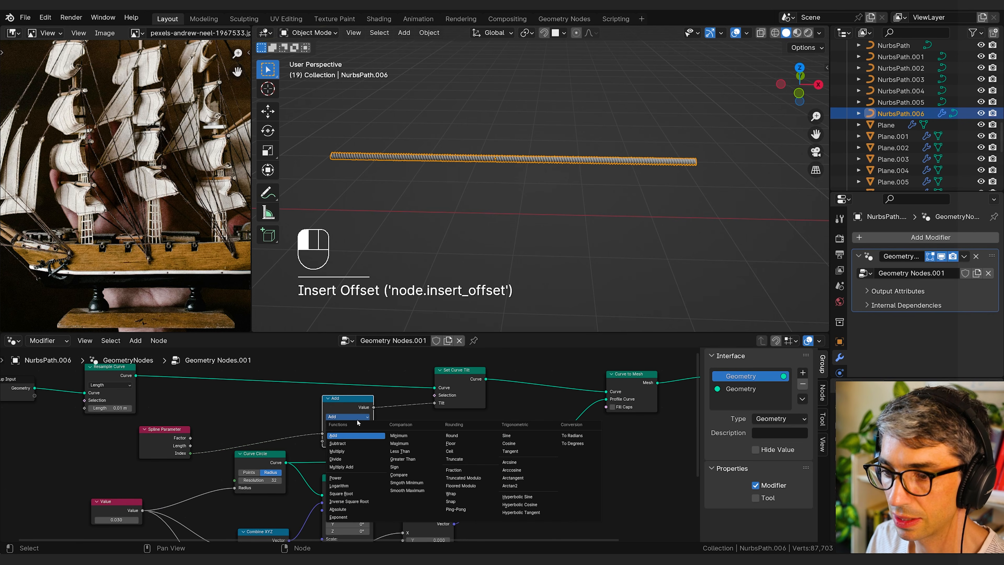
click(347, 443)
drag(347, 443, 324, 443)
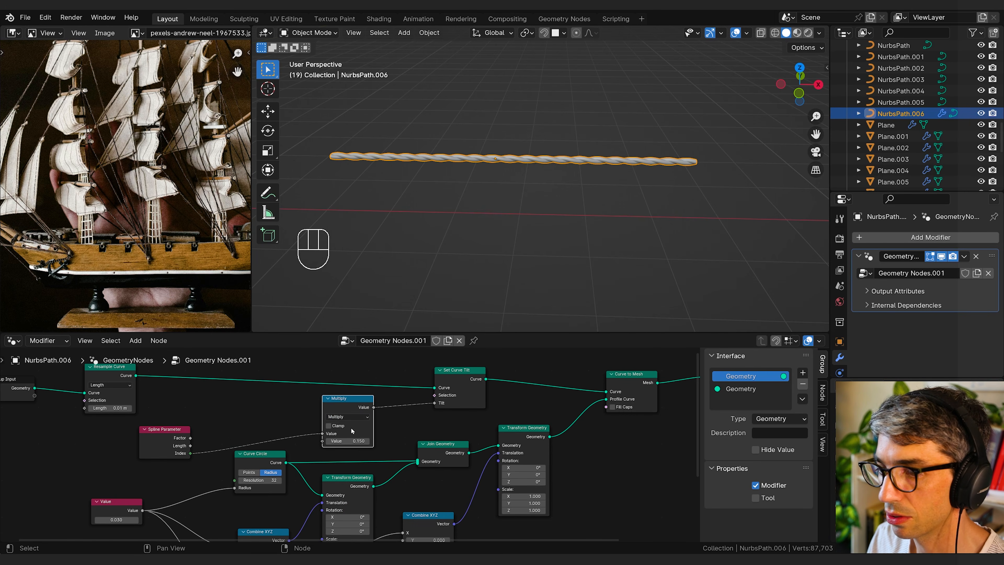
Step: Change the Math node's operation to Divide and set its second value to about 4.6
click(348, 417)
click(351, 457)
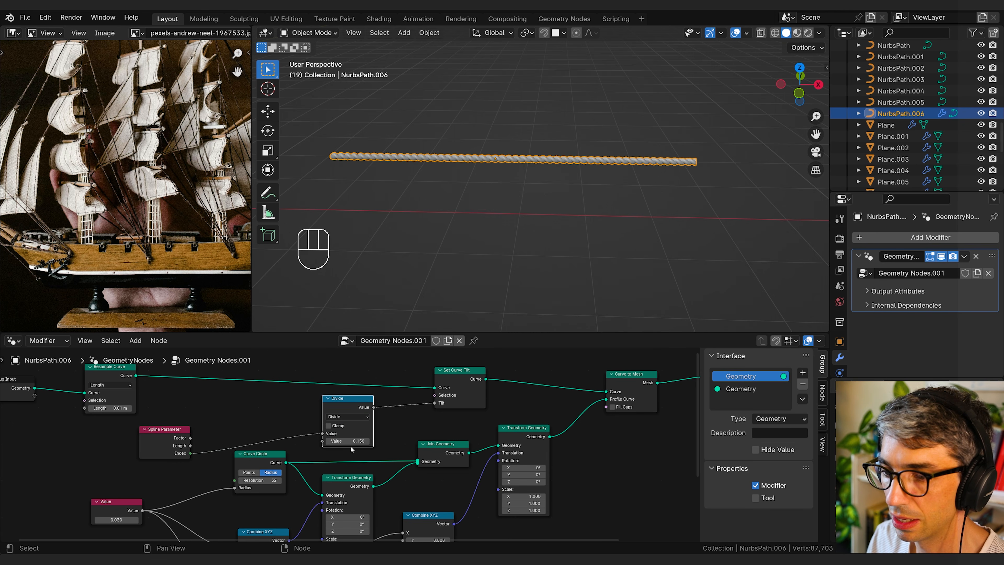
text(1)
key(Return)
drag(354, 441, 392, 441)
middle_drag(432, 162, 634, 218)
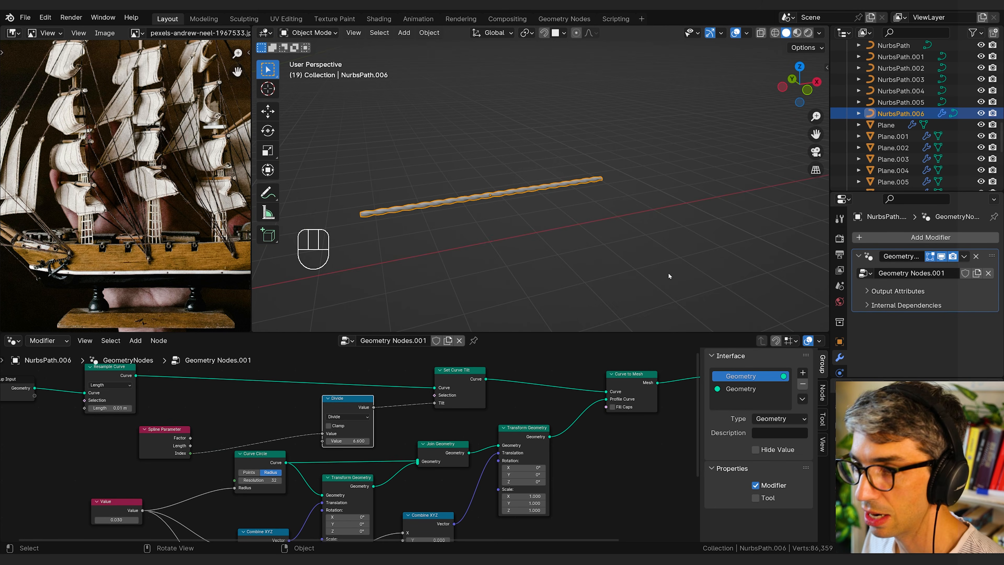
Step: Rename the rope's geometry node group as Rope Gen Curves
click(406, 341)
text(Rope)
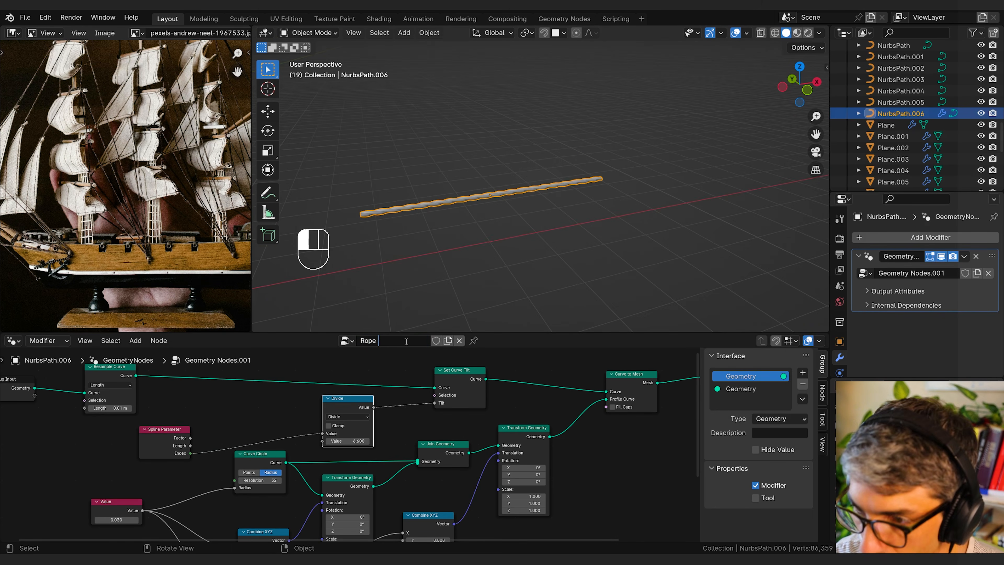
text( Gen)
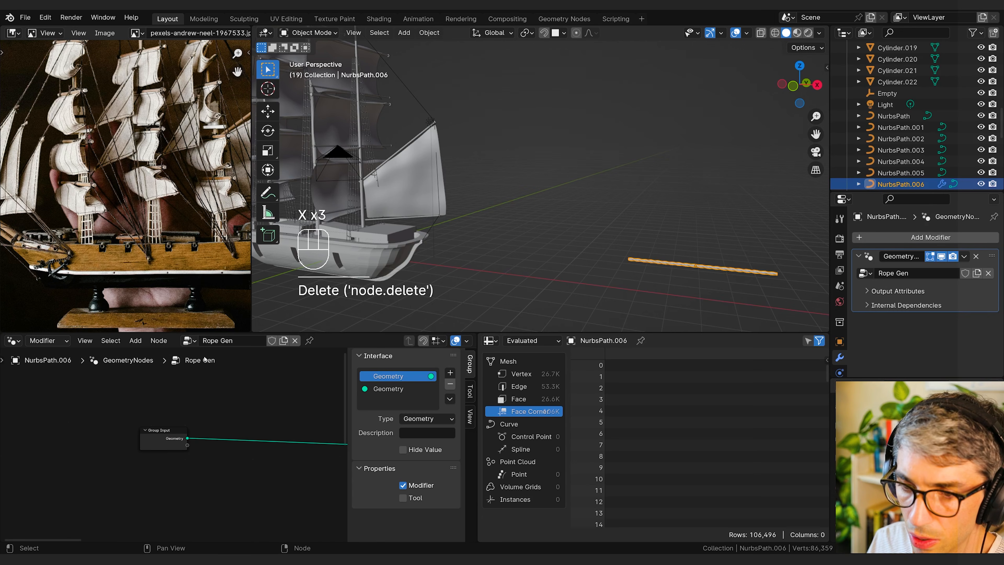
click(237, 340)
text(Curv)
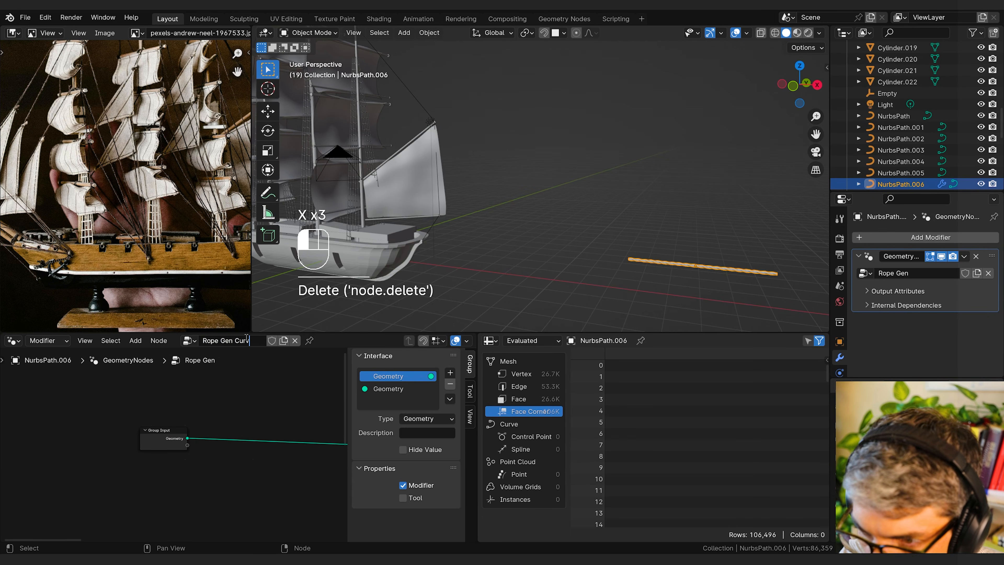
text(es)
key(Return)
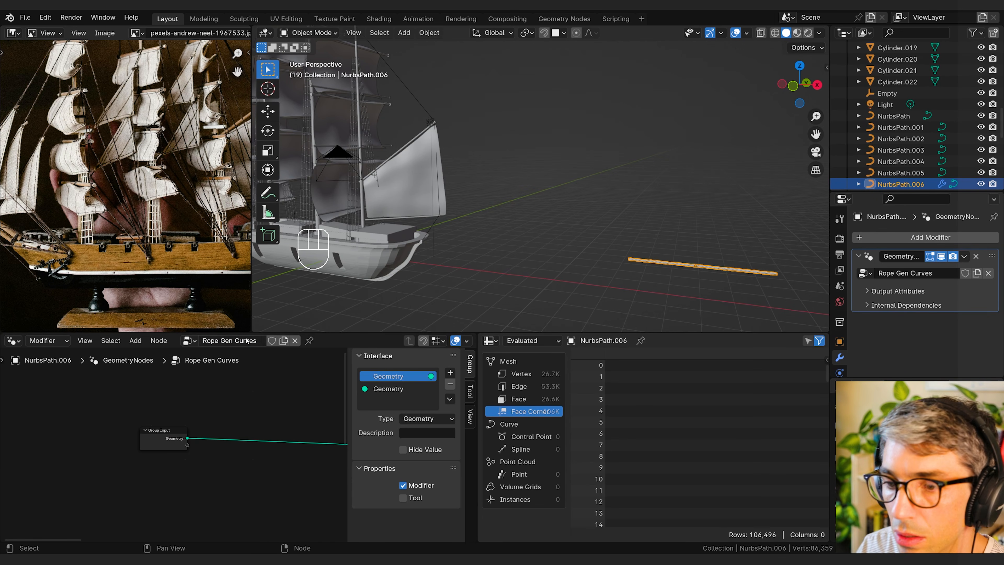
Step: Duplicate the Rope Gen Curves node group and name the copy Rope Gen Geo
click(286, 342)
click(255, 341)
click(256, 340)
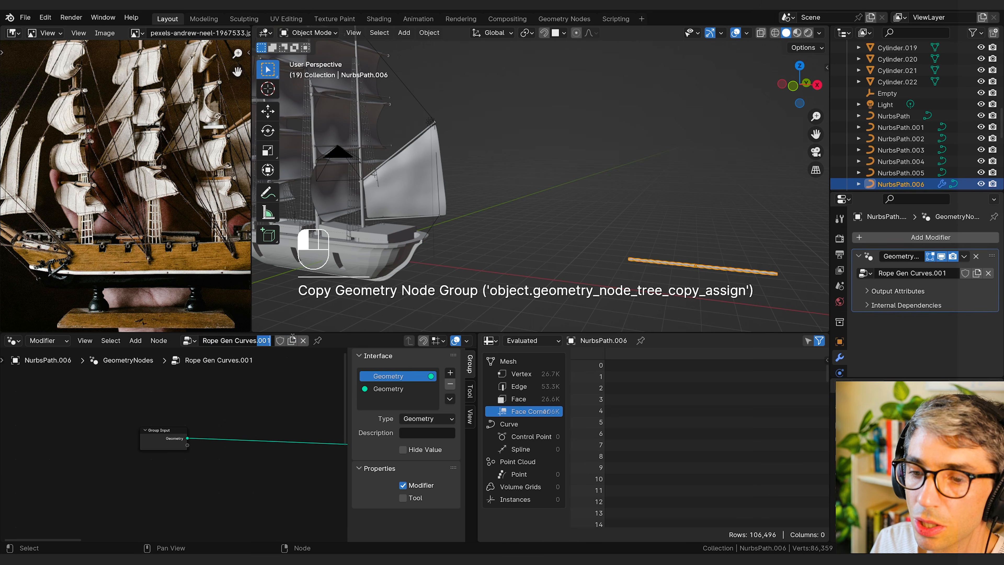
key(BackSpace)
key(BackSpace)
key(BackSpace)
key(BackSpace)
text(Geo)
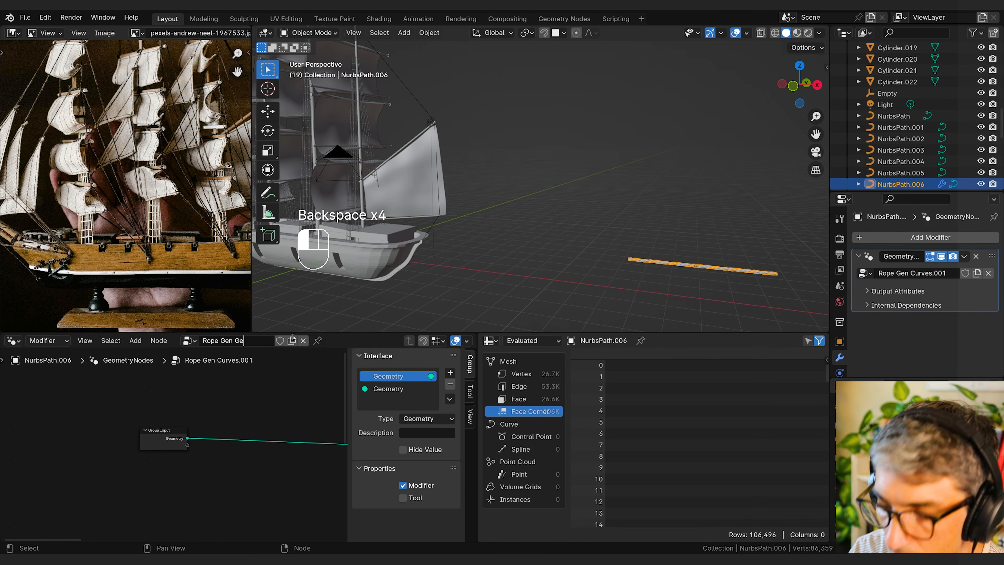
key(Return)
Step: Insert a Mesh to Curve node before Resample Curve in Rope Gen Geo, and switch the NurbsPath.006 modifier back to Rope Gen Curves
click(296, 460)
key(shift+a)
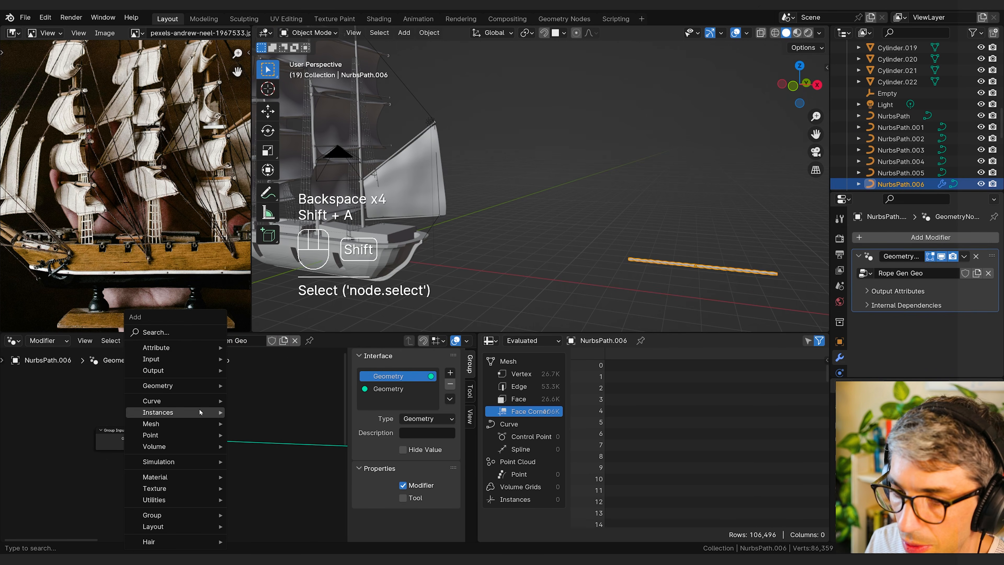
click(174, 333)
text(mesh to cu)
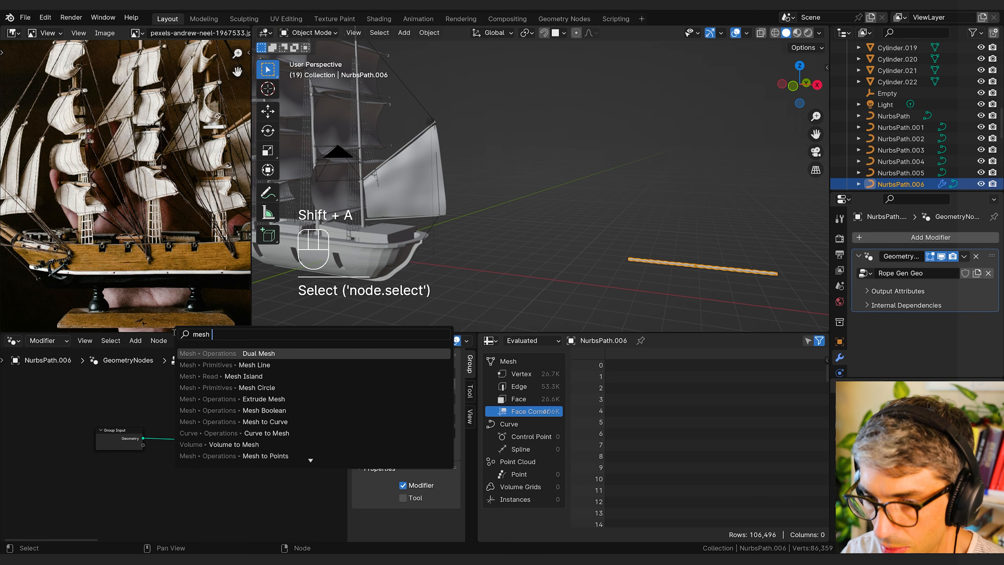
key(Return)
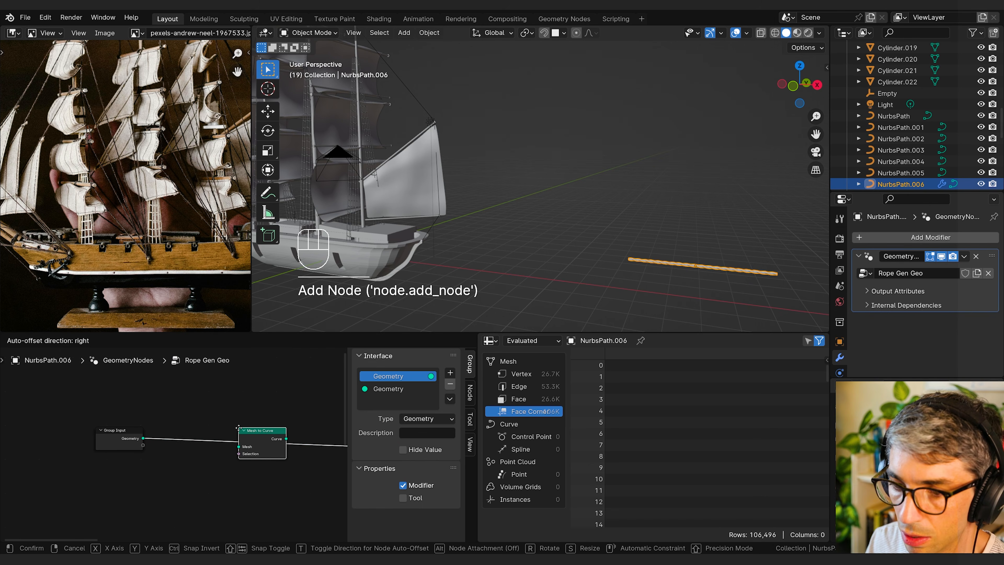
click(227, 421)
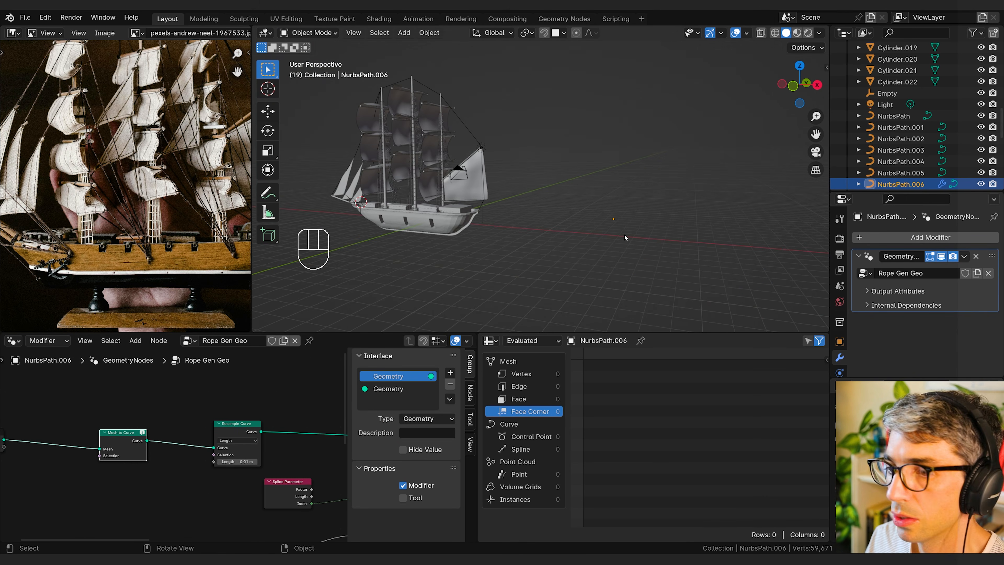
click(866, 273)
click(812, 304)
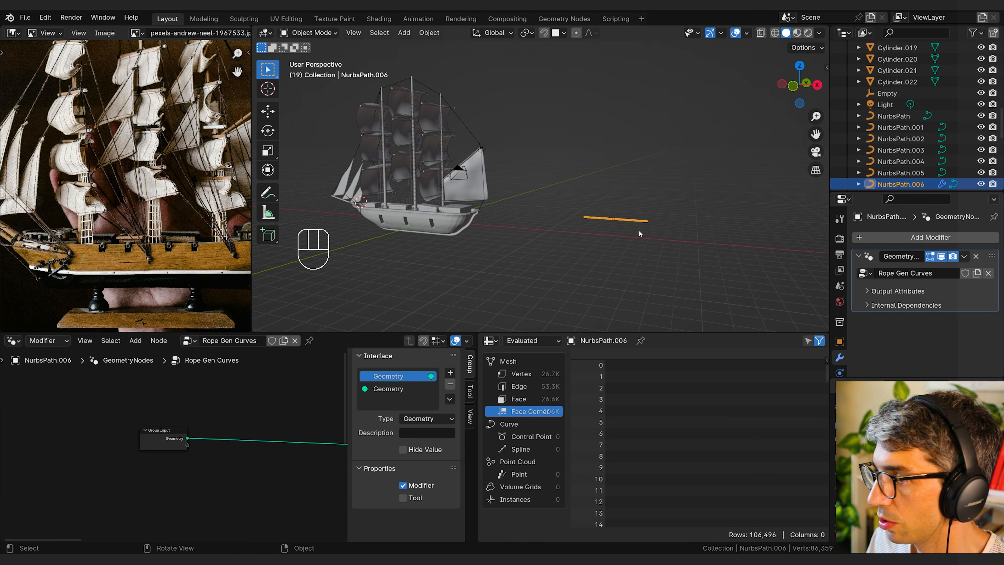
Step: Select all the rope curves from NurbsPath to NurbsPath.006, keeping NurbsPath as the active object
middle_drag(572, 245, 612, 256)
shift+middle_drag(505, 252, 640, 254)
scroll(649, 246, up, 4)
shift+middle_drag(678, 204, 711, 228)
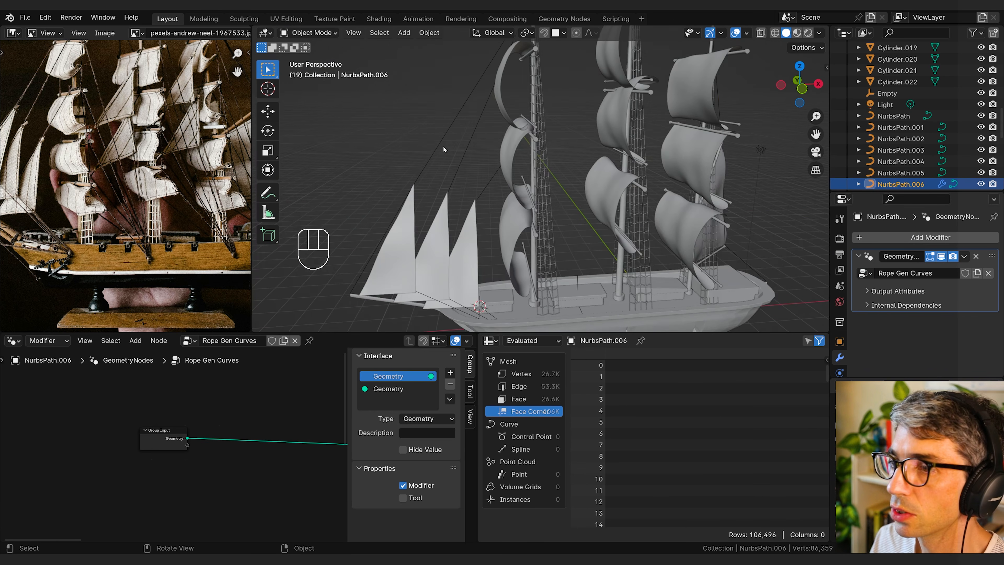
click(442, 146)
click(894, 116)
scroll(895, 119, down, 4)
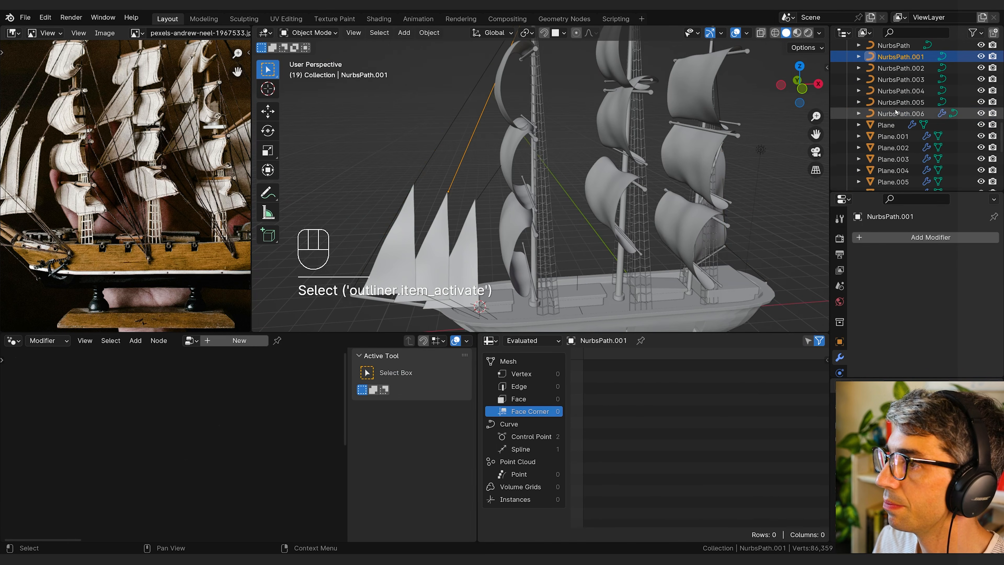
shift+click(905, 102)
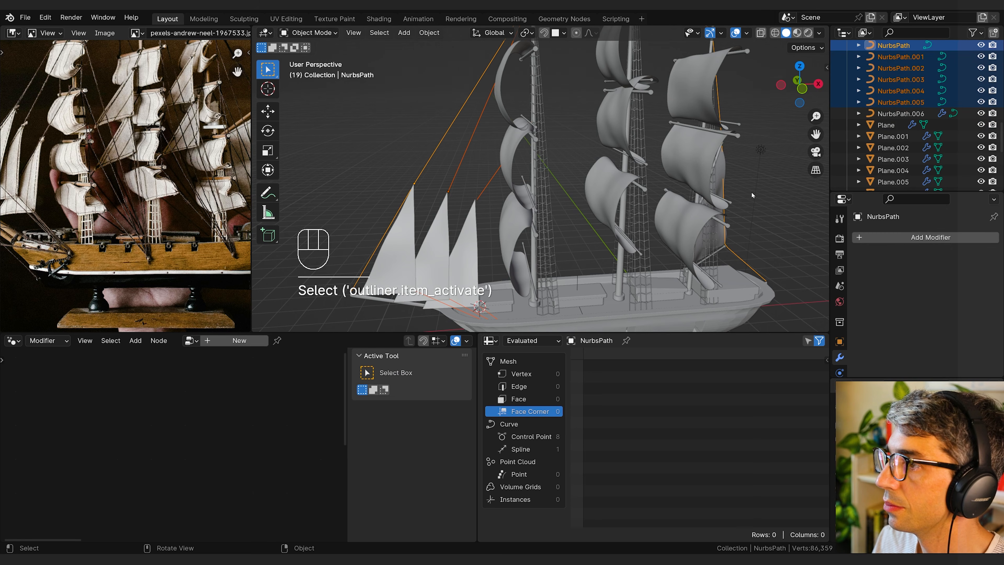
shift+click(900, 114)
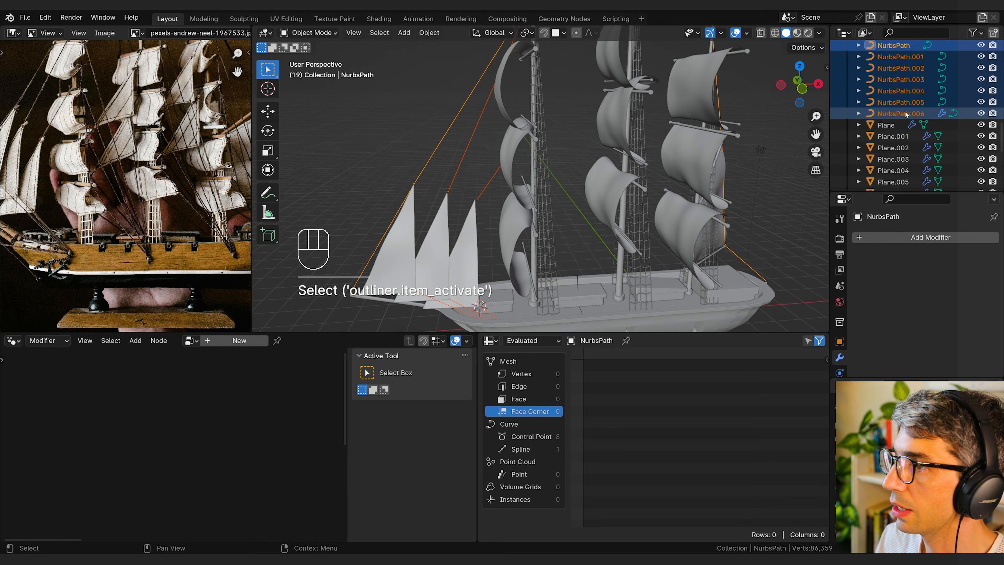
shift+click(906, 114)
shift+middle_drag(744, 176, 660, 190)
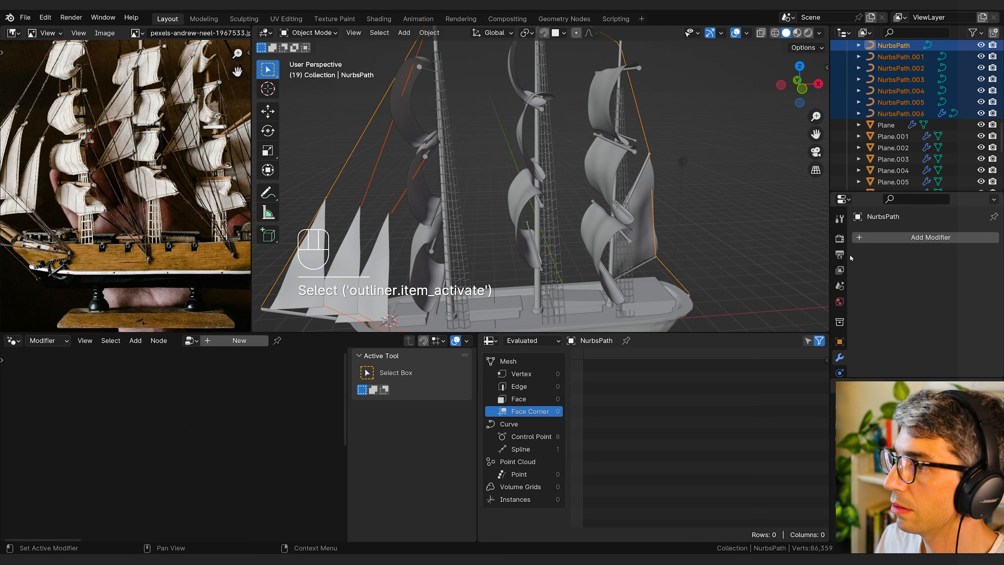
Step: Add a Geometry Nodes modifier to the active NurbsPath curve and assign the Rope Gen Curves node group
click(869, 238)
click(886, 242)
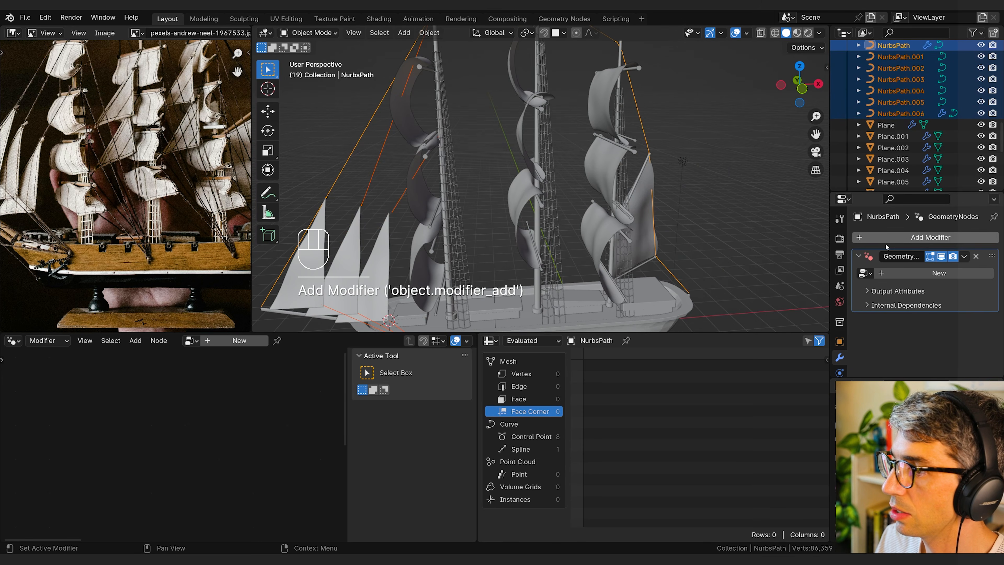
click(866, 273)
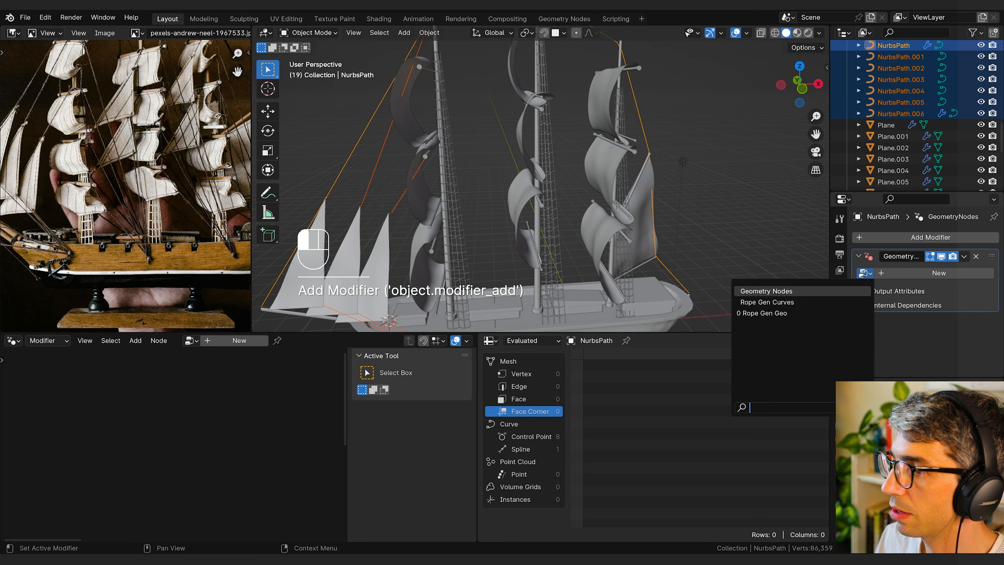
click(806, 303)
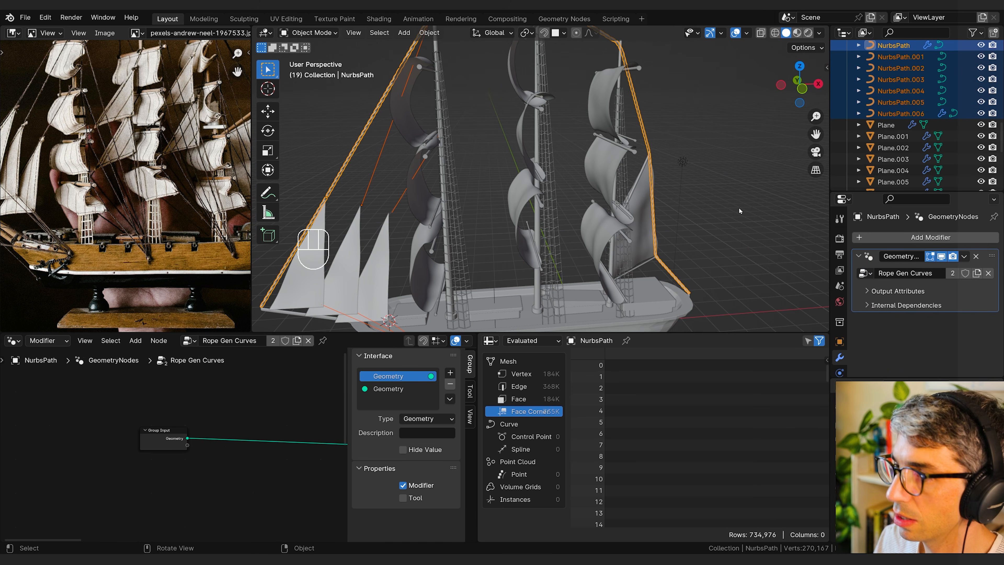
Step: Copy the Rope Gen Curves modifier from the active curve to all the selected rope curves
key(F3)
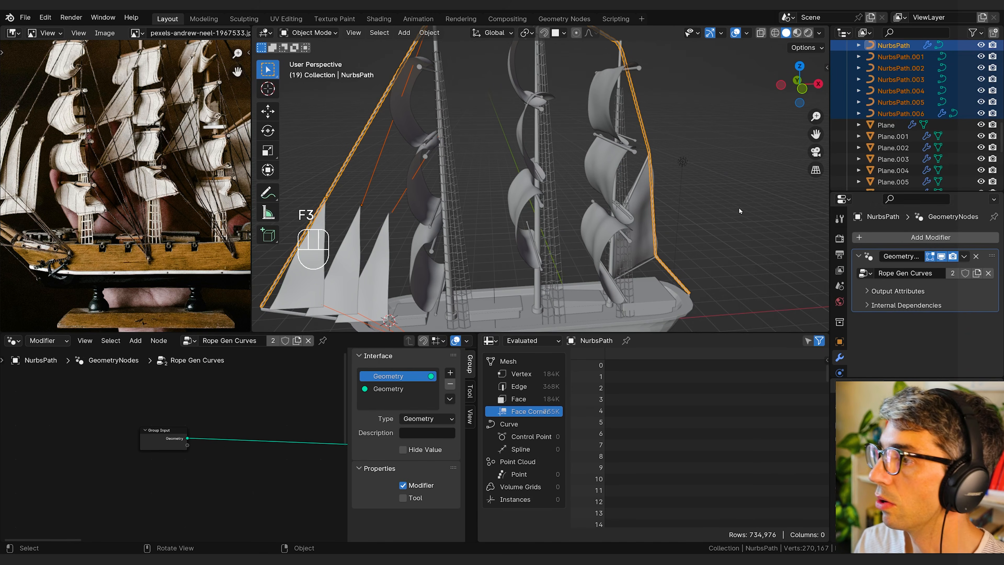
click(965, 257)
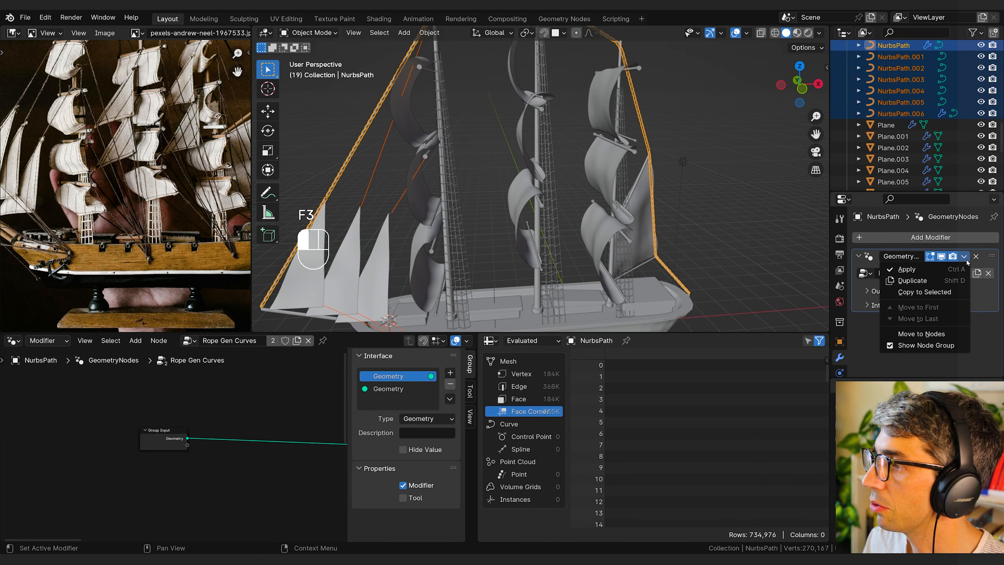
click(944, 292)
Step: Remove the Wireframe modifier from Plane.016, the rope ladder beside the front mast
shift+middle_drag(584, 277, 574, 242)
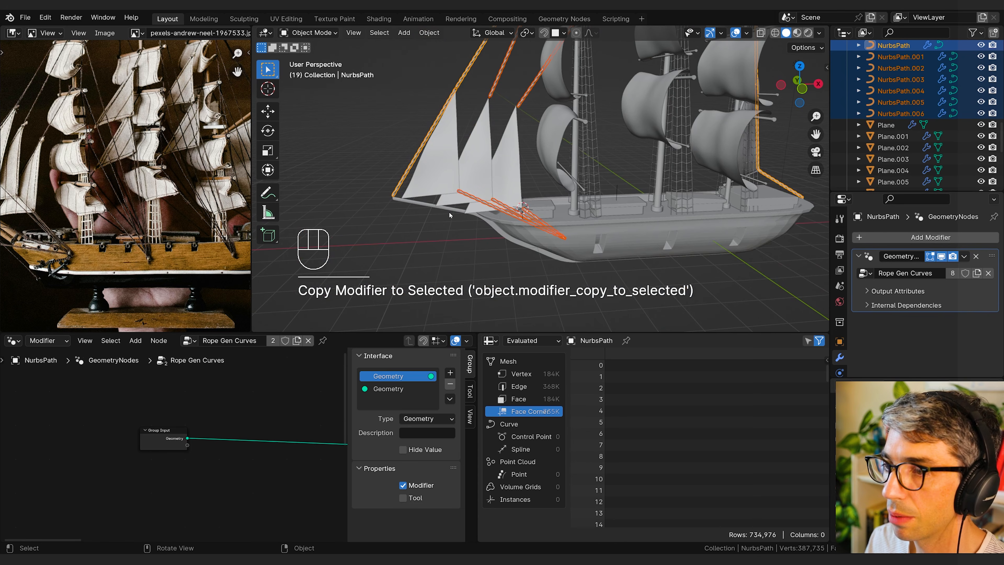
scroll(539, 197, down, 3)
shift+middle_drag(539, 197, 532, 236)
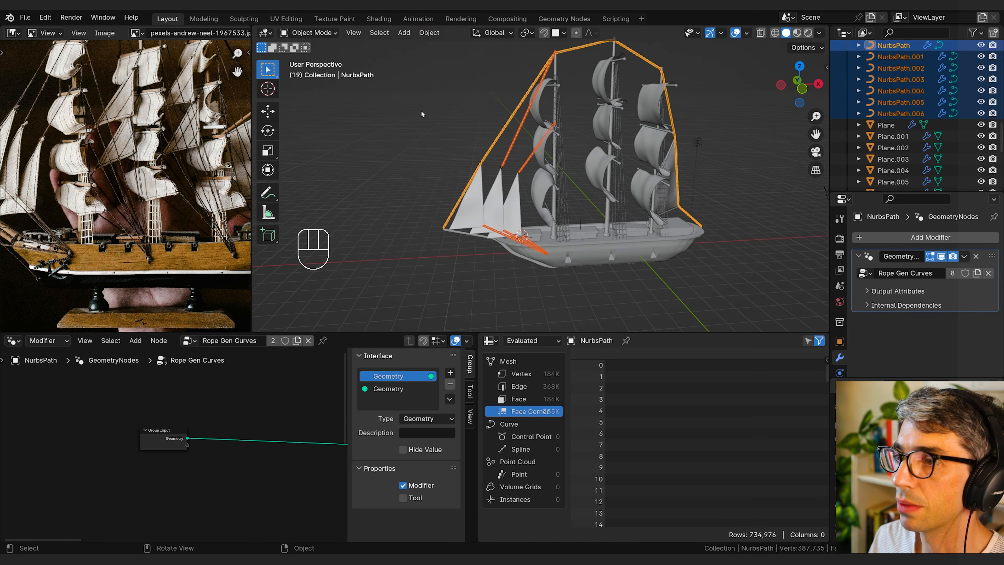
drag(422, 113, 429, 119)
click(473, 175)
scroll(472, 175, up, 5)
shift+middle_drag(471, 175, 563, 177)
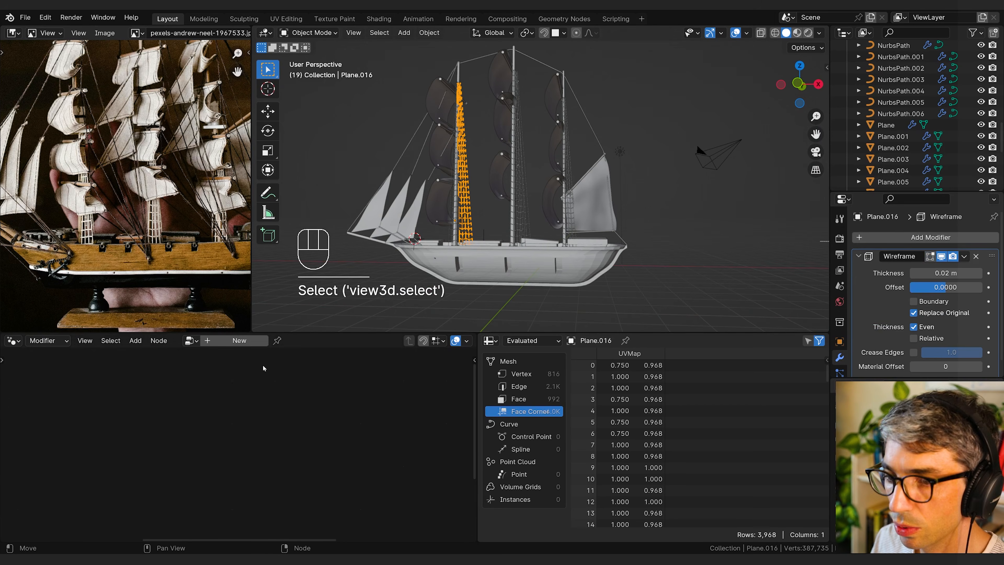
click(975, 257)
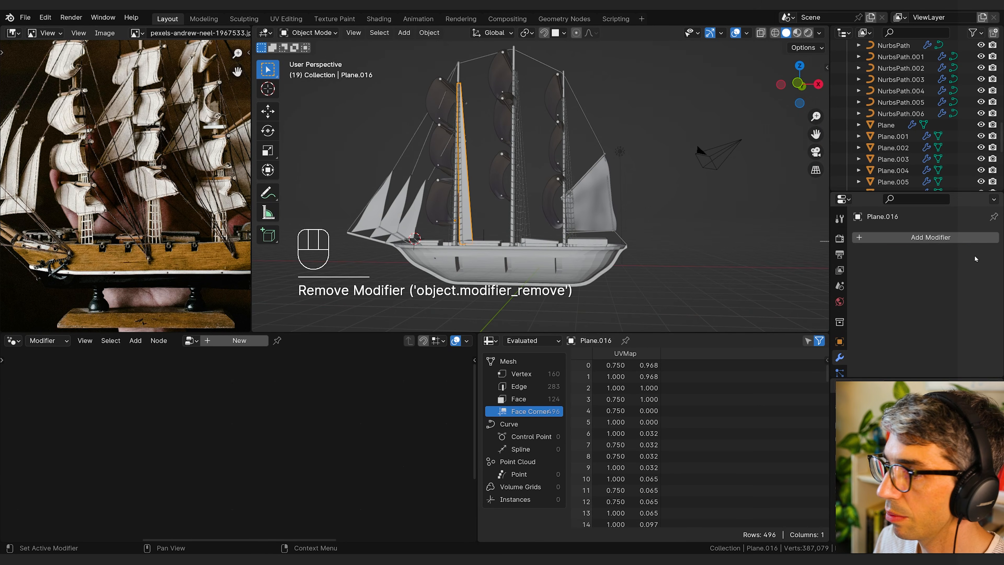
Step: Add a Geometry Nodes modifier to the front mast's rope ladder and assign the Rope Gen Geo node group
click(921, 237)
text(g)
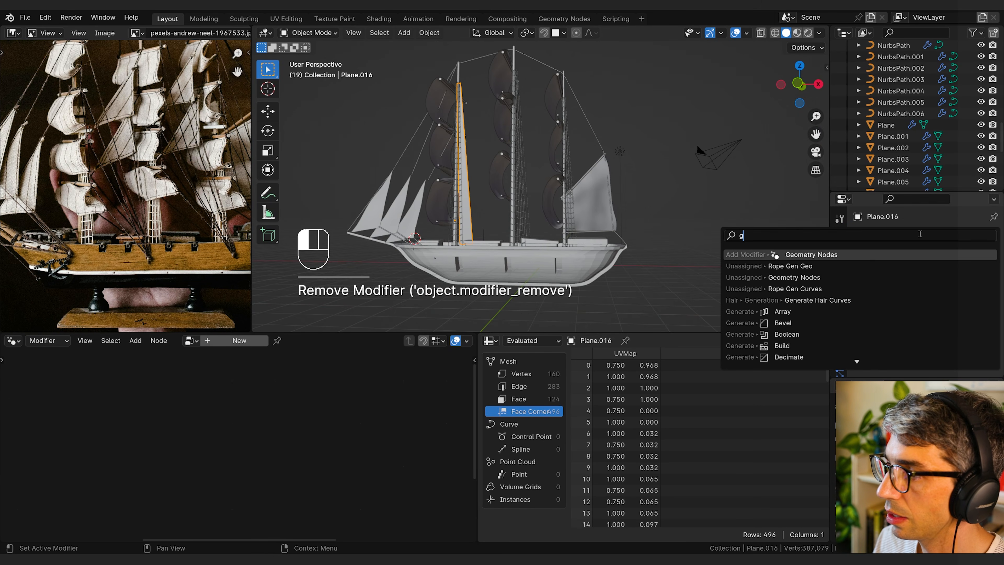
click(878, 256)
click(865, 273)
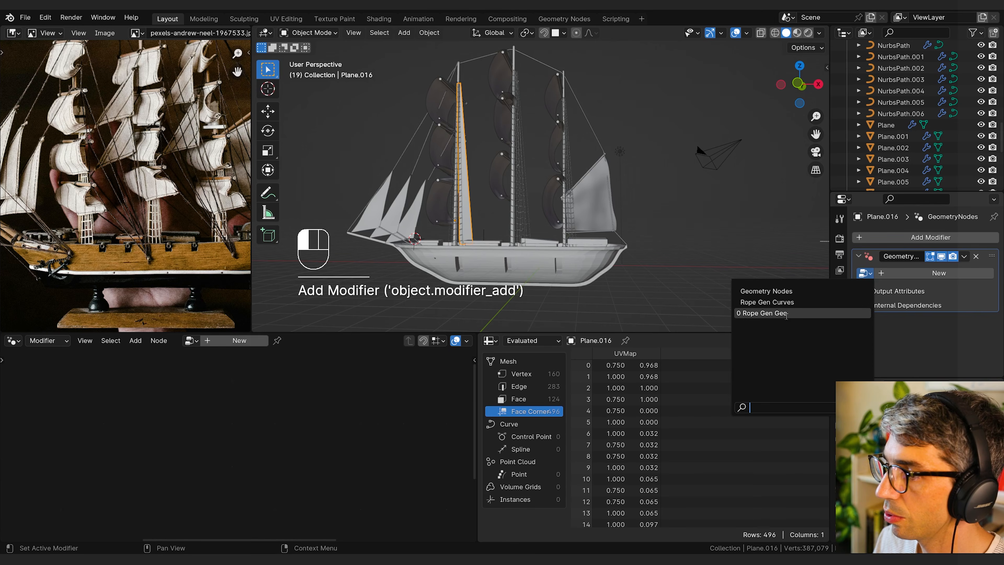
click(803, 317)
scroll(533, 215, up, 8)
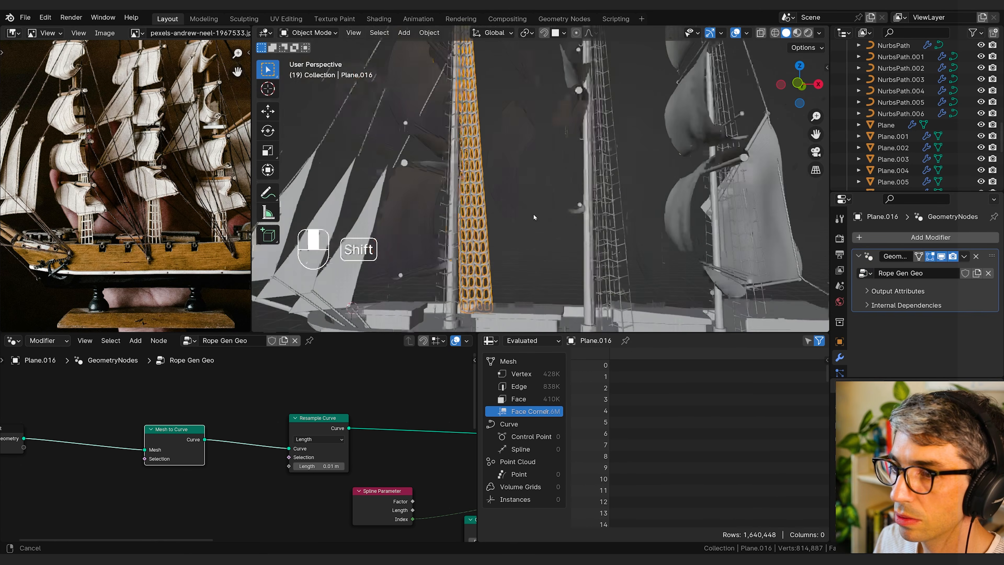
click(491, 264)
mouse_move(491, 264)
middle_down()
mouse_move(514, 179)
mouse_move(561, 235)
mouse_move(500, 253)
middle_up()
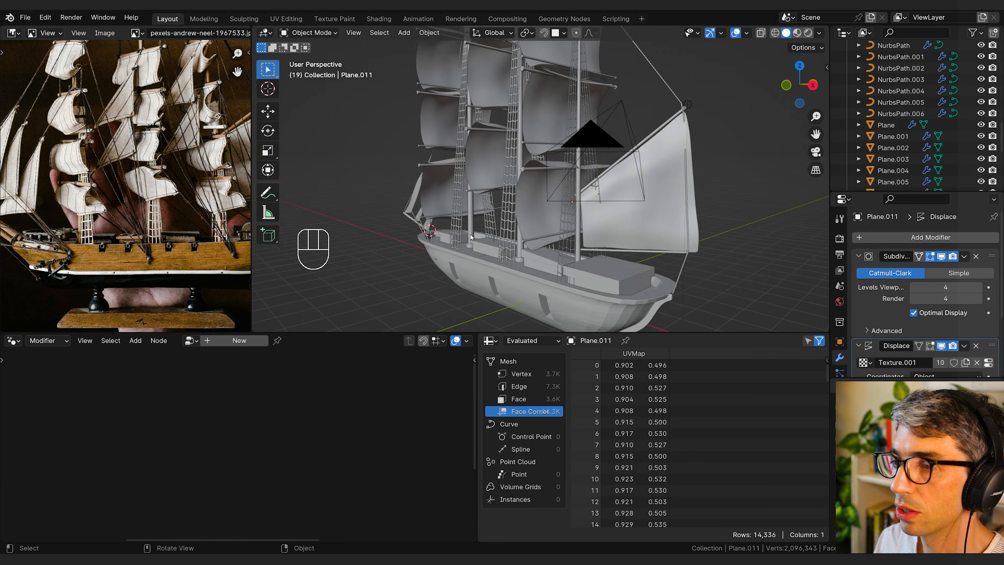
Step: Add a Bezier curve and delete all its vertices, leaving an empty curve object
key(shift+a)
mouse_move(272, 256)
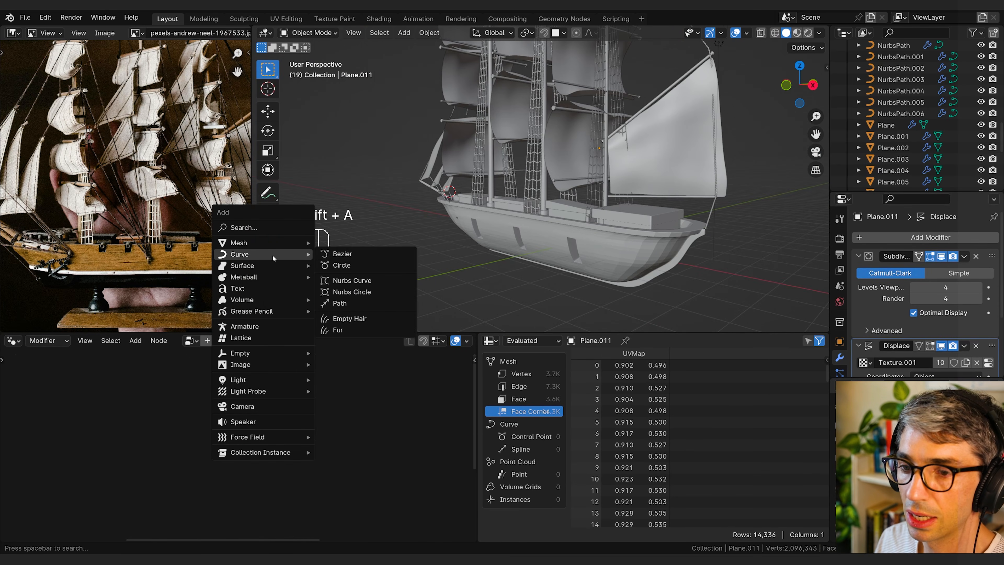
click(356, 254)
middle_drag(486, 243, 454, 247)
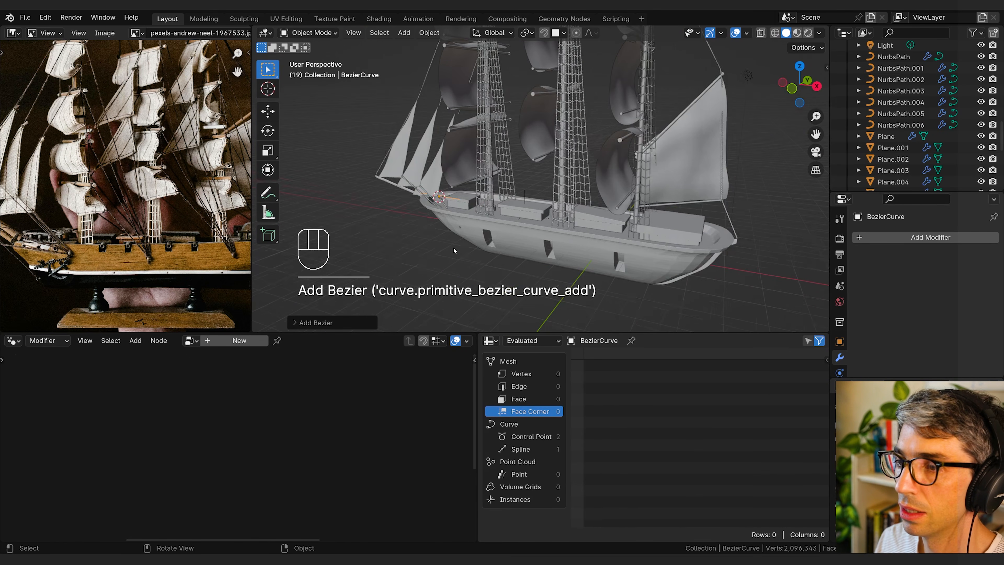
key(Tab)
key(a)
key(x)
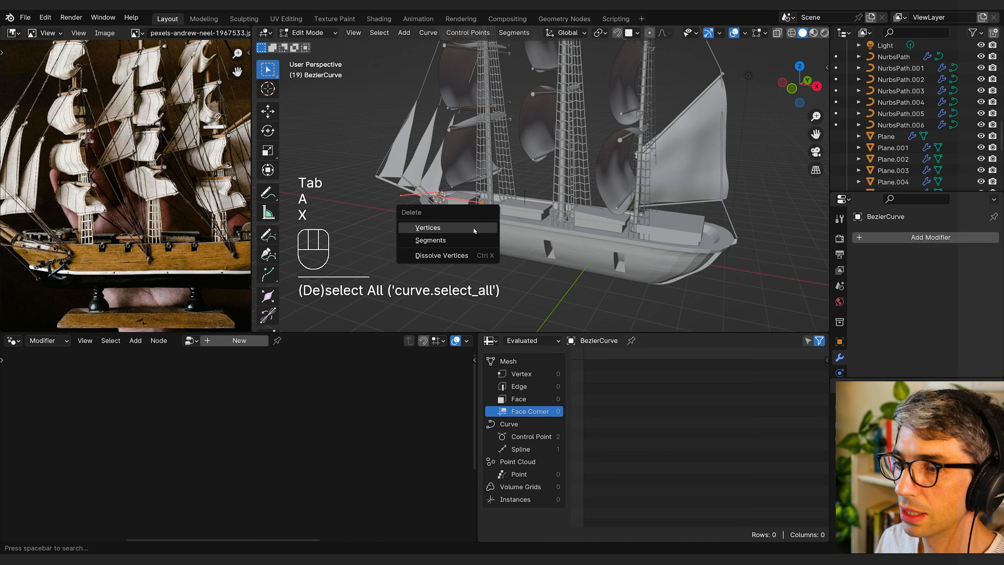
click(475, 228)
key(Tab)
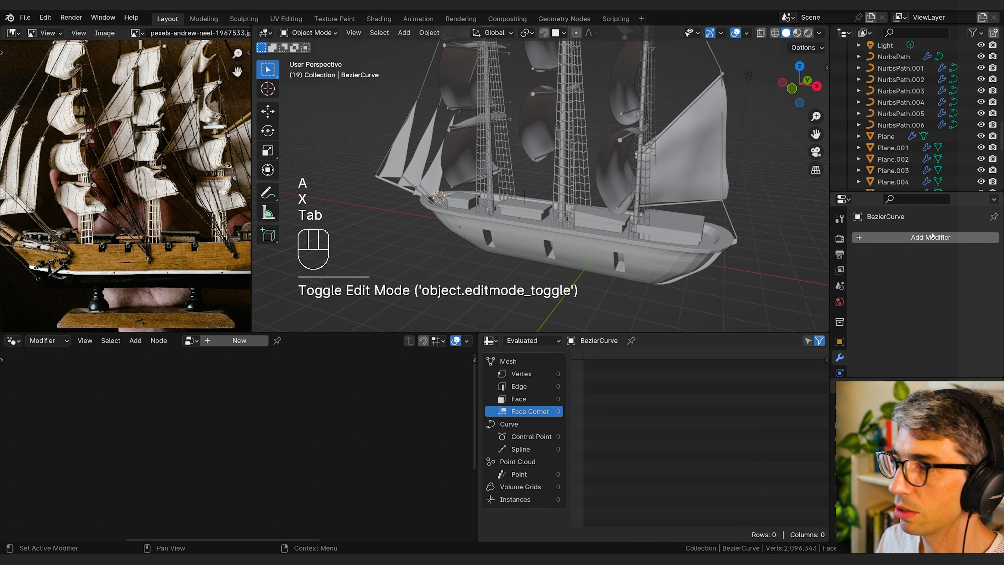
Step: Add a Geometry Nodes modifier to the empty Bezier curve and assign the Rope Gen Curves node group
click(926, 238)
click(926, 237)
click(865, 273)
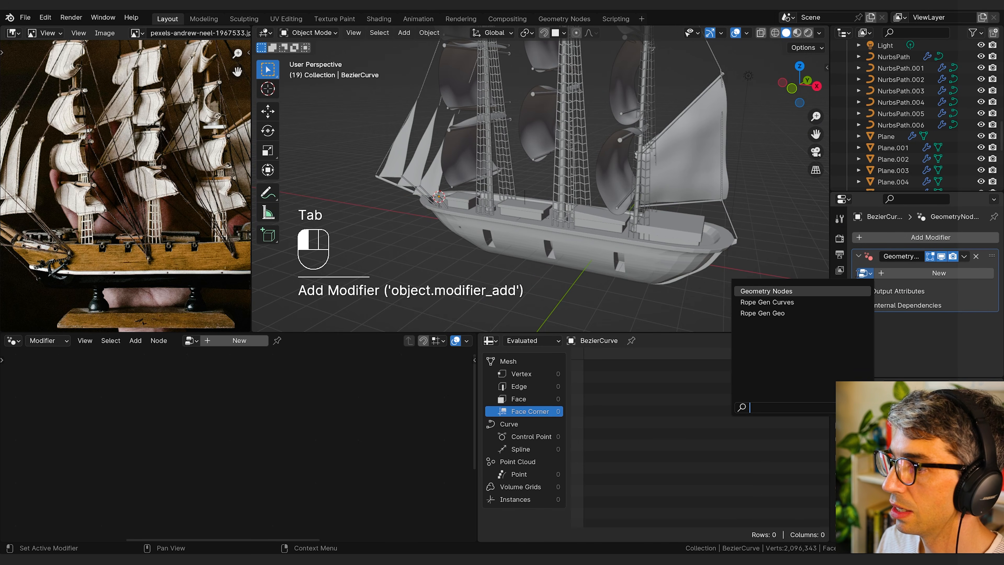
click(787, 302)
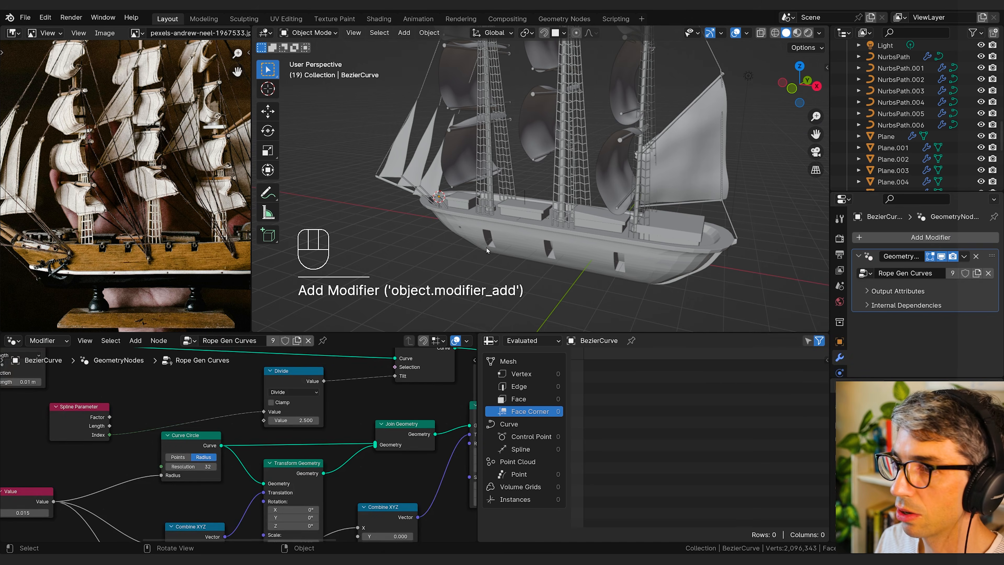
Step: Enter Edit Mode on the empty Bezier curve and activate the Draw tool
scroll(468, 231, up, 4)
key(Tab)
click(266, 236)
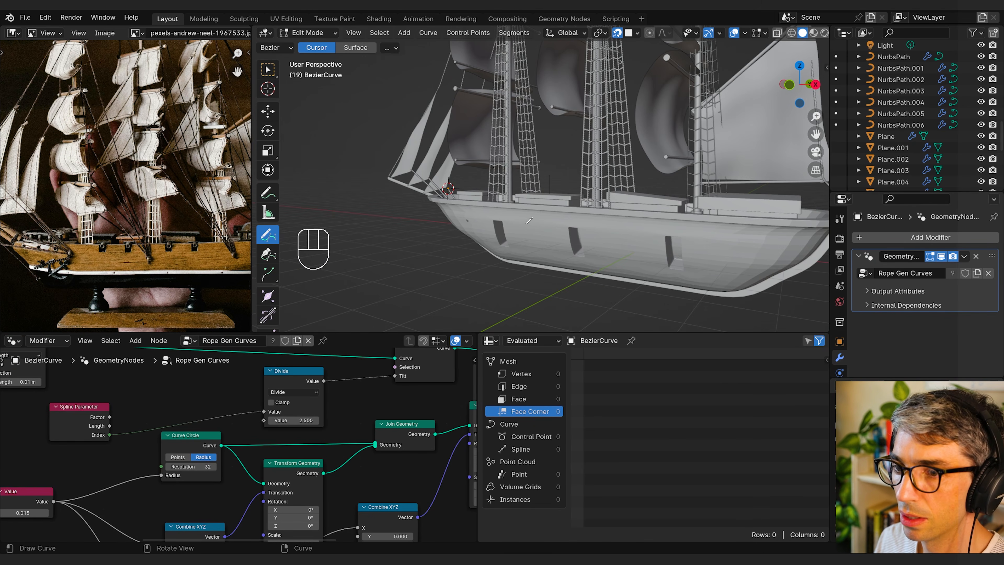
Step: Try to draw freehand rope strokes beside the hull with the drawing depth at Cursor
drag(552, 219, 589, 226)
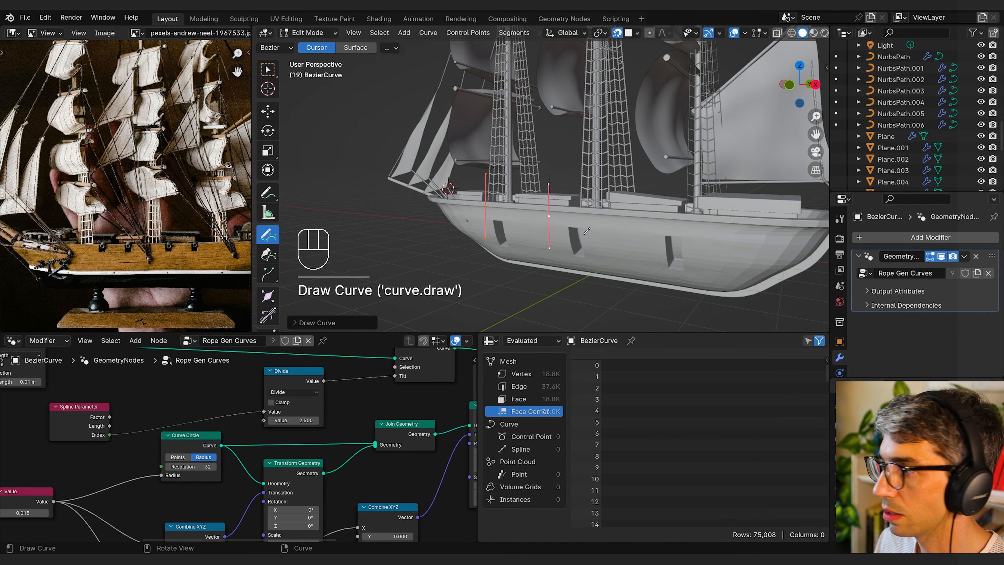
middle_drag(573, 243, 597, 238)
key(ctrl+z)
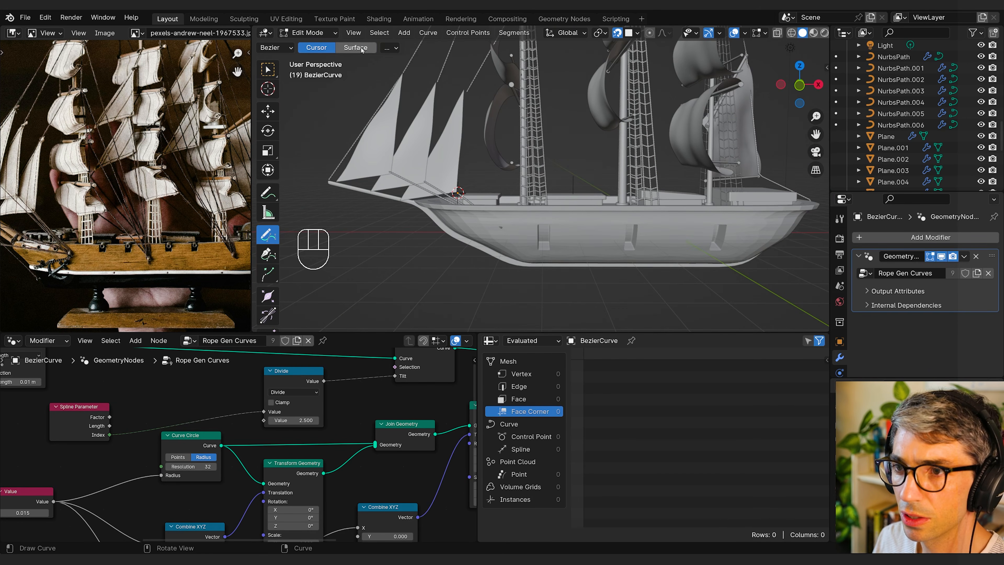
Step: Try drawing a freehand rope stroke along the hull's side with the drawing depth at Surface
drag(566, 233, 581, 201)
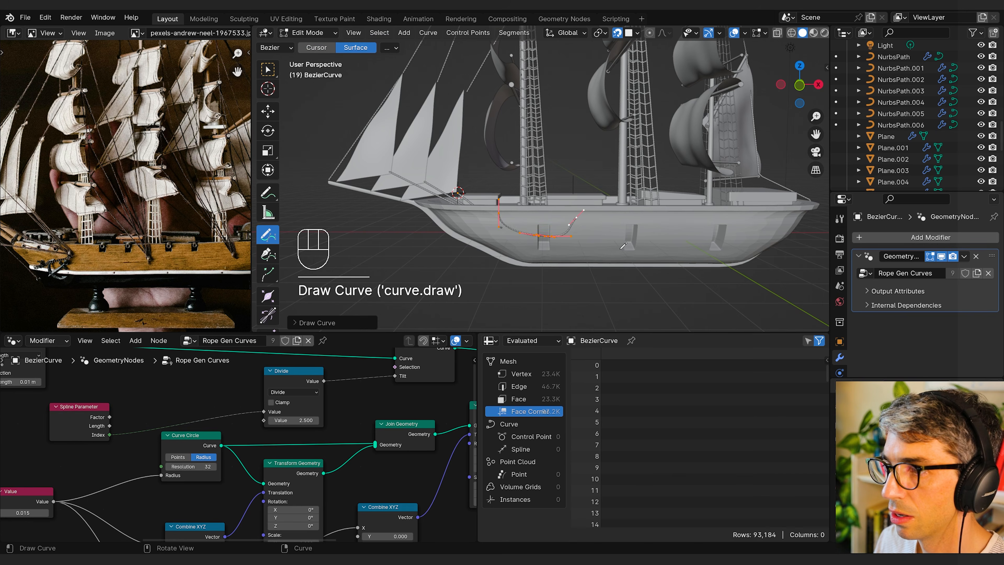
key(ctrl+z)
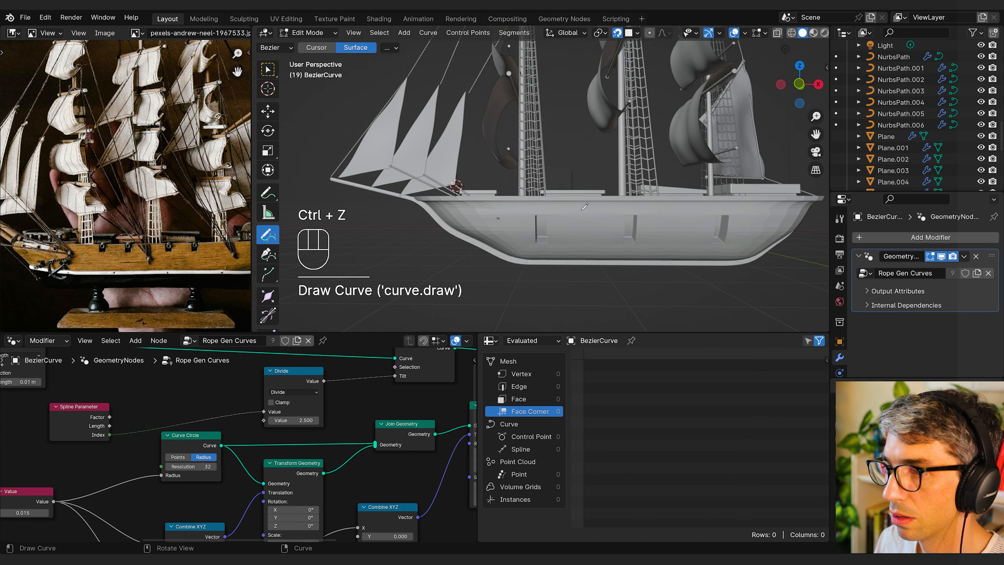
Step: Draw more rope strokes onto the ship around the front mast's top and move the drawn points into place
shift+middle_drag(579, 207, 539, 229)
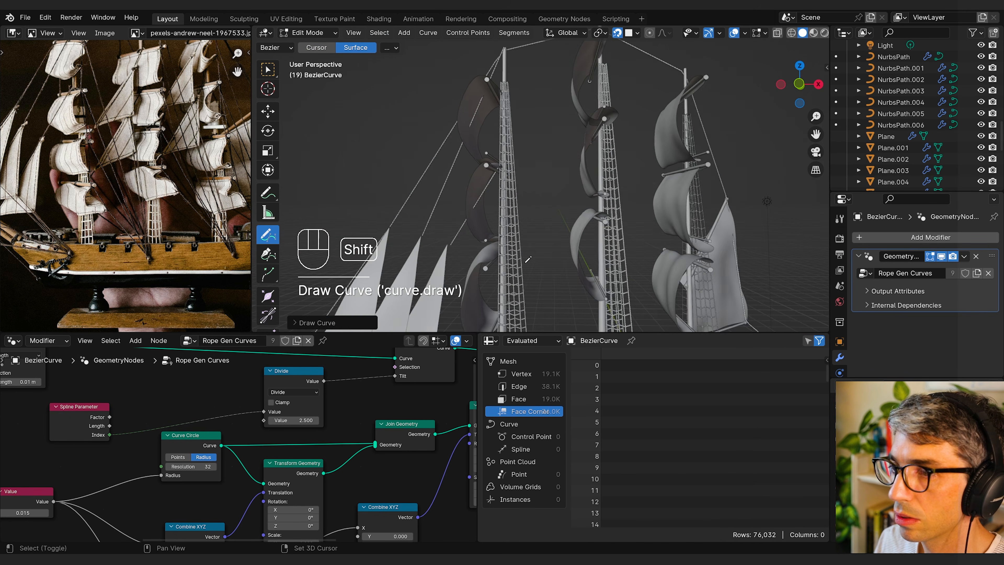
scroll(530, 86, up, 1)
shift+middle_drag(533, 83, 530, 217)
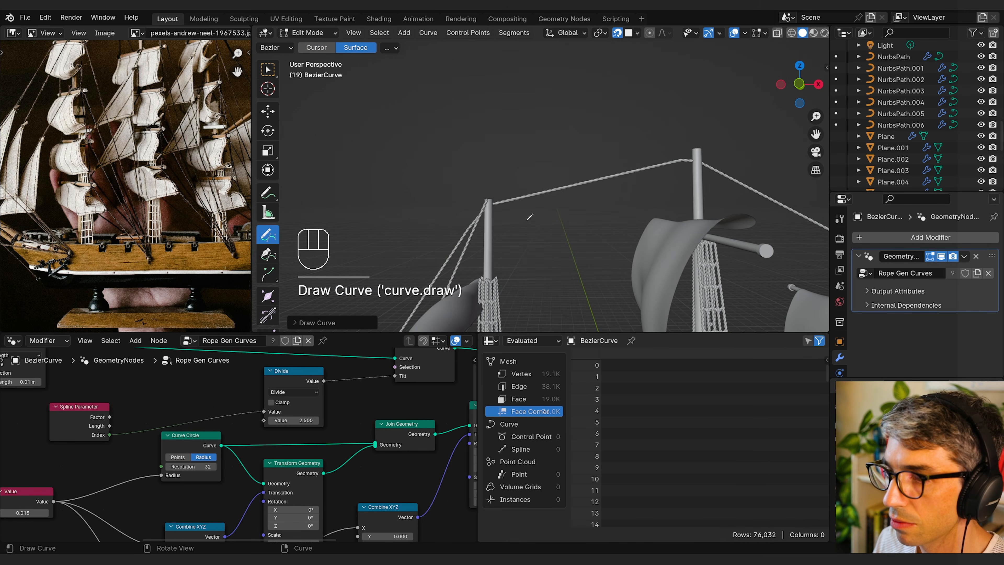
click(487, 204)
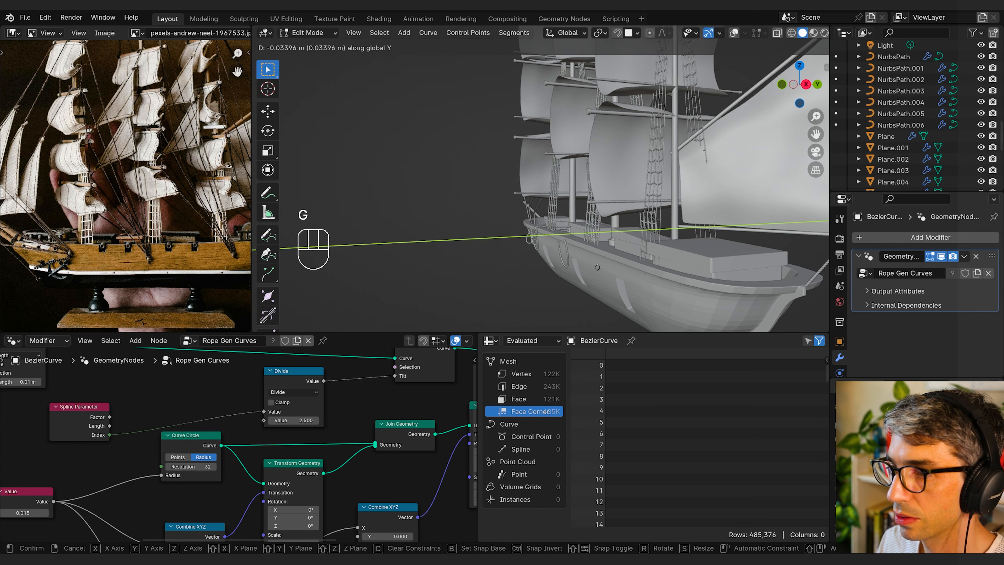
drag(644, 243, 648, 246)
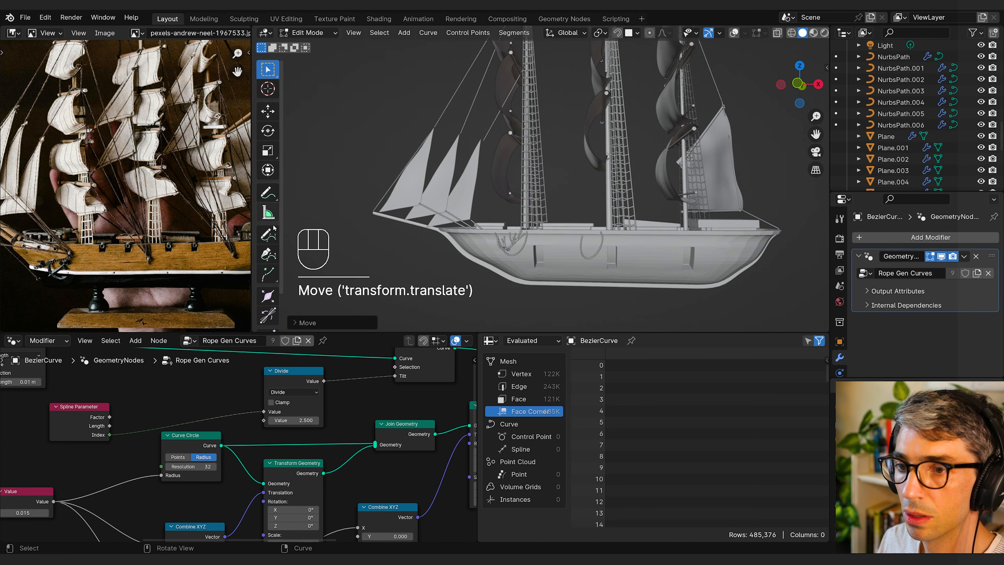
click(271, 231)
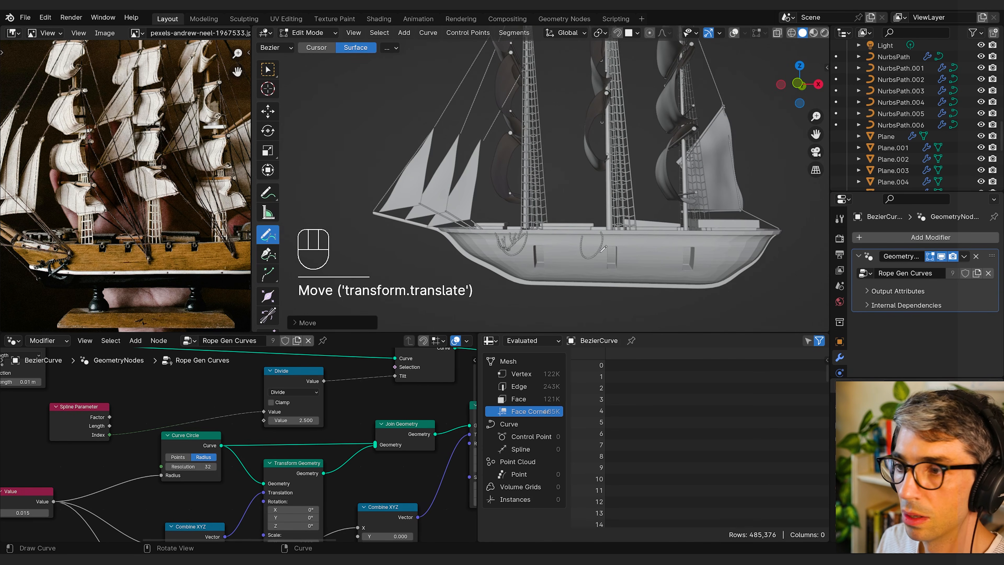
Step: Draw looped ropes hanging over the hull's side below the rail
drag(590, 248, 593, 234)
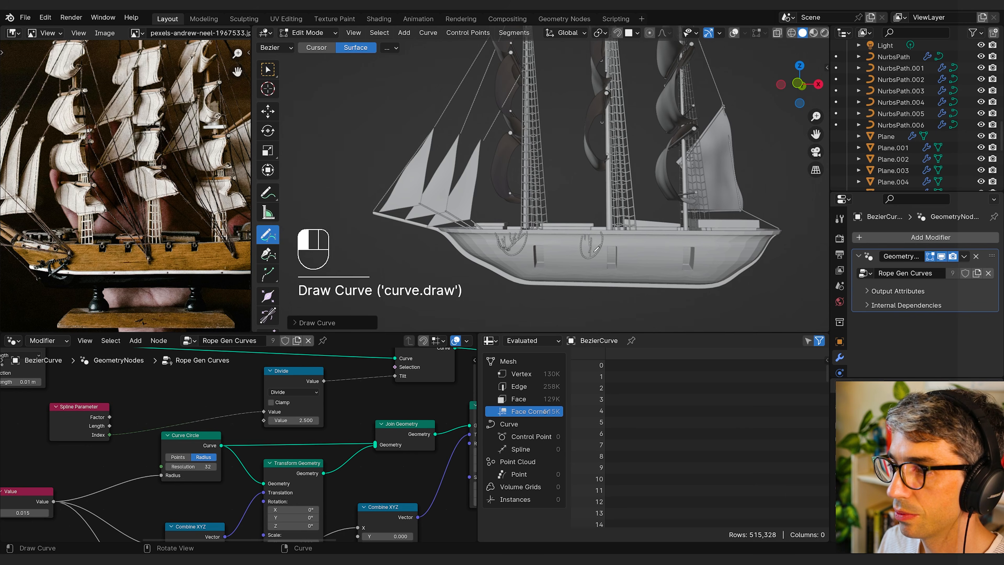
middle_drag(615, 245, 577, 238)
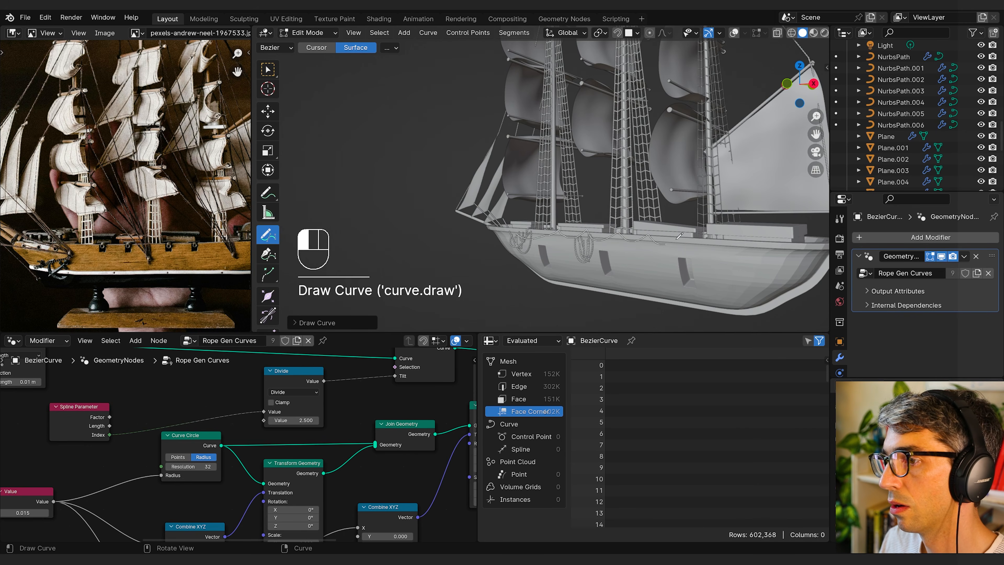
drag(774, 236, 773, 243)
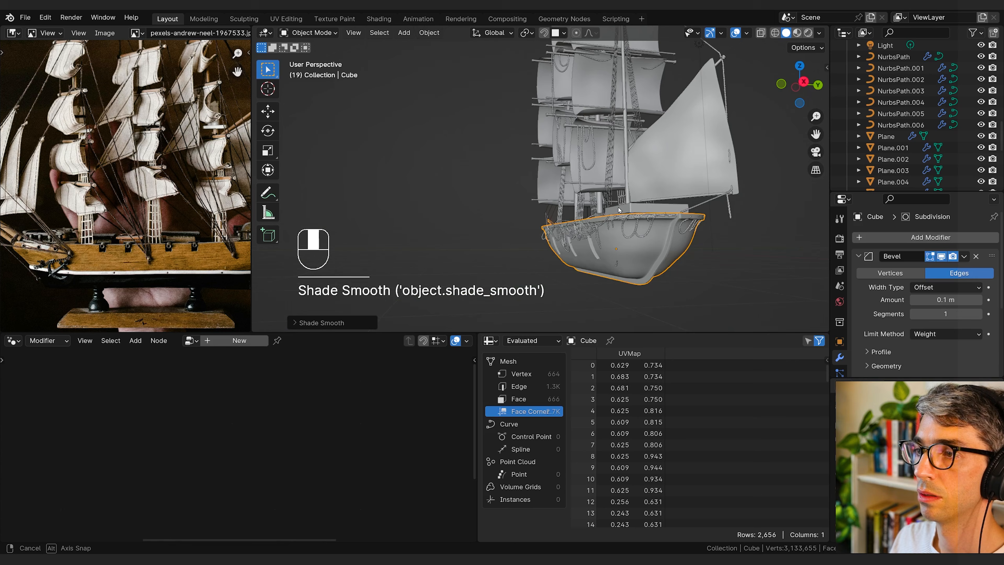
mouse_move(641, 221)
middle_down()
mouse_move(597, 203)
mouse_move(622, 185)
middle_up()
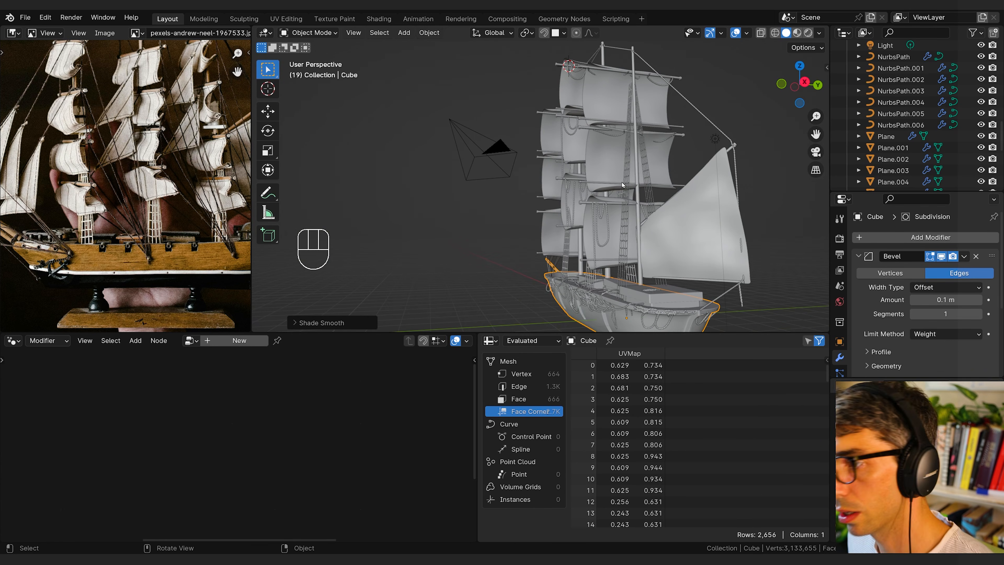
Step: Enter Edit Mode on the hull and select the stern faces on both sides of the central post
shift+middle_drag(622, 185, 411, 141)
key(Tab)
key(3)
click(532, 228)
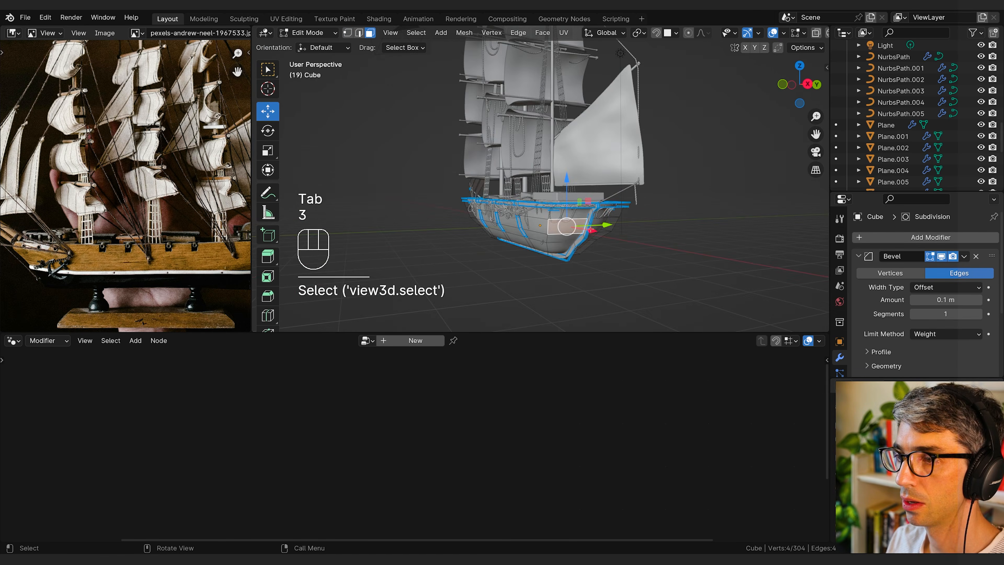
scroll(467, 226, up, 4)
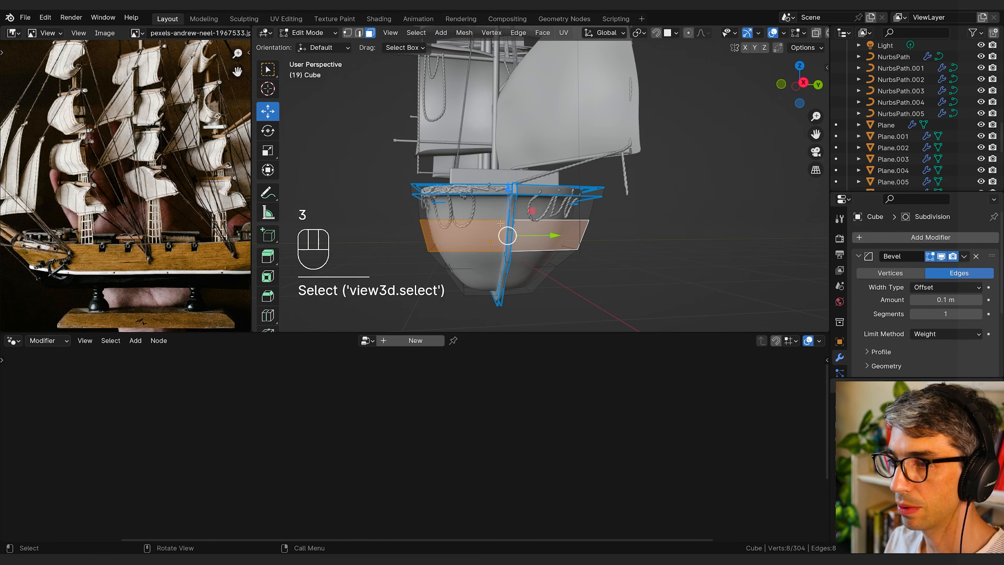
shift+click(512, 230)
shift+click(488, 259)
shift+click(531, 259)
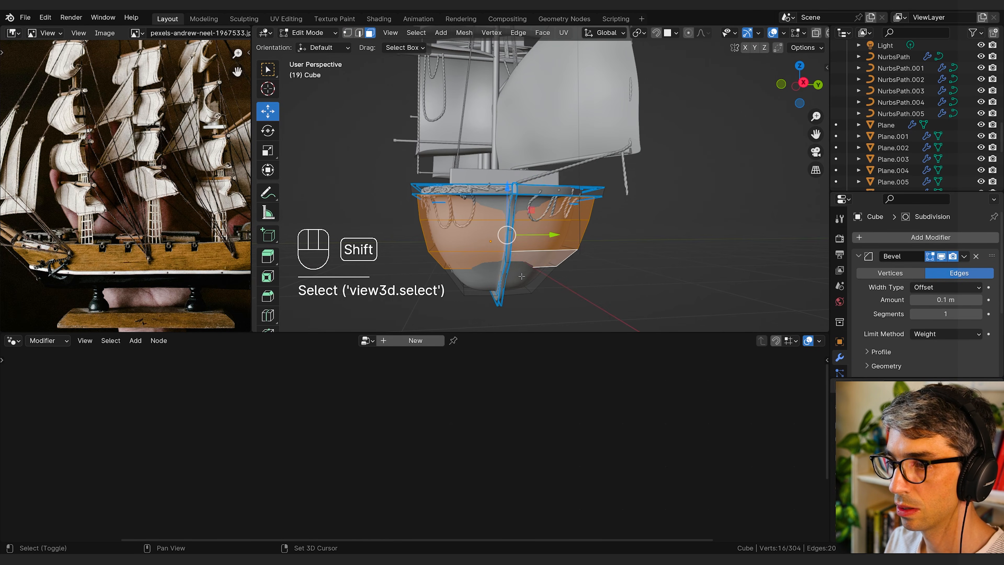
shift+click(526, 275)
shift+click(483, 278)
middle_drag(599, 303, 666, 300)
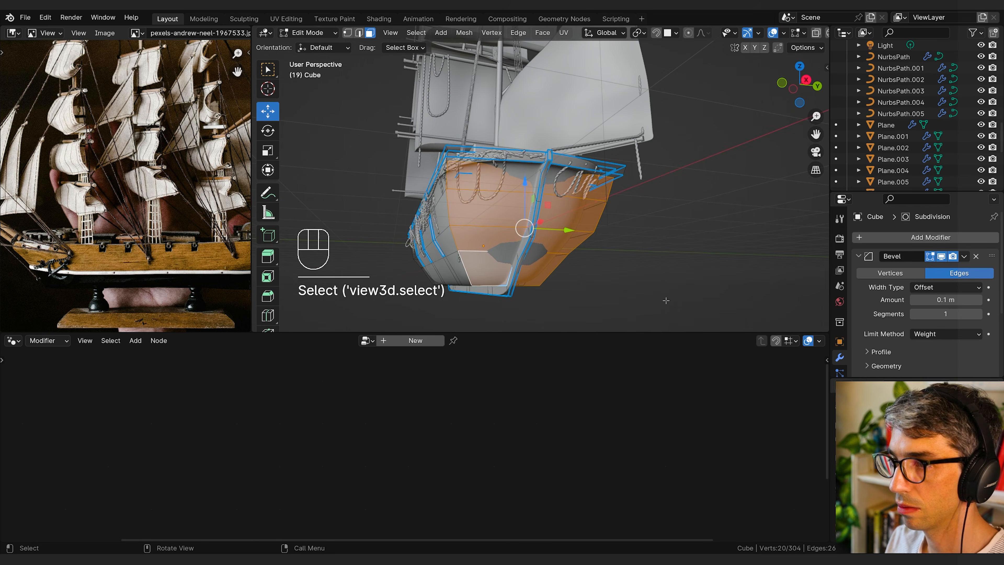
Step: Inset the selected stern faces twice, the first time by about 0.06 m
key(i)
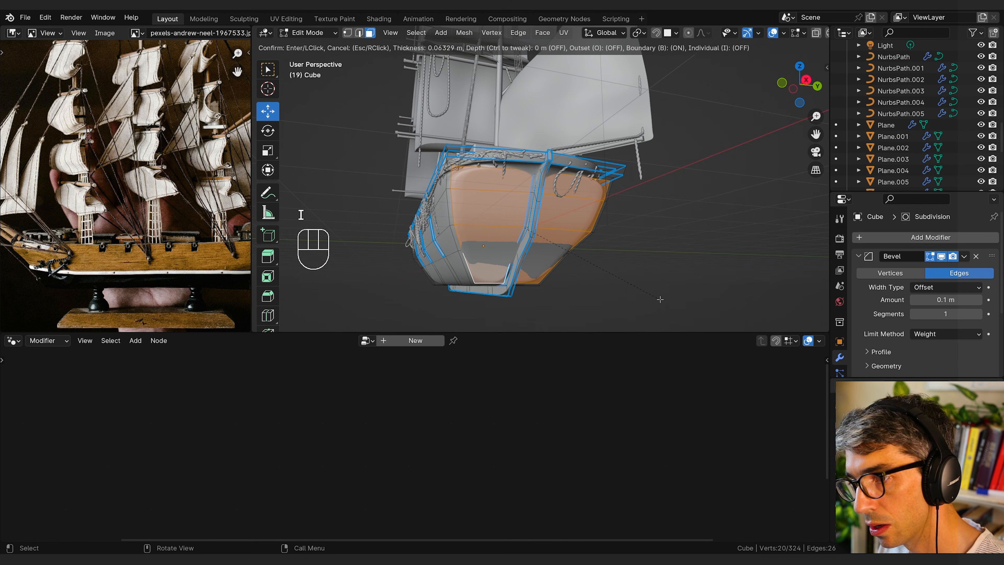
click(659, 299)
middle_drag(659, 300, 648, 252)
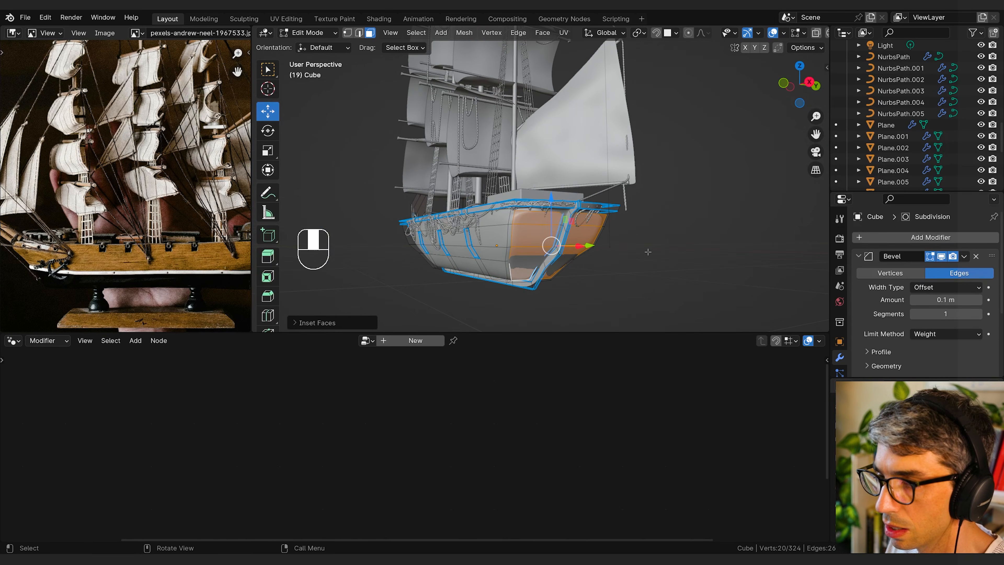
key(i)
click(675, 260)
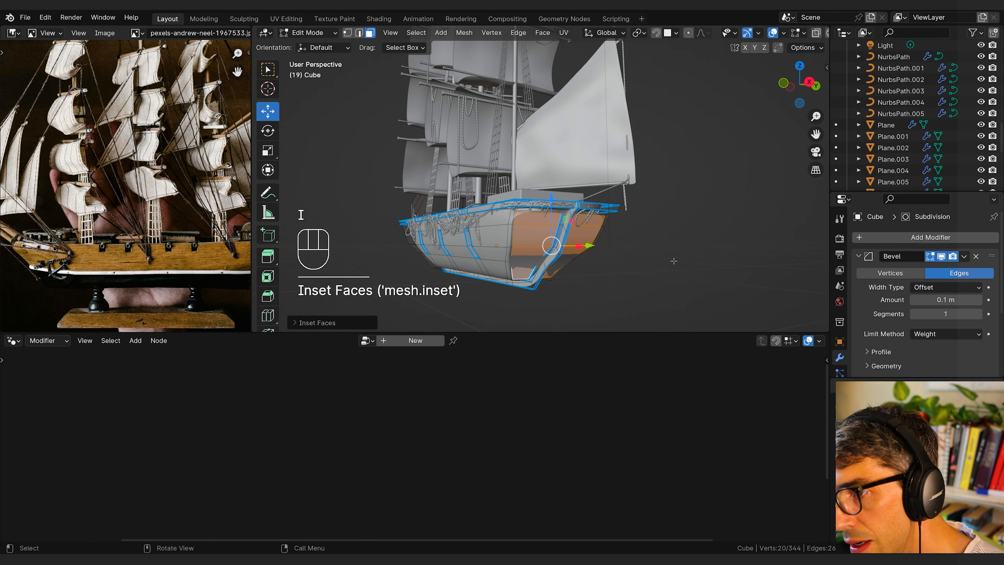
Step: Extrude the inset stern faces inward, lower them about 0.35 m along Z and scale them along Z
key(e)
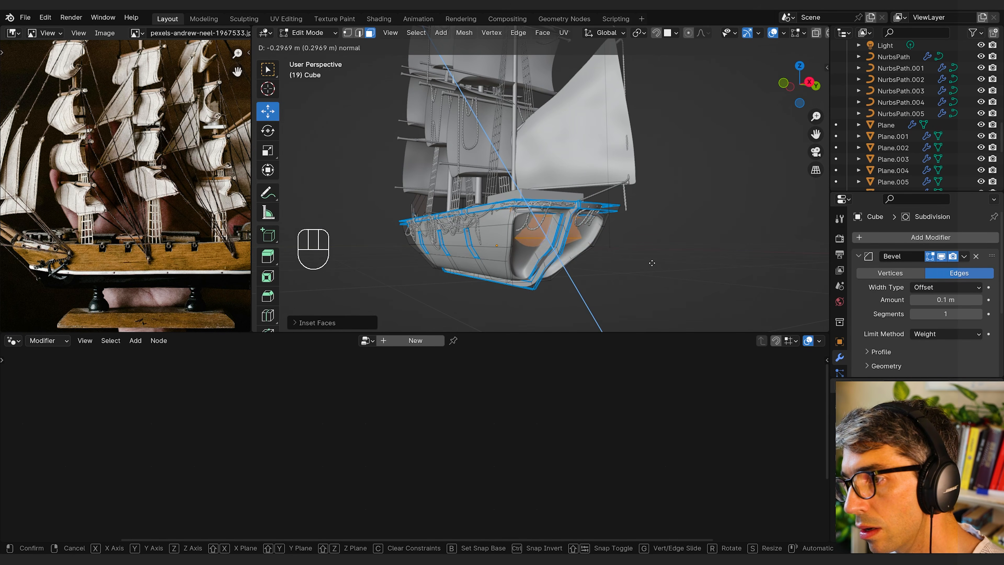
click(639, 263)
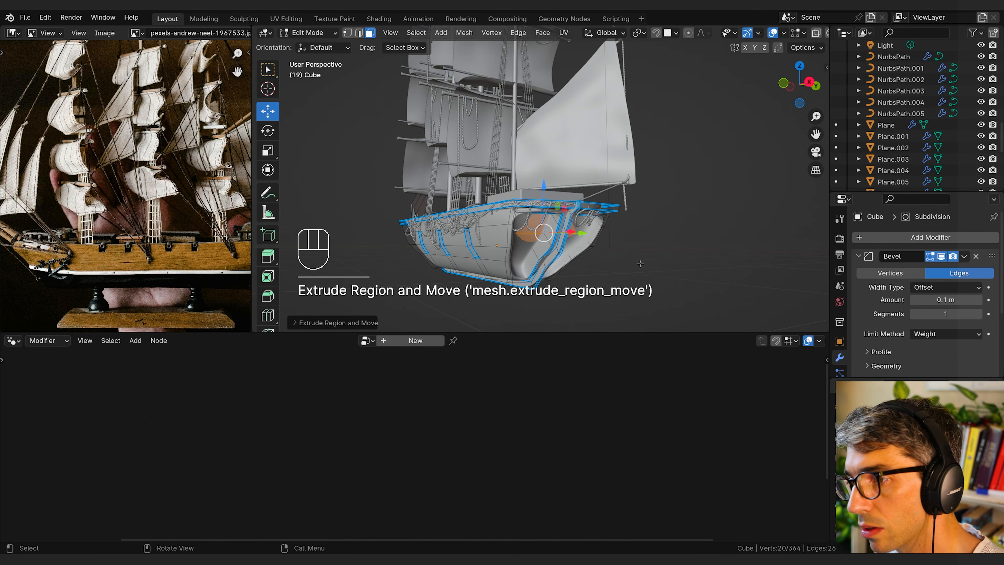
middle_drag(639, 263, 598, 264)
key(g)
key(z)
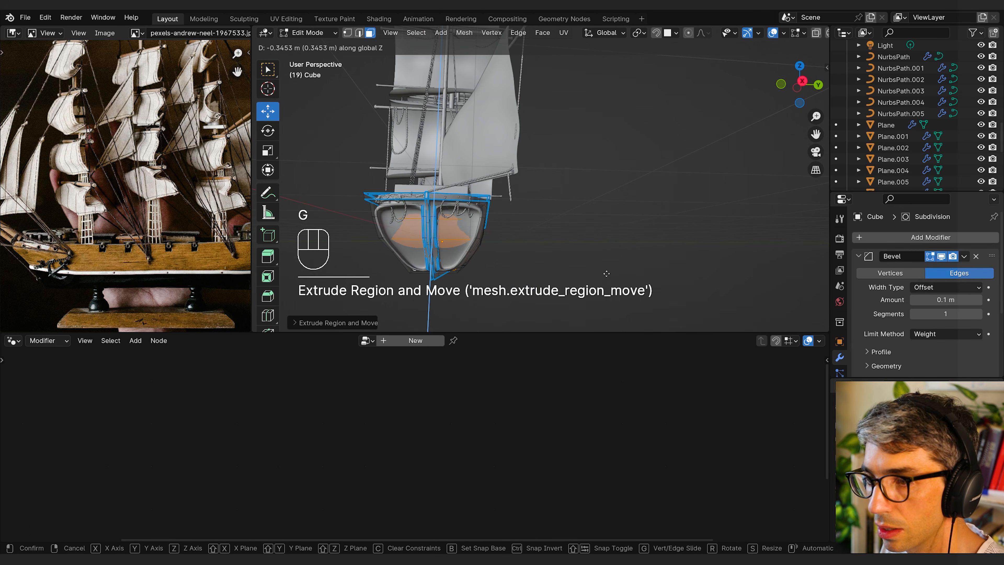
click(605, 277)
key(s)
key(z)
click(570, 271)
middle_drag(570, 271, 620, 281)
Step: Extrude the recessed stern faces once more, move them along X and return to Object Mode
key(e)
click(615, 277)
key(g)
key(x)
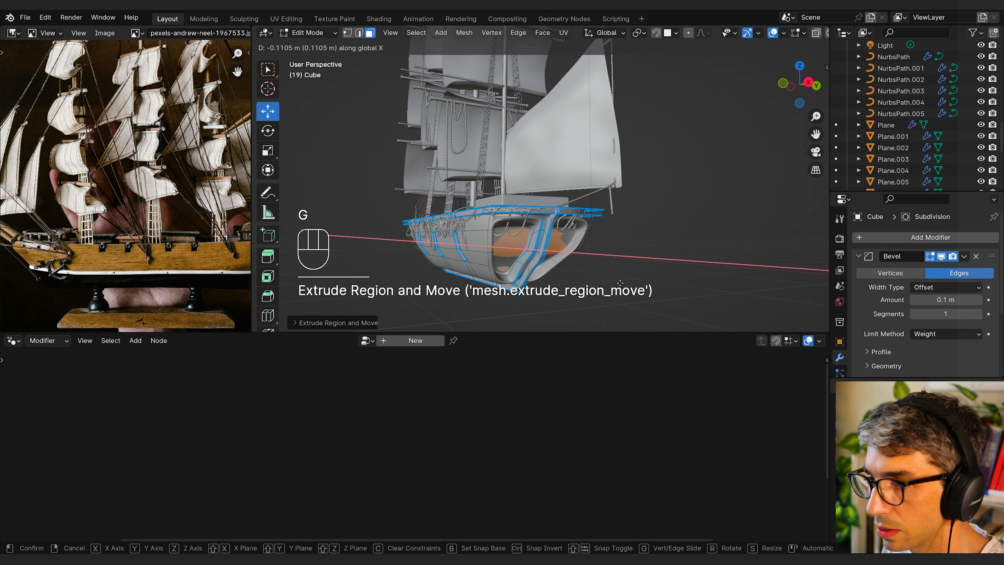
click(622, 283)
middle_drag(622, 283, 530, 275)
key(Tab)
Step: Examine the recessed stern openings of the hull from several angles and distances
scroll(585, 281, down, 3)
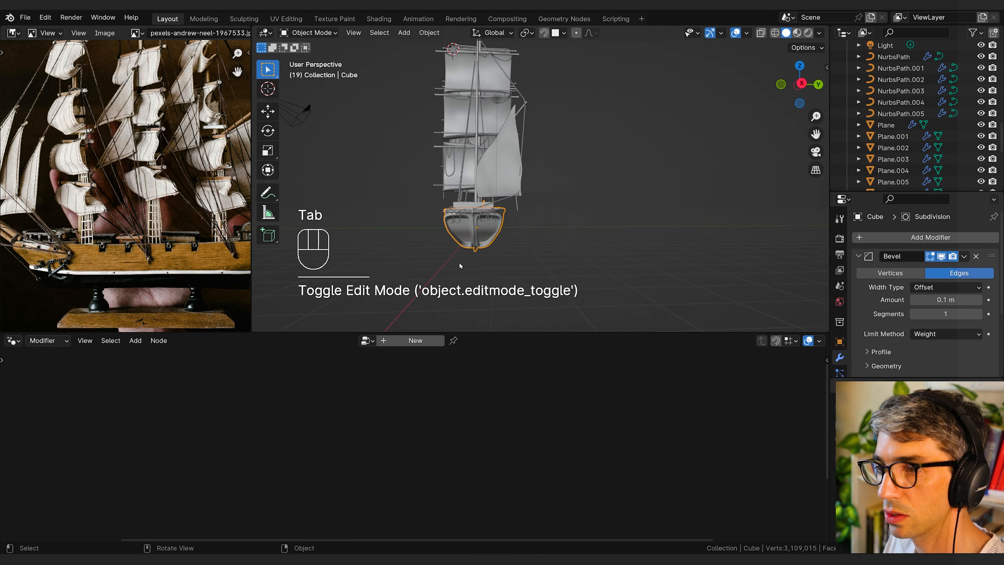
scroll(439, 273, up, 3)
shift+middle_drag(420, 278, 593, 229)
shift+middle_drag(593, 229, 514, 268)
scroll(512, 254, up, 1)
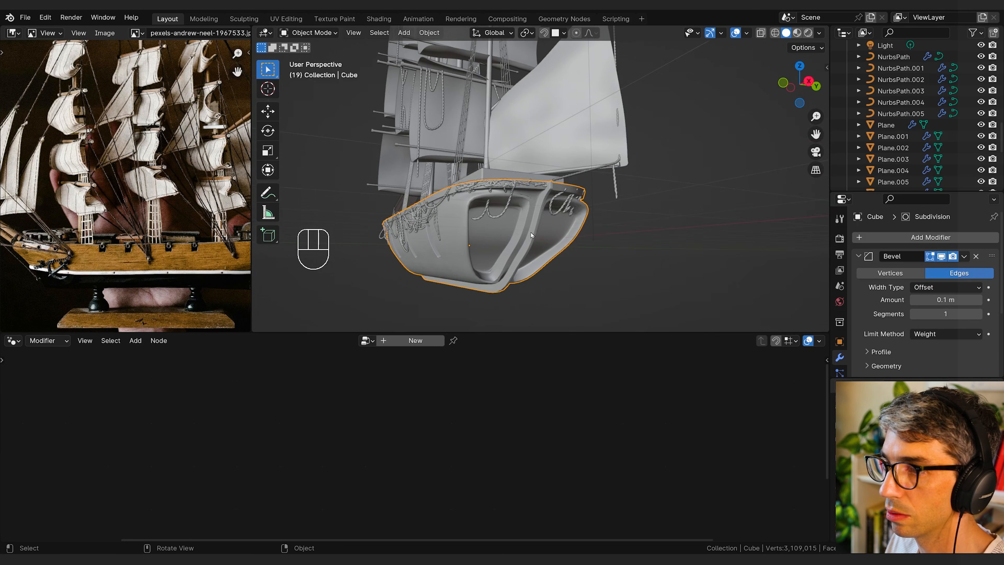
shift+middle_drag(508, 217, 453, 274)
key(Tab)
key(Tab)
scroll(453, 274, down, 3)
shift+middle_drag(454, 273, 528, 244)
scroll(500, 198, up, 3)
Step: Add a mesh cylinder and move it along Z and X to a clear spot behind the ship's stern
key(shift+a)
mouse_move(535, 237)
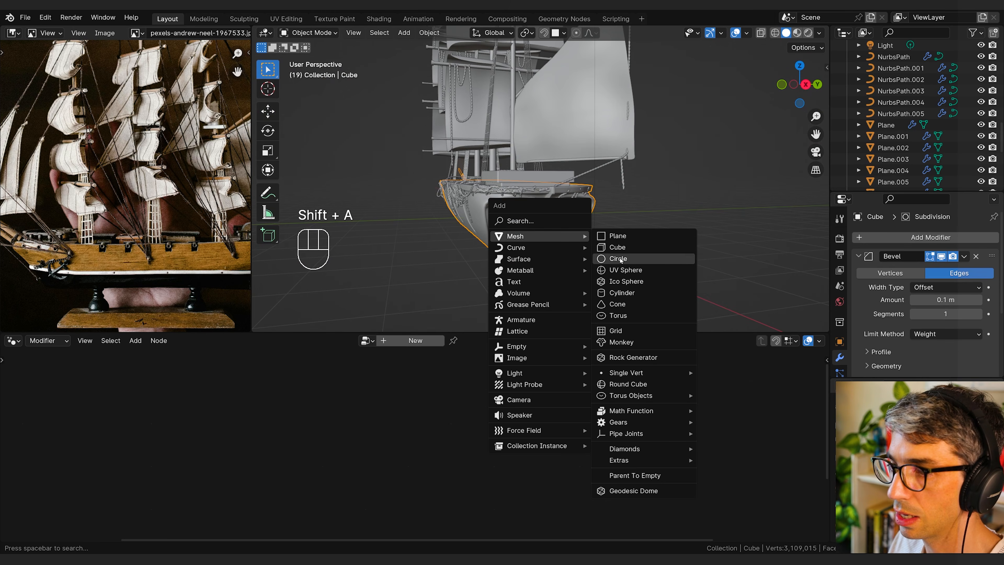
click(619, 292)
middle_drag(508, 261, 480, 210)
key(g)
click(487, 228)
key(g)
key(z)
click(489, 328)
scroll(473, 228, down, 2)
key(g)
key(x)
click(507, 262)
Step: Enter Edit Mode on the cylinder and scale up its top face so the sides taper downward
scroll(506, 262, up, 2)
shift+middle_drag(516, 273, 530, 197)
key(Tab)
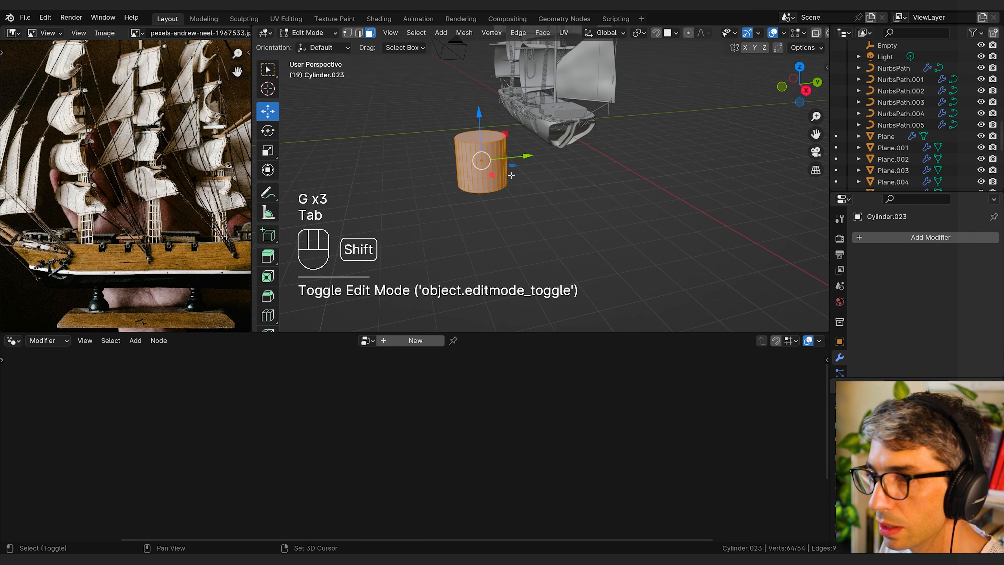
shift+middle_drag(490, 148, 542, 186)
key(3)
click(536, 165)
key(s)
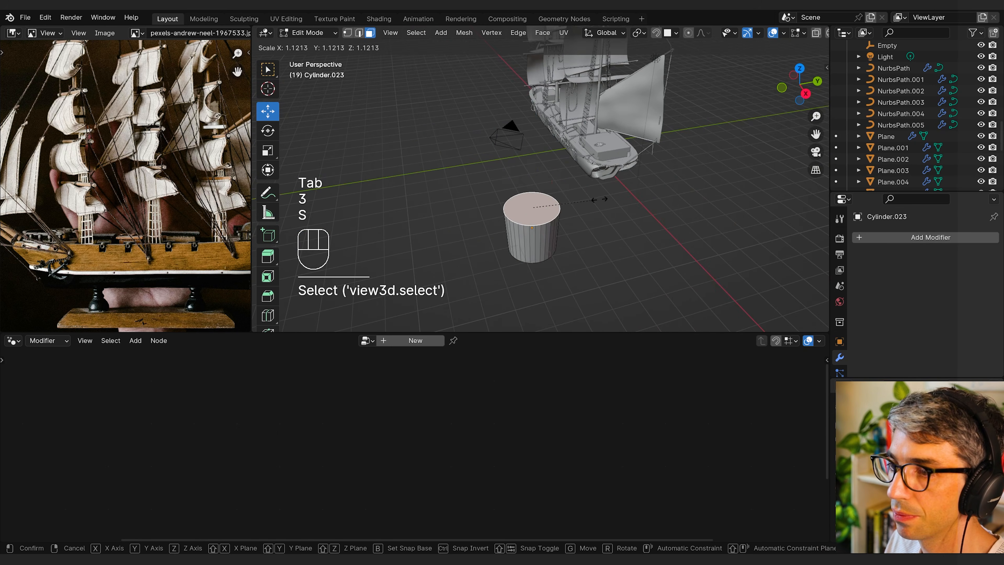
click(627, 207)
Step: Add four horizontal loop cuts around the tapered cylinder and bevel them into narrow bands
middle_drag(627, 207, 564, 216)
key(ctrl+r)
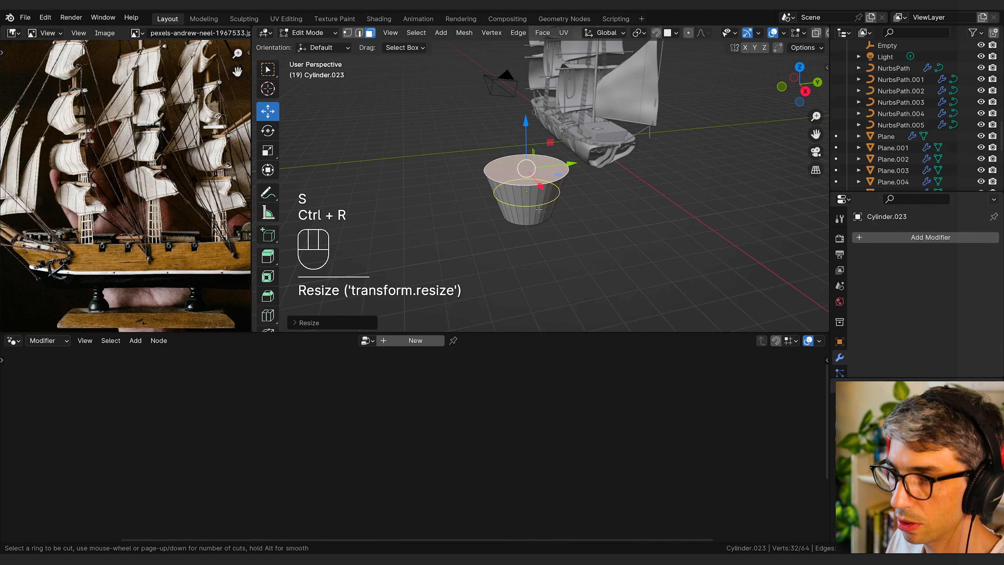
scroll(554, 222, up, 3)
click(573, 212)
right_click(581, 209)
key(ctrl+b)
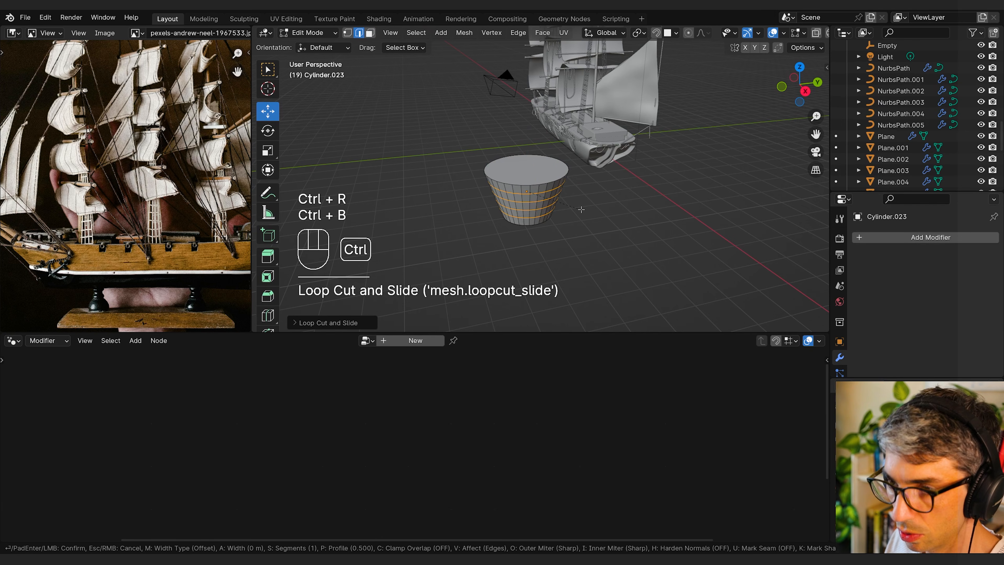
click(586, 208)
Step: Extrude the beveled bands and scale them outward with the Z axis locked to form raised rings
middle_drag(588, 209, 587, 218)
key(e)
key(s)
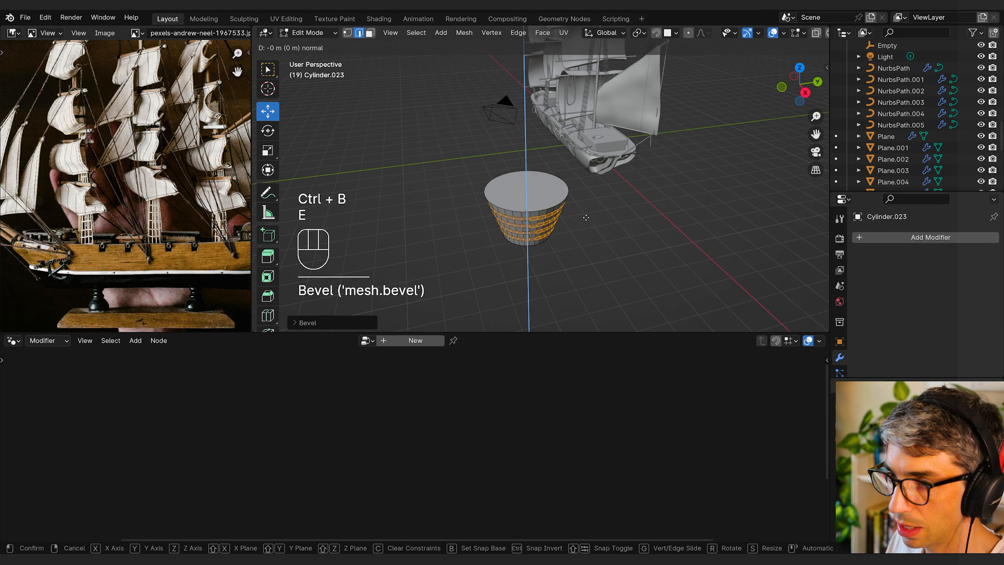
key(shift+z)
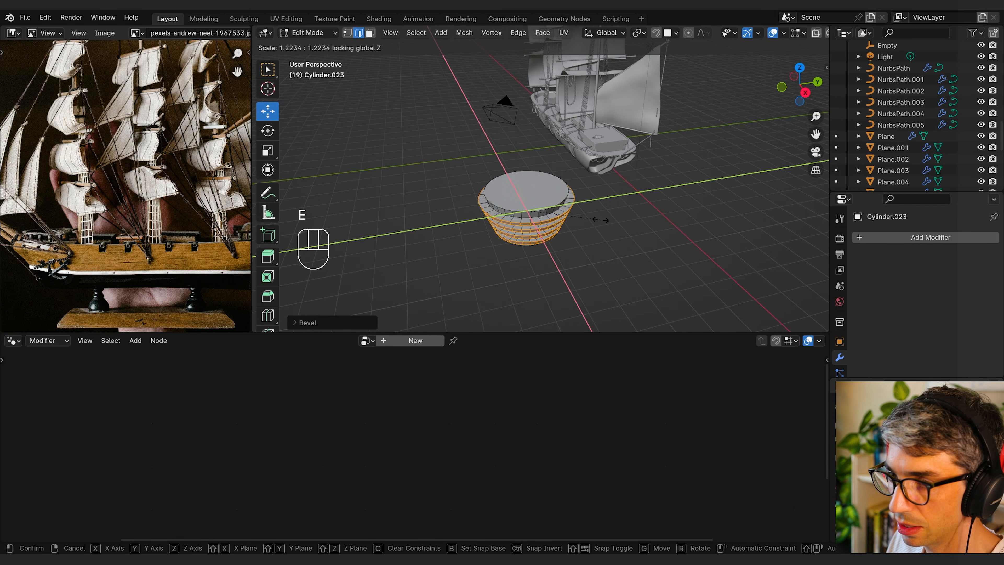
click(595, 220)
Step: Select the cylinder's top face and inset it by about 0.24 m
mouse_move(596, 221)
middle_down()
mouse_move(612, 200)
mouse_move(597, 239)
middle_up()
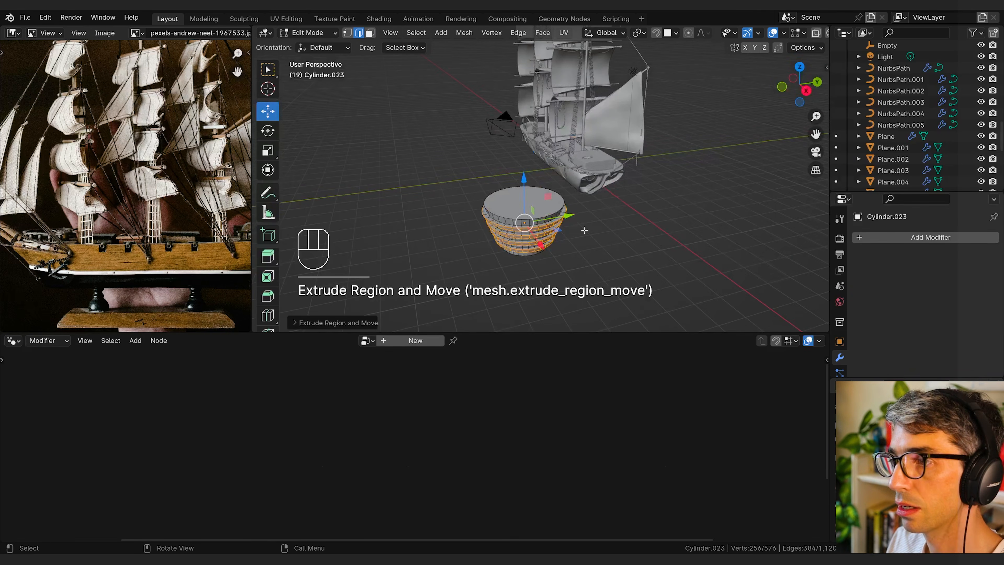
key(3)
click(552, 199)
key(i)
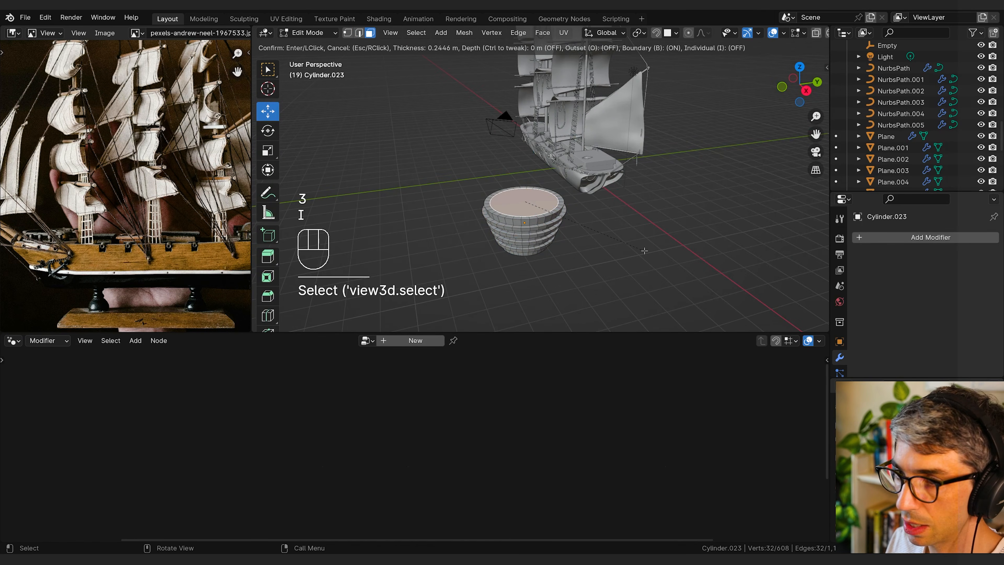
click(644, 250)
middle_drag(645, 251, 584, 179)
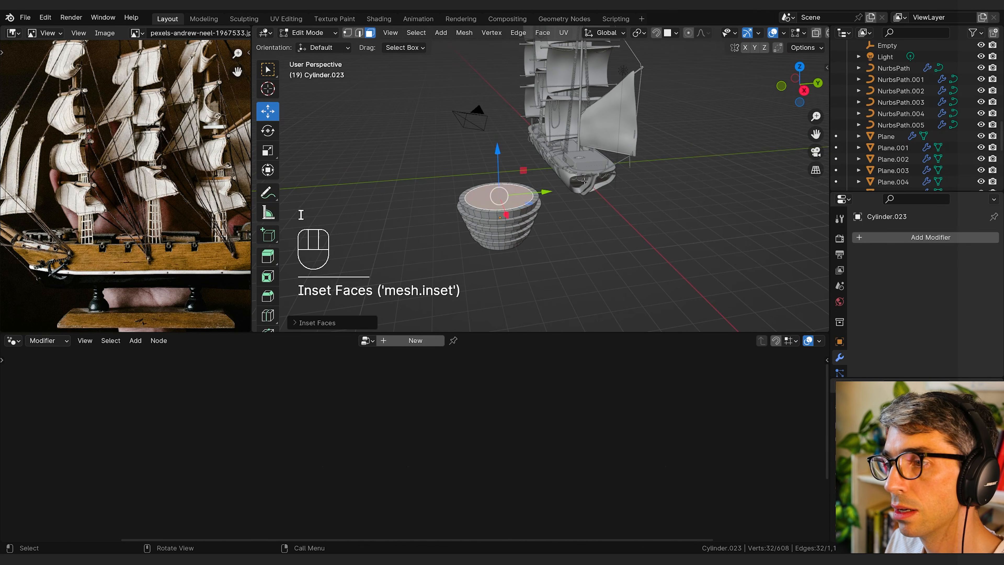
Step: Hollow the tapered cylinder by extruding the inset face downward, then shrink that inner floor and adjust its height along Z
key(e)
click(584, 202)
key(s)
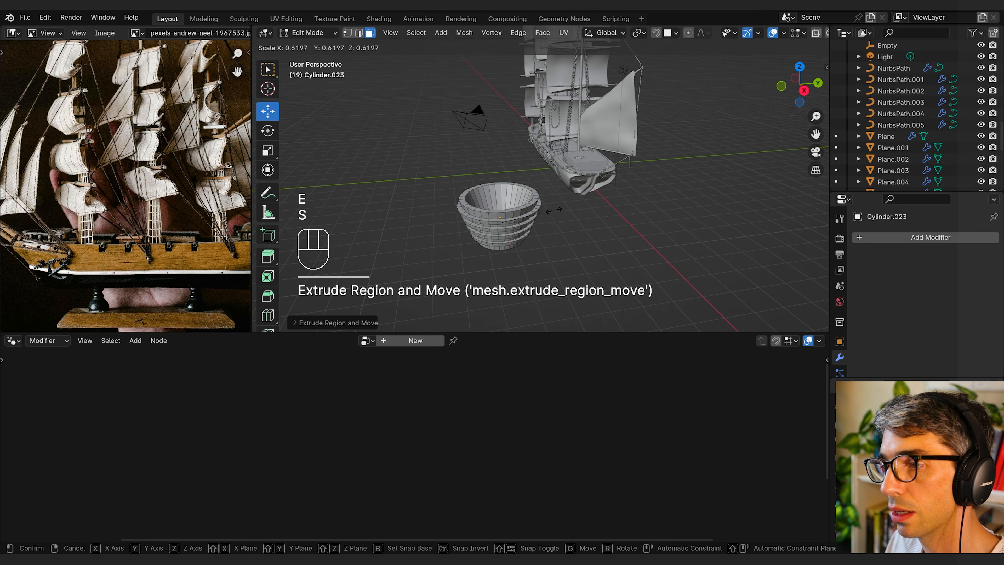
click(559, 209)
mouse_move(559, 209)
middle_down()
mouse_move(567, 242)
mouse_move(563, 208)
middle_up()
key(s)
click(560, 214)
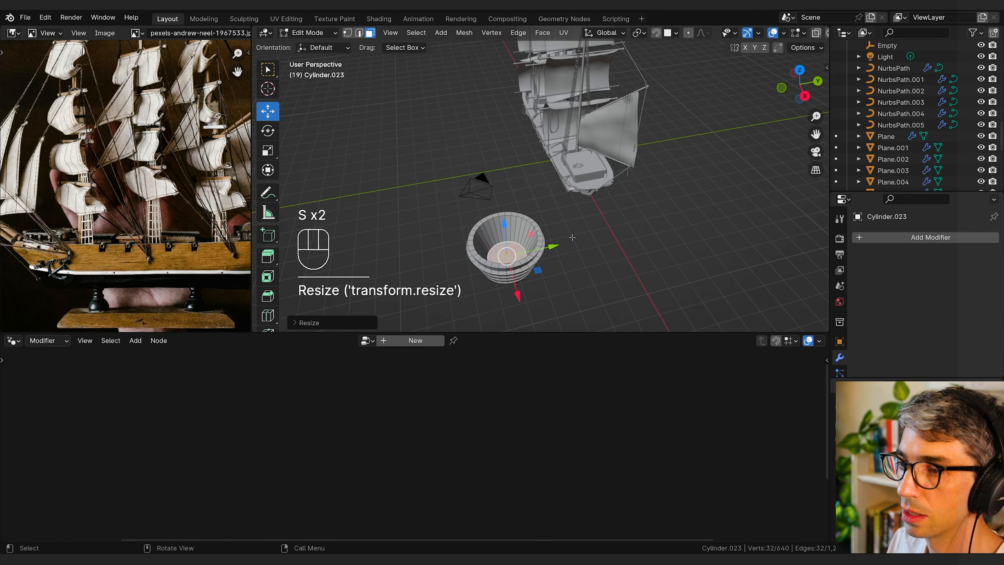
key(g)
key(z)
click(564, 243)
middle_drag(565, 246, 576, 163)
Step: Return to Object Mode and apply Shade Smooth to the hollow ringed cylinder
key(Tab)
right_click(530, 170)
click(526, 166)
Step: Rotate the hollow ringed cylinder onto its side and scale it down to the size of a thruster
key(r)
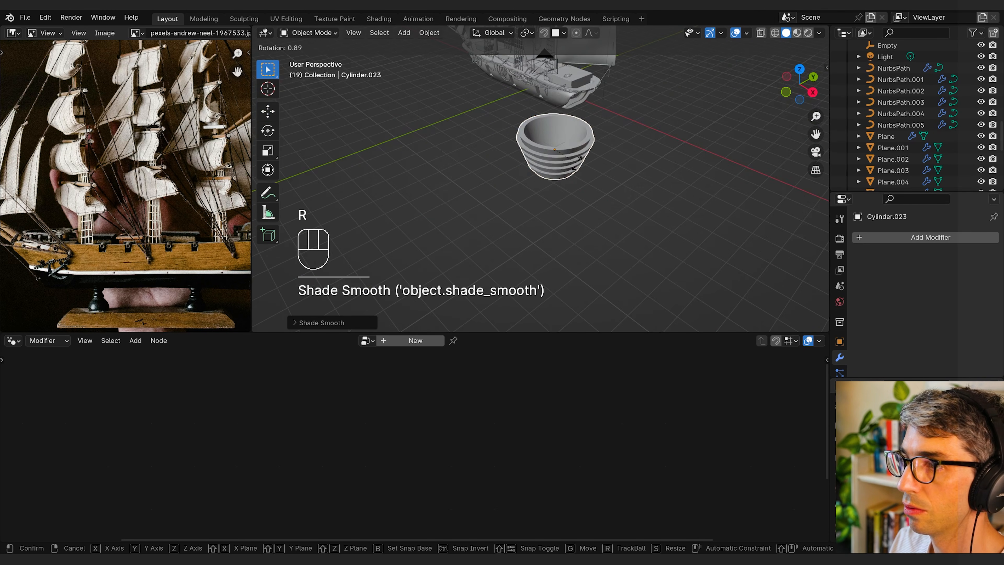
click(577, 167)
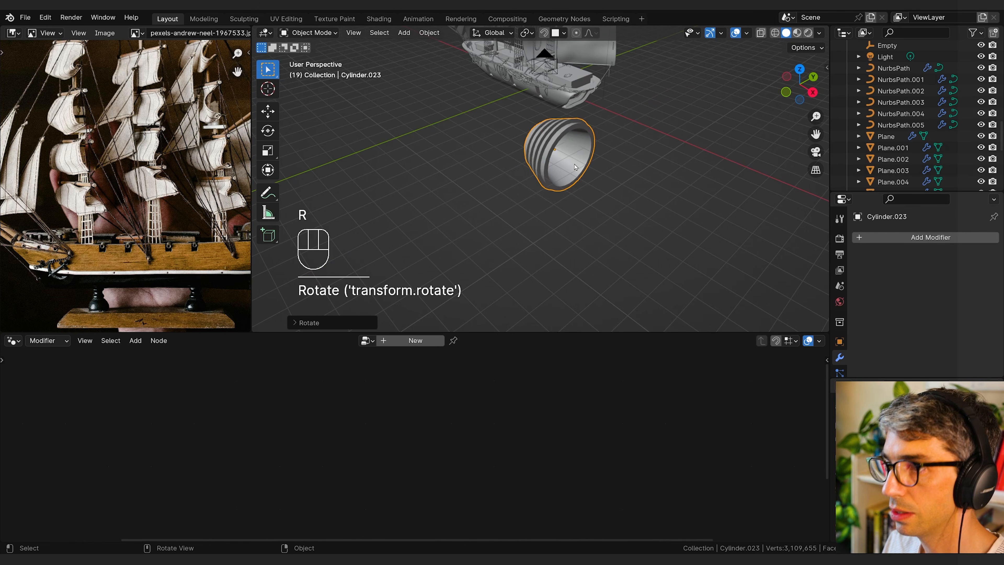
key(s)
click(572, 159)
key(s)
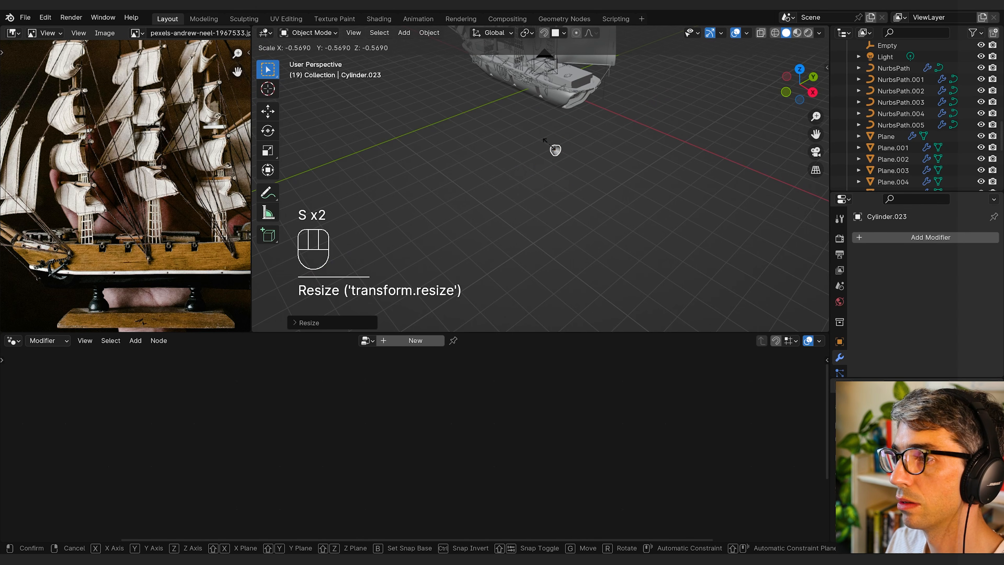
right_click(551, 145)
Step: Move the thruster cylinder along Y and X up against the ship's stern
middle_drag(609, 139, 568, 143)
key(g)
key(y)
key(g)
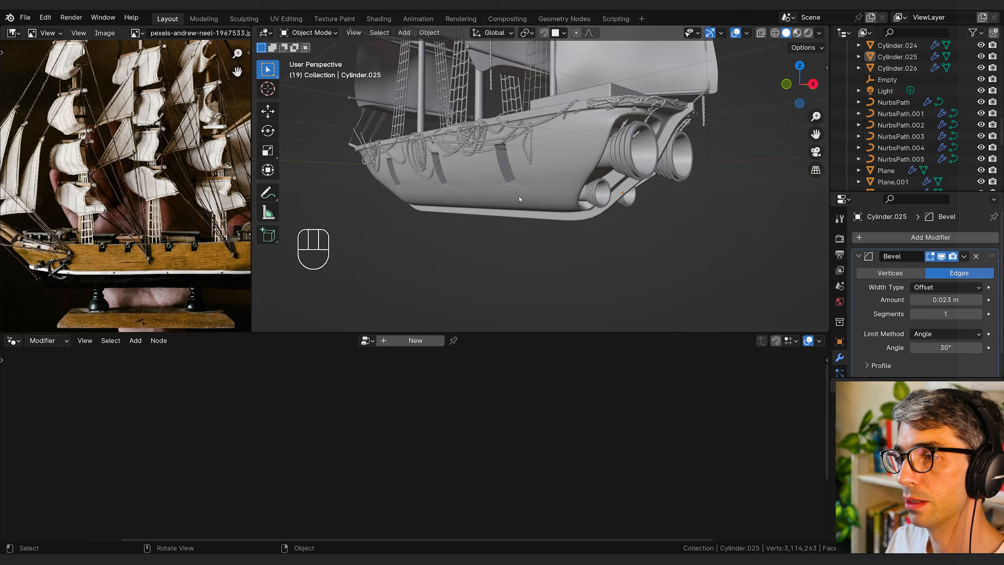
shift+middle_drag(519, 199, 628, 191)
Step: Add a cube and move it along Z to the height of the hull's side
key(shift+a)
click(602, 201)
key(g)
key(z)
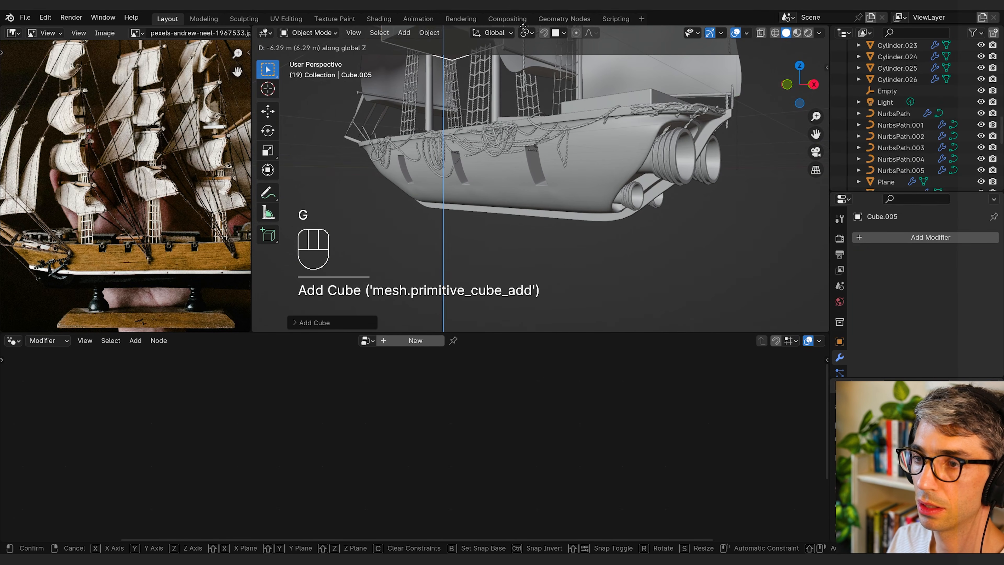
click(493, 82)
key(g)
key(z)
click(514, 177)
middle_drag(514, 177, 633, 222)
Step: Flatten the cube along Z, resize it, and shift it along X beside the hull
key(s)
key(z)
click(483, 210)
key(s)
click(489, 207)
key(g)
key(x)
click(532, 228)
Step: Stretch the flattened cube along Y into a beam projecting from the side of the hull
key(s)
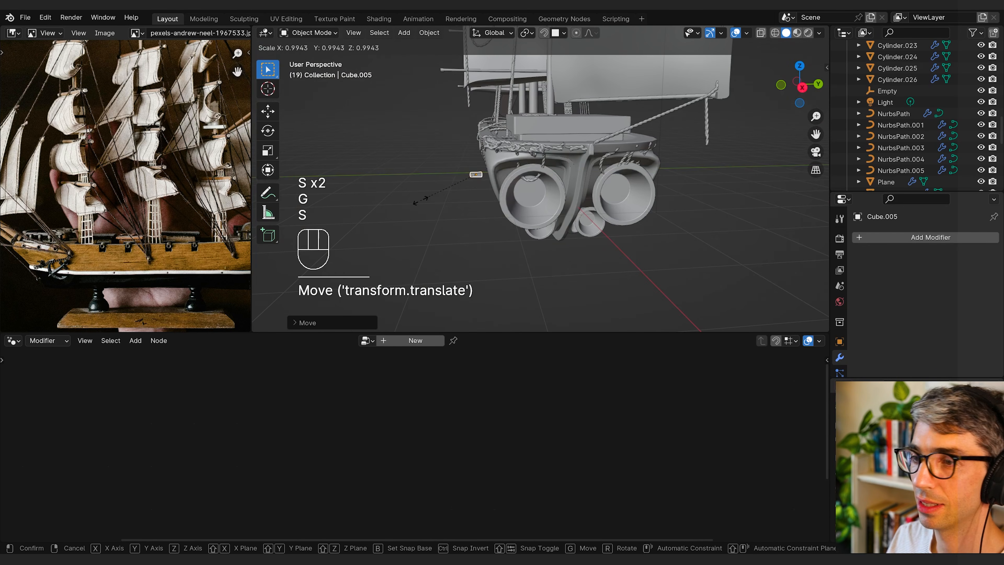
key(y)
click(680, 250)
middle_drag(680, 250, 446, 188)
Step: Adjust the beam's height along Z and scale its width along X
key(g)
key(z)
click(615, 224)
key(s)
key(x)
click(550, 236)
Step: Lengthen the beam in Edit Mode by moving its outer end face away from the hull along Y
key(Tab)
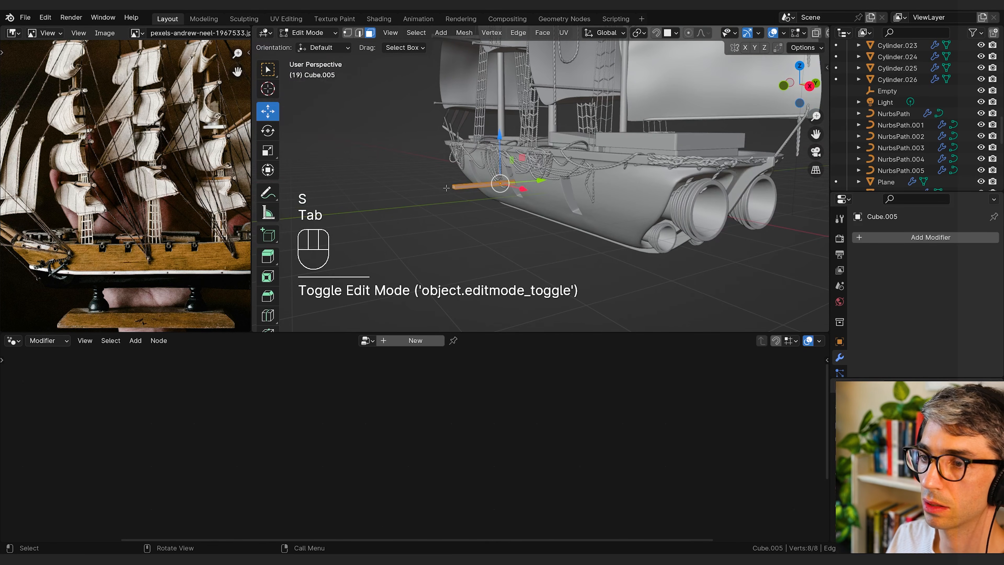
click(454, 186)
scroll(554, 217, down, 5)
middle_drag(563, 218, 569, 229)
key(g)
key(y)
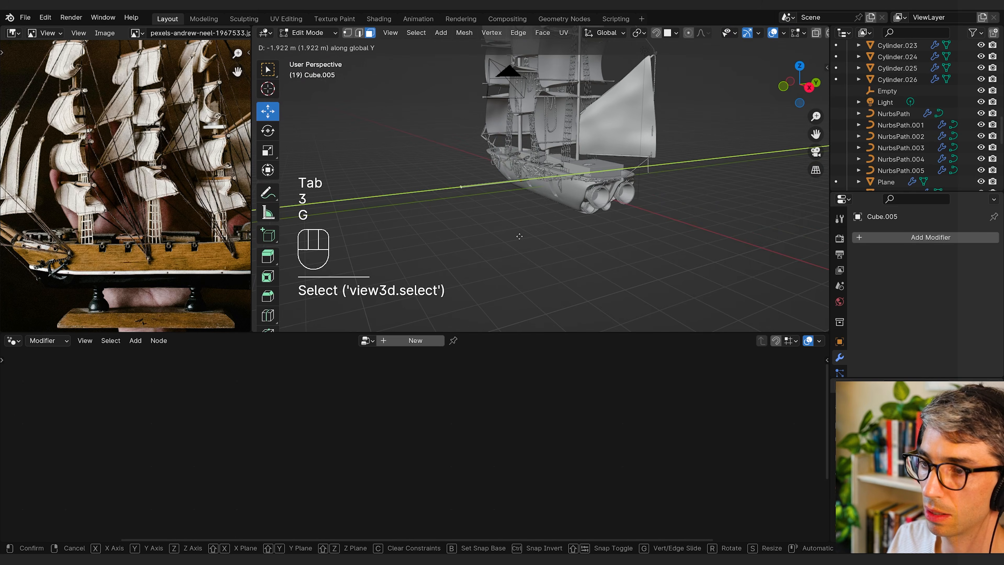
click(491, 231)
key(Tab)
Step: Divide the beam with many evenly spaced loop cuts along its length and bevel them into narrow bands
middle_drag(492, 231, 461, 207)
scroll(589, 249, up, 4)
mouse_move(460, 207)
shift+middle_down()
mouse_move(462, 199)
mouse_move(443, 210)
shift+middle_up()
mouse_move(443, 210)
middle_down()
mouse_move(567, 242)
mouse_move(548, 255)
mouse_move(505, 217)
mouse_move(425, 218)
middle_up()
key(Tab)
key(Tab)
key(Tab)
key(ctrl+r)
scroll(399, 193, up, 5)
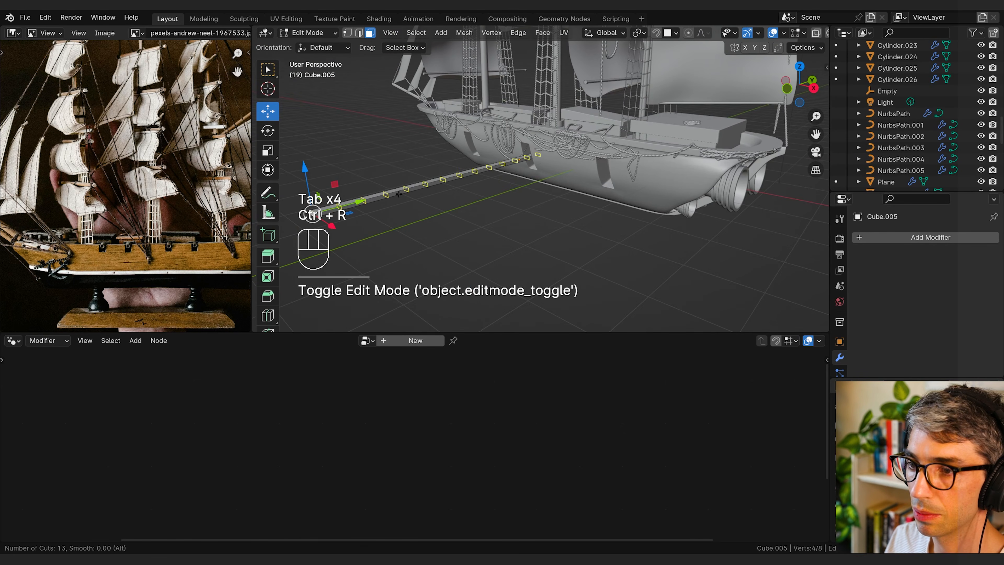
click(399, 193)
key(ctrl+b)
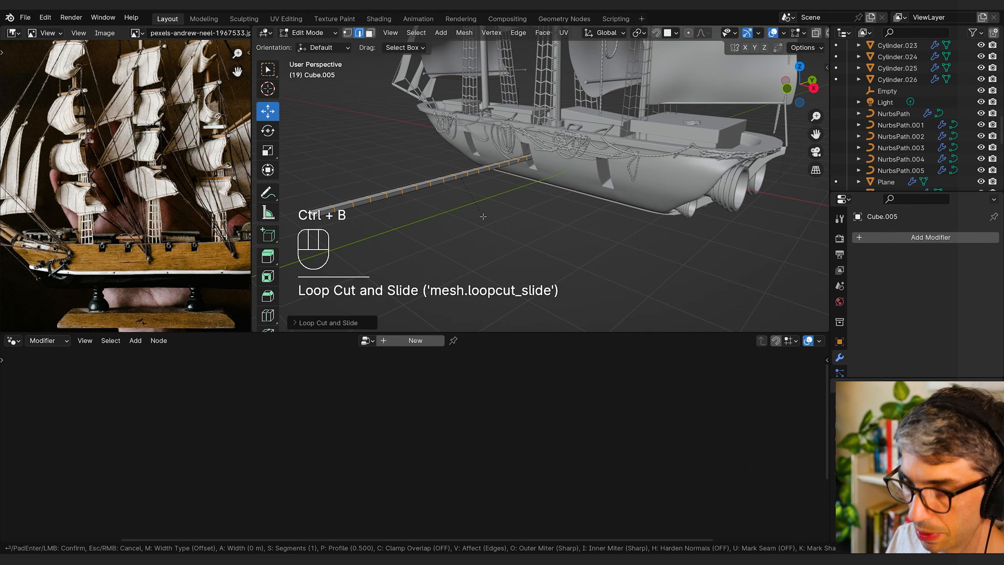
click(486, 219)
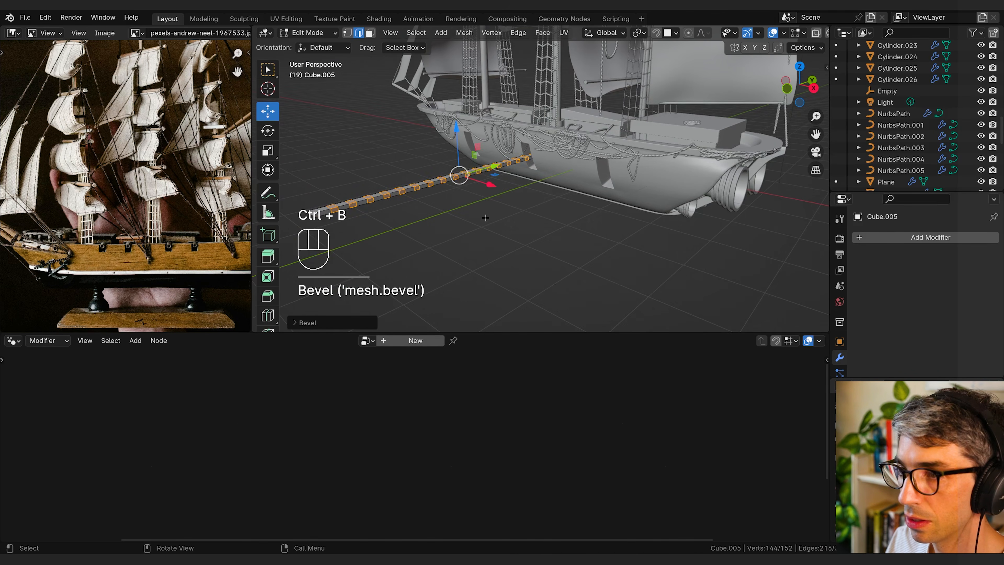
Step: Extrude the beveled bands and scale them outward with the Y axis locked to form raised collars along the beam
middle_drag(486, 218, 492, 222)
key(e)
key(s)
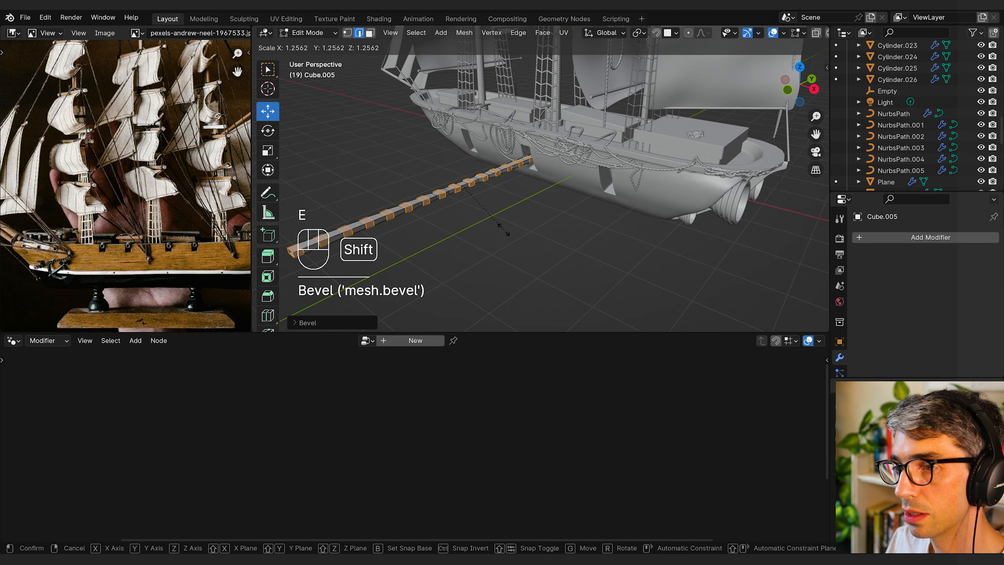
key(shift+y)
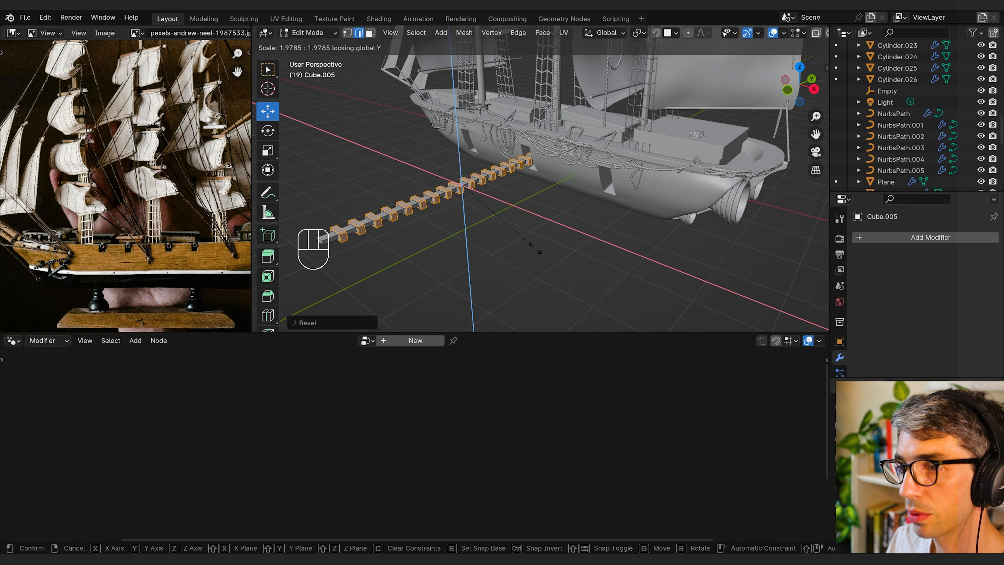
click(512, 239)
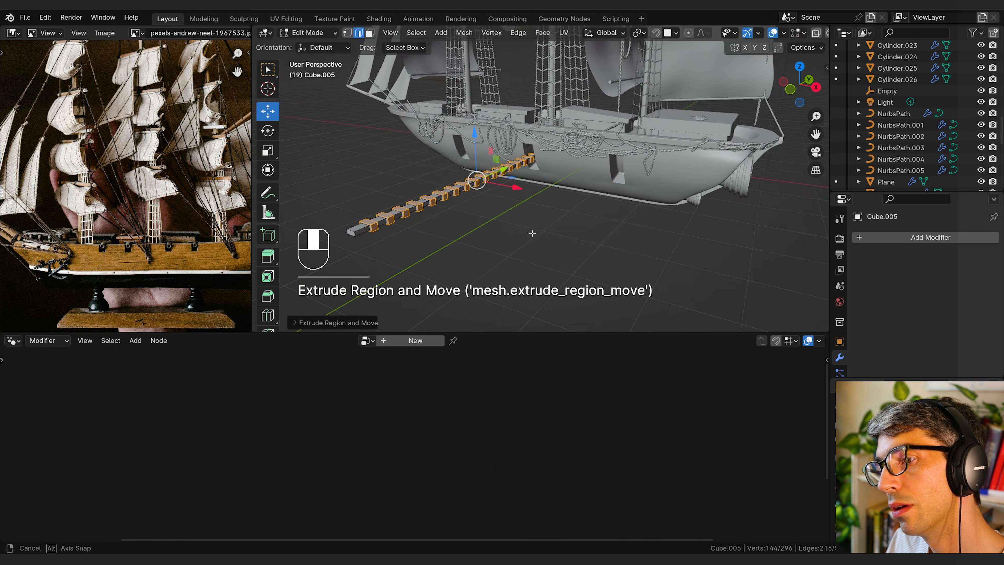
key(Tab)
Step: Duplicate a triangular bow sail and place the copy beside the hull near the beam
middle_drag(519, 237, 455, 178)
click(413, 126)
middle_drag(413, 127, 498, 159)
key(shift+d)
click(684, 252)
middle_drag(685, 255, 632, 253)
Step: Rotate the copied sail about the Z axis and move it into line with the collared beam
key(r)
key(r)
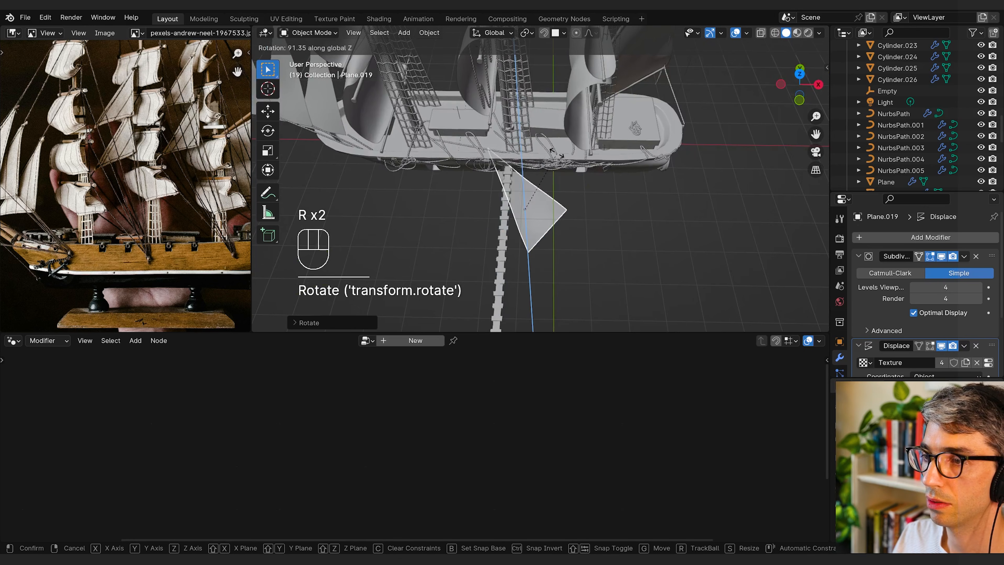
key(g)
middle_drag(583, 185, 477, 184)
Step: Parent the copied sail to the beam with the Object option
click(503, 165)
shift+click(473, 171)
key(ctrl+p)
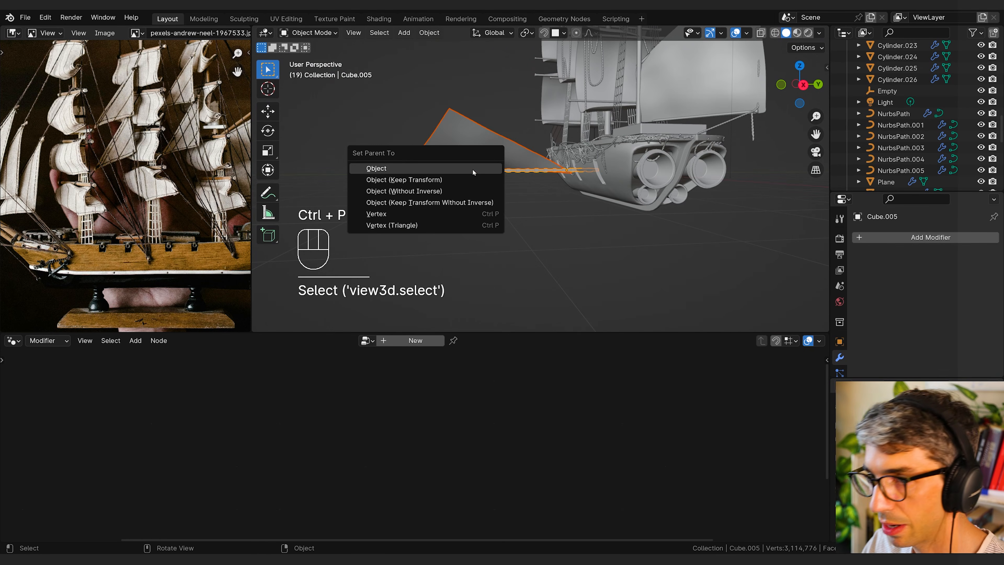
click(473, 169)
Step: Select only the beam and rotate it so that it tilts together with its attached sail
click(466, 172)
click(462, 174)
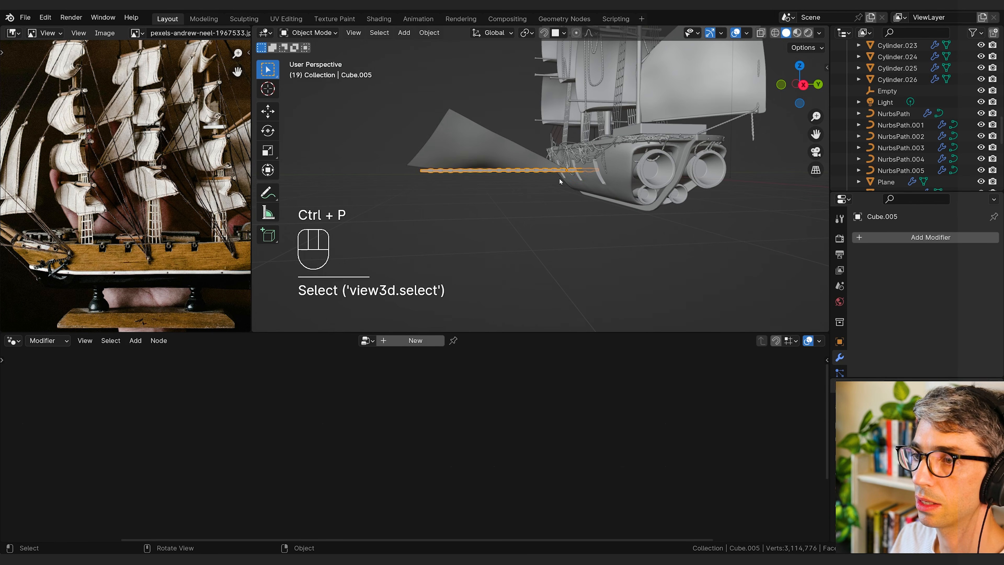
shift+middle_drag(559, 178, 503, 216)
key(r)
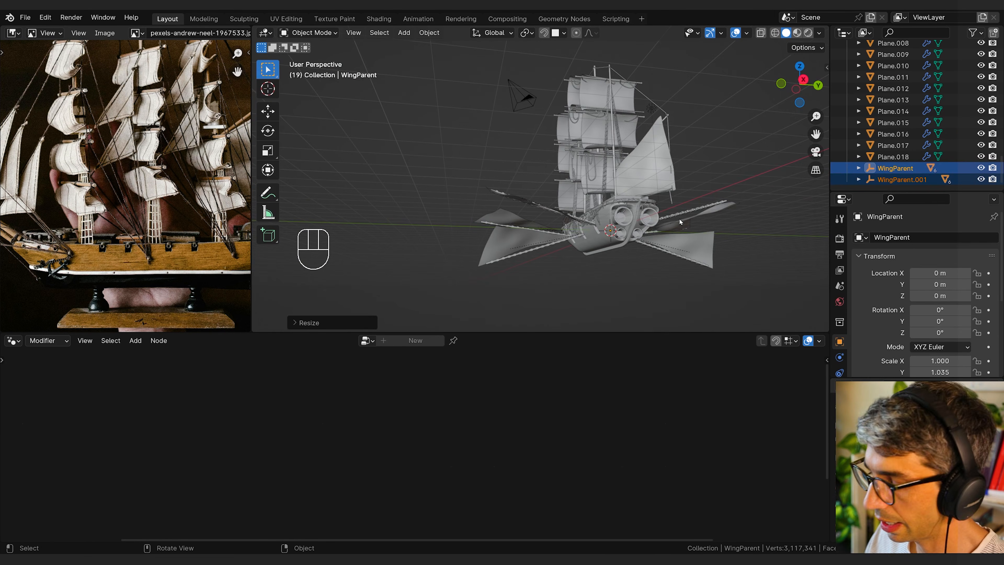
Step: Switch to the camera view and reframe the camera on the winged ship from astern
key(KP_0)
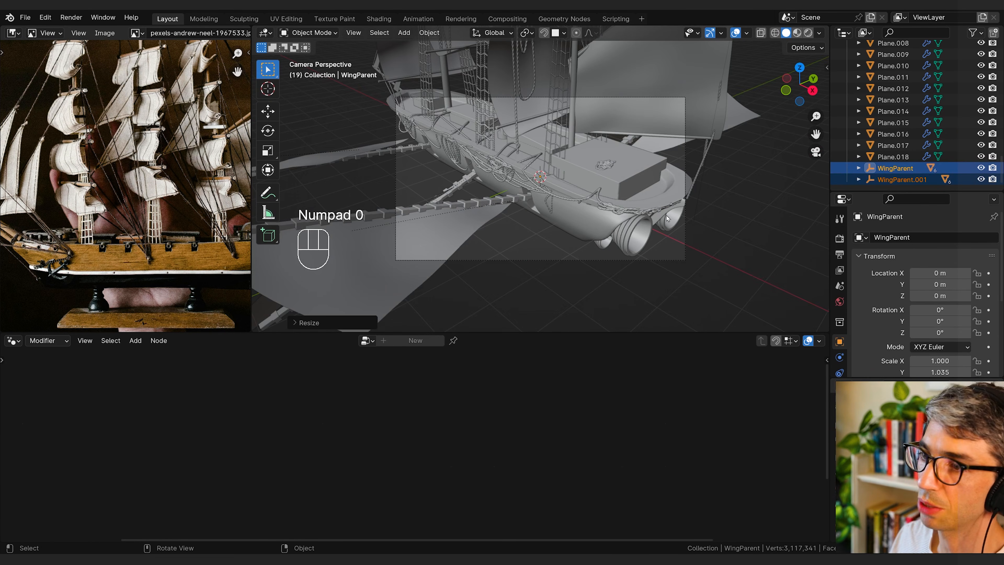
key(q)
click(641, 162)
middle_drag(641, 166, 617, 200)
scroll(617, 182, down, 3)
scroll(617, 201, down, 2)
shift+middle_drag(617, 201, 621, 186)
mouse_move(621, 186)
middle_down()
mouse_move(615, 158)
mouse_move(617, 184)
middle_up()
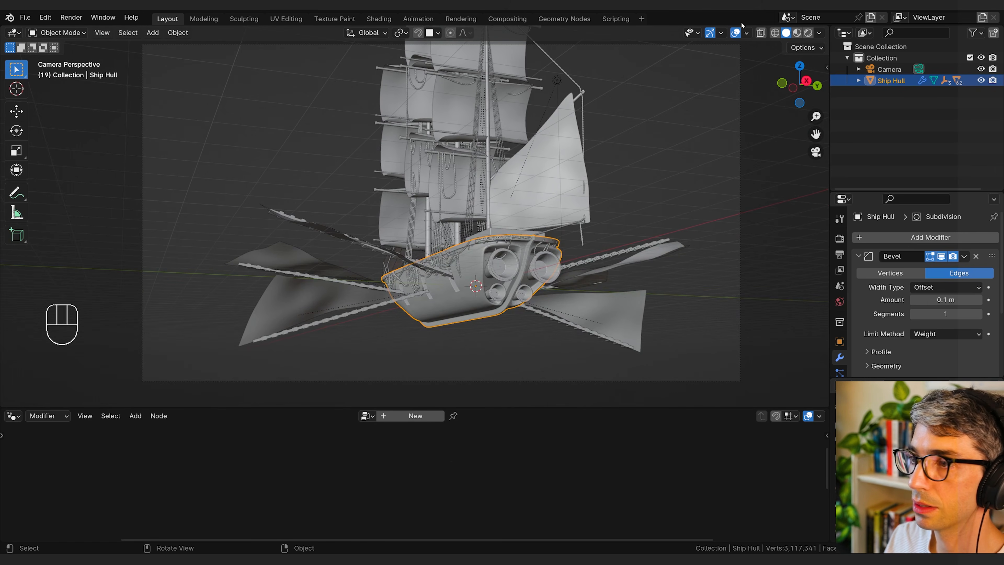
Step: Switch the viewport to rendered shading, turn off Scene World lighting, and show the EEVEE render settings
click(809, 34)
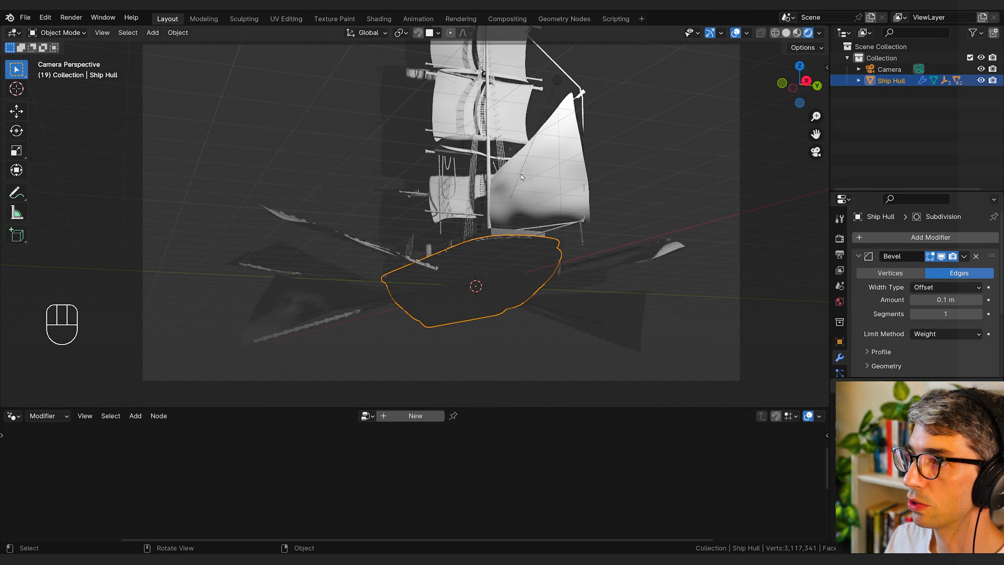
click(818, 34)
click(840, 238)
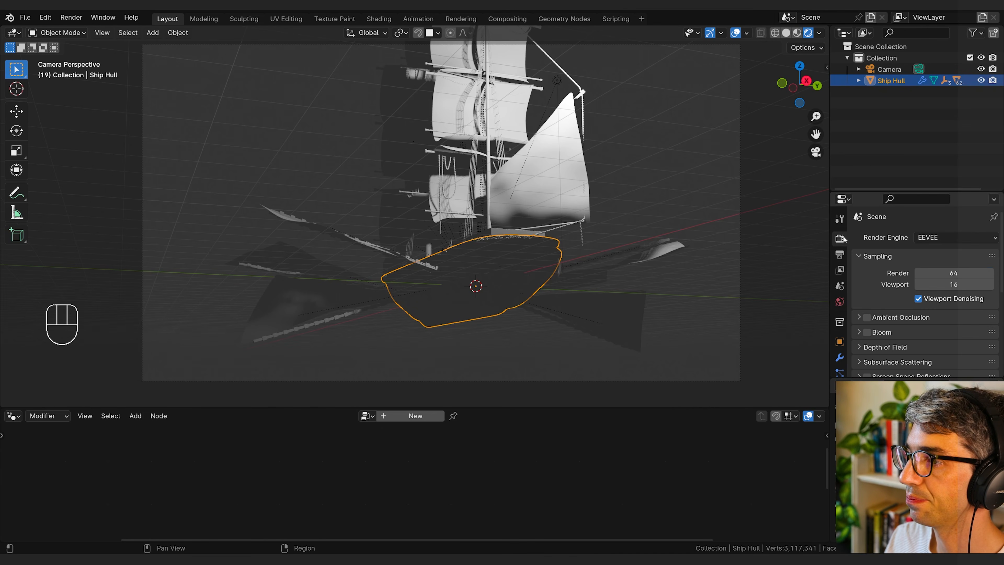
click(821, 33)
click(754, 102)
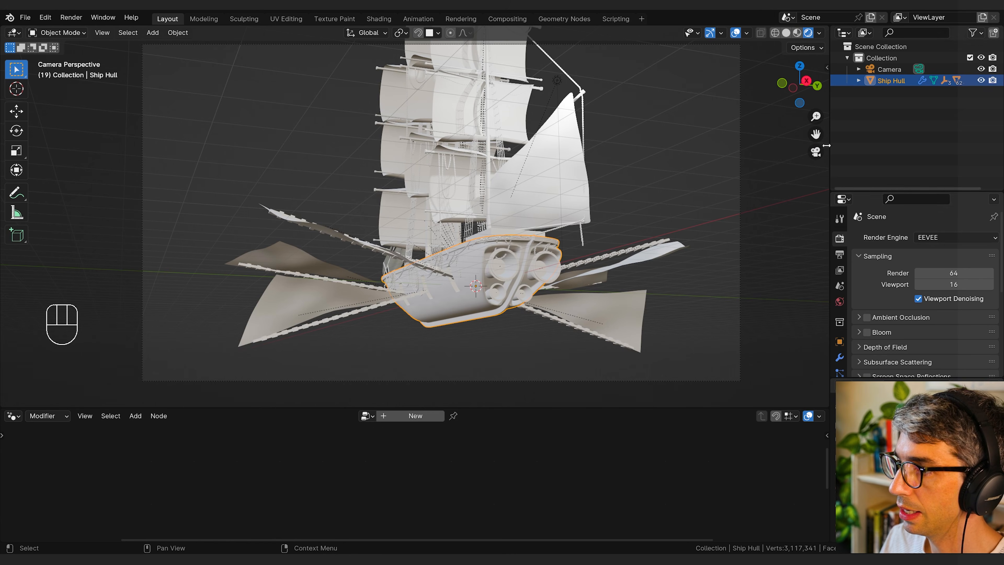
Step: Choose the second preset HDRI as the viewport's environment lighting
click(820, 33)
click(809, 127)
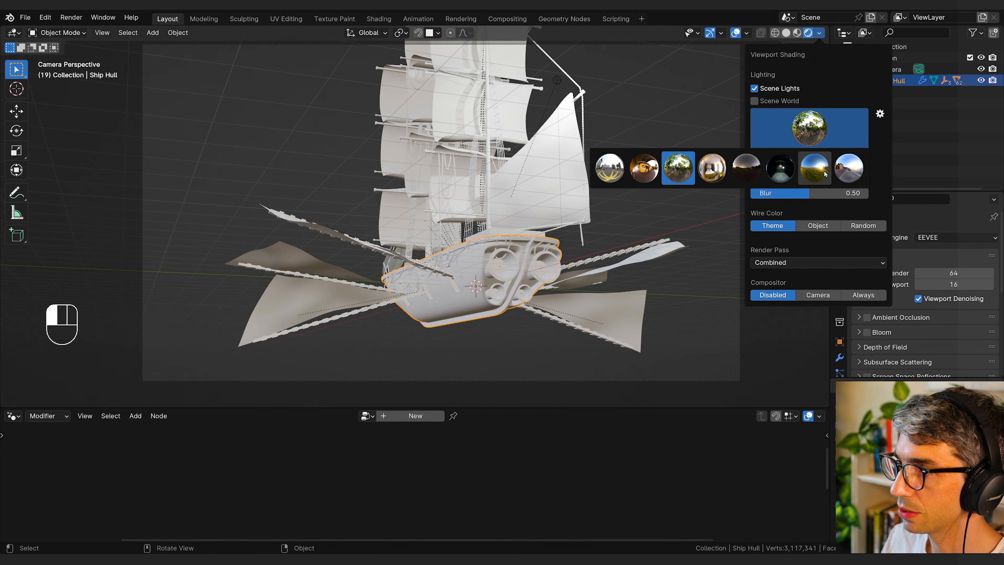
click(652, 171)
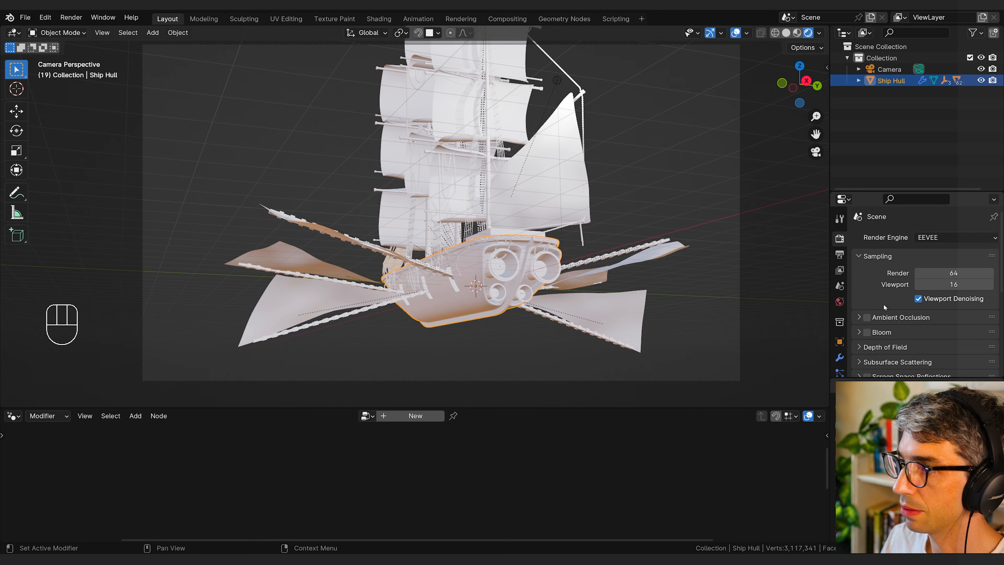
Step: Enable Bloom and Screen Space Reflections in the EEVEE render settings
click(865, 335)
scroll(883, 354, down, 1)
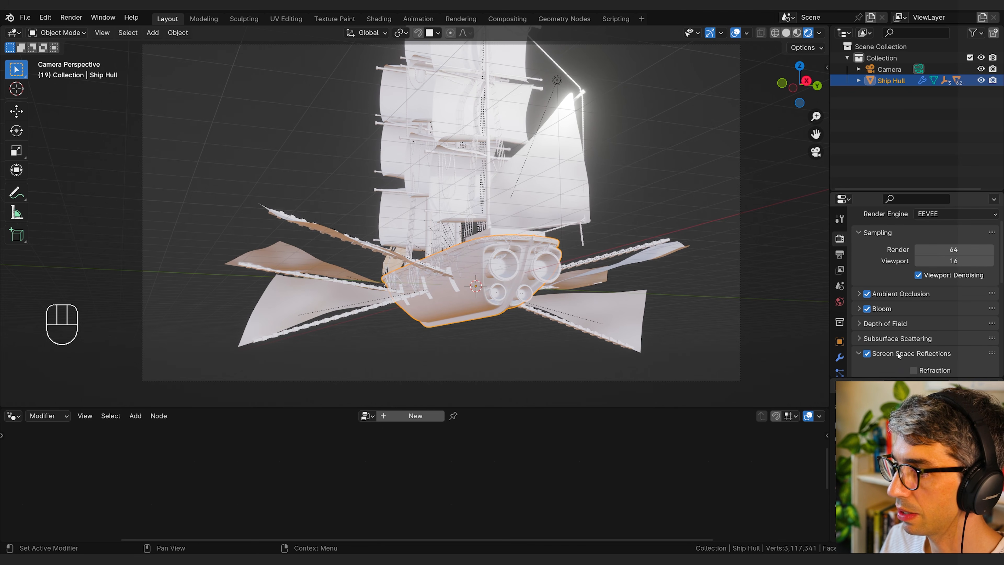
scroll(898, 356, up, 1)
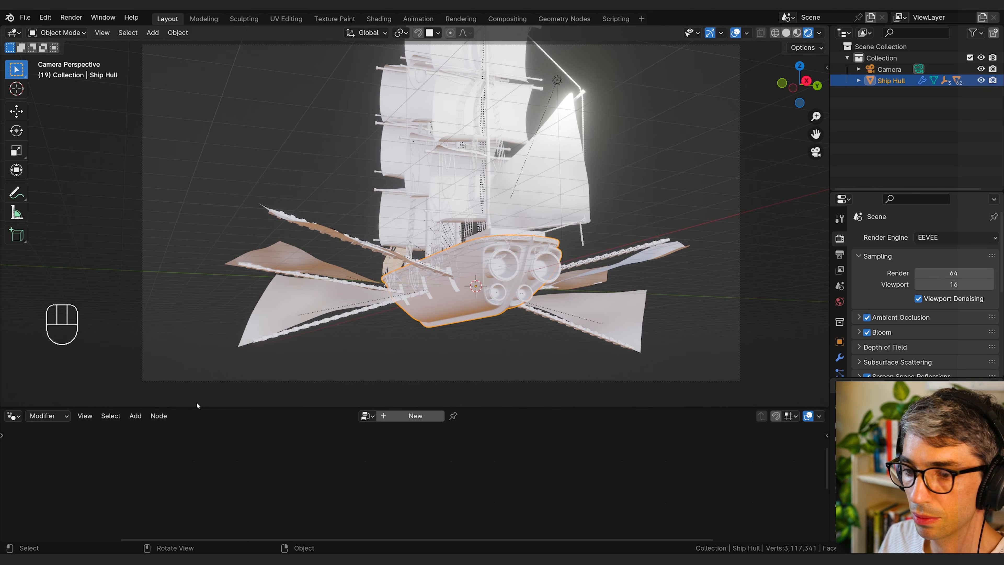
Step: Change the Geometry Node Editor to an enlarged Shader Editor and bring the hull material's nodes into view
click(12, 416)
click(12, 416)
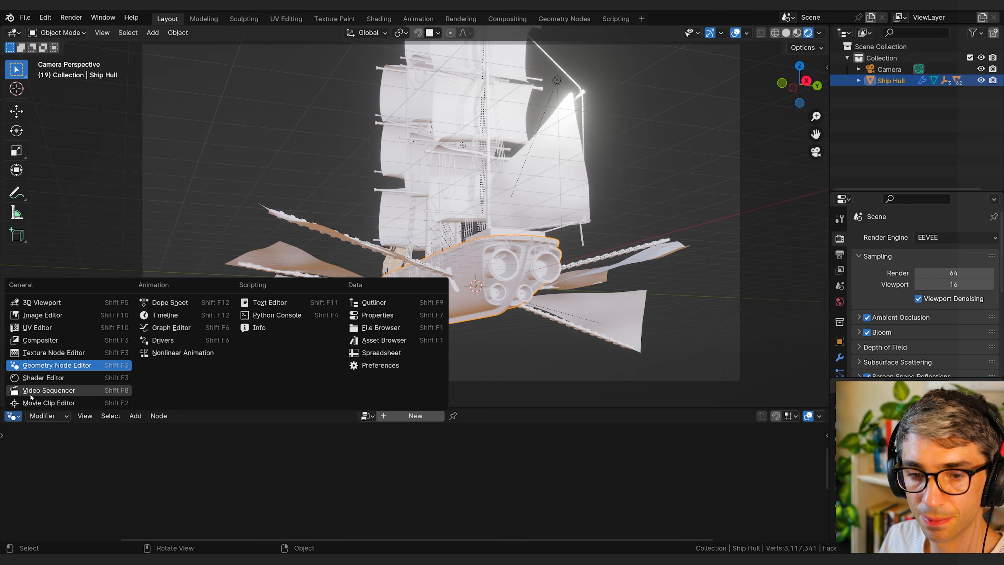
click(44, 389)
drag(278, 408, 292, 366)
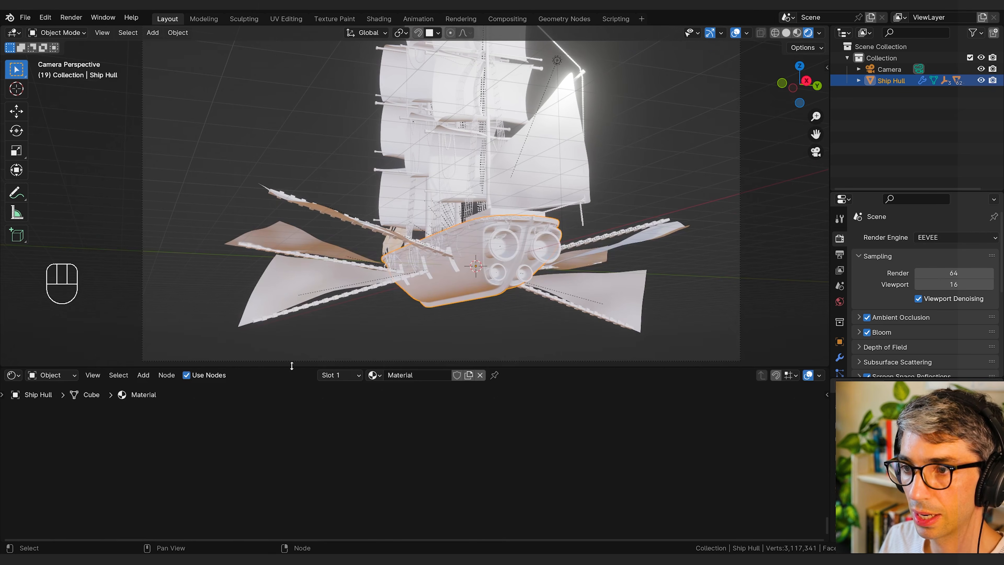
click(440, 284)
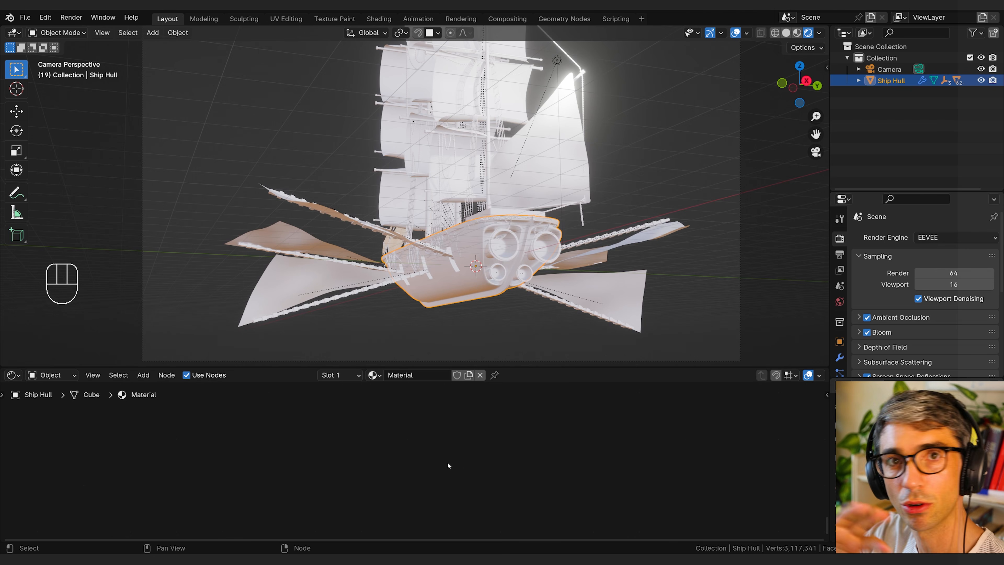
click(431, 467)
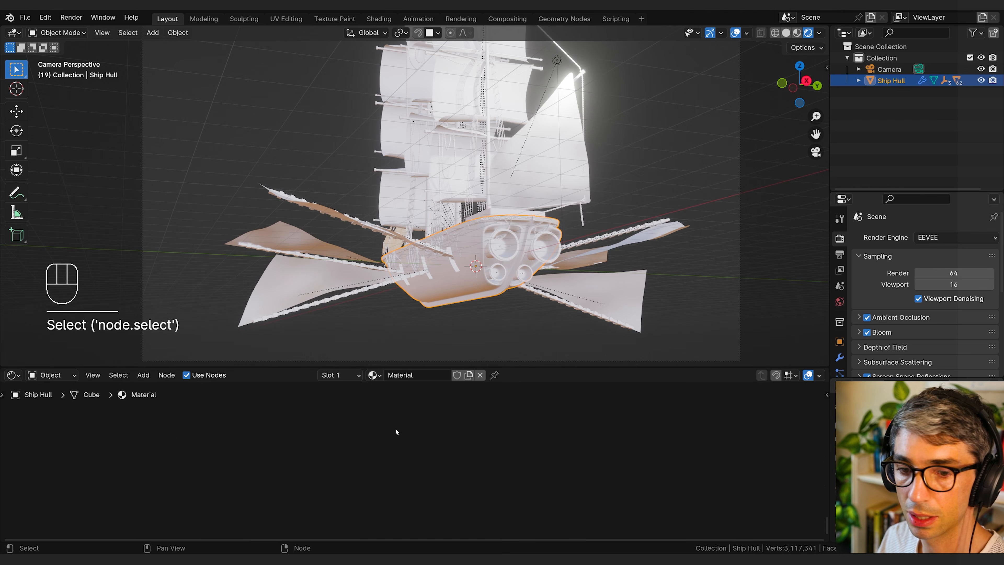
key(Home)
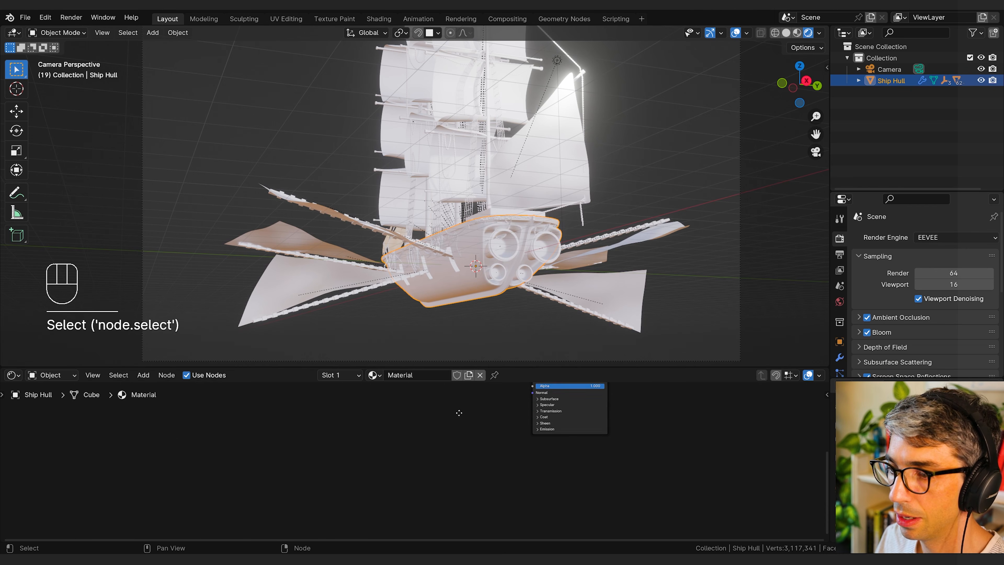
scroll(840, 333, down, 5)
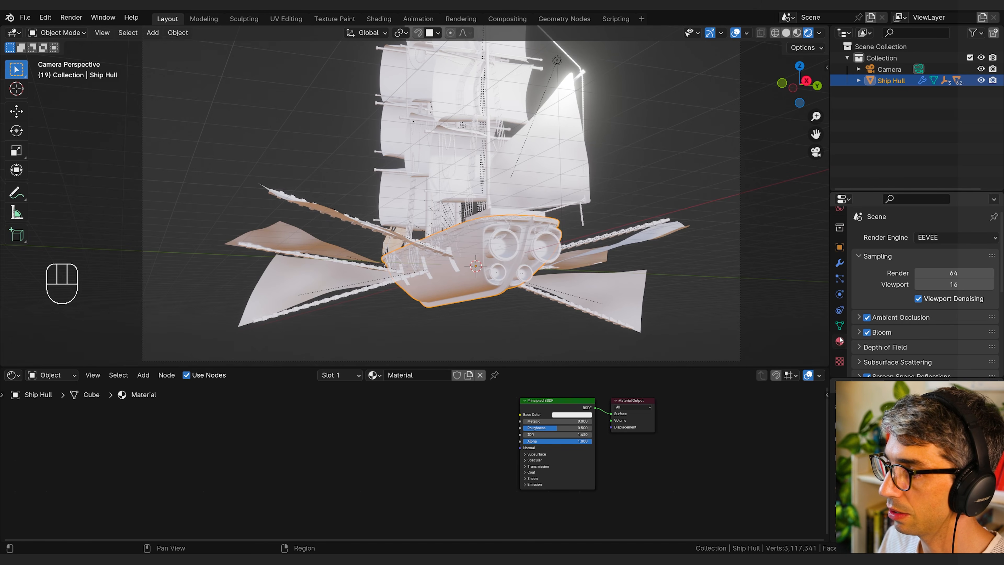
Step: Rename the ship hull's material to Hull and open the list of available materials
click(840, 342)
click(906, 286)
text(HJu)
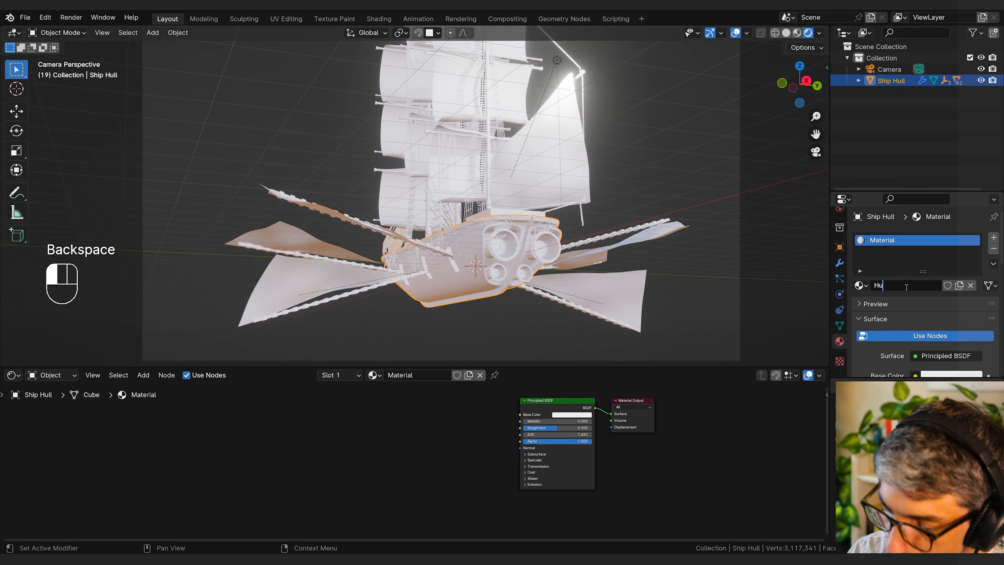
text(ll)
key(Return)
click(861, 285)
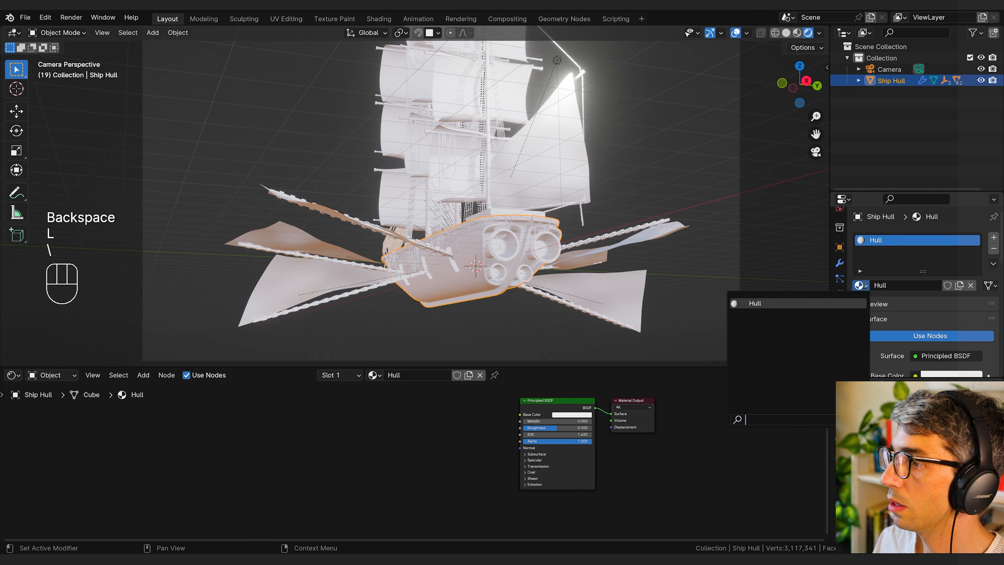
click(886, 151)
click(585, 295)
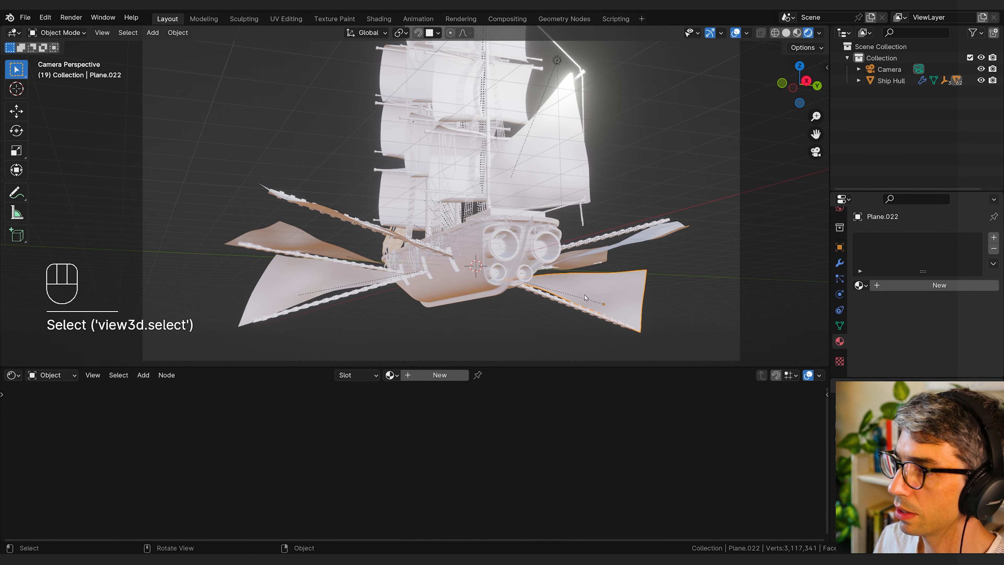
click(625, 242)
click(591, 240)
click(477, 272)
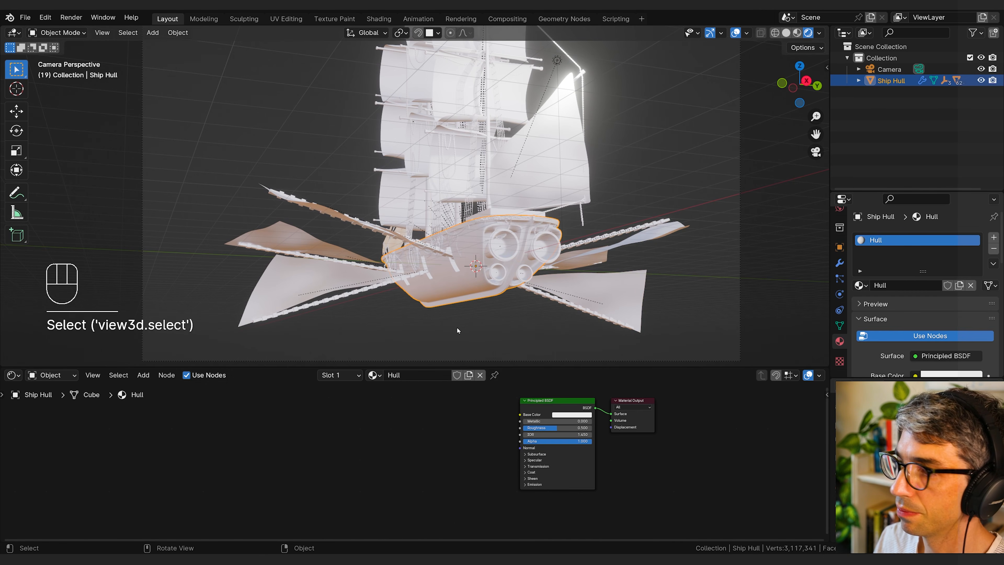
Step: Enlarge the Shader Editor and add an Image Texture node to the Hull material
drag(400, 411, 391, 421)
scroll(397, 415, up, 2)
middle_drag(390, 422, 377, 437)
key(shift+a)
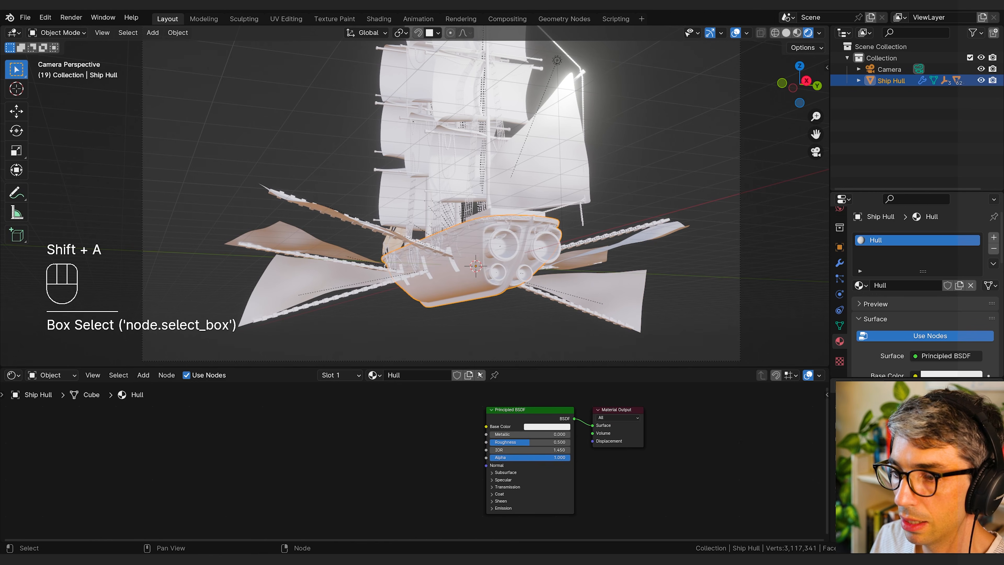
drag(486, 367, 490, 326)
drag(424, 382, 388, 396)
key(shift+a)
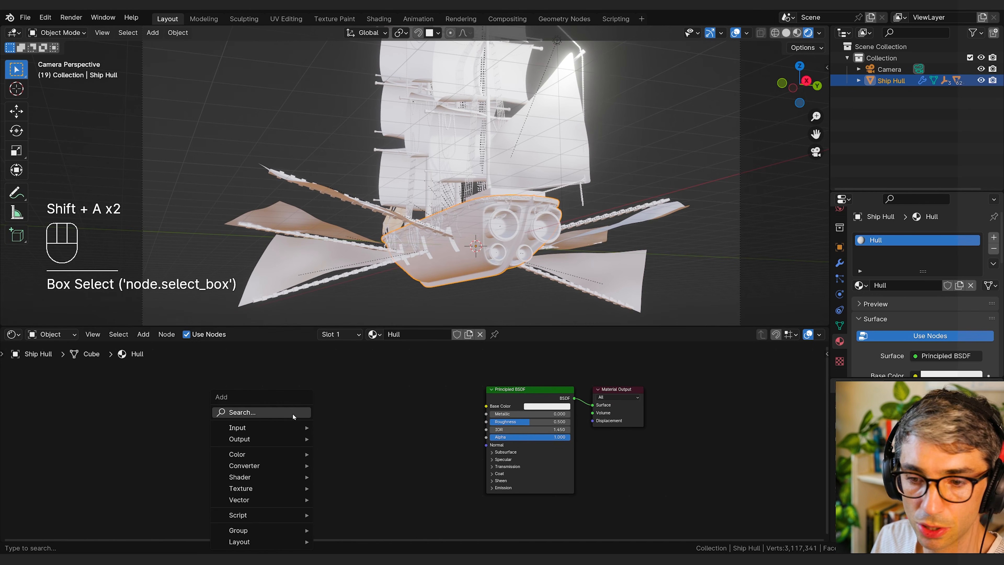
click(278, 412)
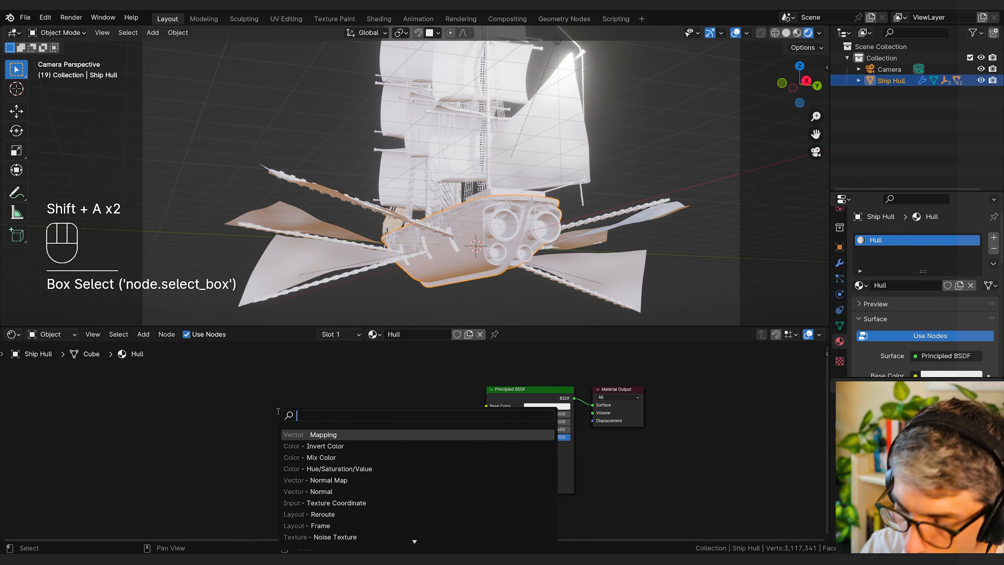
text(imag)
key(Return)
click(279, 413)
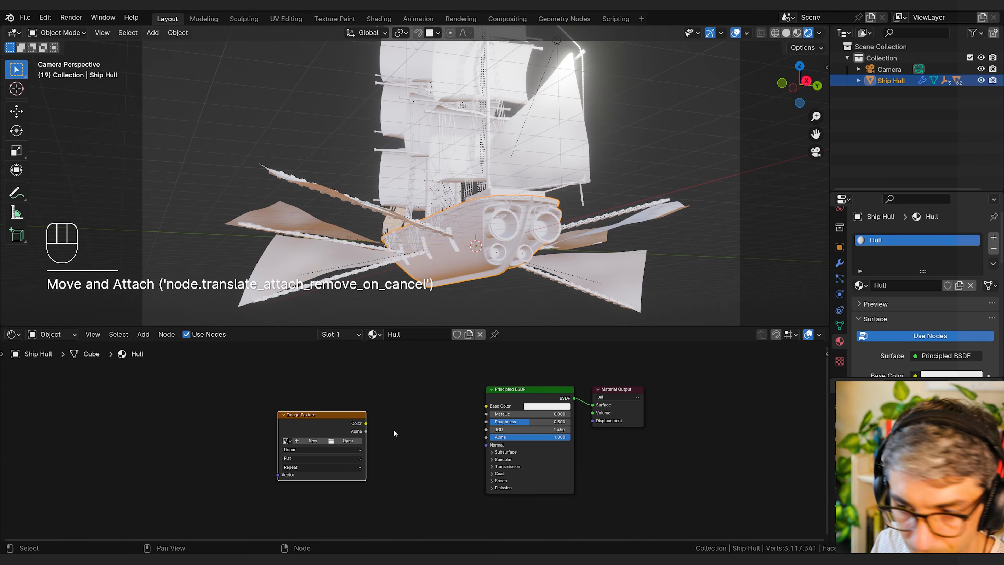
Step: Load pexels-dmitry-demidov-tiled.jpg from Downloads into the Image Texture node and connect its Color output to the shader's Base Color
click(348, 440)
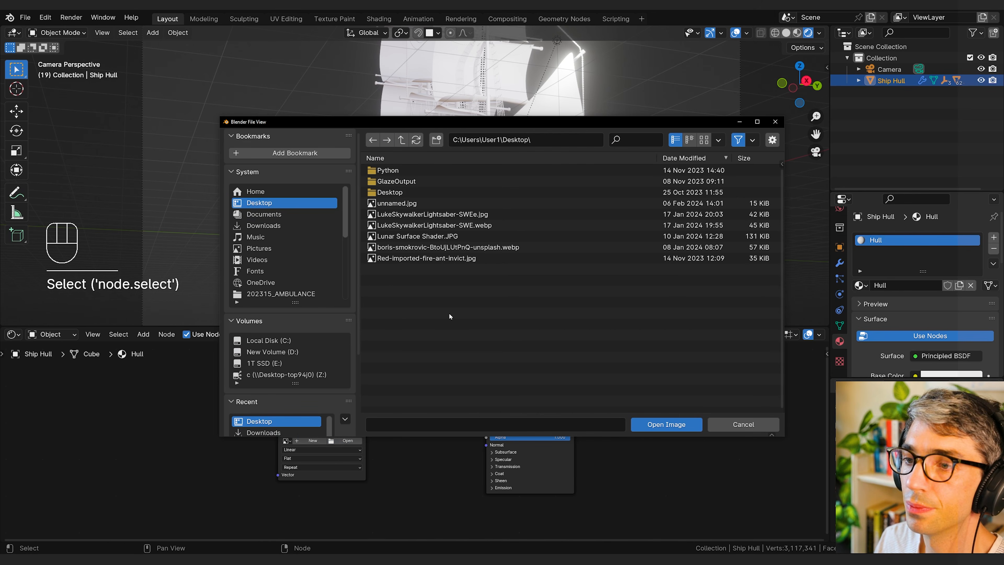
click(263, 225)
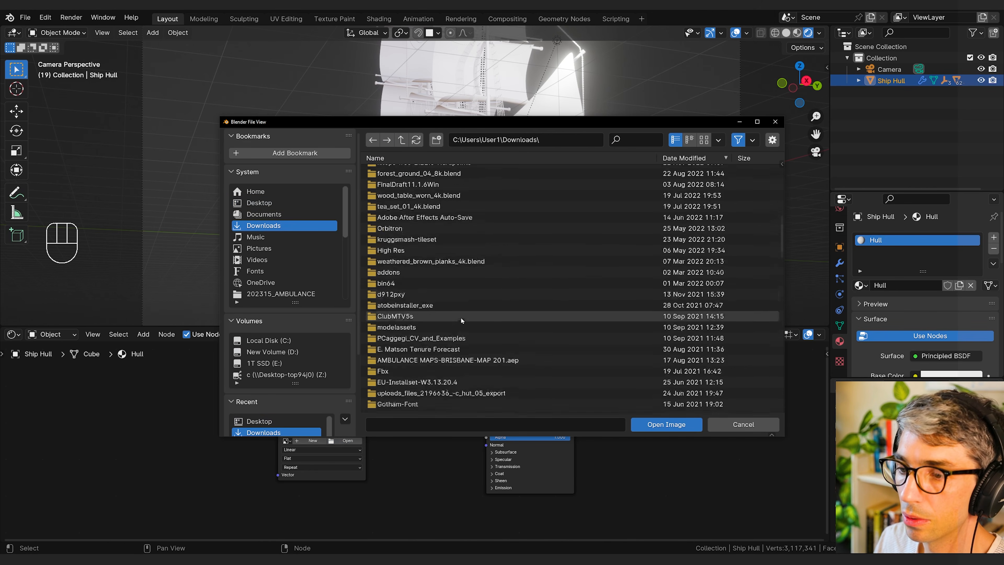
scroll(462, 320, down, 5)
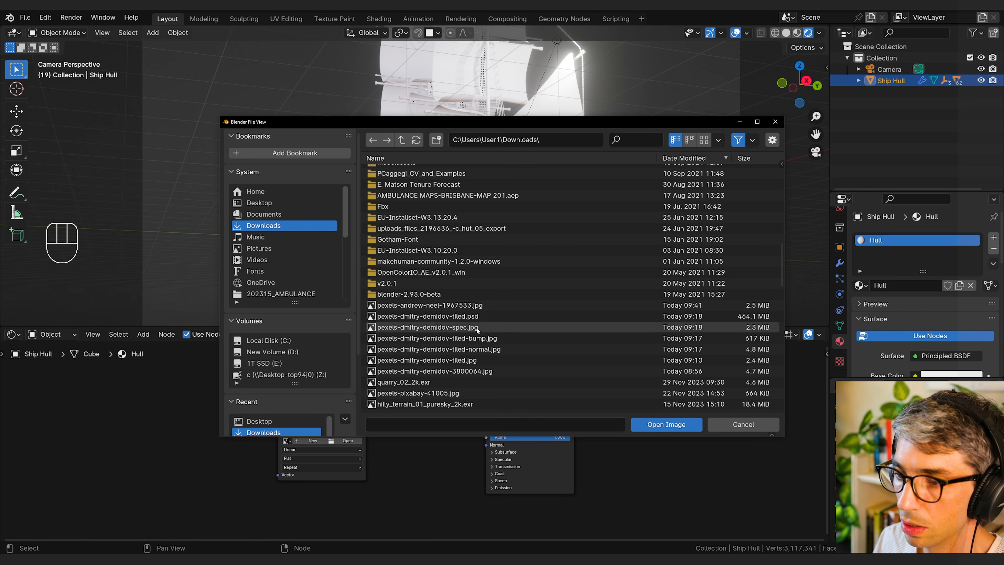
click(427, 360)
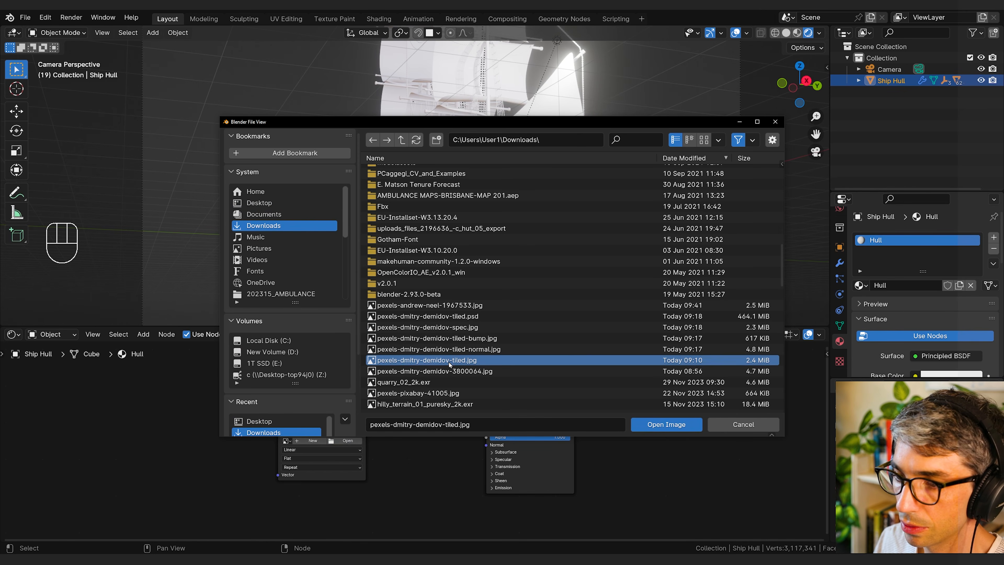
click(667, 424)
drag(367, 423, 487, 406)
drag(324, 414, 291, 396)
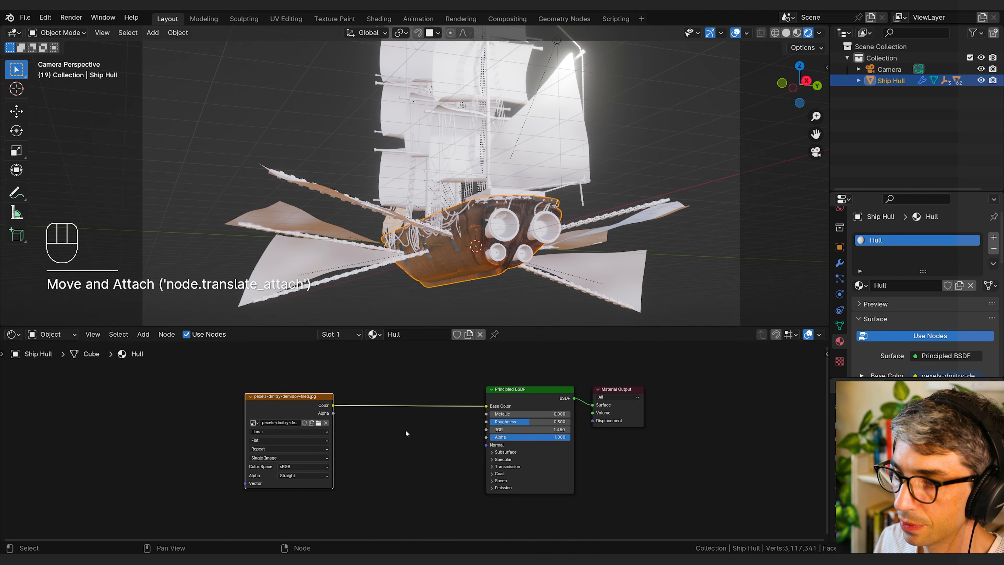
Step: Duplicate the wood texture node below the original and load pexels-dmitry-demidov-tiled-normal.jpg into the copy
middle_drag(197, 416, 360, 421)
drag(320, 420, 309, 417)
drag(464, 460, 437, 432)
key(shift+d)
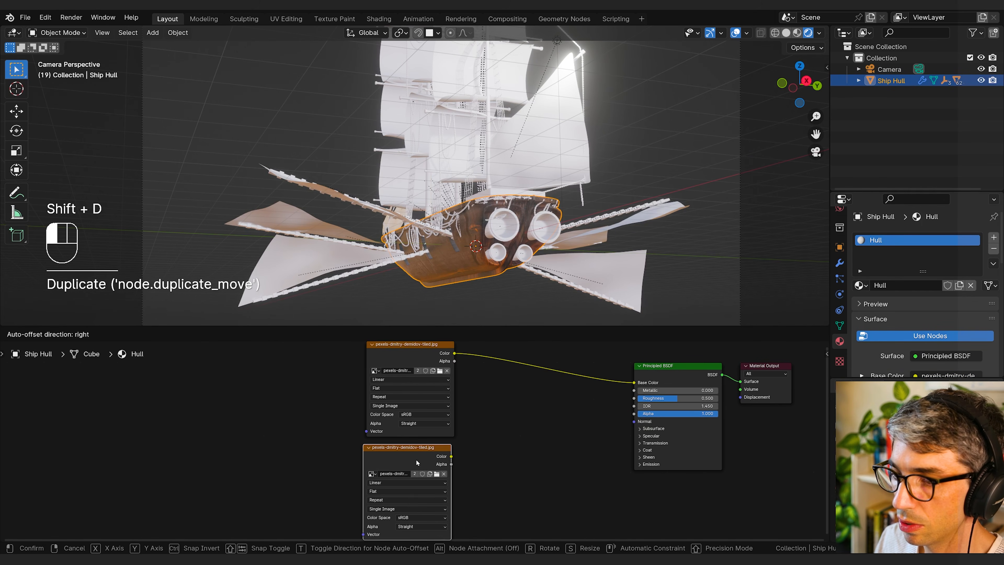
click(416, 460)
click(437, 475)
scroll(495, 364, down, 15)
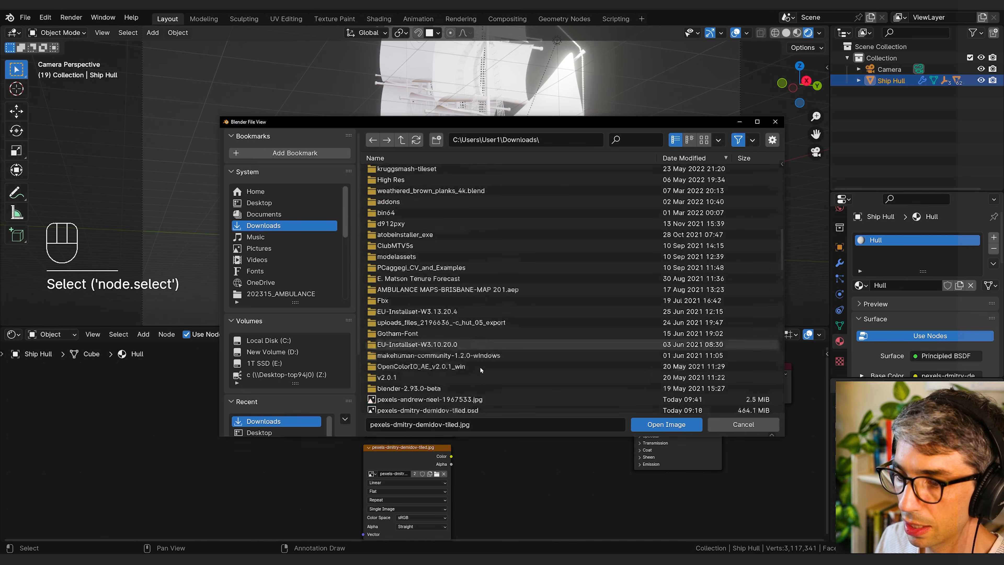
click(455, 255)
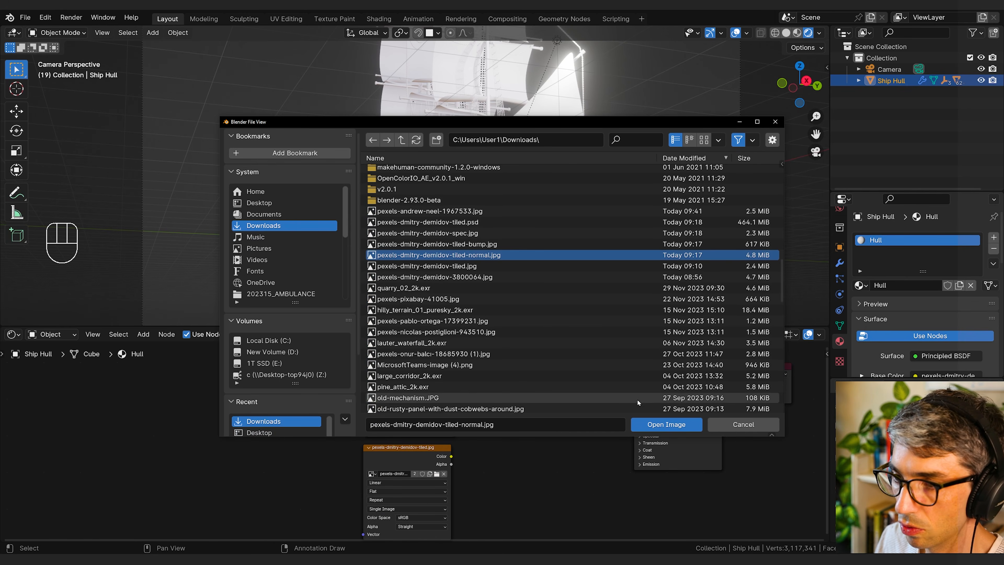
click(660, 424)
drag(609, 440, 580, 446)
scroll(574, 446, down, 1)
middle_drag(573, 446, 514, 443)
Step: Check the lists of loaded images in both texture nodes, keeping pexels-dmitry-demidov-tiled.jpg in the upper one
click(486, 435)
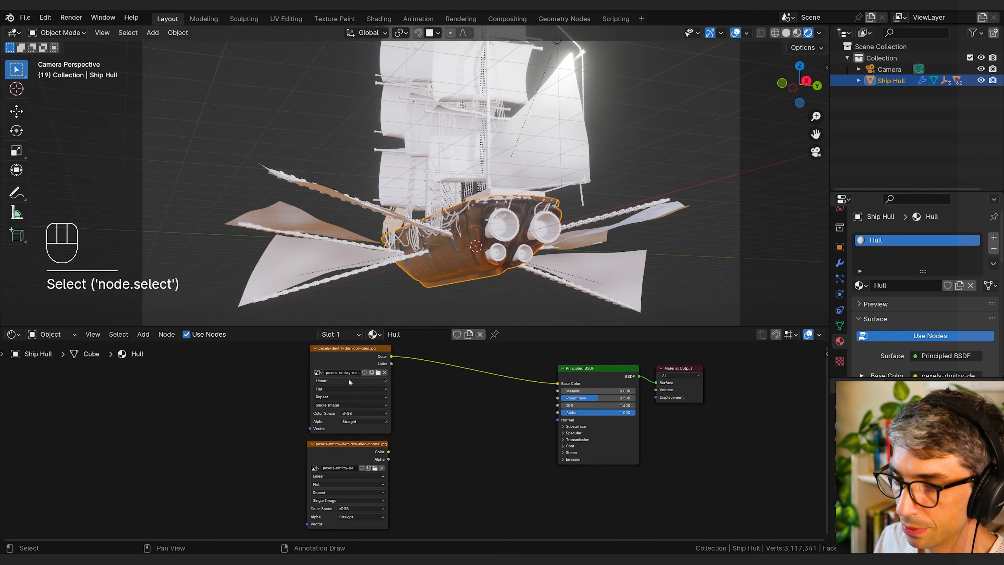
click(317, 373)
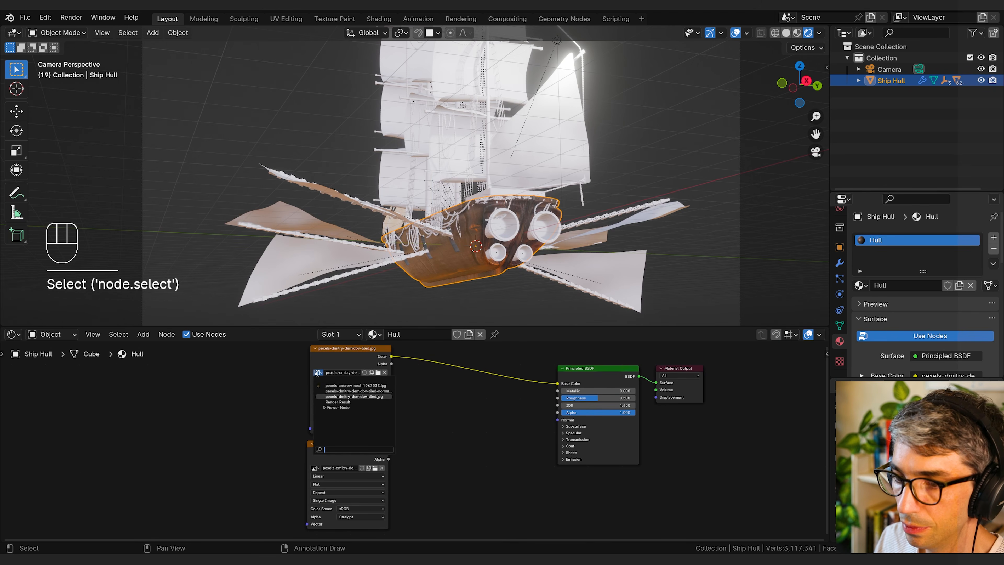
click(360, 397)
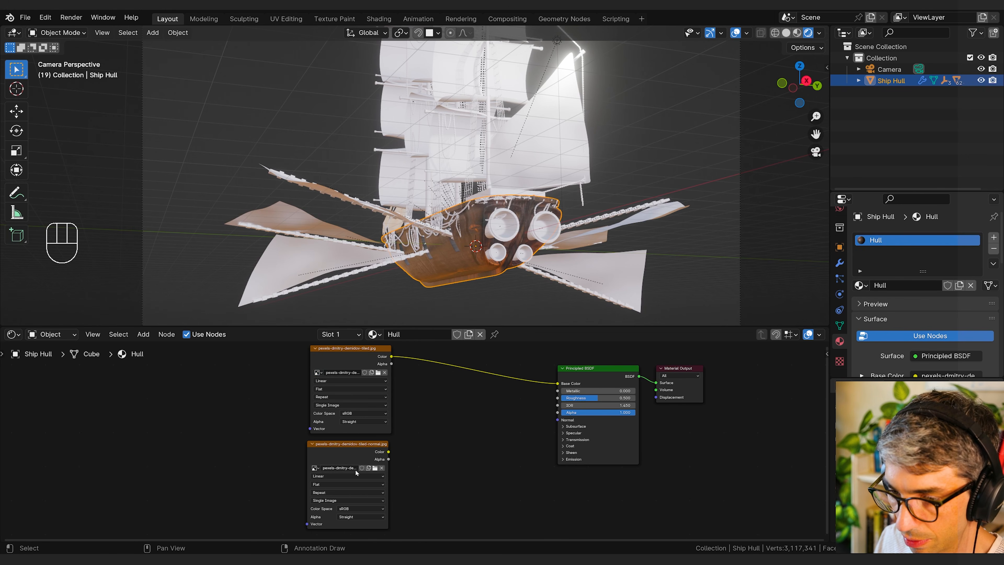
click(319, 468)
click(319, 468)
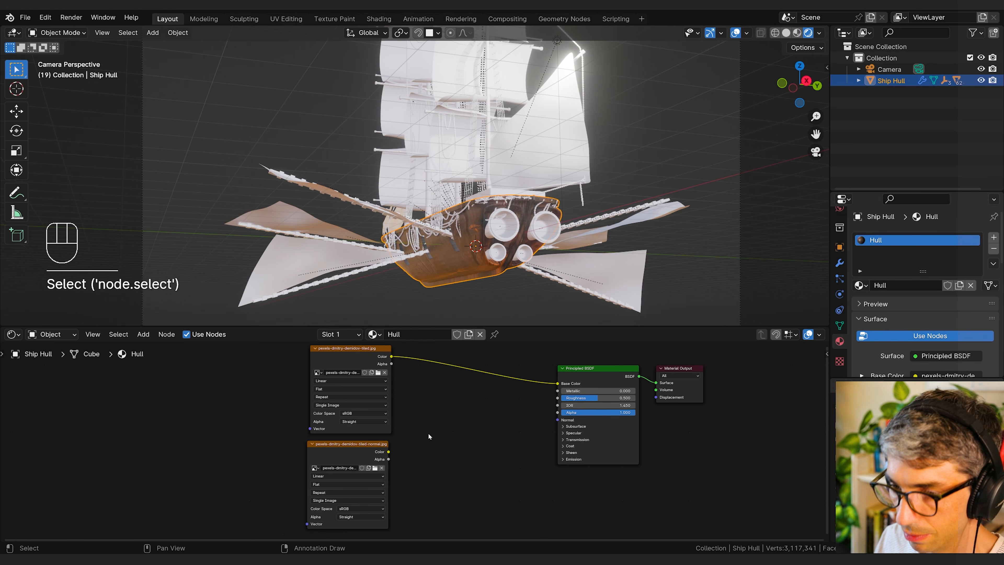
Step: Add a Normal Map node and connect the normal texture's Color output to its Color input
middle_drag(428, 433, 410, 432)
key(shift+a)
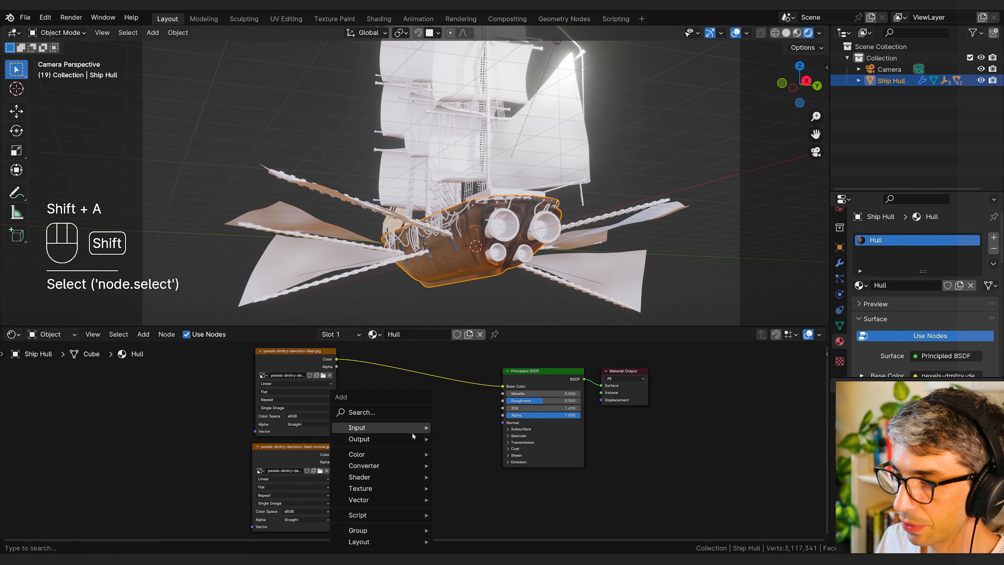
click(388, 412)
text(norm)
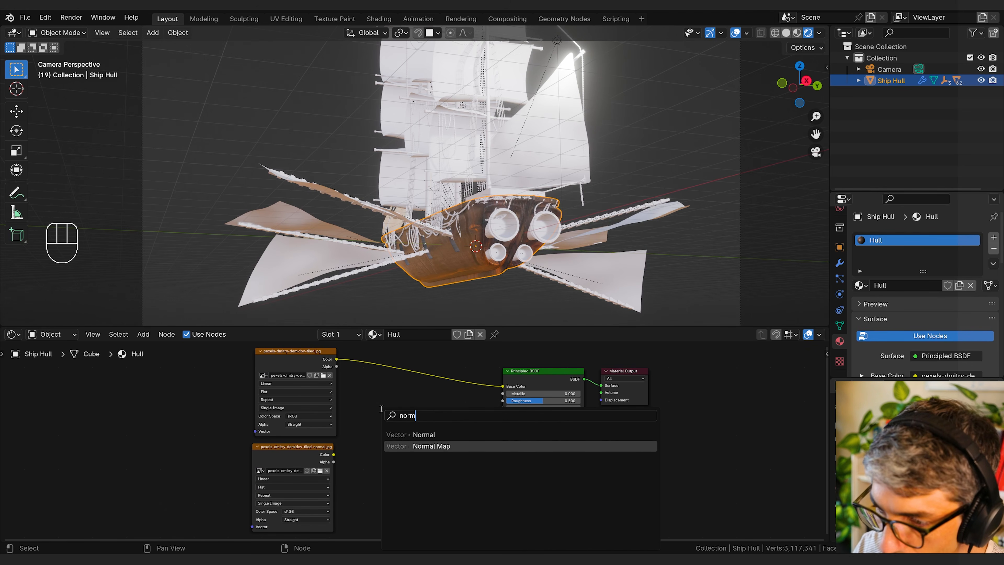
key(Return)
drag(334, 455, 381, 451)
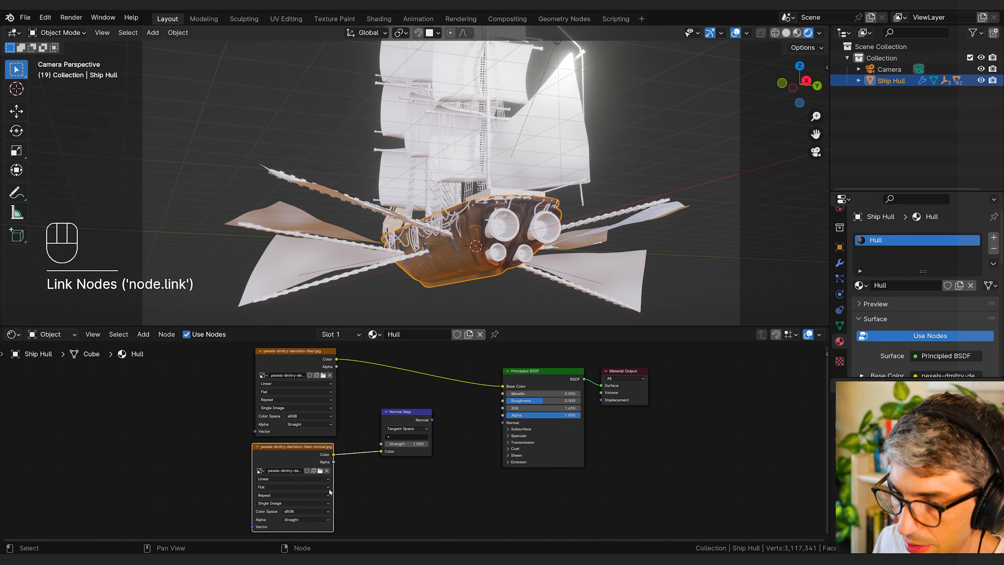
Step: Set the normal texture's color space to Non-Color and connect the Normal Map output to the Principled BSDF's Normal input
click(302, 512)
click(363, 481)
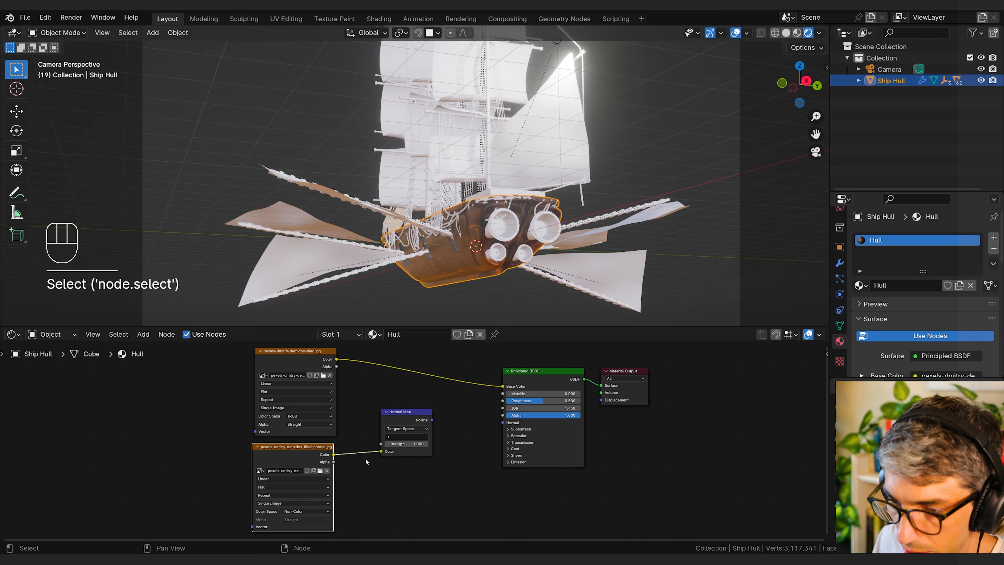
drag(431, 420, 510, 427)
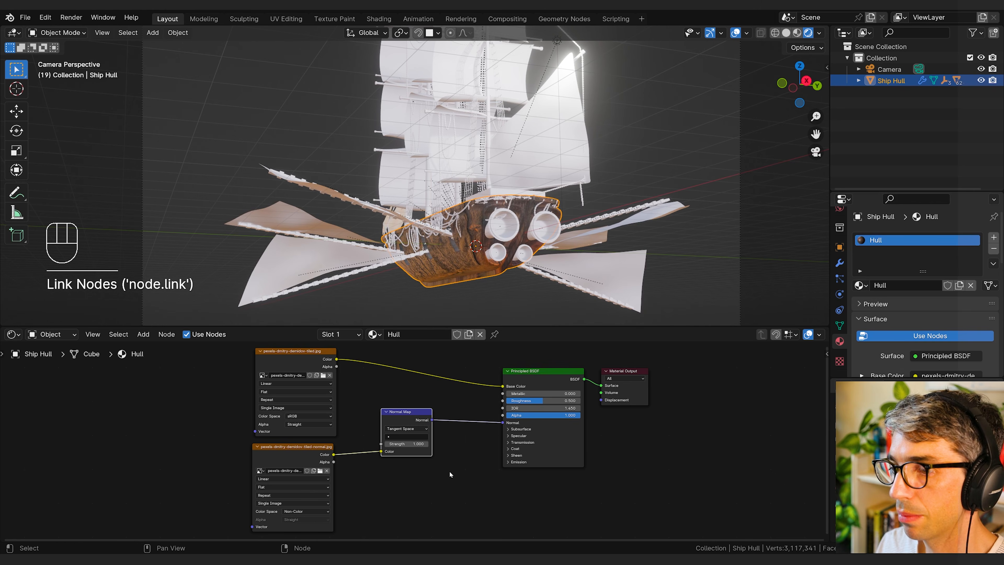
Step: Unwrap the entire Ship Hull mesh with Cube Projection and return to Object Mode
click(945, 323)
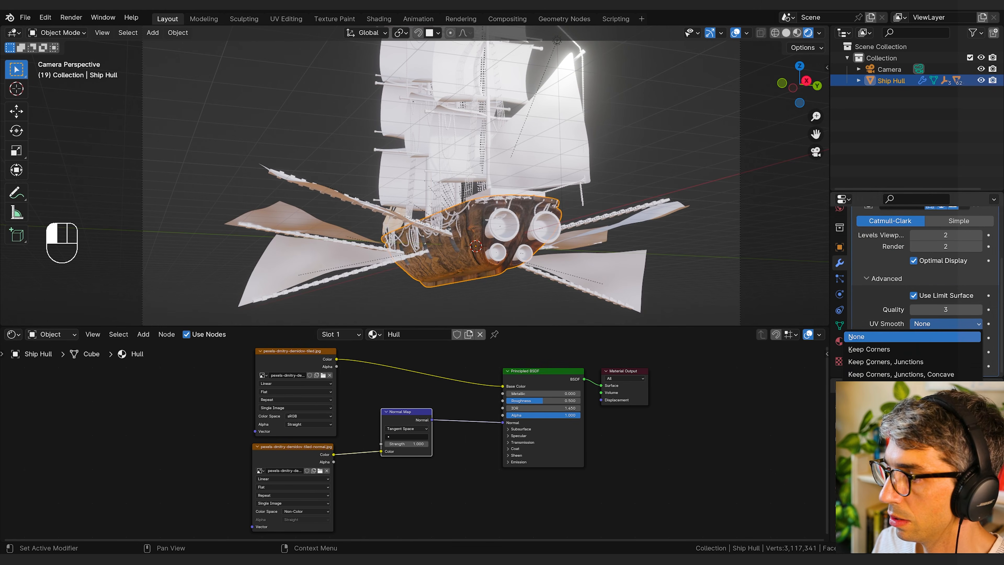
click(918, 387)
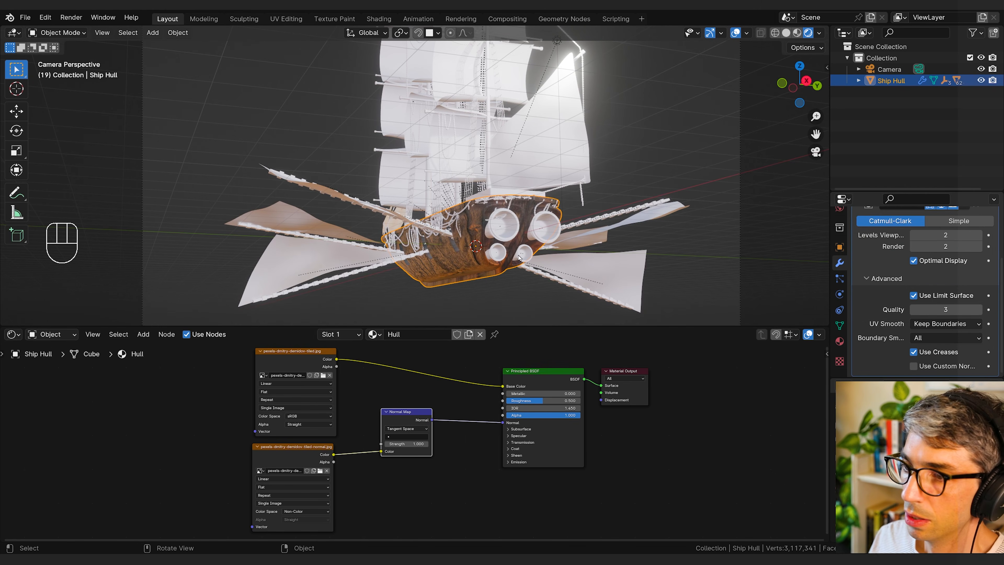
key(Tab)
key(a)
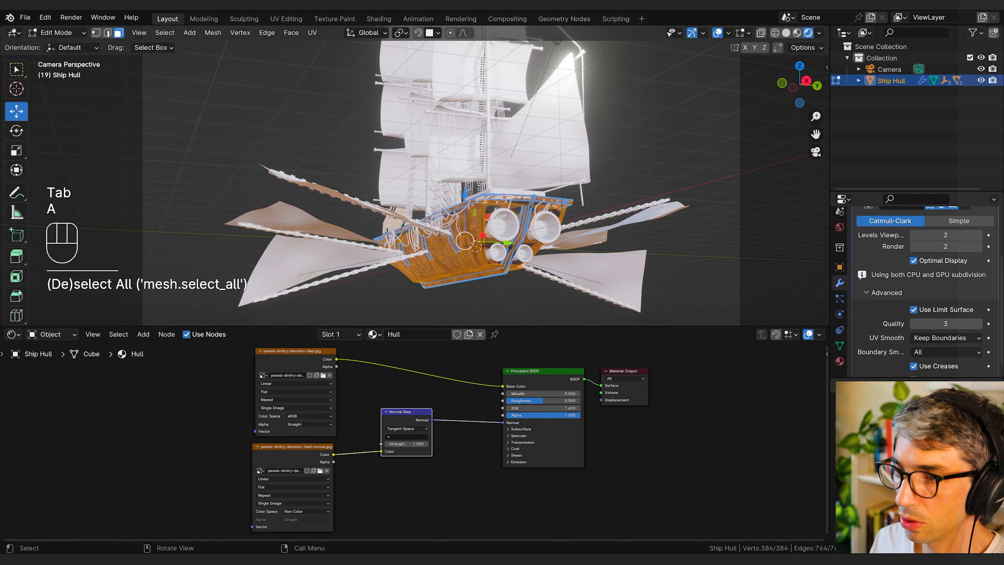
key(u)
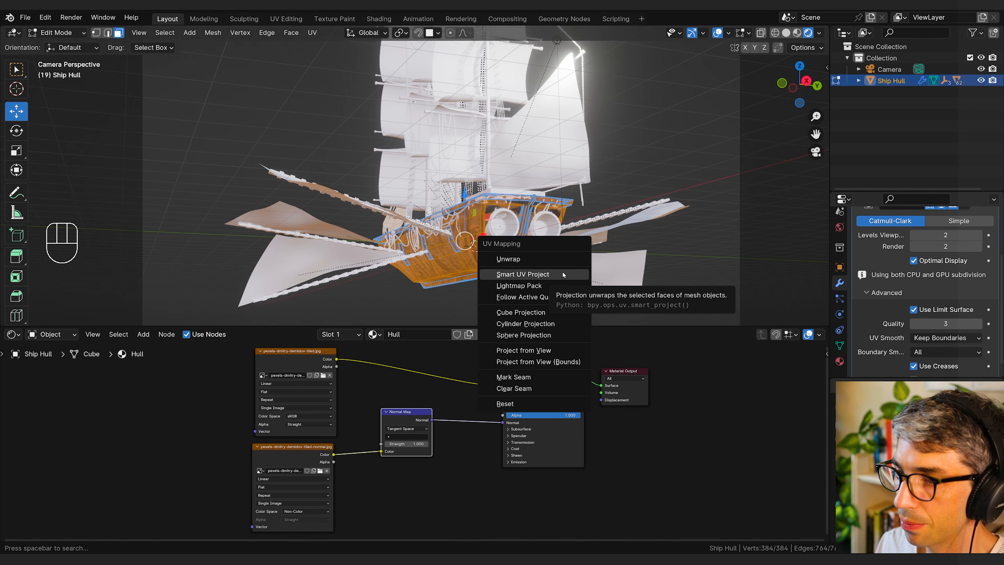
click(538, 313)
key(Tab)
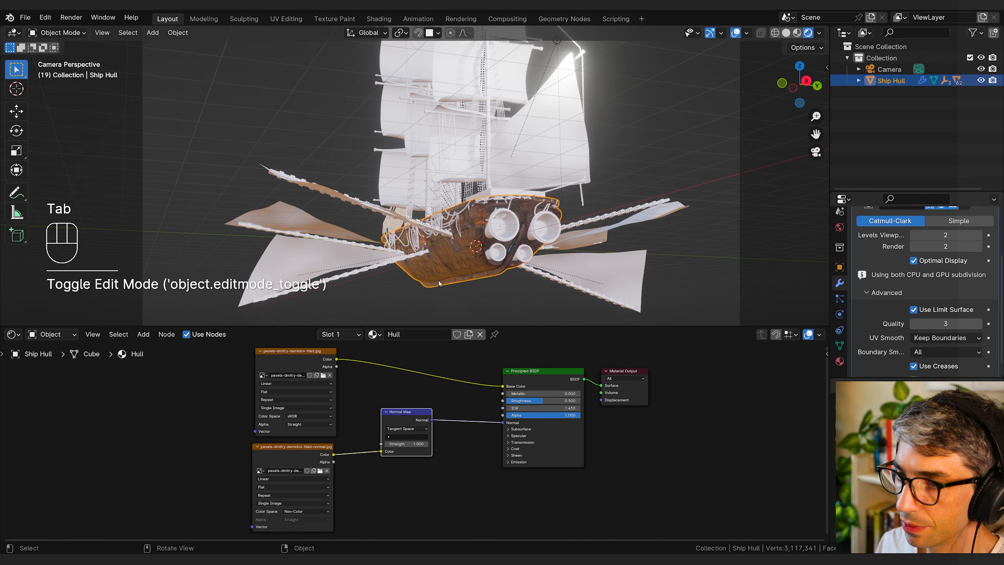
Step: Split the 3D viewport vertically and turn the new area into a UV Editor
key(q)
click(459, 263)
middle_drag(454, 267, 510, 266)
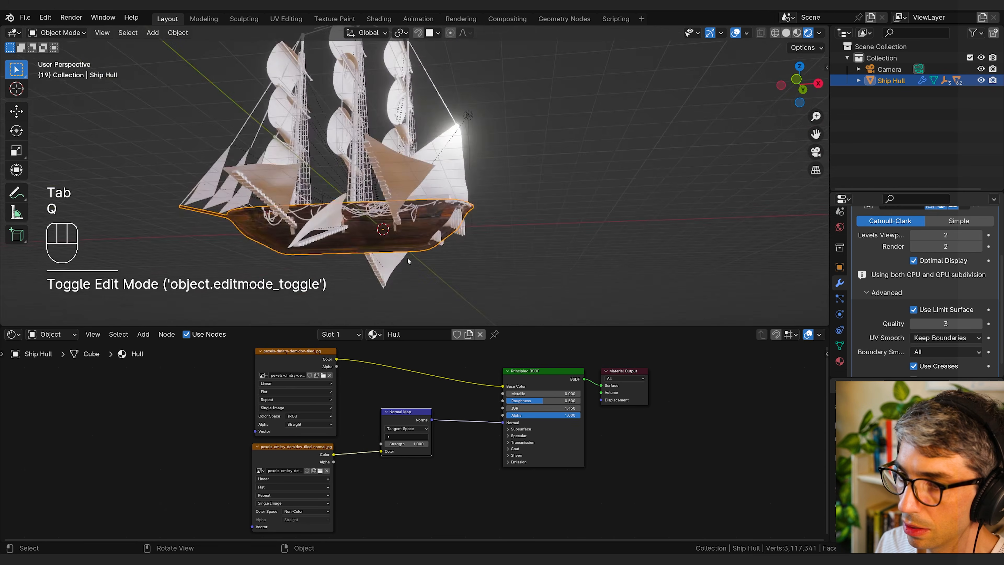
scroll(408, 259, up, 6)
shift+middle_drag(395, 242, 581, 260)
scroll(559, 192, down, 6)
mouse_move(3, 28)
mouse_down()
mouse_move(101, 52)
mouse_move(390, 85)
mouse_up()
click(14, 33)
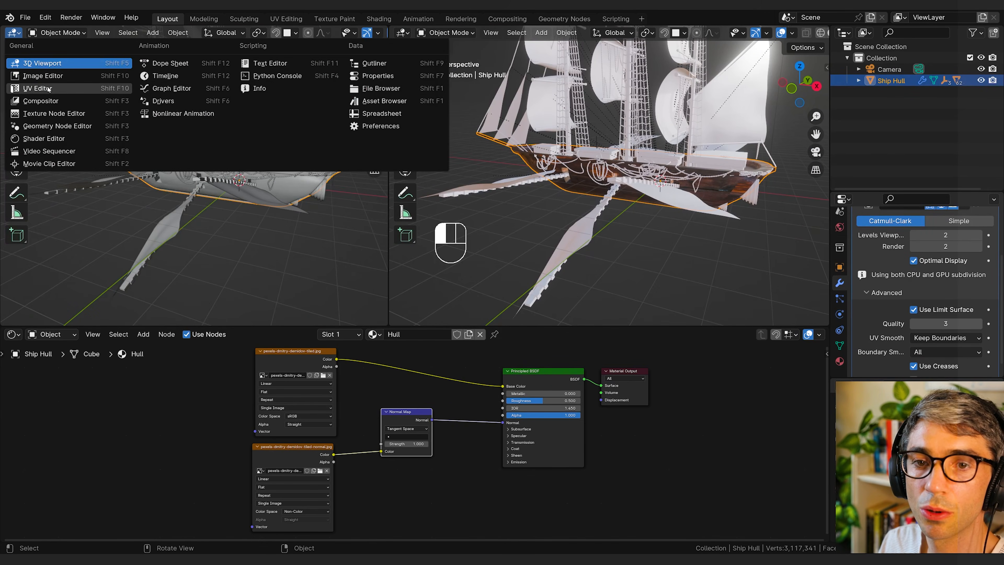
click(32, 87)
Step: Select the whole hull in Edit Mode and scale its complete UV layout up until it extends beyond the texture image's width
key(Tab)
key(a)
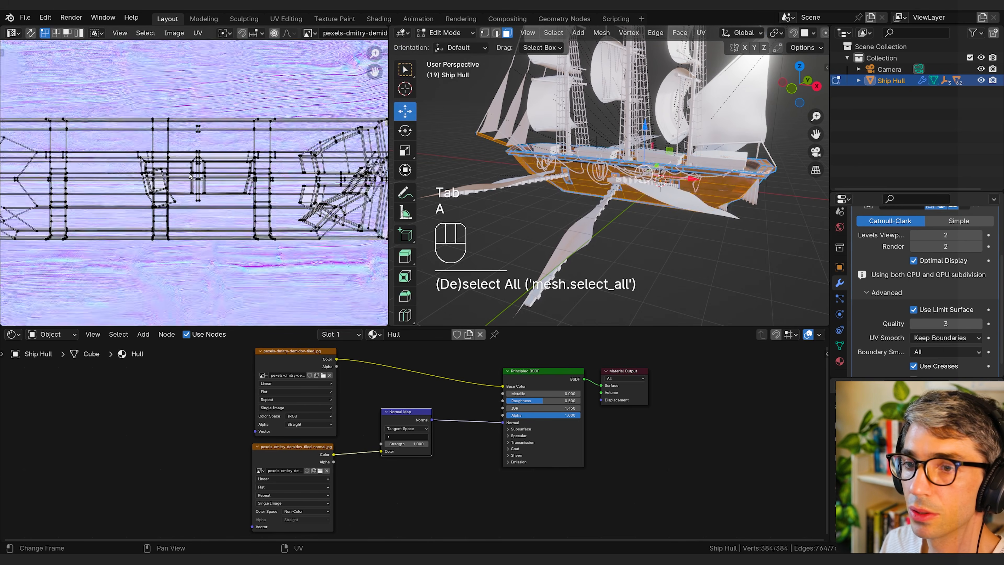
scroll(210, 263, down, 3)
scroll(172, 189, up, 4)
scroll(194, 198, up, 1)
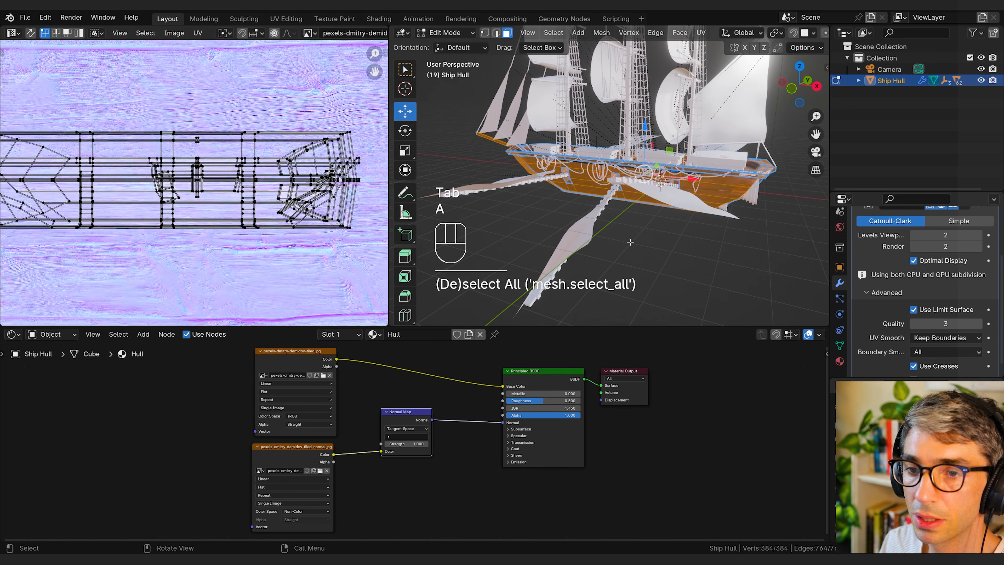
middle_drag(742, 229, 657, 223)
scroll(177, 186, down, 4)
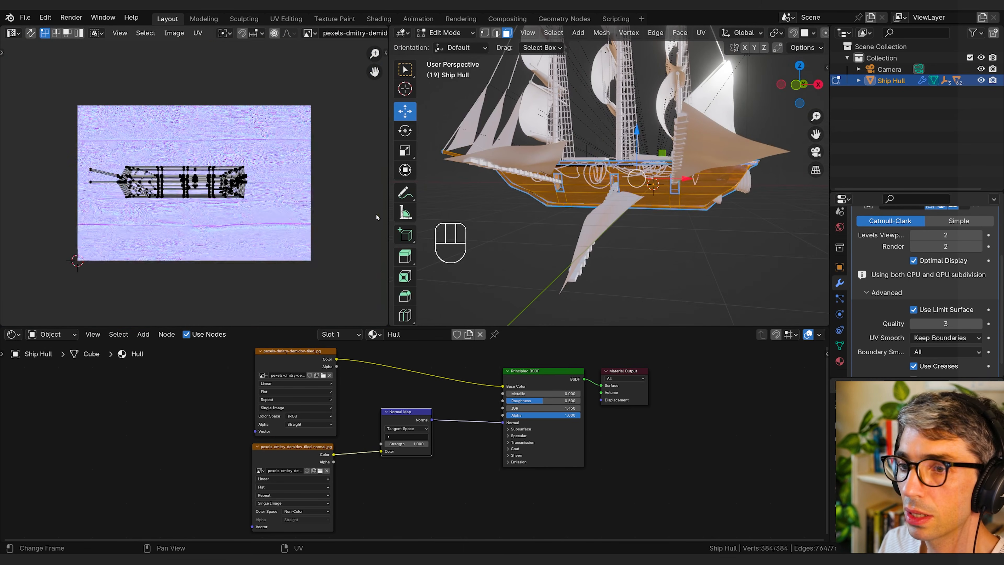
key(a)
key(s)
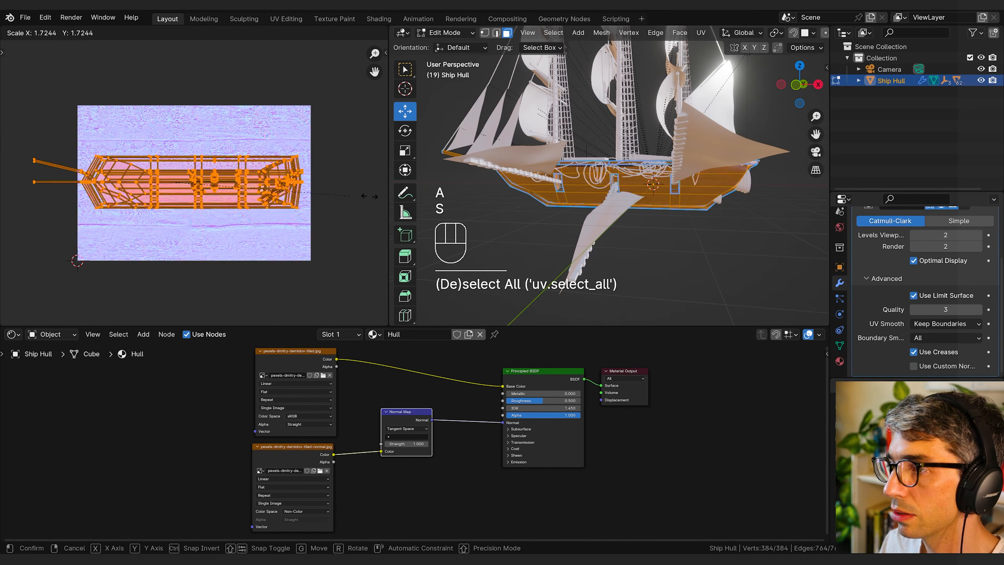
click(135, 202)
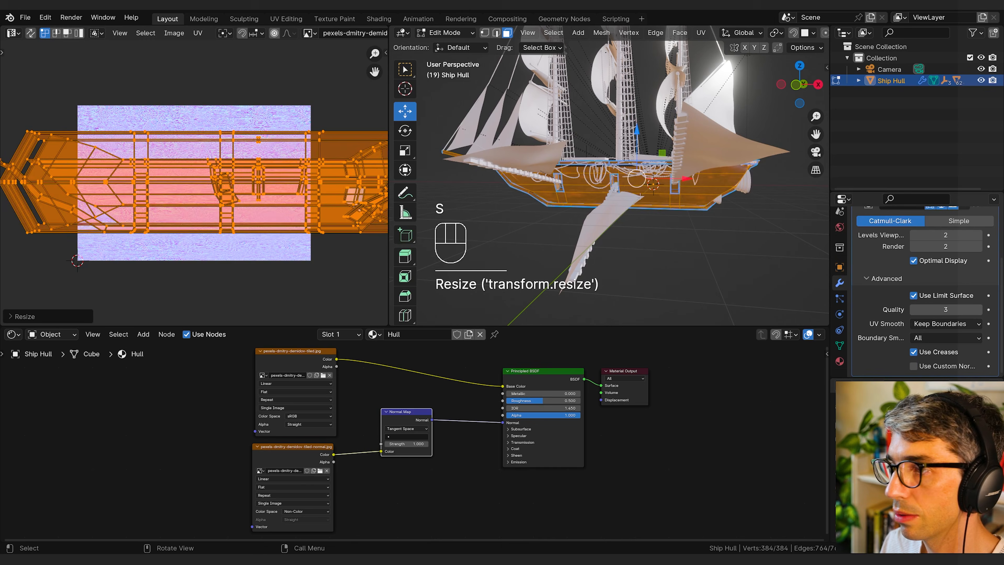
Step: Hide the 3D viewport's overlays to inspect the wood texture on the hull's stern
middle_drag(793, 37, 675, 35)
click(790, 34)
scroll(672, 158, up, 4)
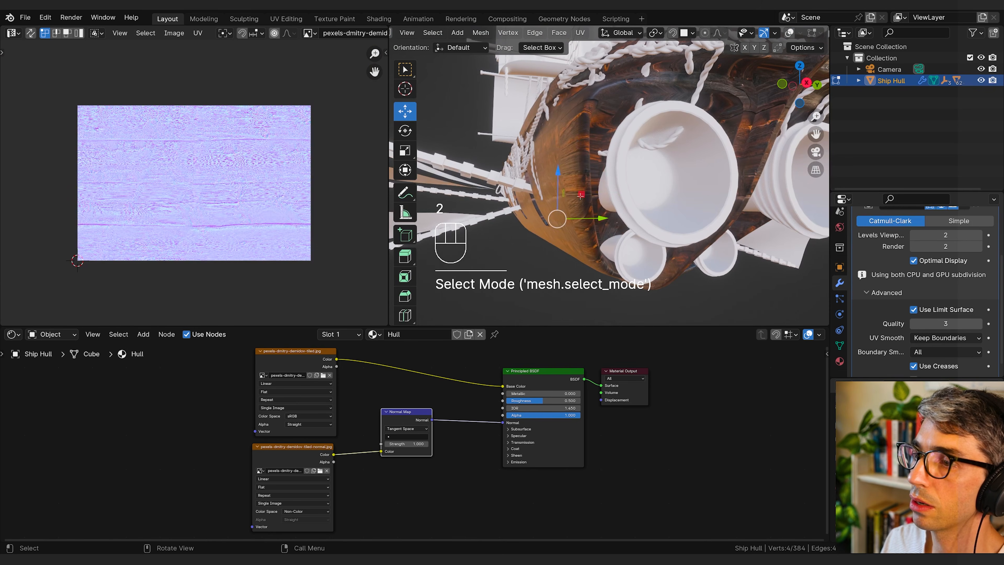
Step: Examine the wood texture around the hull's stern and thrusters from several angles, switching between Object Mode and Edit Mode
click(577, 190)
alt+click(576, 191)
scroll(576, 191, down, 8)
key(Tab)
middle_drag(553, 216, 605, 203)
scroll(651, 210, up, 2)
scroll(605, 203, up, 3)
shift+middle_drag(605, 203, 660, 184)
scroll(669, 122, down, 4)
key(Tab)
key(Tab)
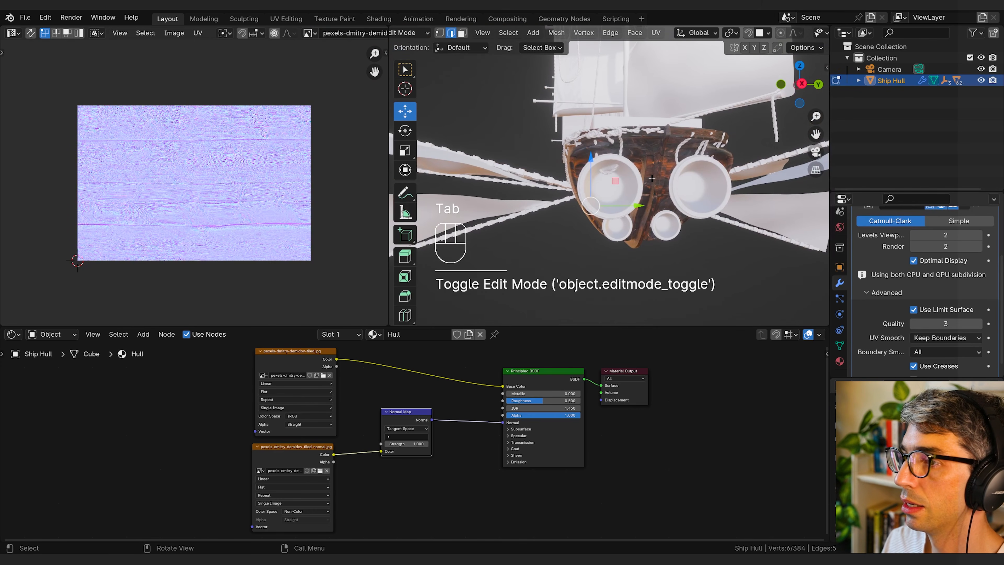
key(Tab)
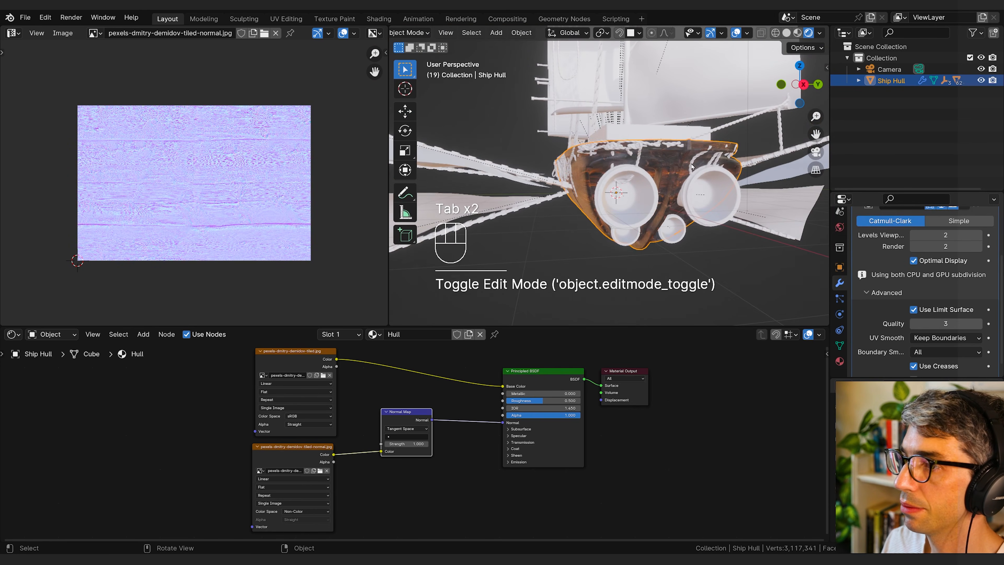
middle_drag(648, 174, 623, 157)
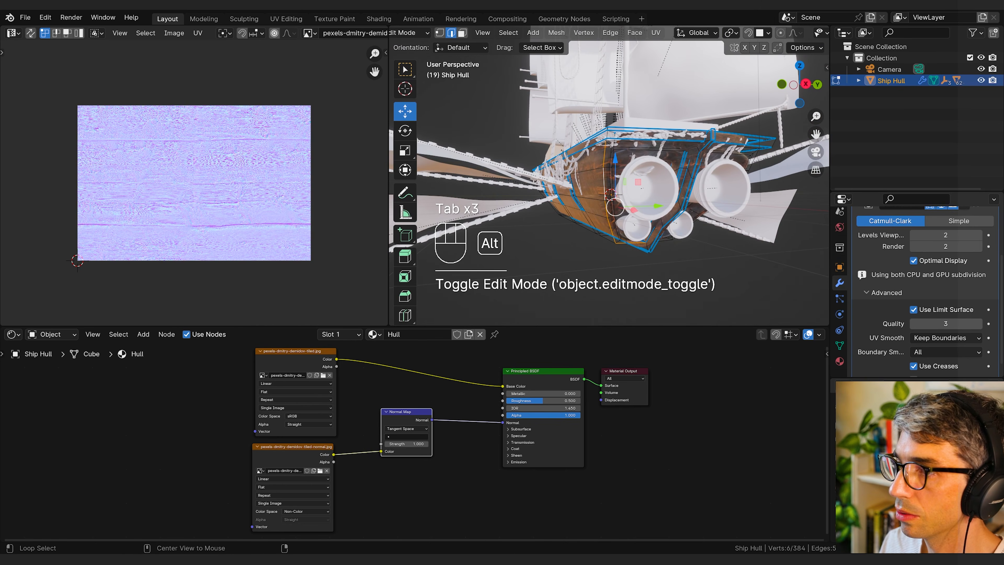
Step: Select the face loop framing the hull's stern around the thrusters and grow the selection by one ring
click(623, 156)
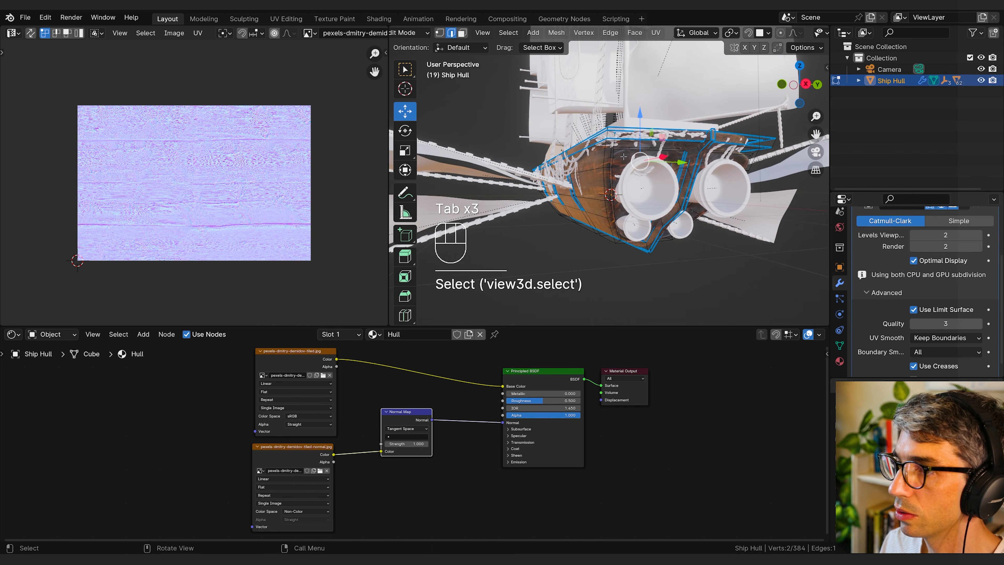
alt+click(613, 168)
key(3)
alt+click(613, 168)
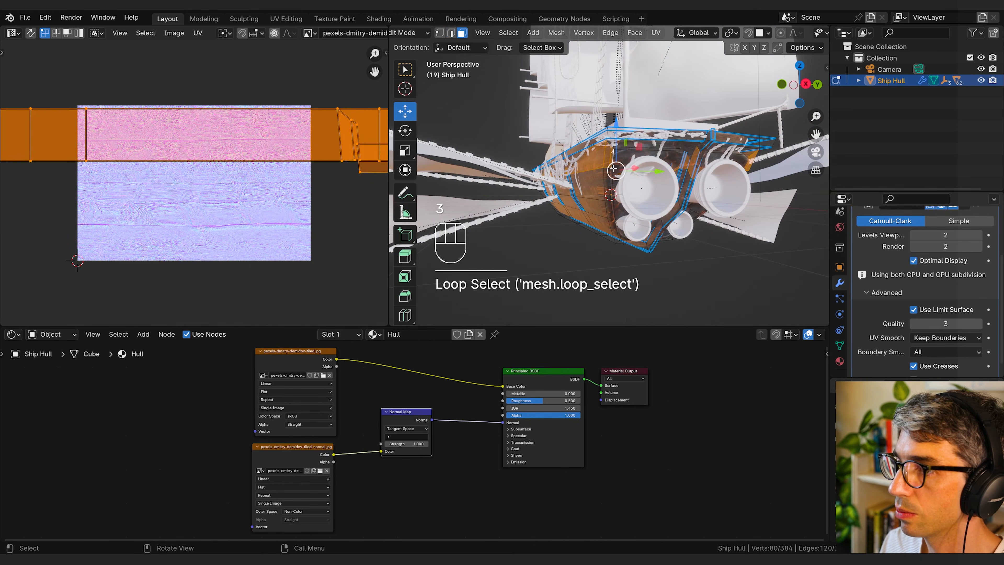
alt+click(611, 167)
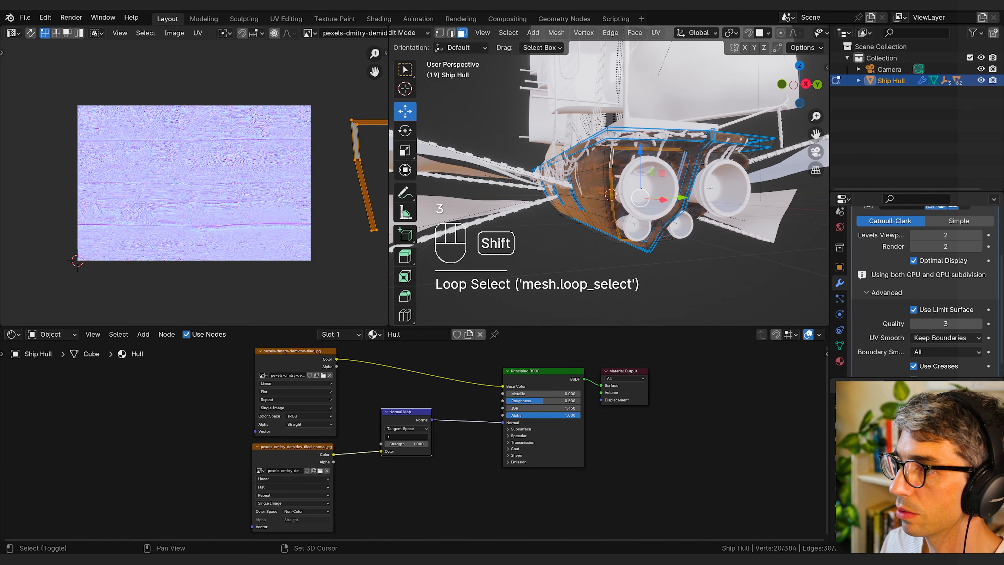
shift+middle_drag(711, 167, 679, 154)
key(ctrl+KP_Add)
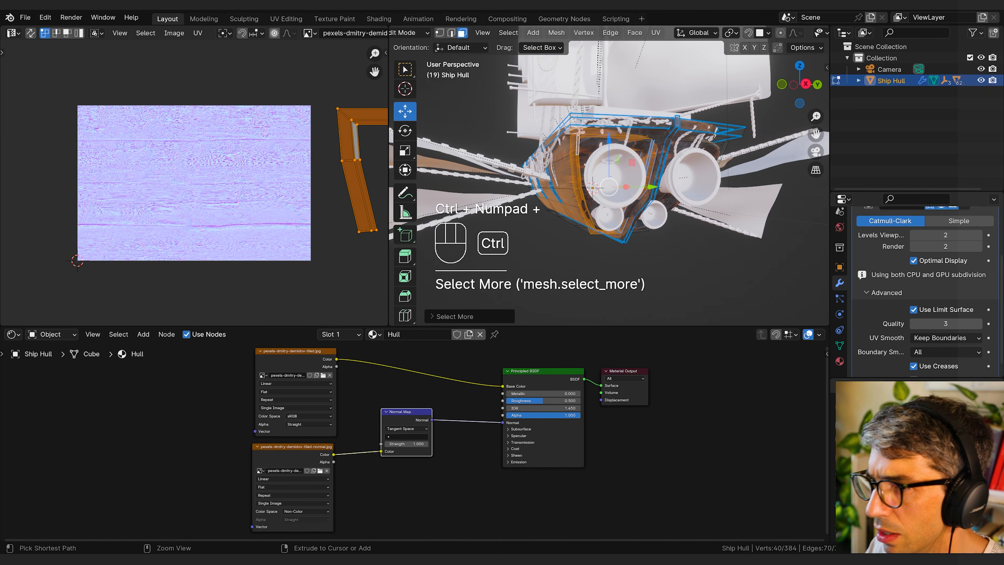
key(ctrl+KP_Add)
key(ctrl+KP_Subtract)
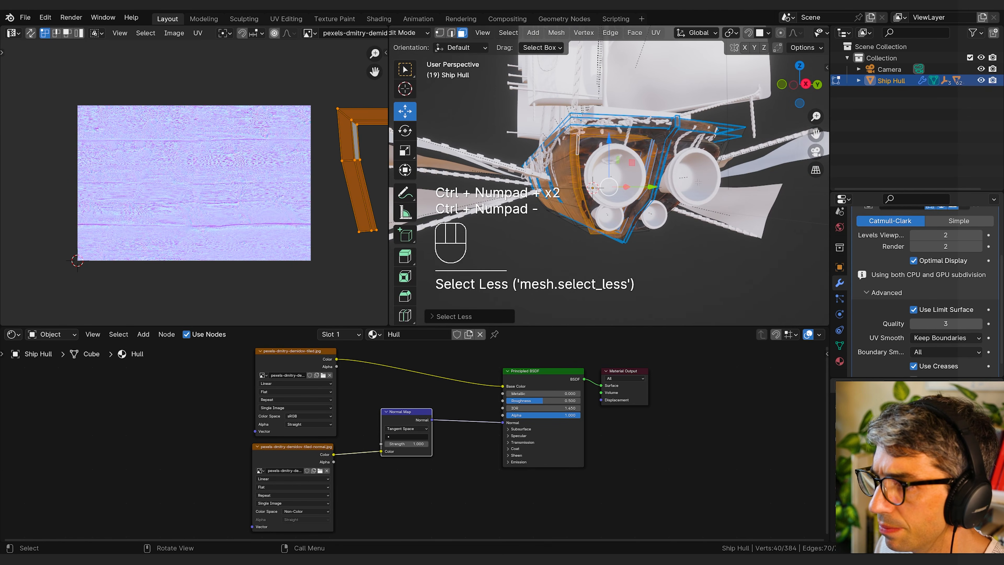
middle_drag(680, 155, 639, 216)
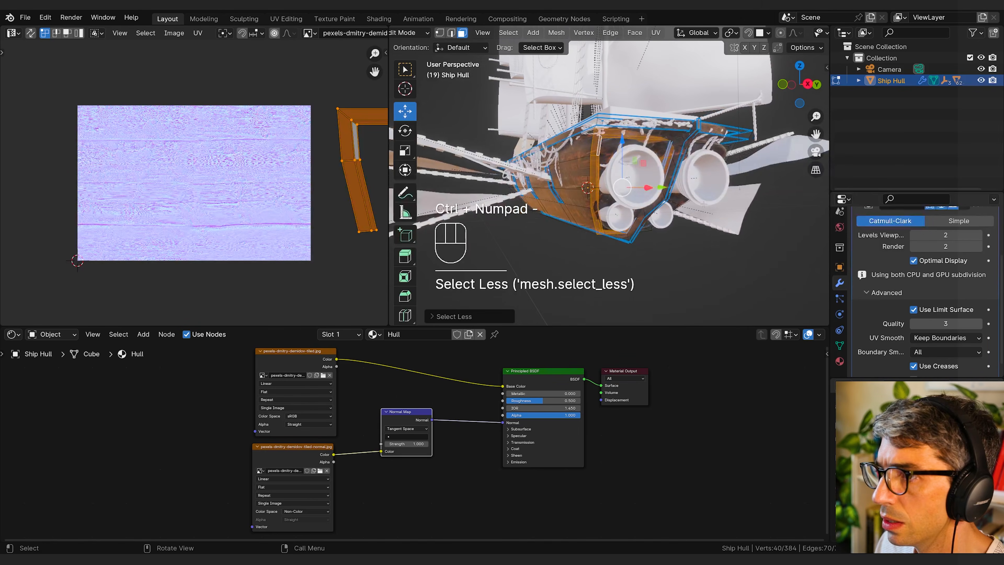
Step: Add a second material slot with a new material on the Ship Hull and assign it to the selected stern faces
click(841, 361)
scroll(902, 209, up, 4)
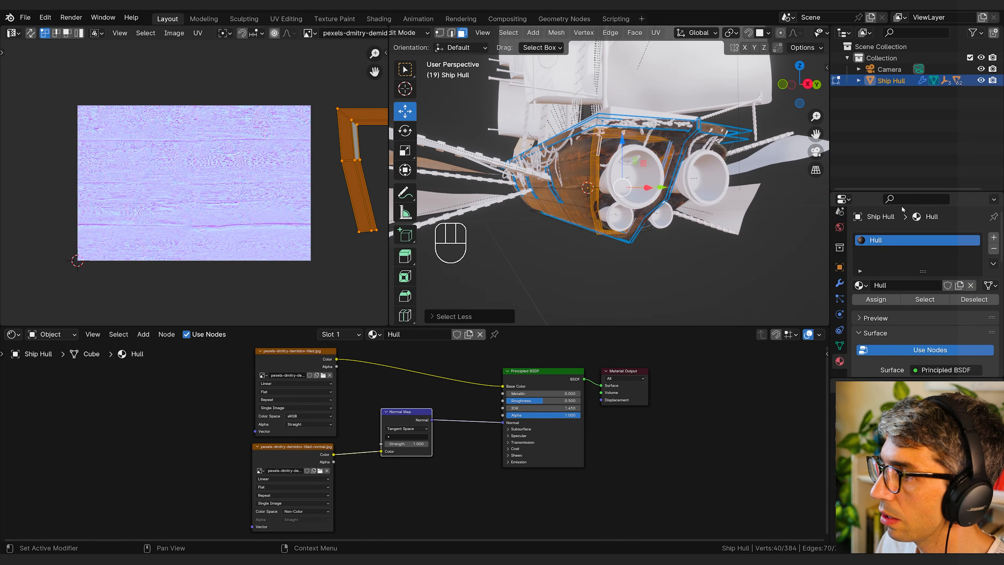
click(994, 237)
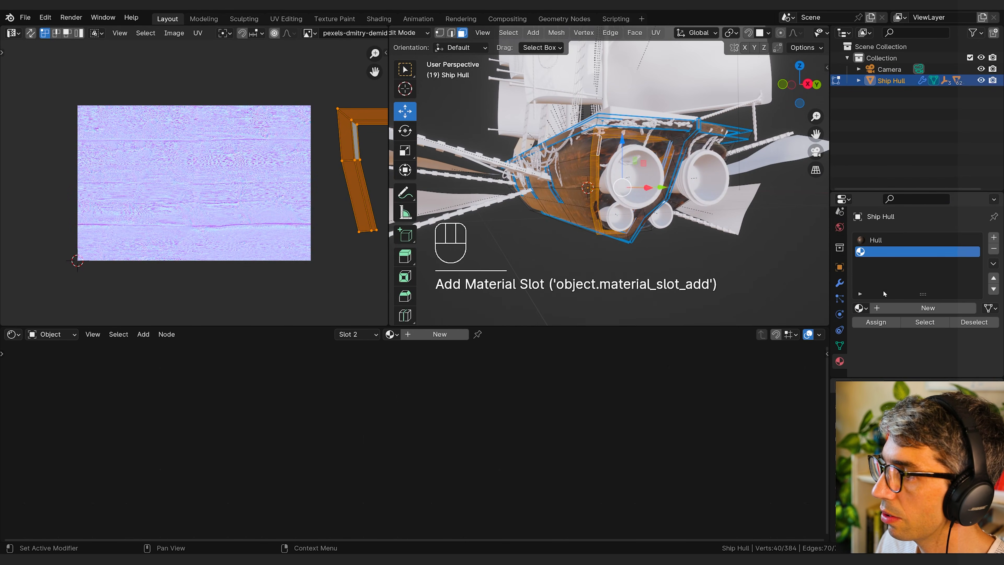
click(908, 311)
click(876, 322)
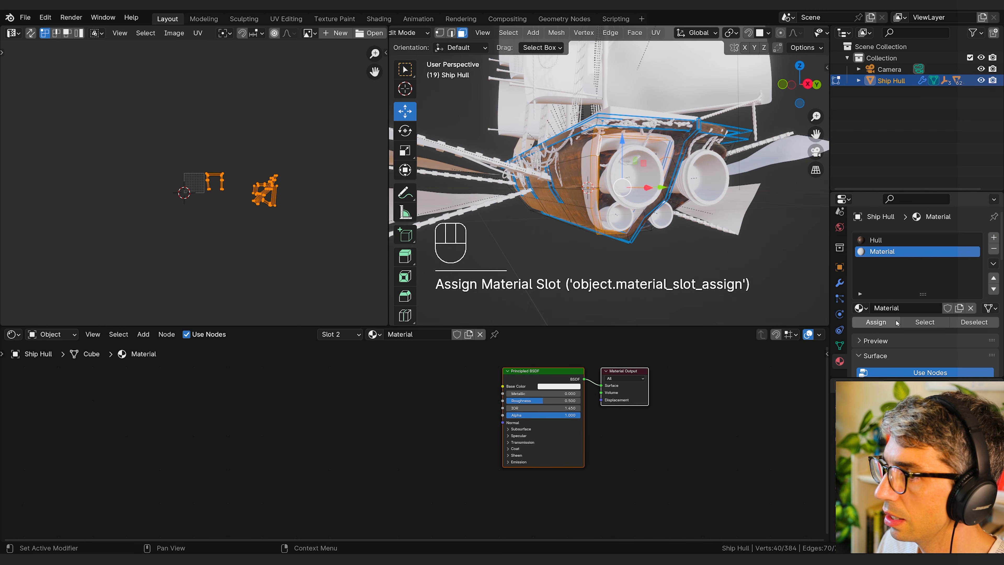
Step: Set the new stern material's Metallic to 1.000, Roughness to 0.171 and Base Color to black
scroll(910, 338, down, 5)
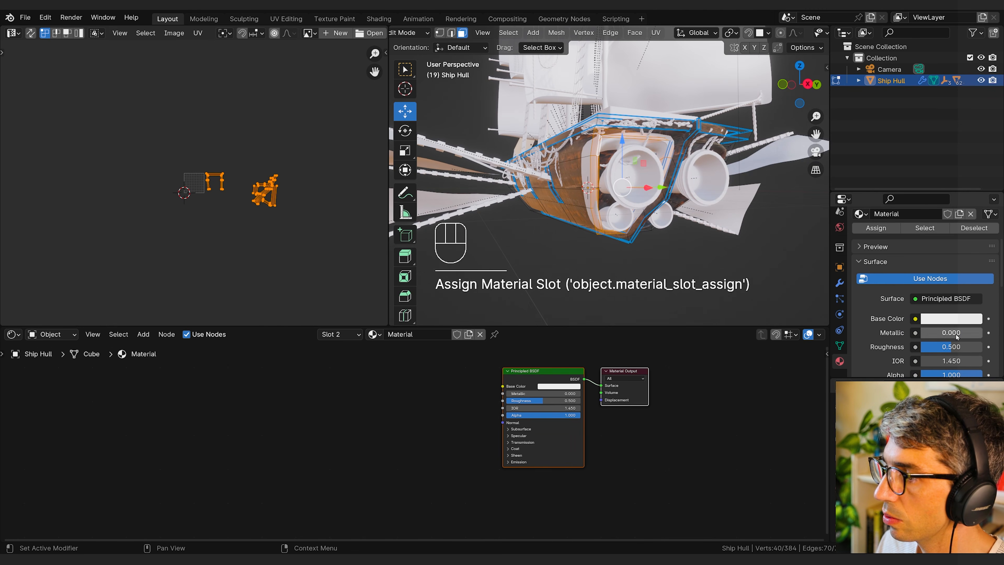
drag(957, 336, 290, 323)
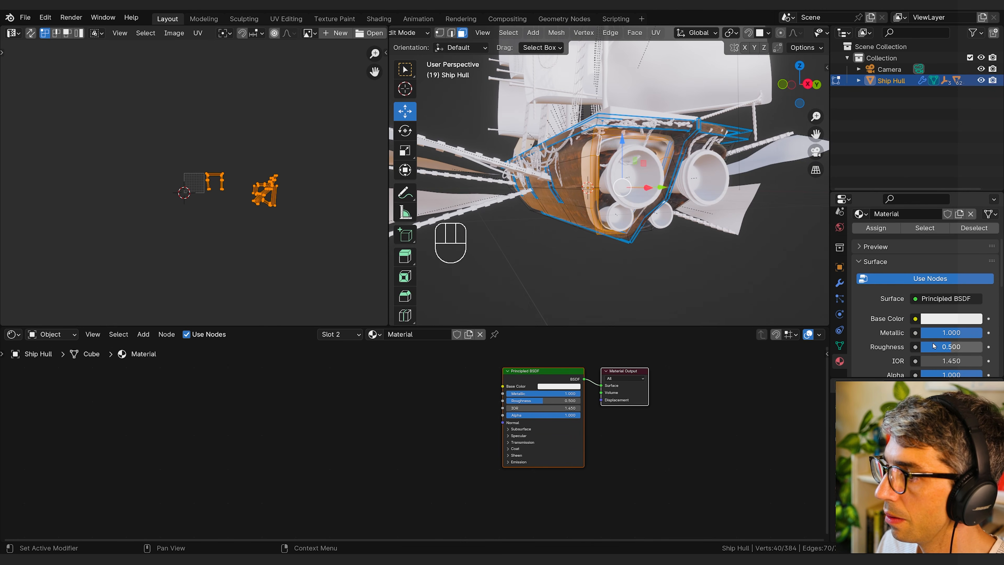
drag(952, 347, 925, 346)
click(945, 319)
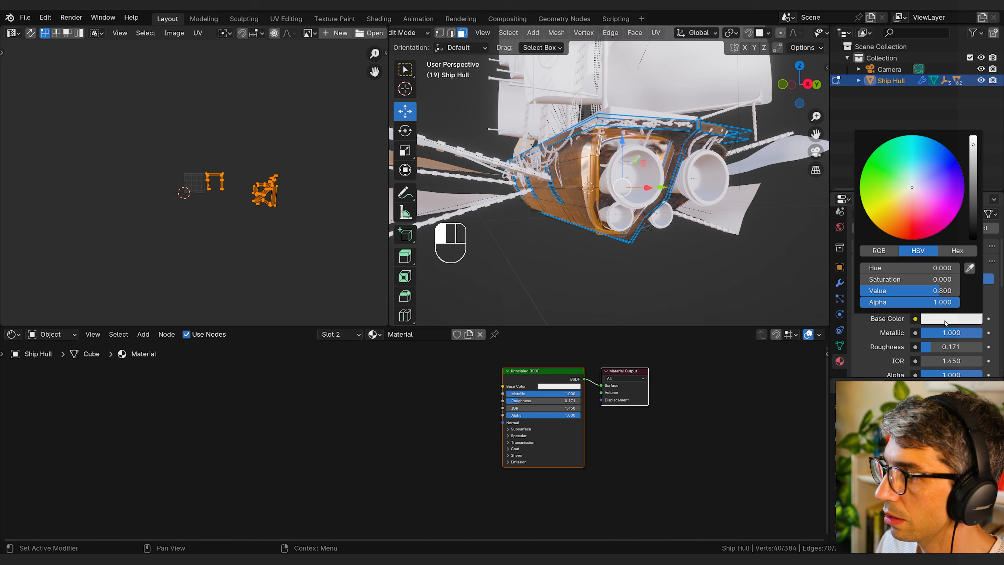
drag(971, 201, 974, 237)
Step: Select a further face loop on the hull's stern and assign the black metallic material to it
middle_drag(771, 245, 711, 227)
scroll(759, 33, down, 5)
click(790, 33)
click(883, 228)
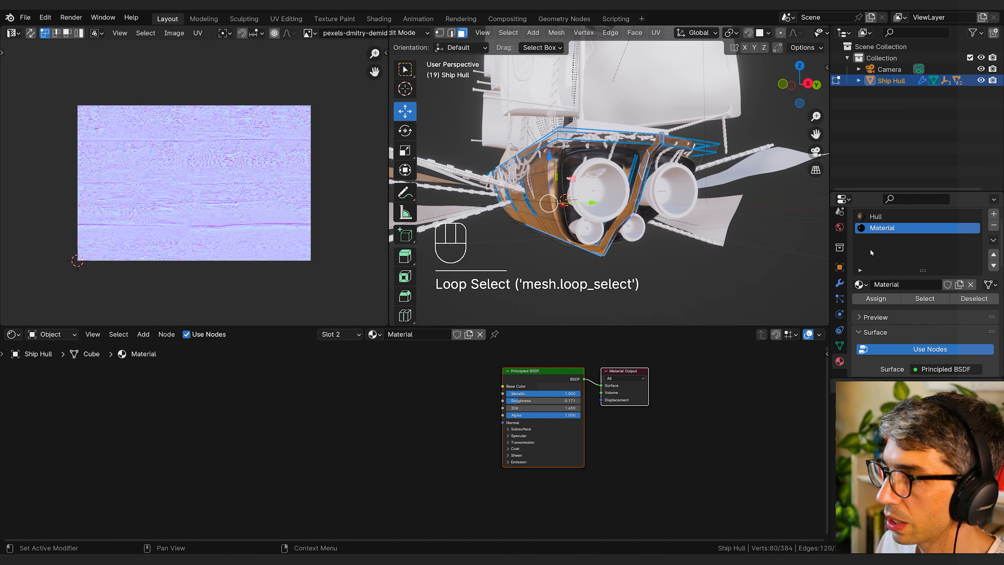
click(876, 299)
Step: Select the face loop running down the stern's centre between the thrusters, assign it the black metallic material and return to Object Mode
key(Tab)
middle_drag(693, 265, 667, 254)
key(Tab)
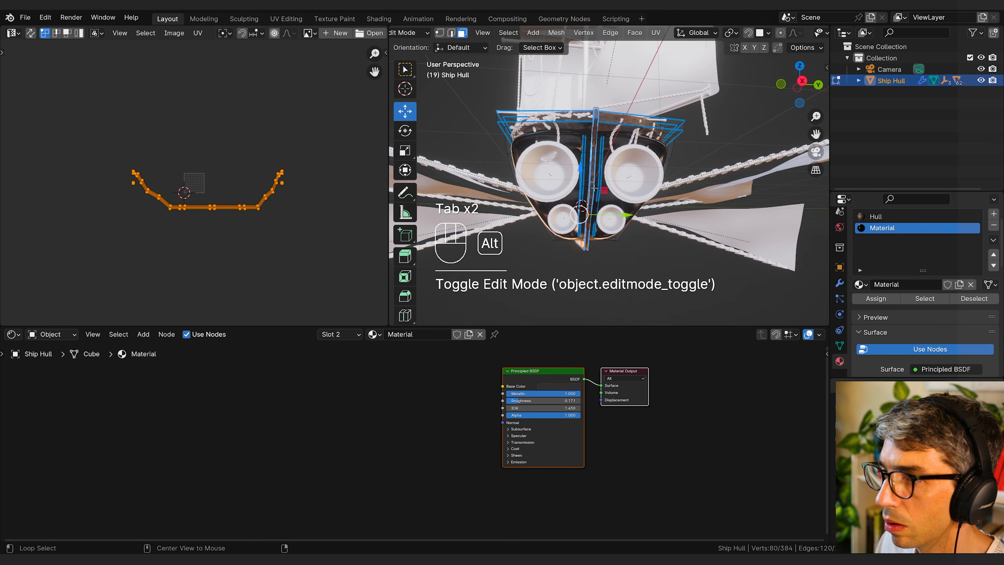
alt+click(594, 180)
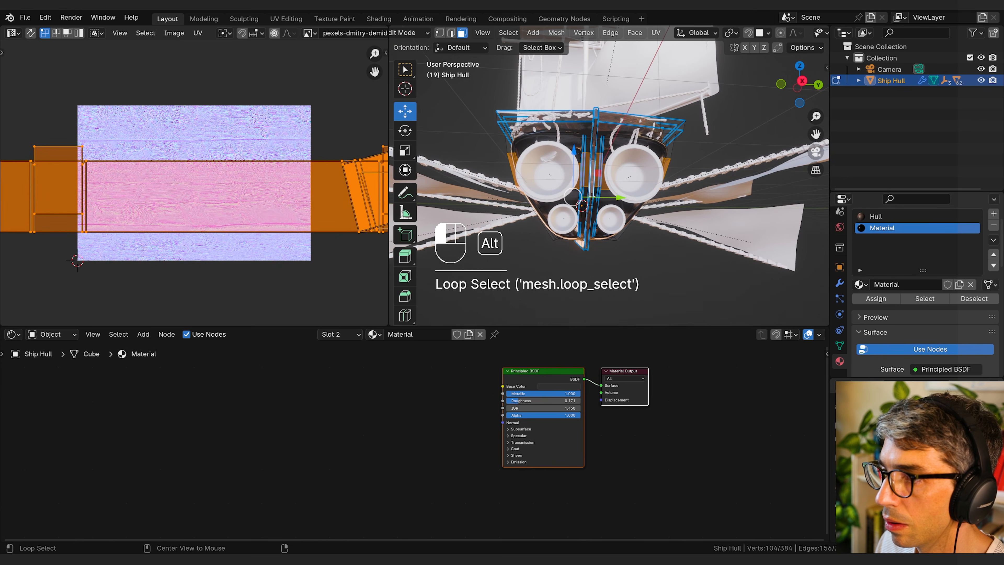
alt+click(591, 197)
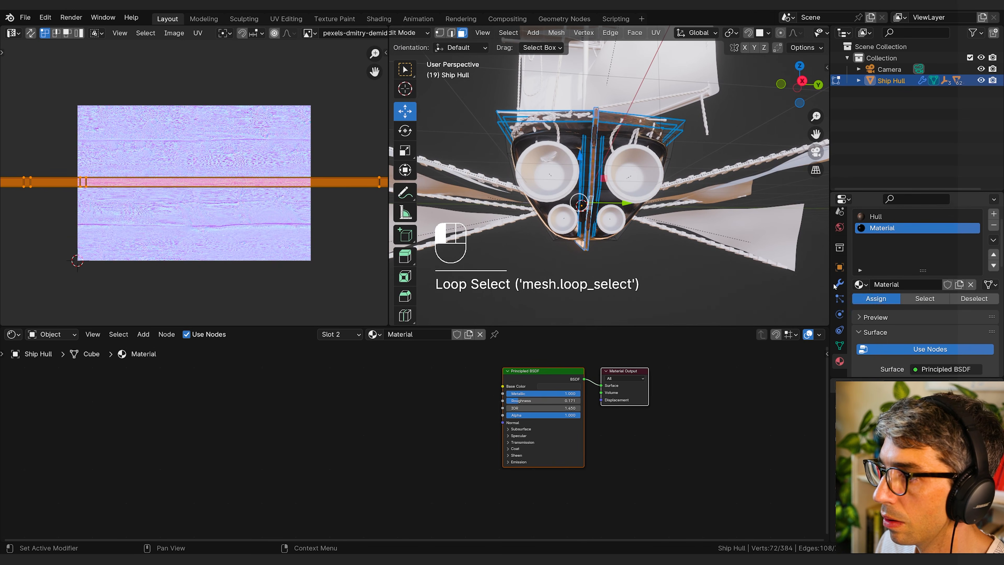
key(Tab)
middle_drag(598, 260, 692, 251)
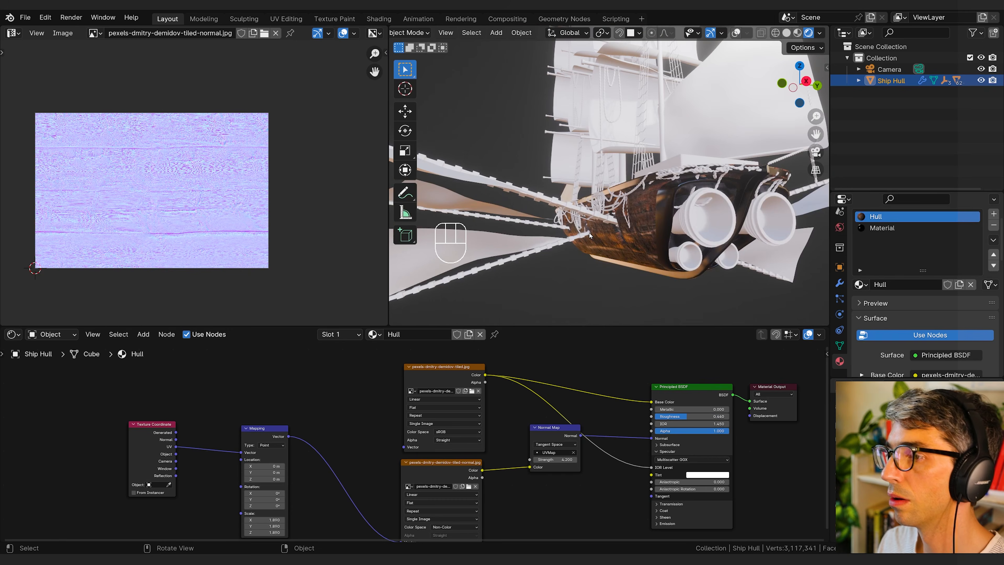
Step: Select one large thruster on the stern and give it a new material
middle_drag(590, 232, 668, 241)
click(648, 253)
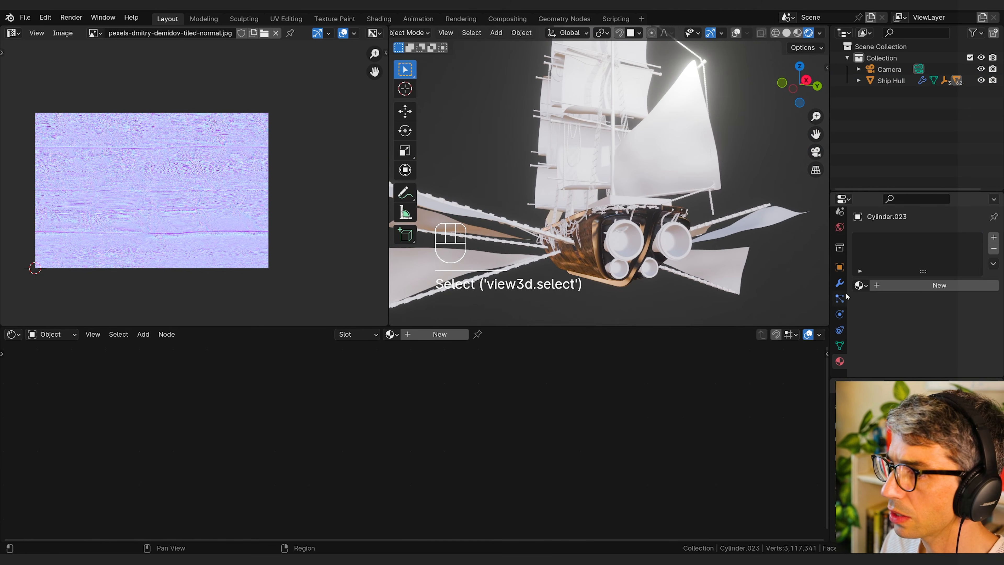
click(922, 283)
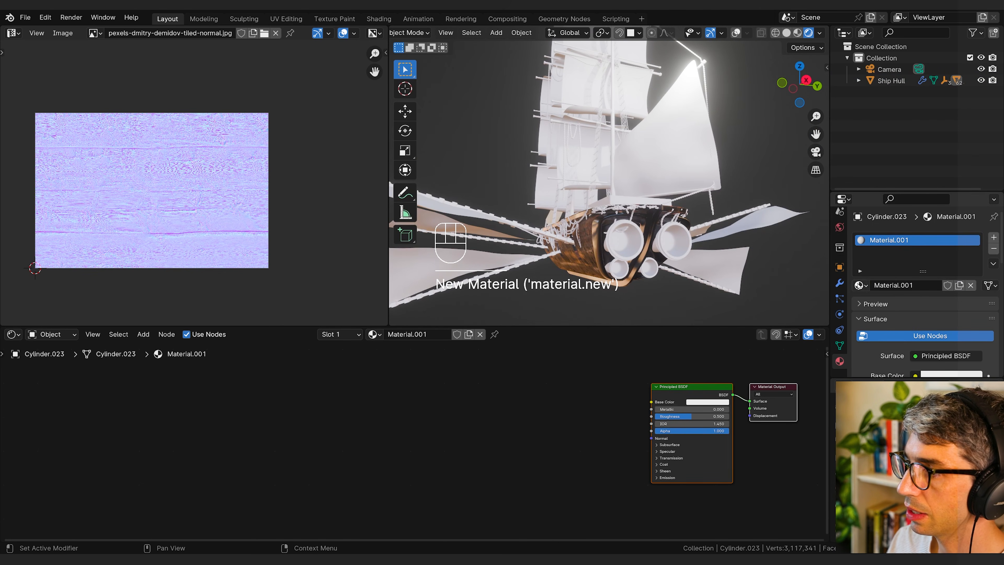
click(859, 286)
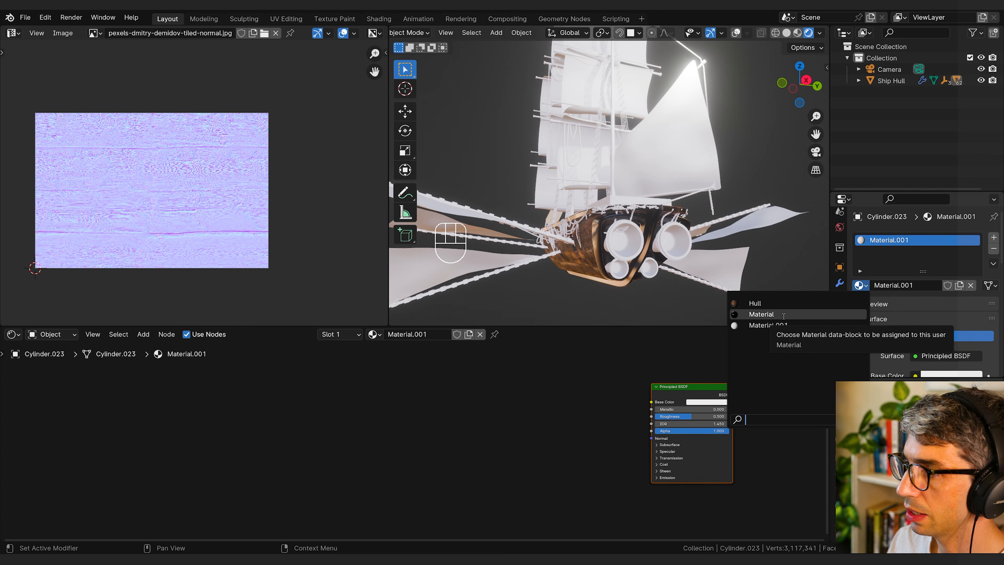
Step: Set the thruster material's Metallic to 1.000 and Roughness to 0.113, and darken its Base Color to grey
drag(655, 392, 525, 392)
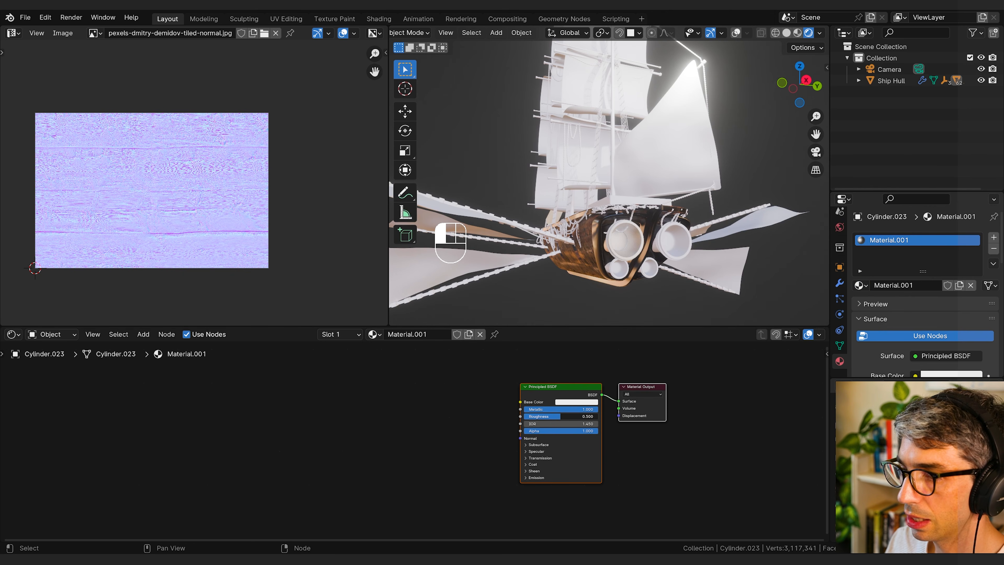
drag(561, 416, 532, 417)
click(571, 402)
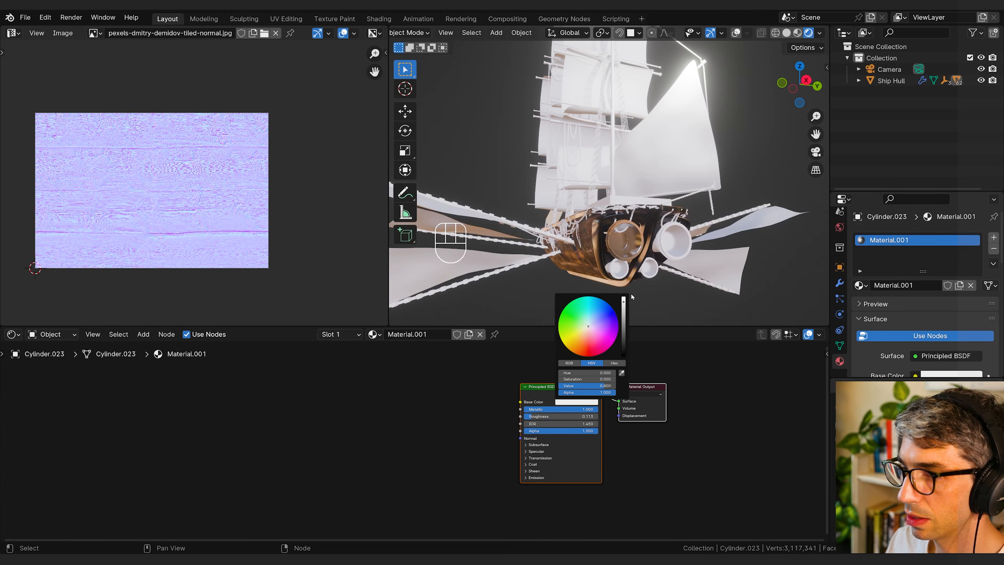
drag(624, 301, 623, 312)
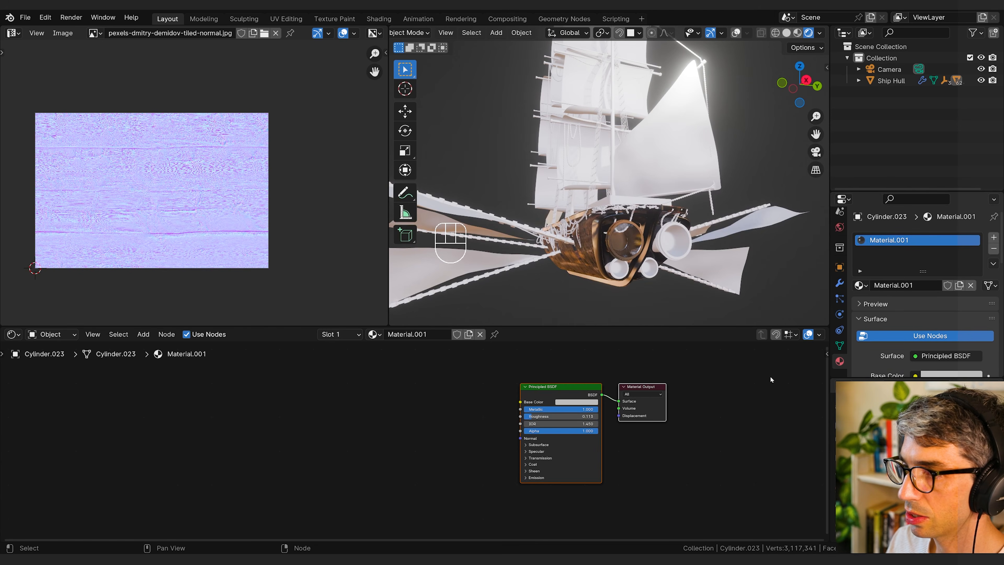
middle_drag(643, 267, 519, 270)
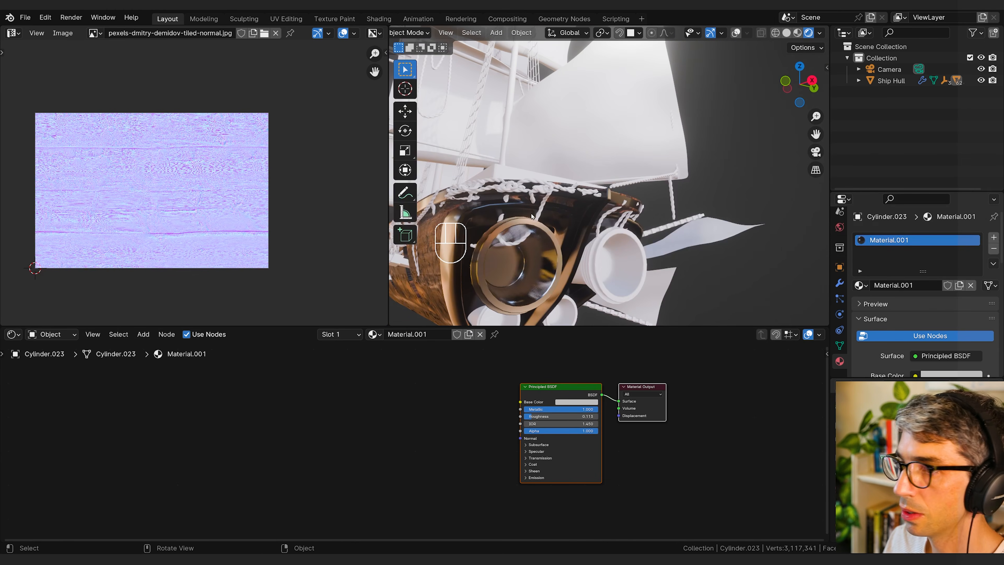
Step: Select the thruster's inner end face in Edit Mode and assign it a new material in a second slot
key(Tab)
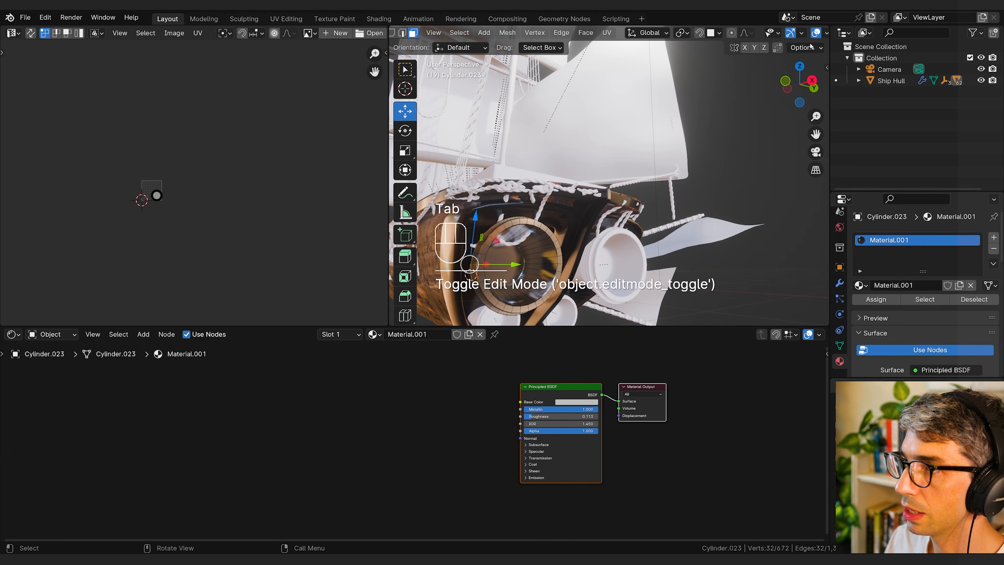
click(508, 263)
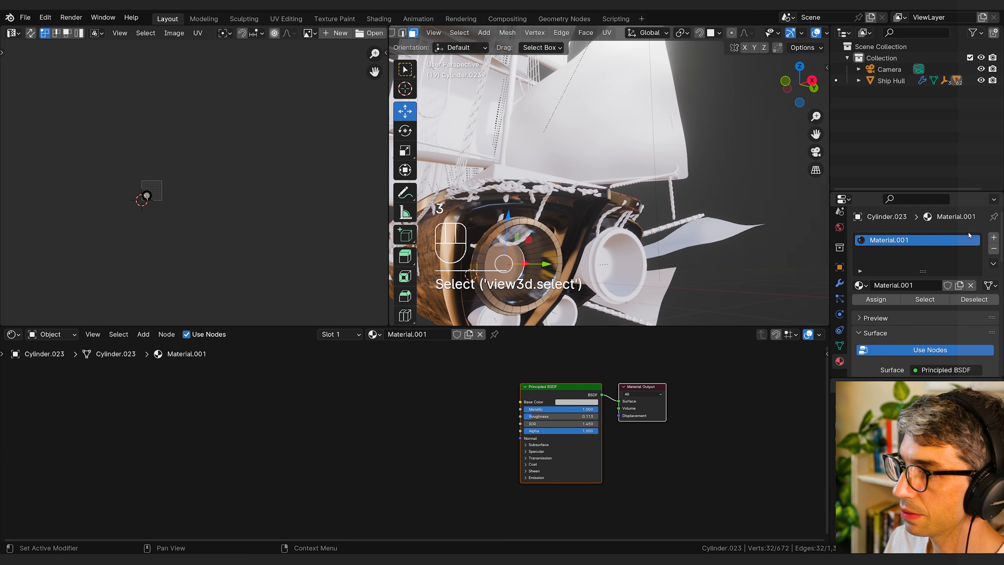
click(994, 237)
click(900, 307)
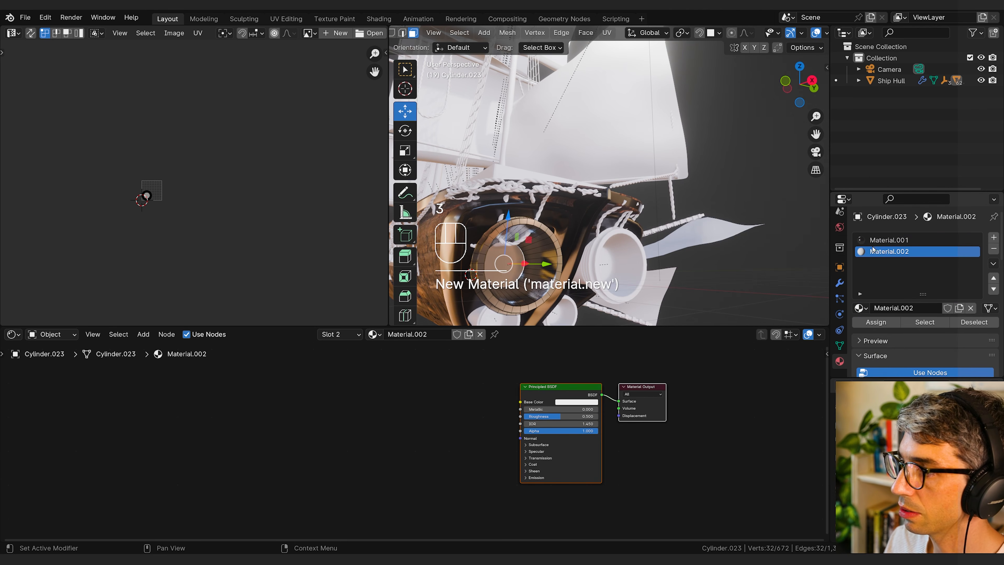
click(889, 325)
Step: Change the inner face material's surface to an Emission shader with a Strength of 12.200
scroll(881, 349, down, 5)
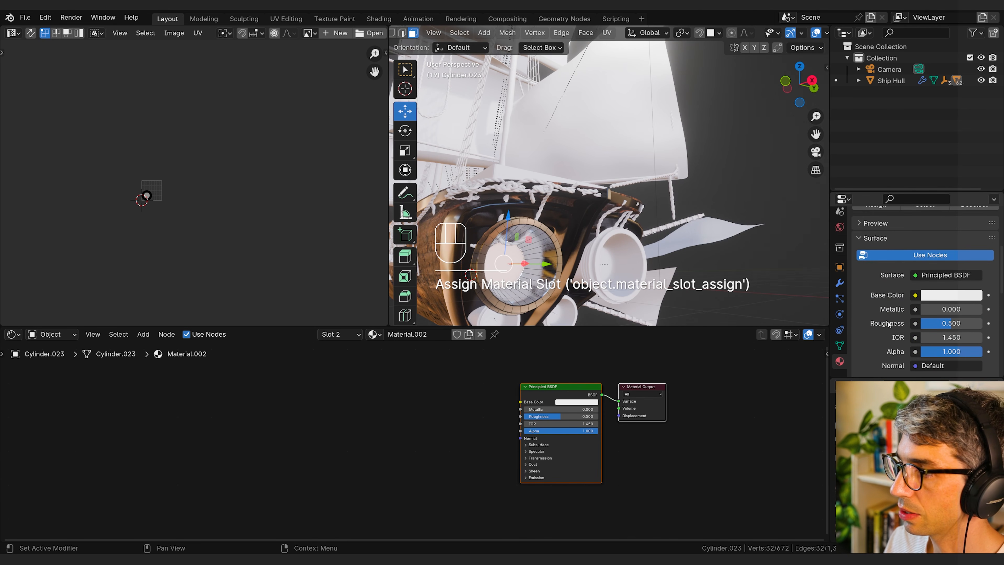
click(915, 274)
click(851, 336)
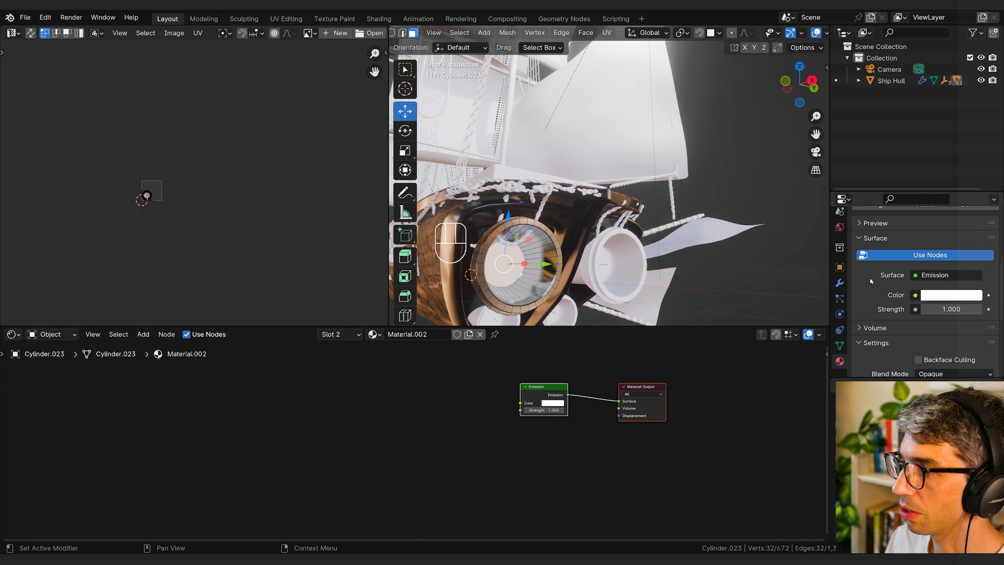
click(953, 275)
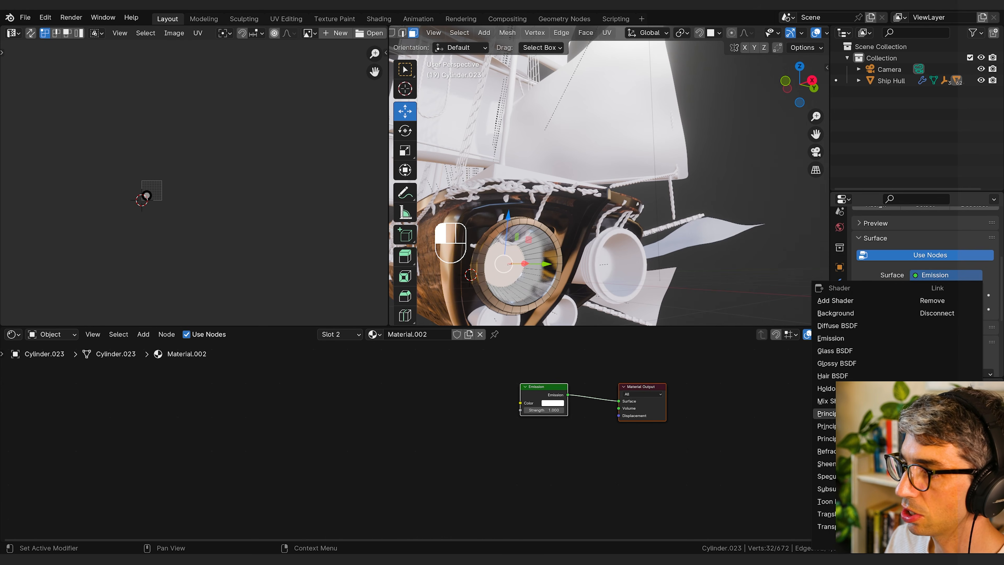
middle_drag(649, 395, 613, 413)
drag(506, 428, 549, 427)
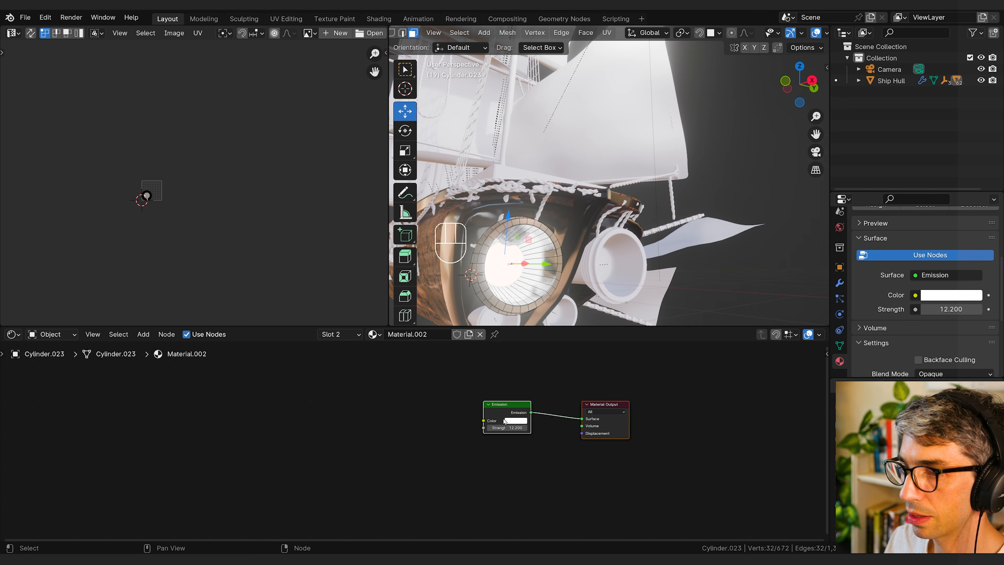
Step: Set the thruster's emission Color to a light blue
click(517, 422)
drag(534, 362, 549, 327)
drag(514, 428, 514, 428)
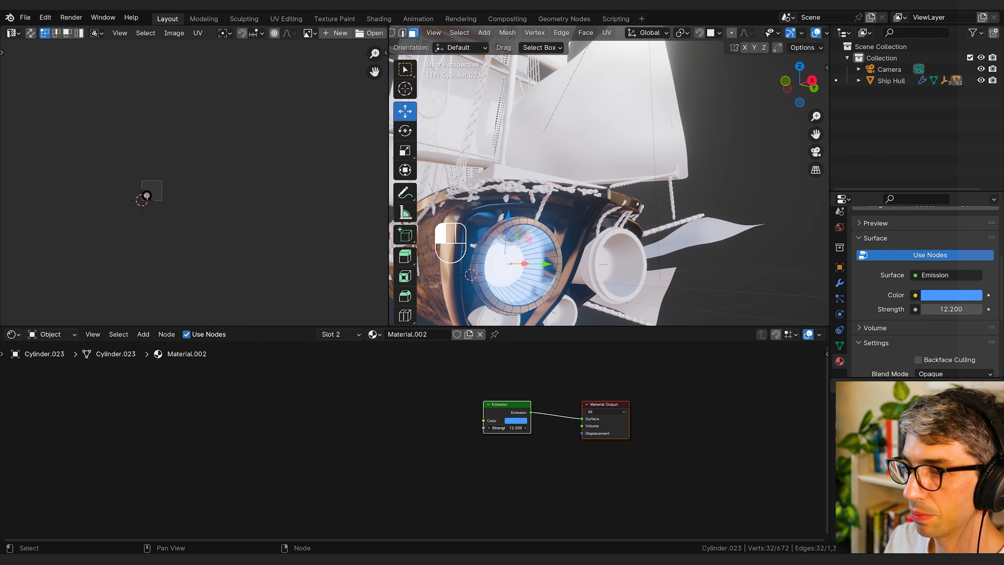
Step: Leave Edit Mode on the thruster and select all of the ship's sails and wing membranes
key(Tab)
scroll(569, 257, down, 5)
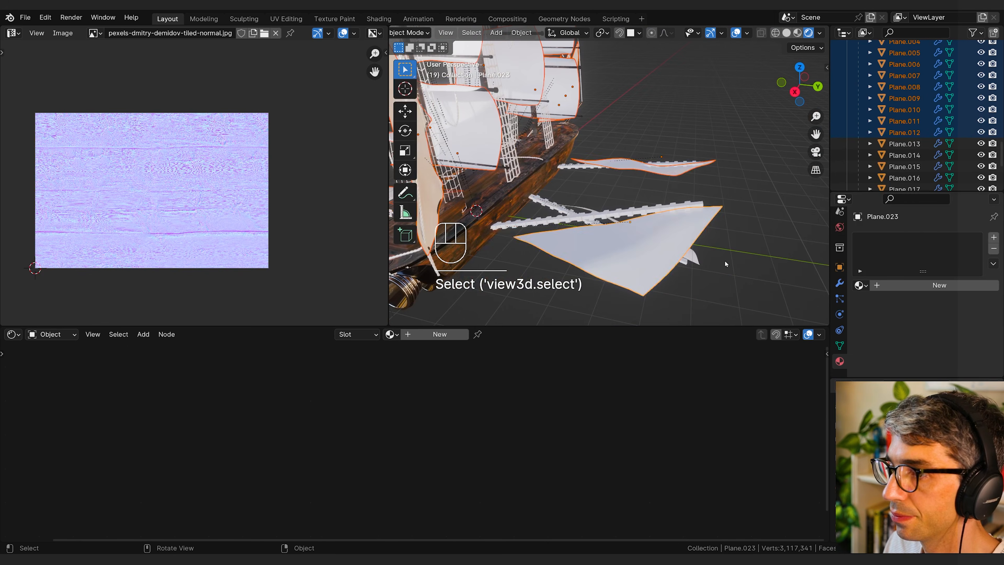
shift+click(510, 248)
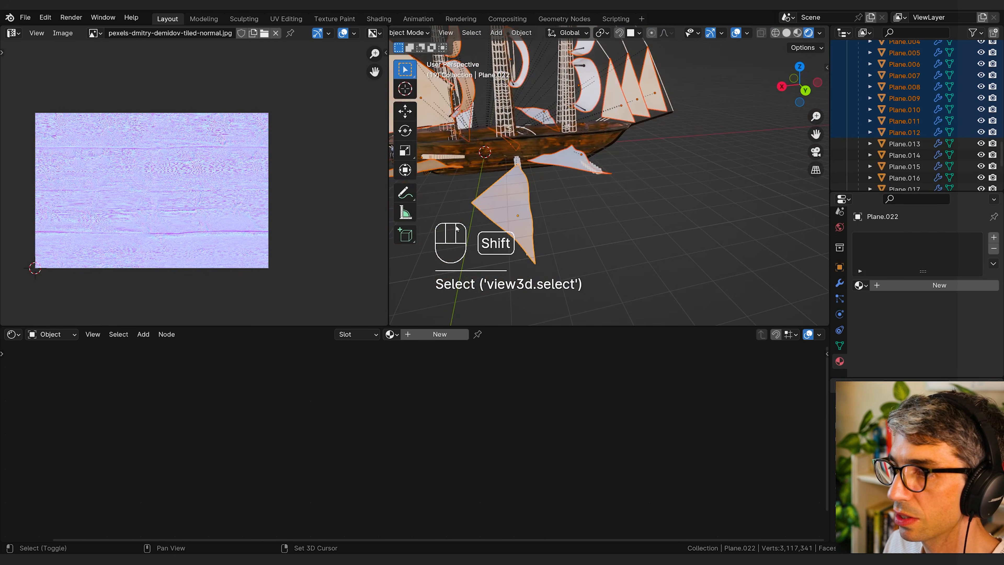
middle_drag(457, 229, 635, 228)
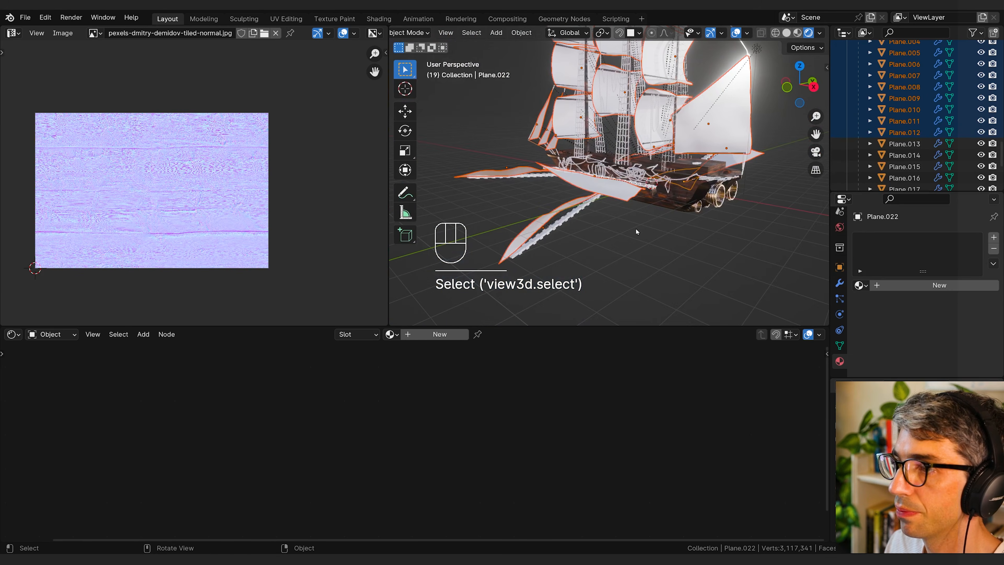
Step: Create a new material named Sail on the active sail and copy it to all the other selected sails and wing membranes
click(892, 285)
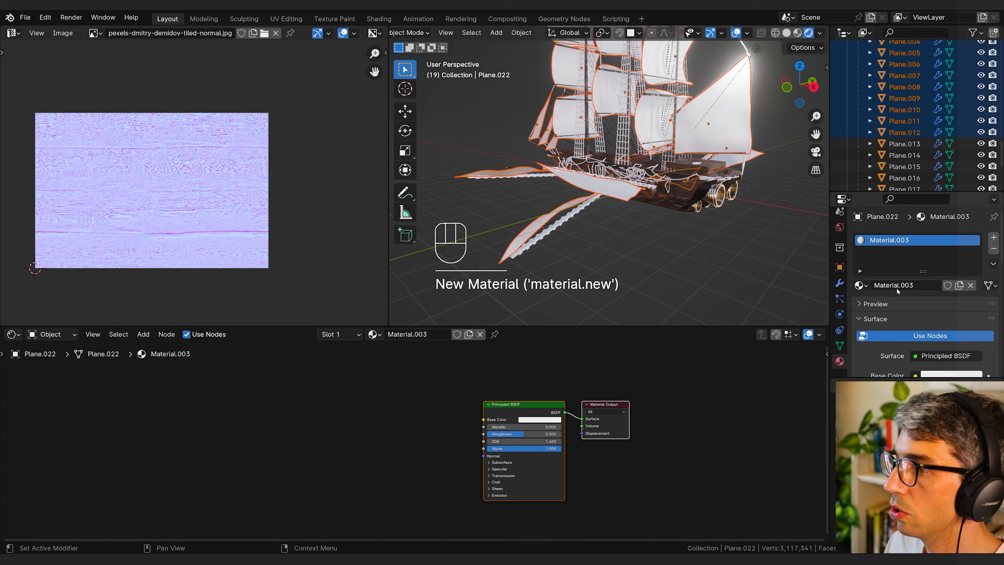
click(919, 284)
text(Sail)
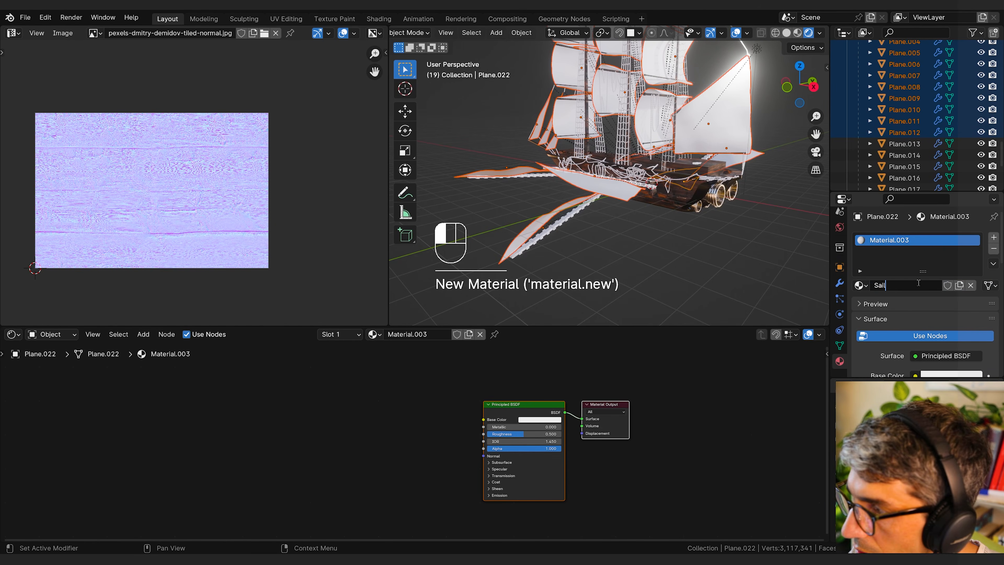
key(Return)
click(994, 264)
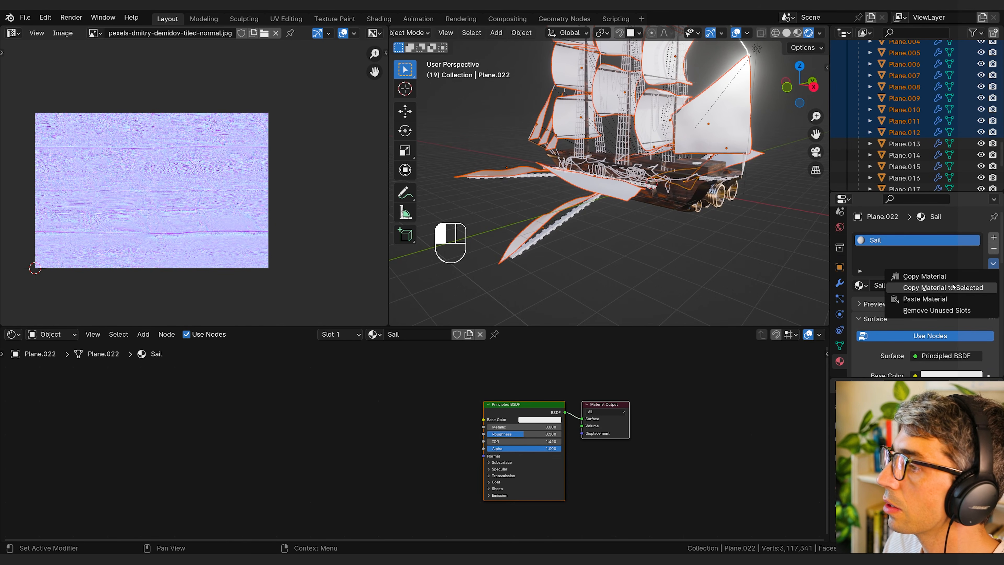
click(945, 288)
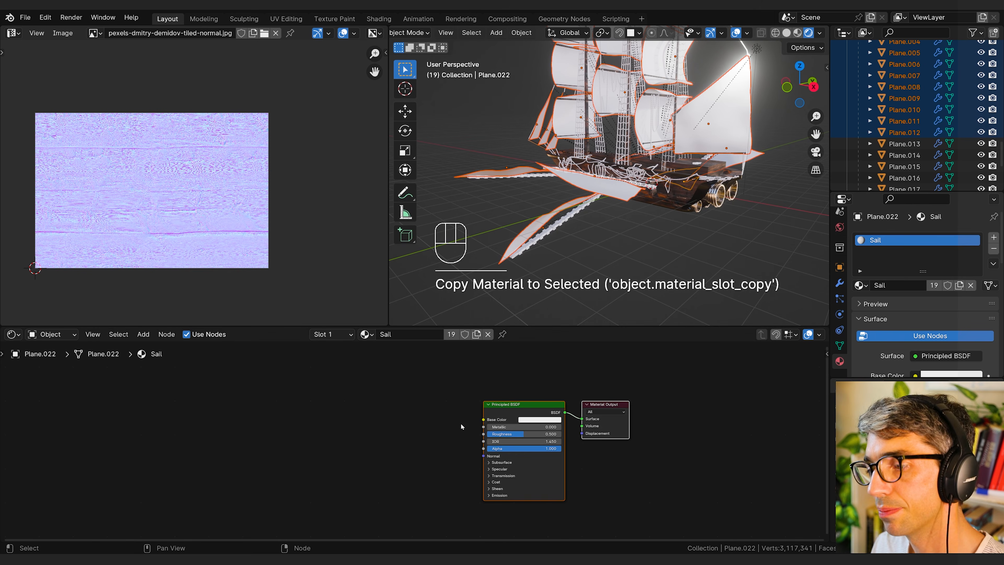
Step: Set the Sail material's Base Color to a dark reddish brown, raise its Roughness to about 0.8, and deselect the sails
click(531, 420)
click(545, 351)
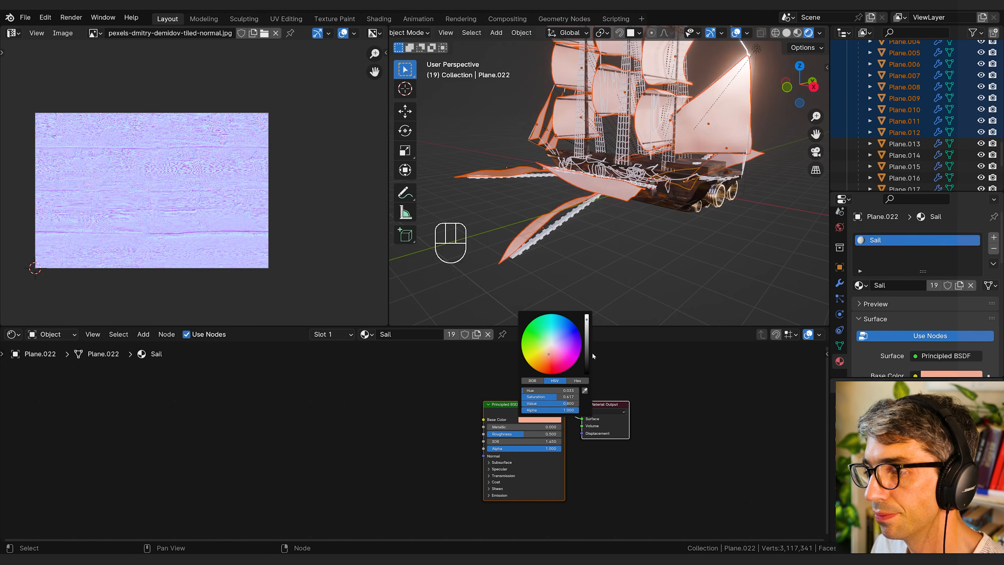
click(587, 353)
drag(520, 434, 546, 434)
middle_drag(693, 247, 677, 262)
click(652, 242)
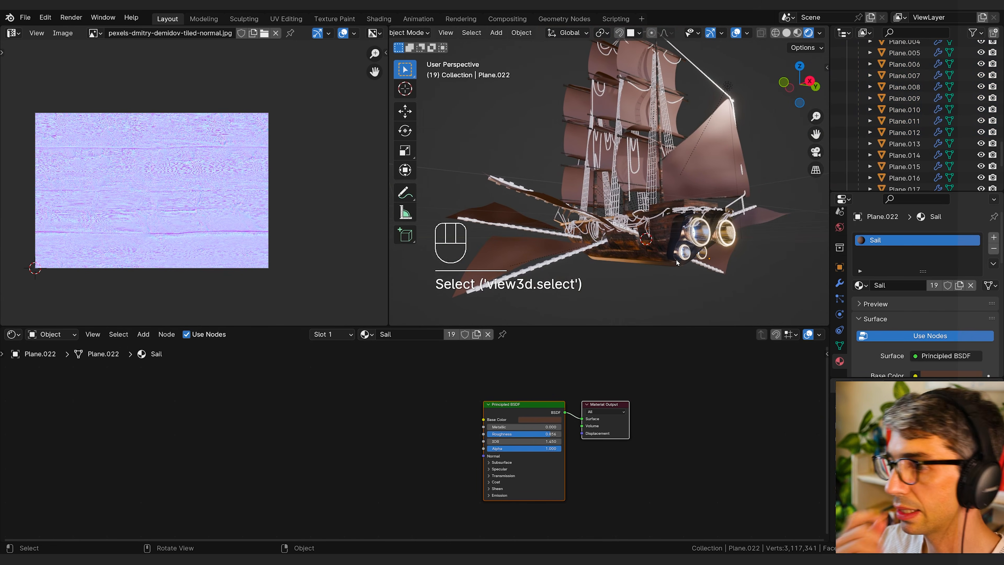
Step: Change the Sail material's Base Color to a brighter golden orange
click(544, 420)
click(540, 354)
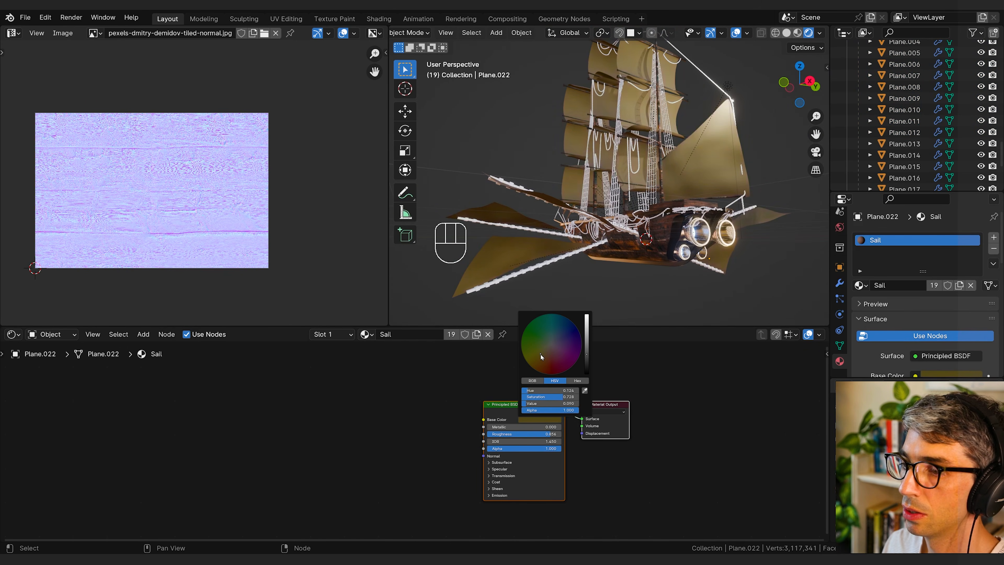
drag(547, 354, 587, 341)
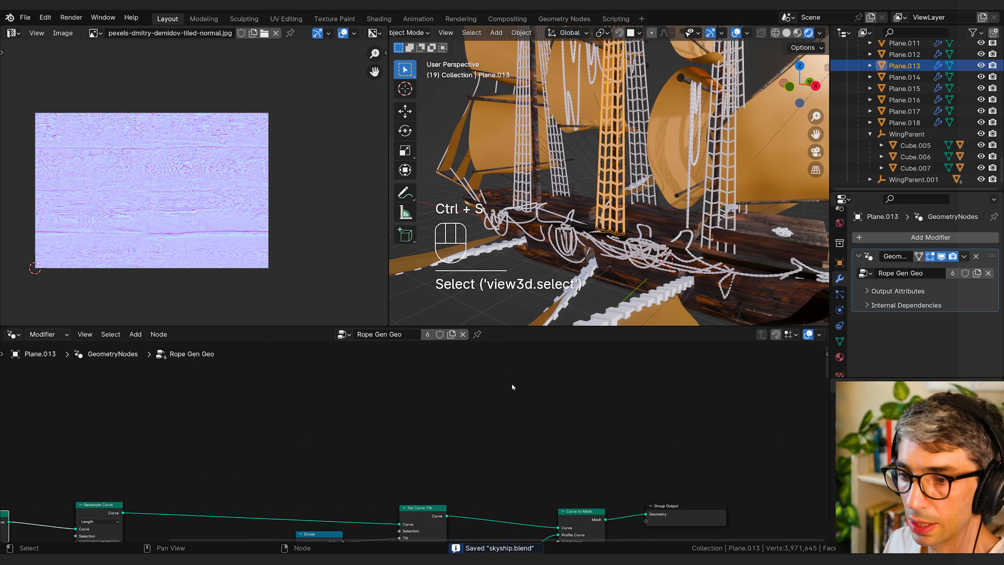
Step: Insert a Set Material node between Curve to Mesh and Group Output in Rope Gen Geo, with Rope as its material
drag(557, 464, 661, 453)
click(543, 424)
key(shift+a)
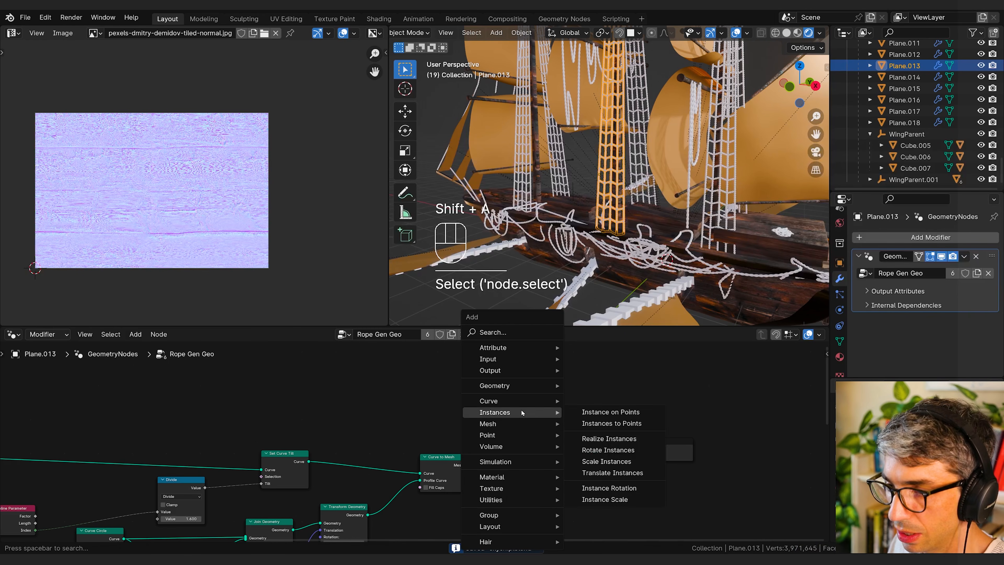
click(498, 332)
text(set)
click(552, 358)
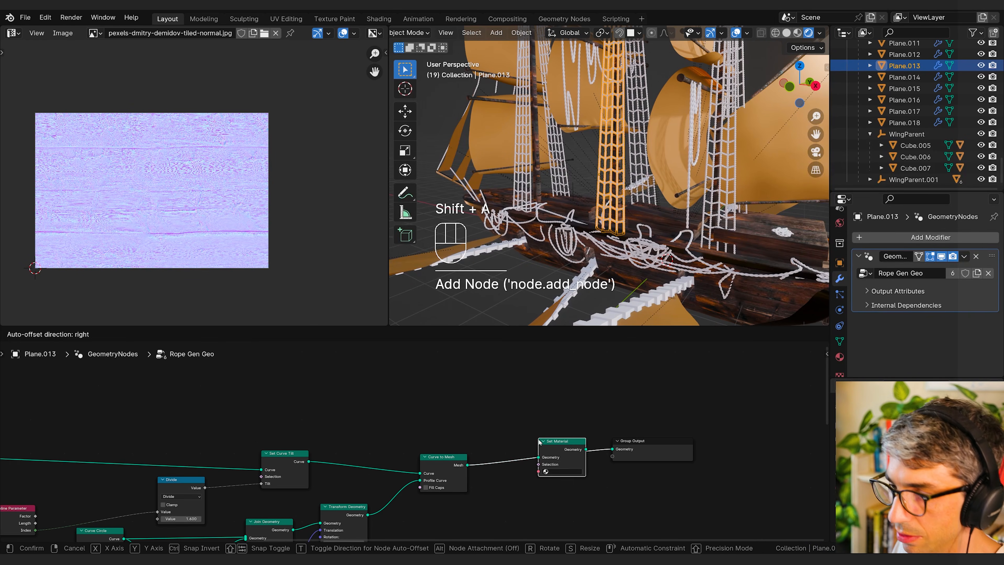
click(558, 435)
click(563, 471)
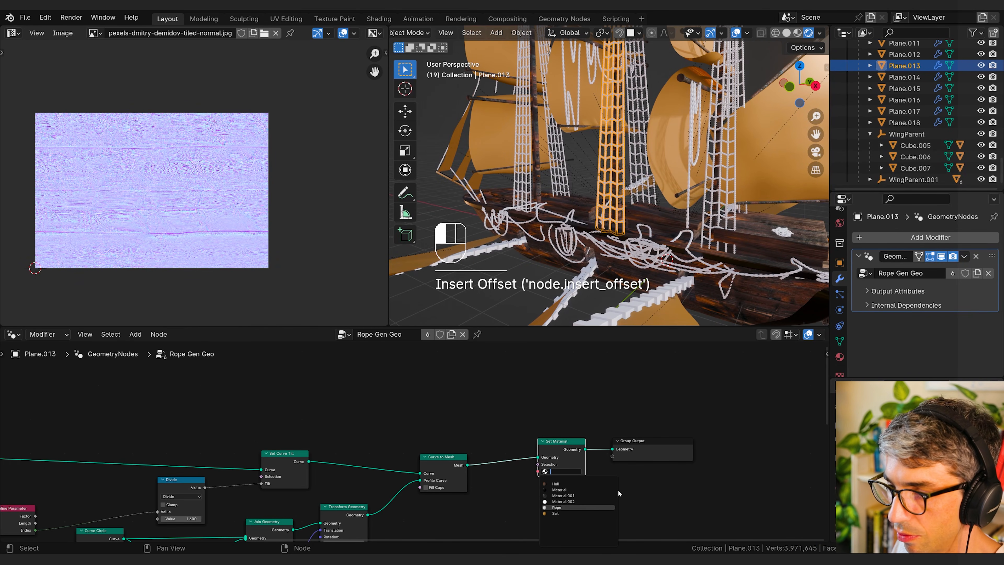
click(582, 508)
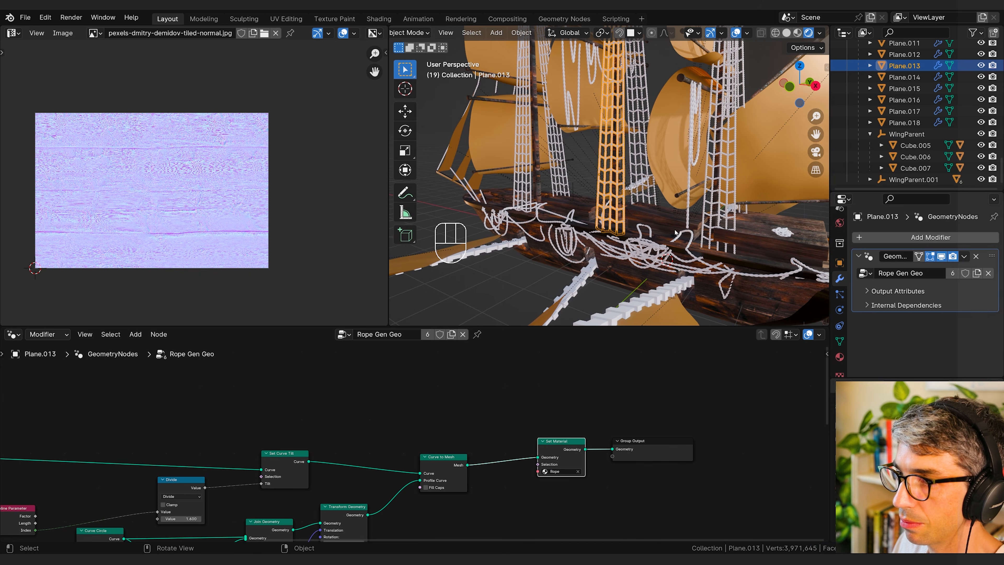
Step: Select the deck rope curves and insert a Set Material node before the Group Output in their Rope Gen Curves node tree
click(690, 238)
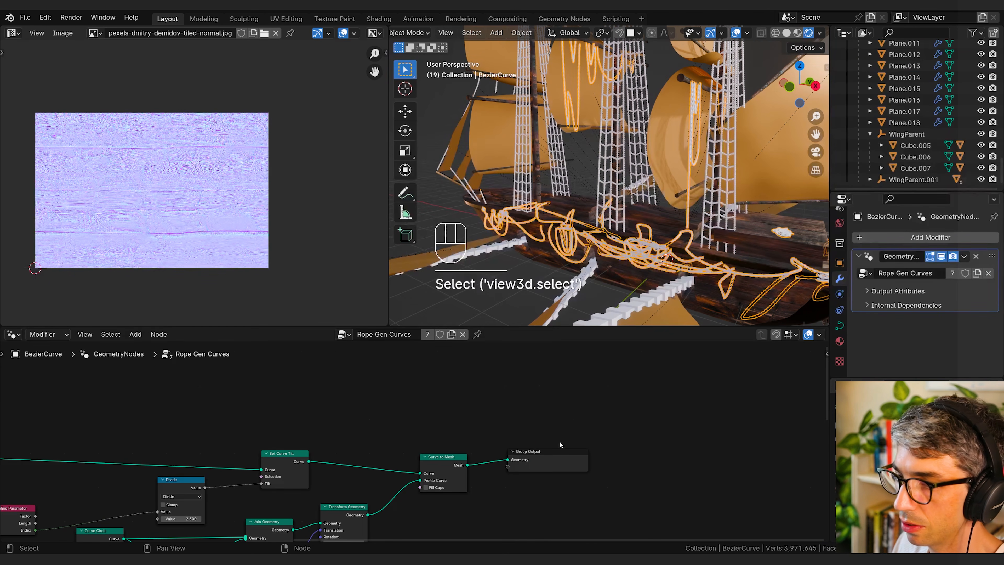
drag(560, 447, 635, 443)
key(shift+a)
text(et)
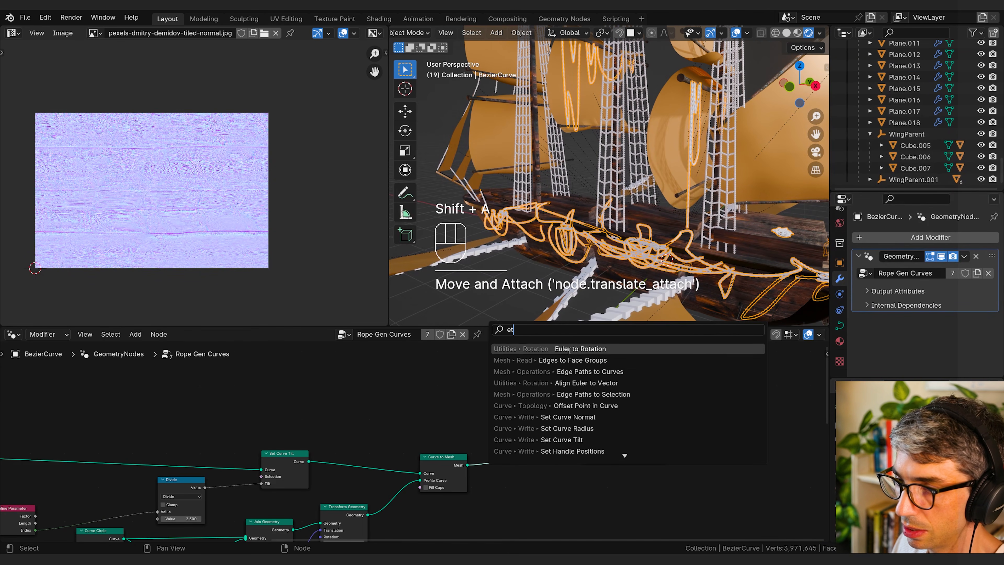
key(BackSpace)
key(BackSpace)
key(BackSpace)
key(BackSpace)
text(SE)
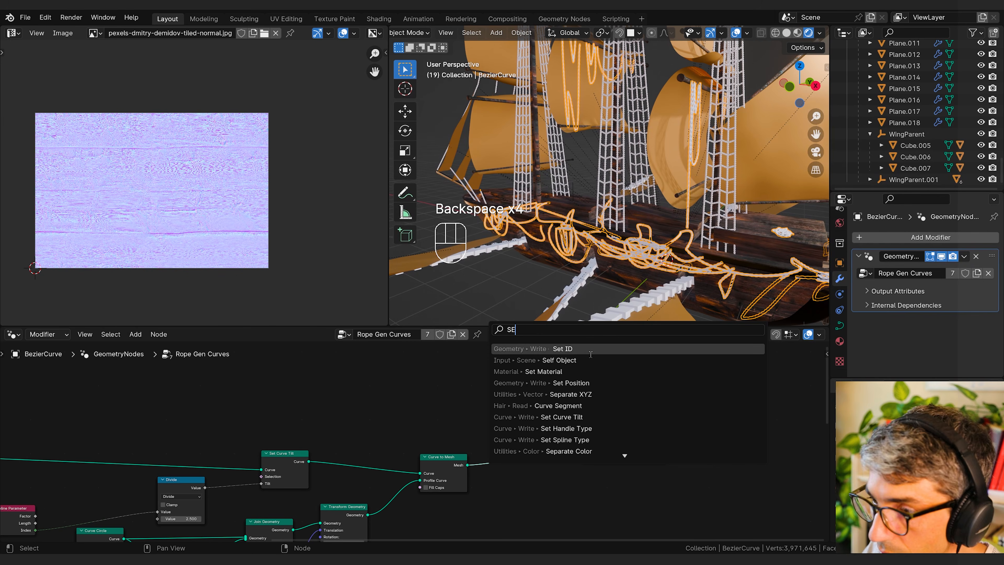
click(586, 372)
click(511, 445)
Step: Choose Rope as the Set Material node's material in Rope Gen Curves and space the Group Output node away from it
click(538, 477)
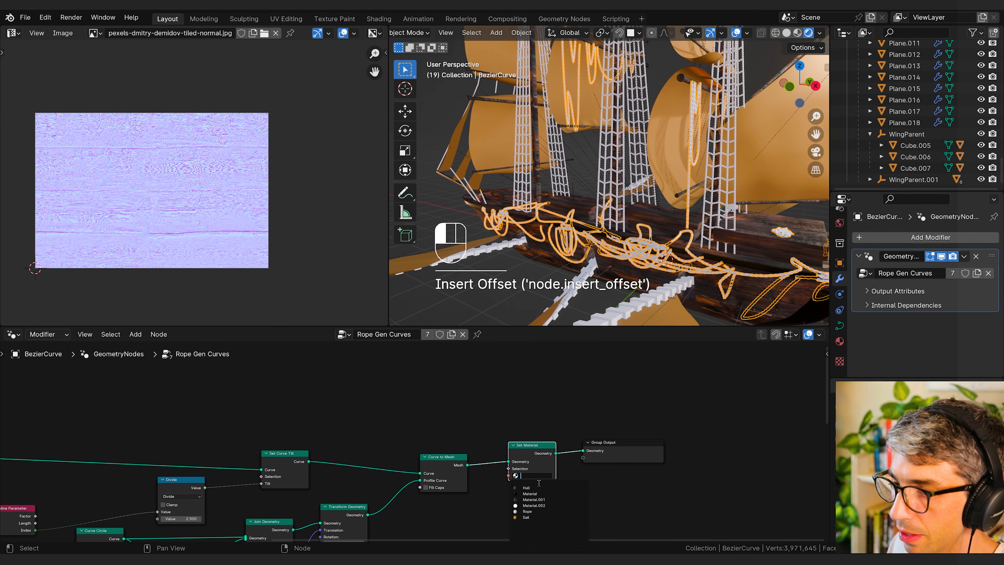
click(529, 513)
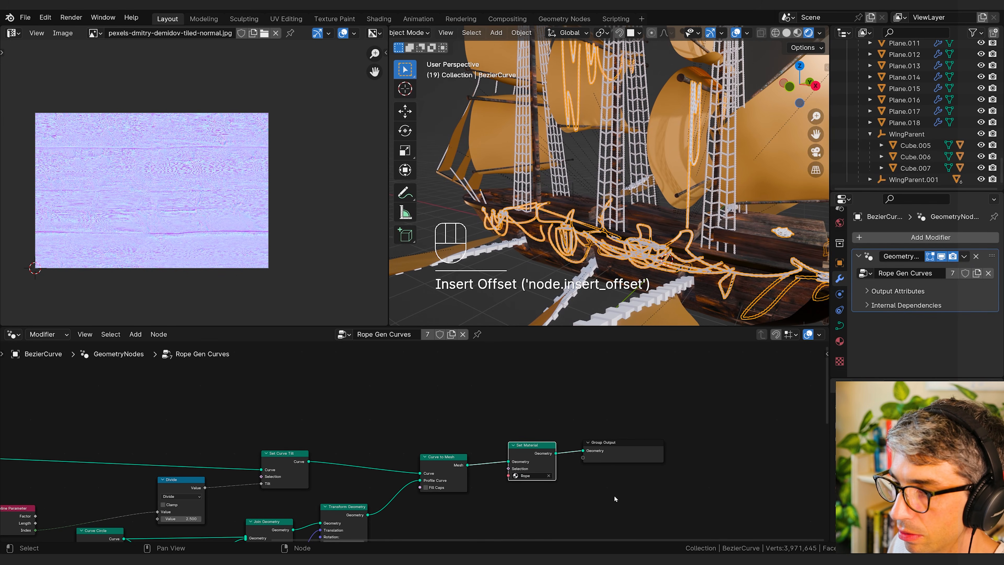
drag(605, 443, 657, 437)
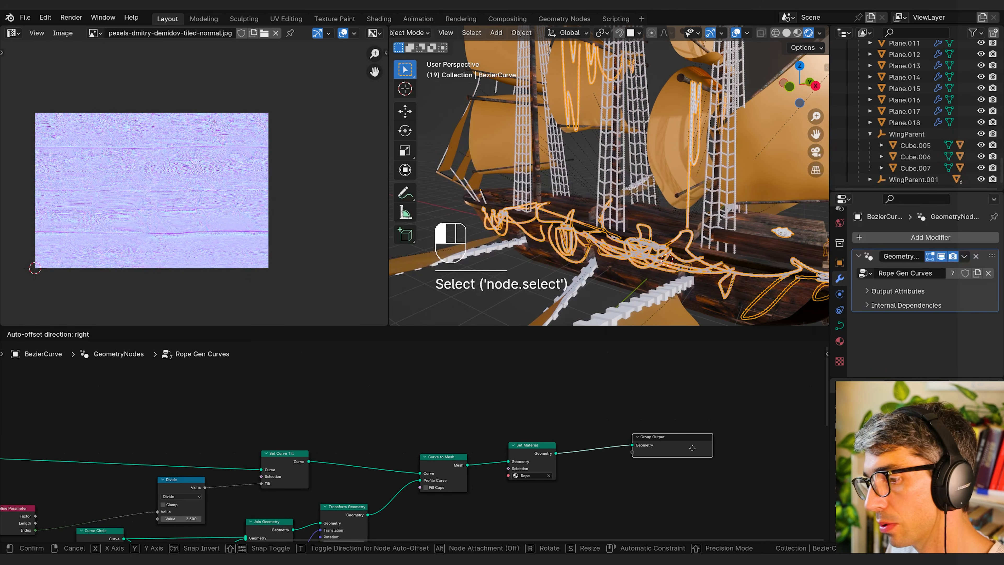
Step: Switch the node area to the Shader Editor and set the Rope material's Base Color to a dark brown
click(12, 335)
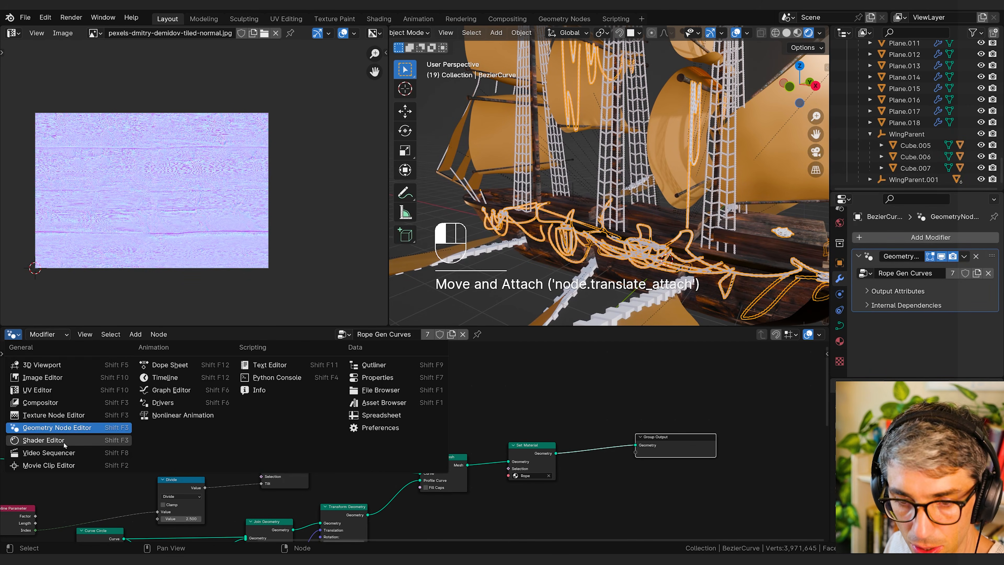
click(36, 439)
click(419, 392)
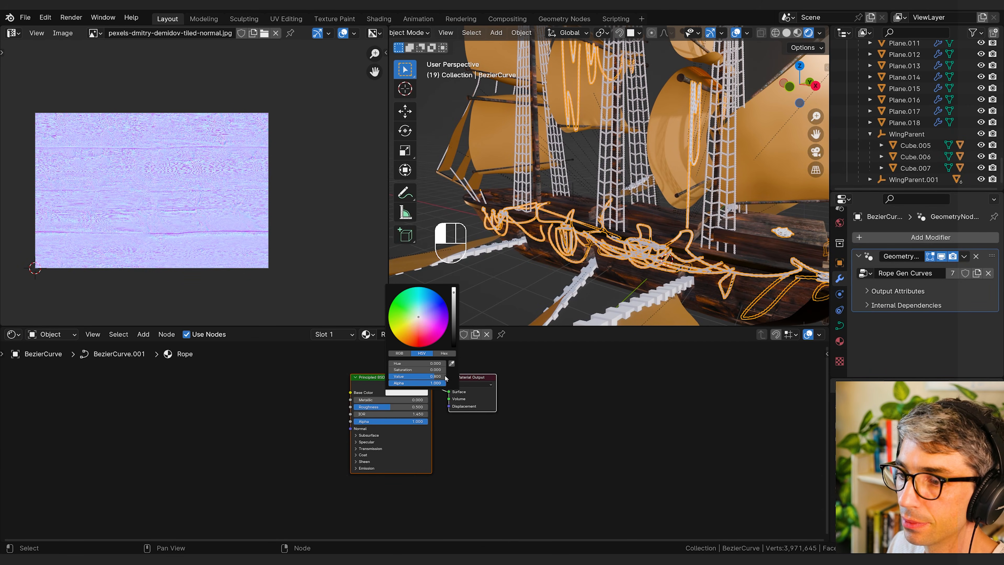
mouse_move(420, 328)
mouse_down()
mouse_move(414, 338)
mouse_move(453, 336)
mouse_up()
click(585, 417)
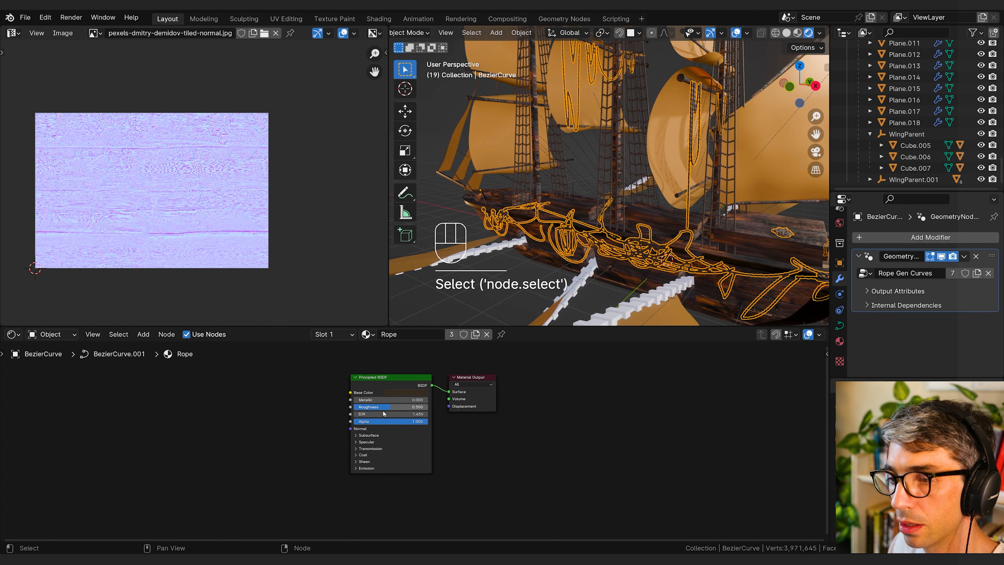
Step: Lower the Rope material's Roughness slightly, judging it on the twisted rope ladders up close
scroll(707, 190, up, 3)
middle_drag(707, 191, 672, 194)
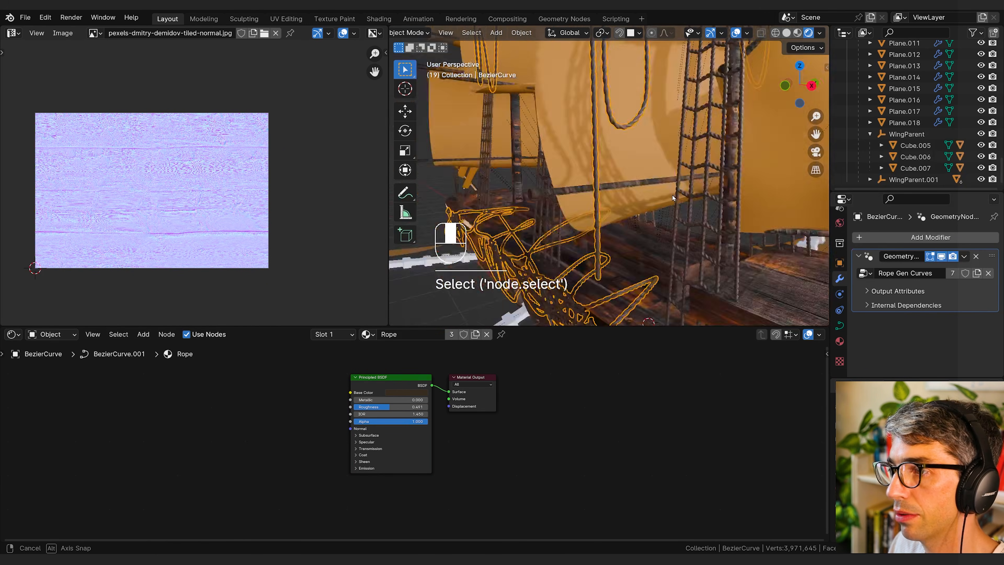
scroll(673, 195, up, 3)
scroll(635, 240, down, 3)
scroll(606, 257, up, 3)
mouse_move(636, 240)
shift+middle_down()
mouse_move(606, 257)
mouse_move(634, 246)
mouse_move(637, 232)
shift+middle_up()
scroll(637, 228, up, 4)
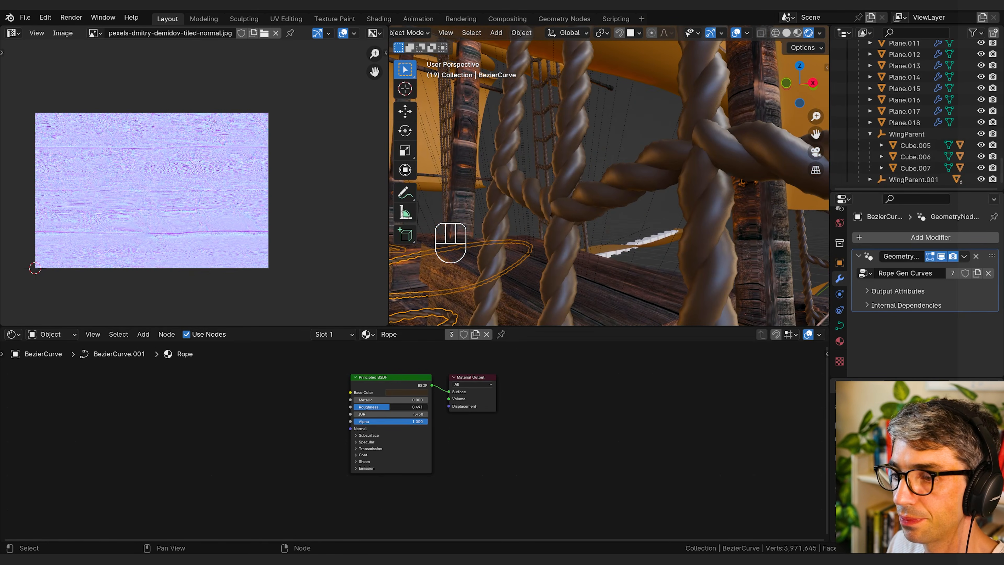
mouse_move(389, 407)
mouse_down()
mouse_move(367, 407)
mouse_move(377, 407)
mouse_up()
Step: Assign the existing black metal material named Material to the lower wing spar Cube.005
ctrl+middle_drag(557, 214, 566, 269)
mouse_move(597, 229)
middle_down()
mouse_move(573, 250)
mouse_move(603, 248)
middle_up()
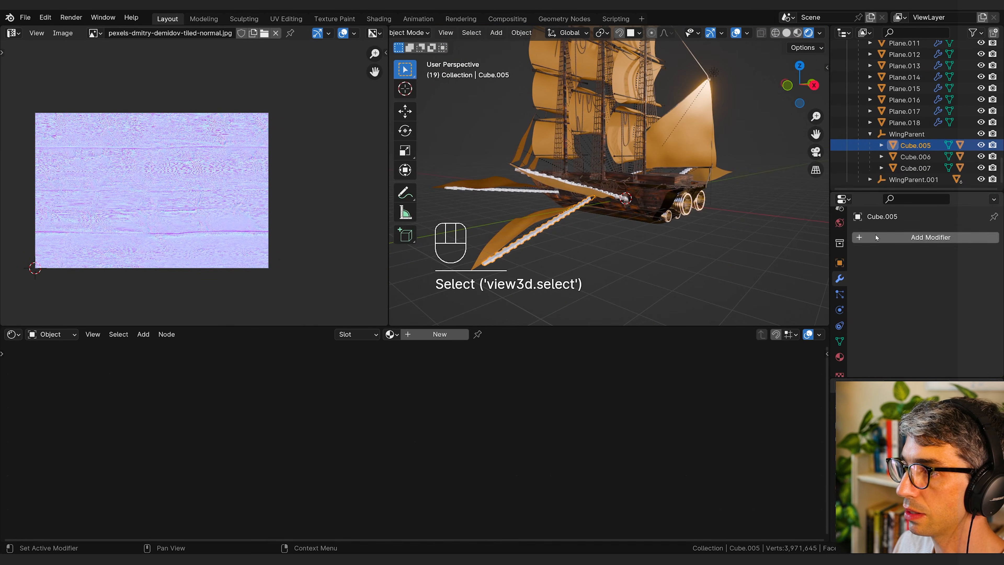
click(840, 357)
click(860, 285)
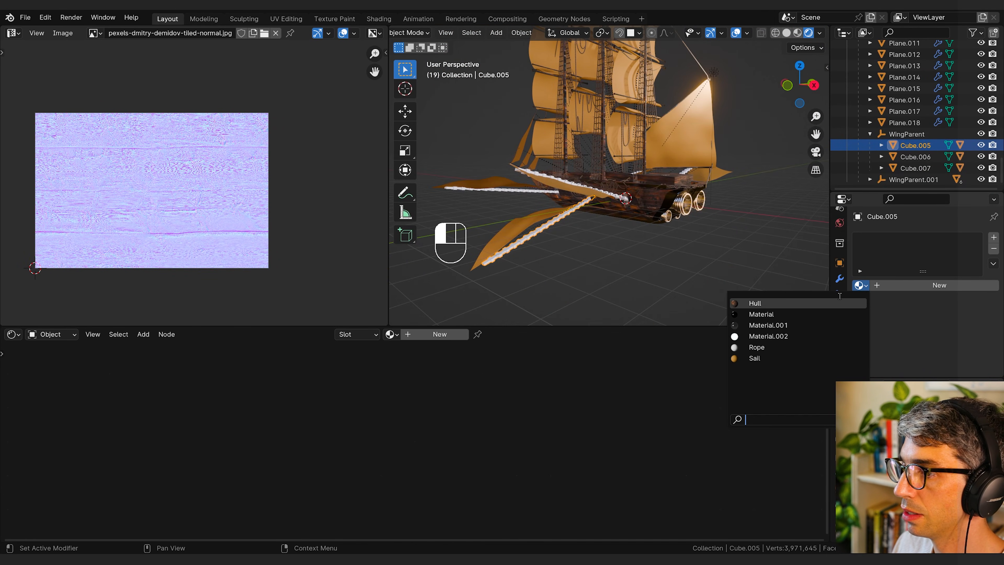
click(798, 316)
Step: Select the remaining wing spars with Cube.005 as the active object, copy its material to all of them, and deselect everything
middle_drag(663, 269, 598, 238)
scroll(597, 238, up, 1)
click(589, 206)
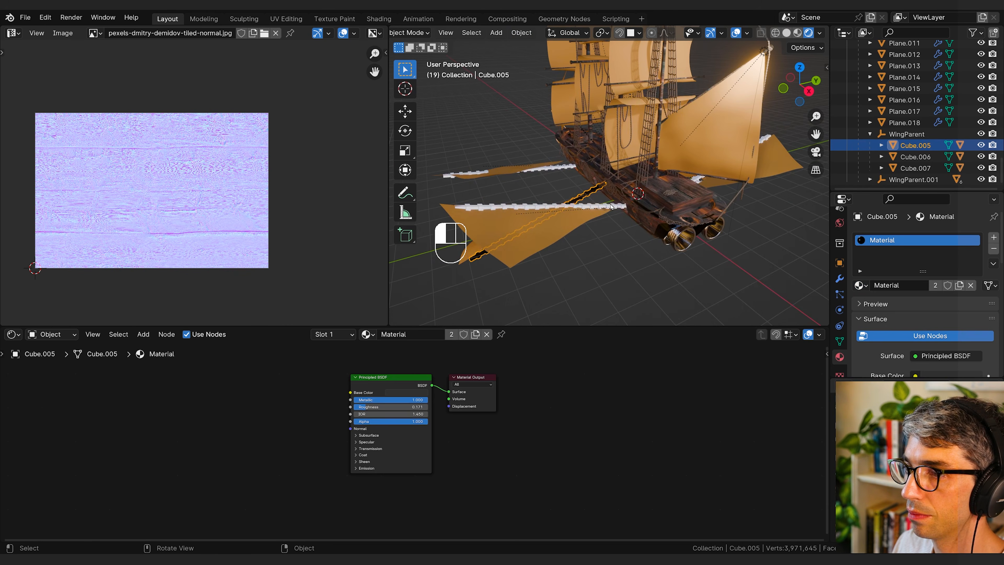
shift+click(562, 169)
middle_drag(689, 192, 652, 181)
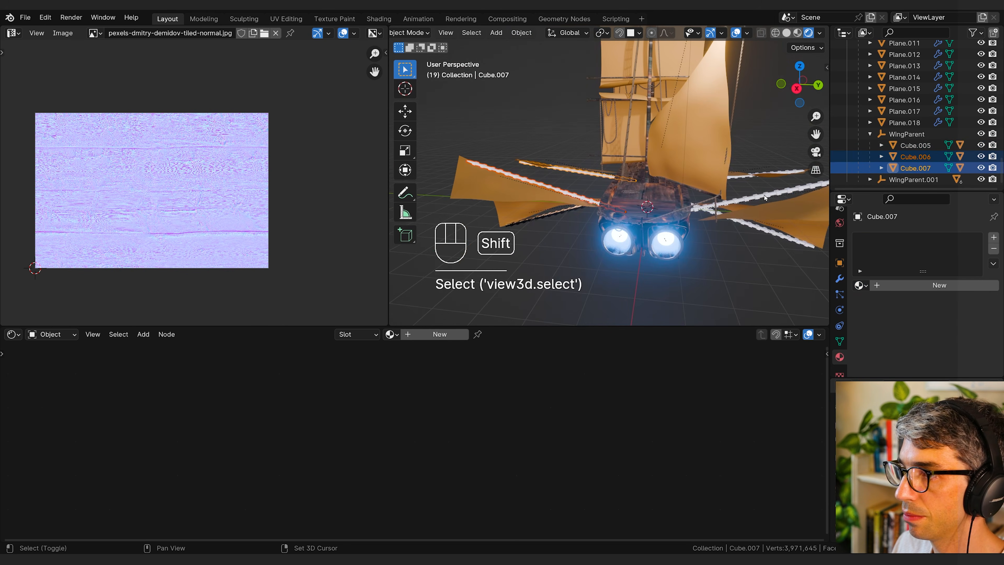
shift+click(787, 171)
middle_drag(766, 236, 653, 233)
shift+click(548, 222)
key(alt+a)
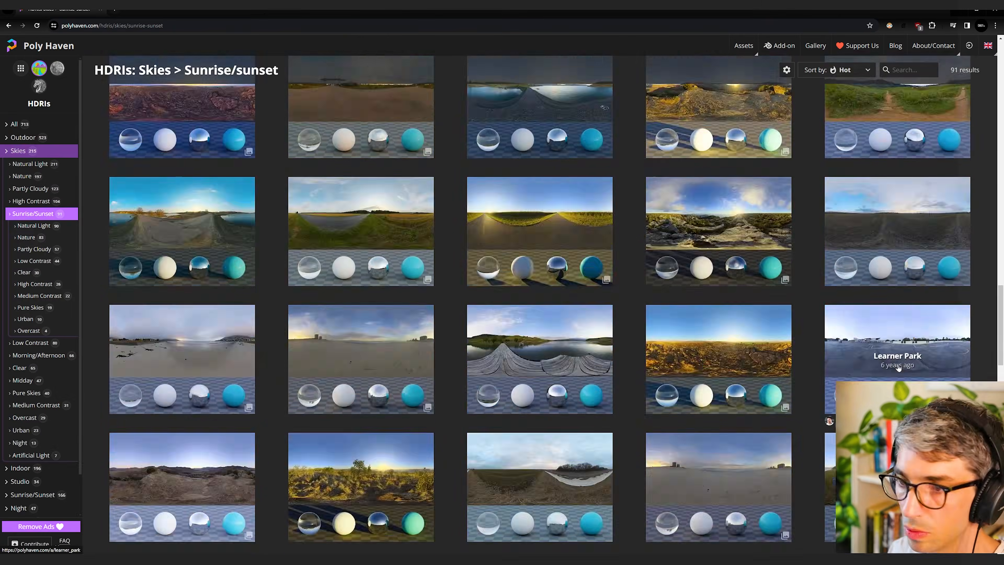
Step: Select the large triangular sail at the stern in the camera view
scroll(906, 239, down, 1)
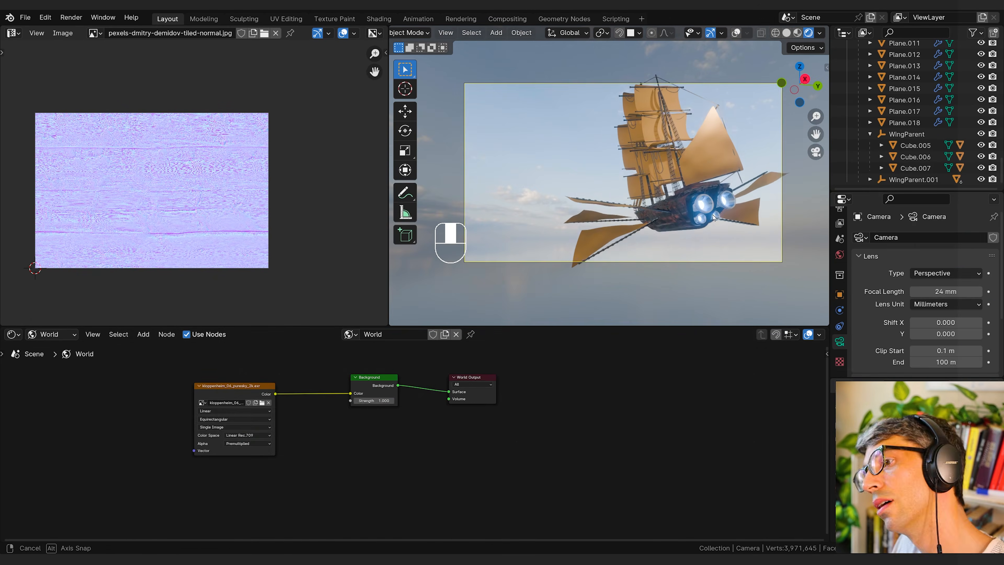
shift+click(672, 131)
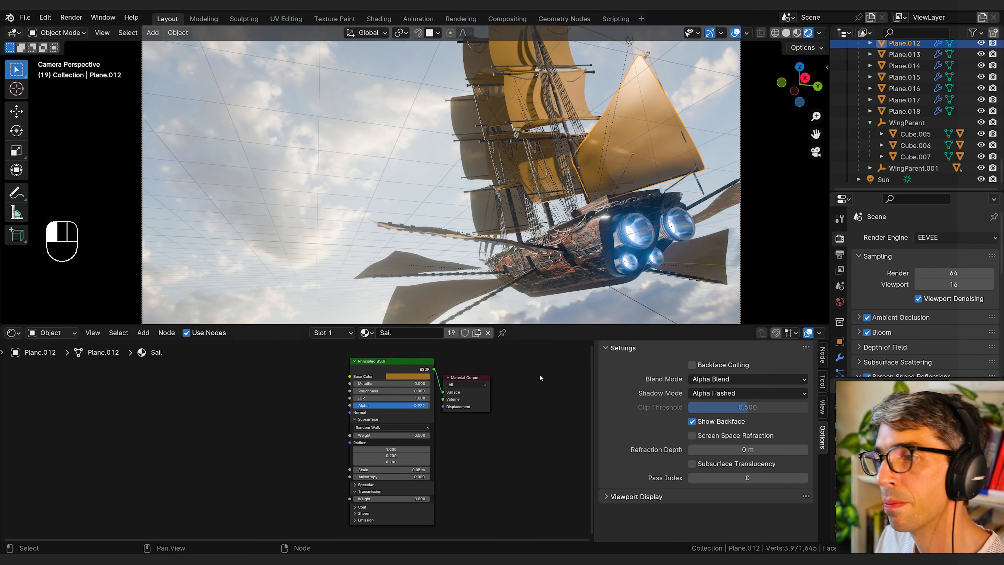
Step: Add a large plane beneath the ship, give it a Subdivision Surface modifier, and move it along the Z axis
key(shift+a)
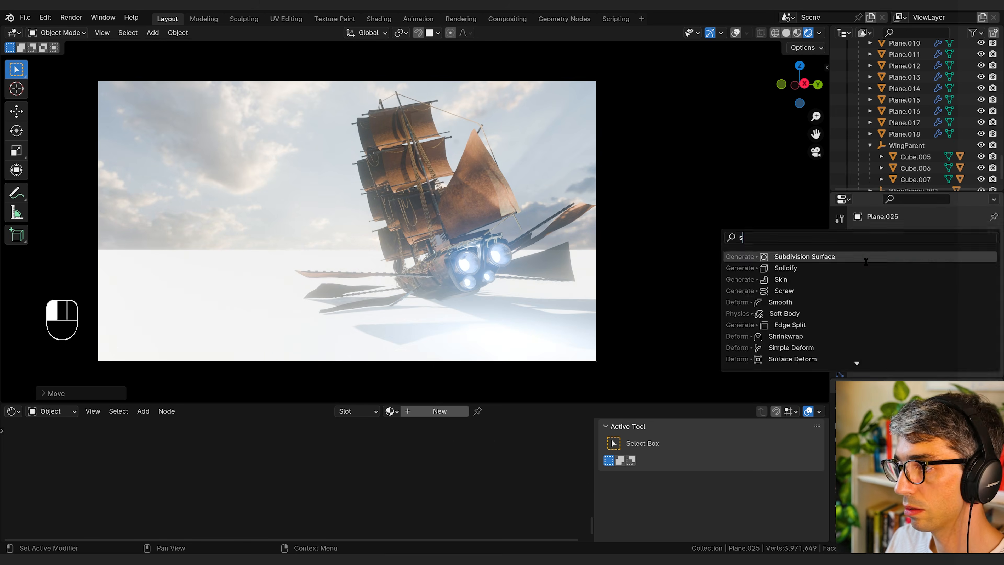
click(963, 256)
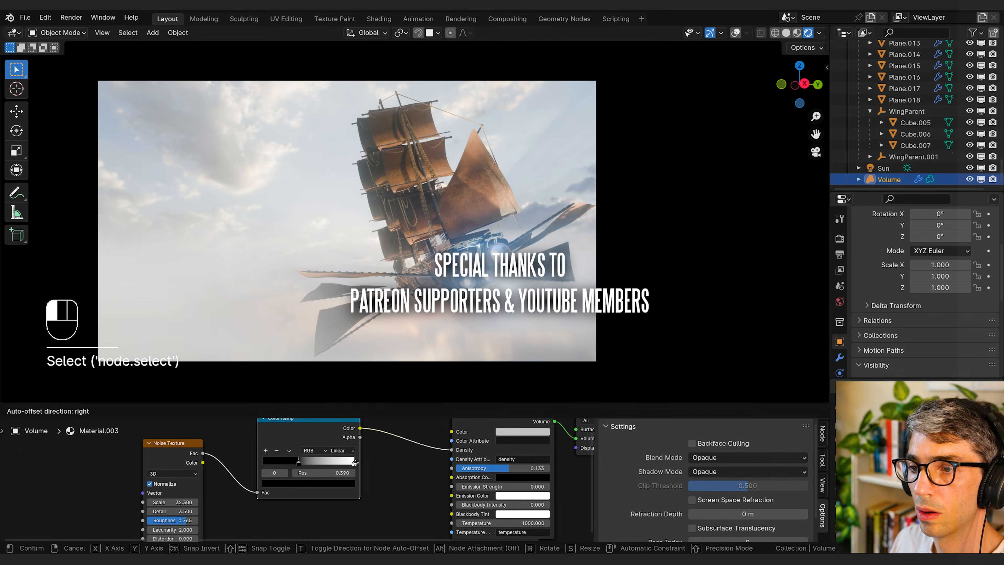
key(g)
key(z)
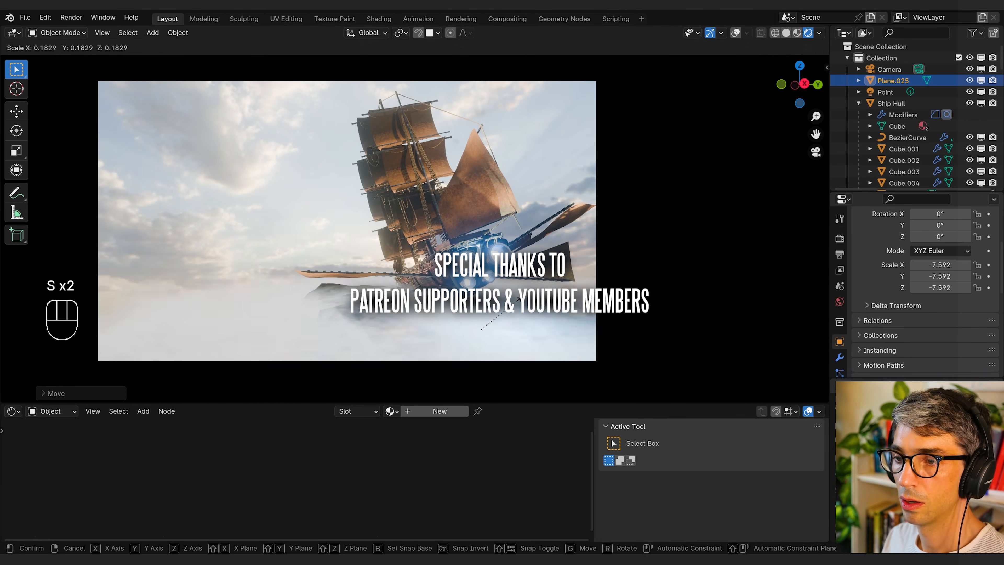